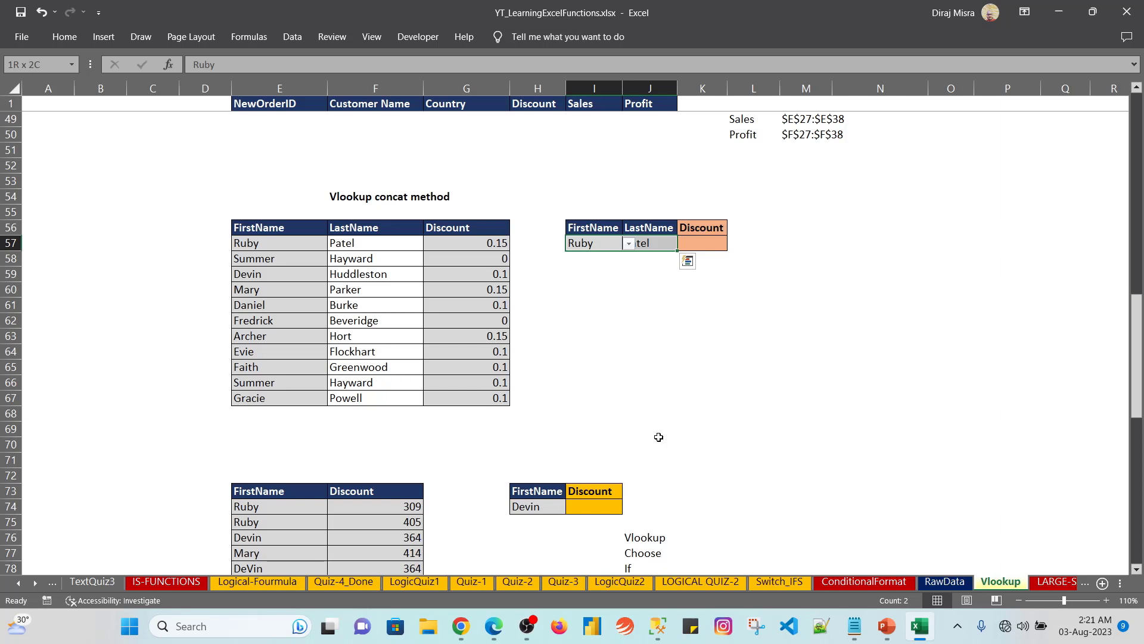
- Review the source table with Customer Name, Country, NewOrderID, Discount, Sales and Profit in rows 27 to 38
{"action": "key", "text": "Right"}
{"action": "key", "text": "Right"}
{"action": "key", "text": "Right"}
{"action": "key", "text": "Right"}
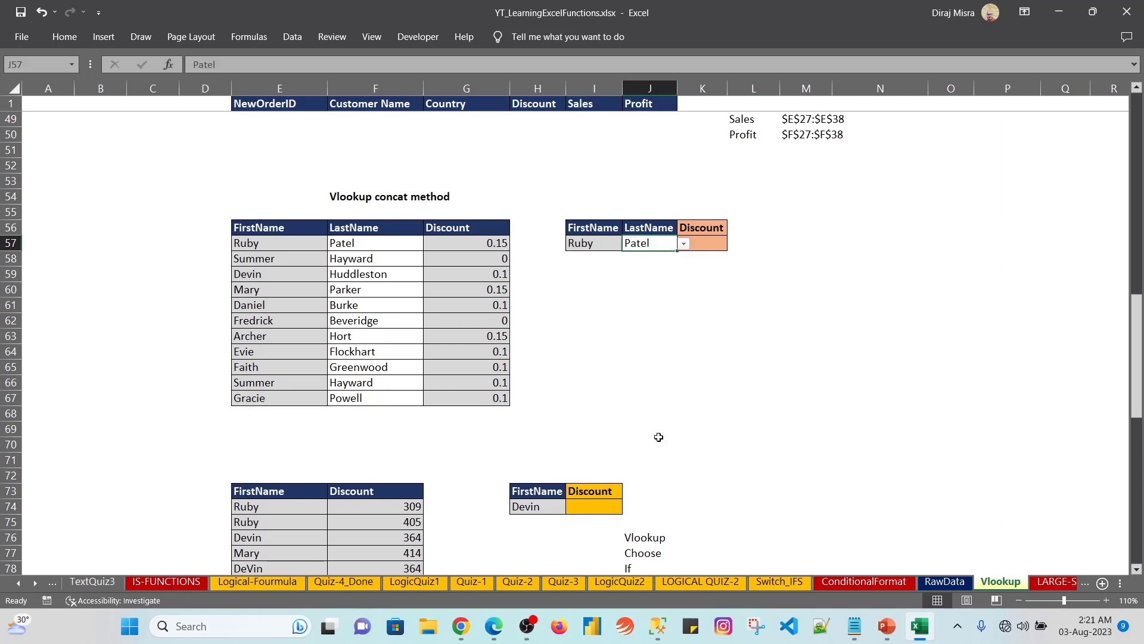
{"action": "key", "text": "Up"}
{"action": "key", "text": "Up"}
{"action": "key", "text": "Up"}
{"action": "key", "text": "Up"}
{"action": "key", "text": "Up"}
{"action": "key", "text": "Up"}
{"action": "key", "text": "Up"}
{"action": "key", "text": "Up"}
{"action": "key", "text": "Up"}
{"action": "key", "text": "Up"}
{"action": "key", "text": "Up"}
{"action": "key", "text": "Up"}
{"action": "key", "text": "Up"}
{"action": "key", "text": "Up"}
{"action": "key", "text": "Up"}
{"action": "key", "text": "Up"}
{"action": "key", "text": "Up"}
{"action": "key", "text": "Up"}
{"action": "key", "text": "Up"}
{"action": "key", "text": "Up"}
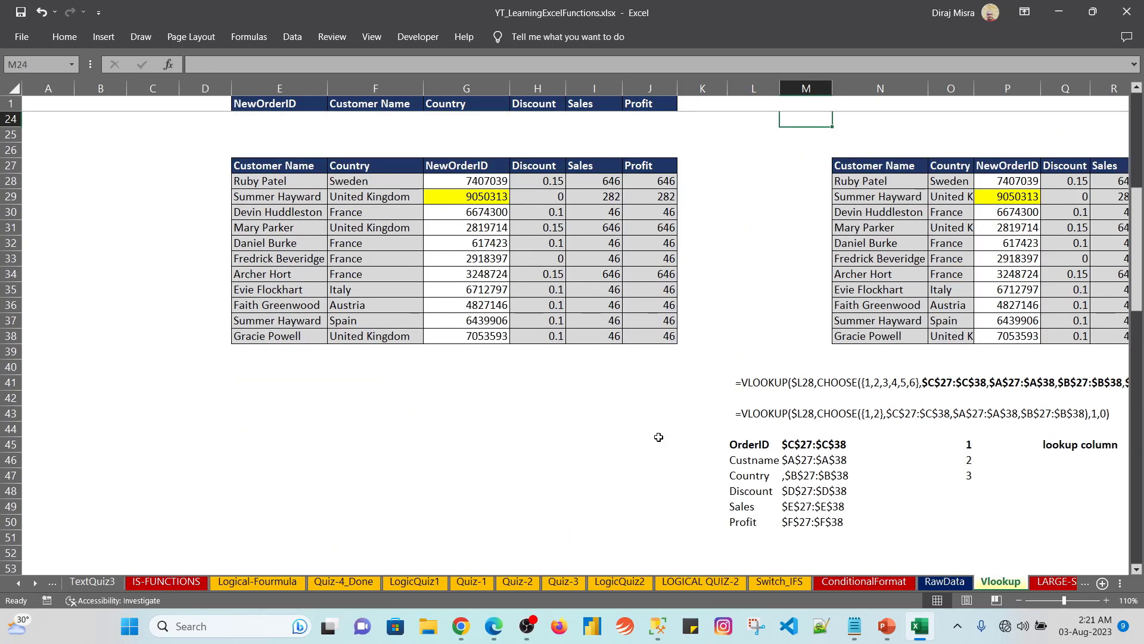
{"action": "key", "text": "Down"}
{"action": "key", "text": "Down"}
{"action": "key", "text": "Down"}
{"action": "key", "text": "Down"}
{"action": "key", "text": "Down"}
{"action": "key", "text": "Down"}
{"action": "key", "text": "Left"}
{"action": "key", "text": "Left"}
{"action": "key", "text": "Left"}
{"action": "key", "text": "Left"}
{"action": "key", "text": "Left"}
{"action": "key", "text": "Left"}
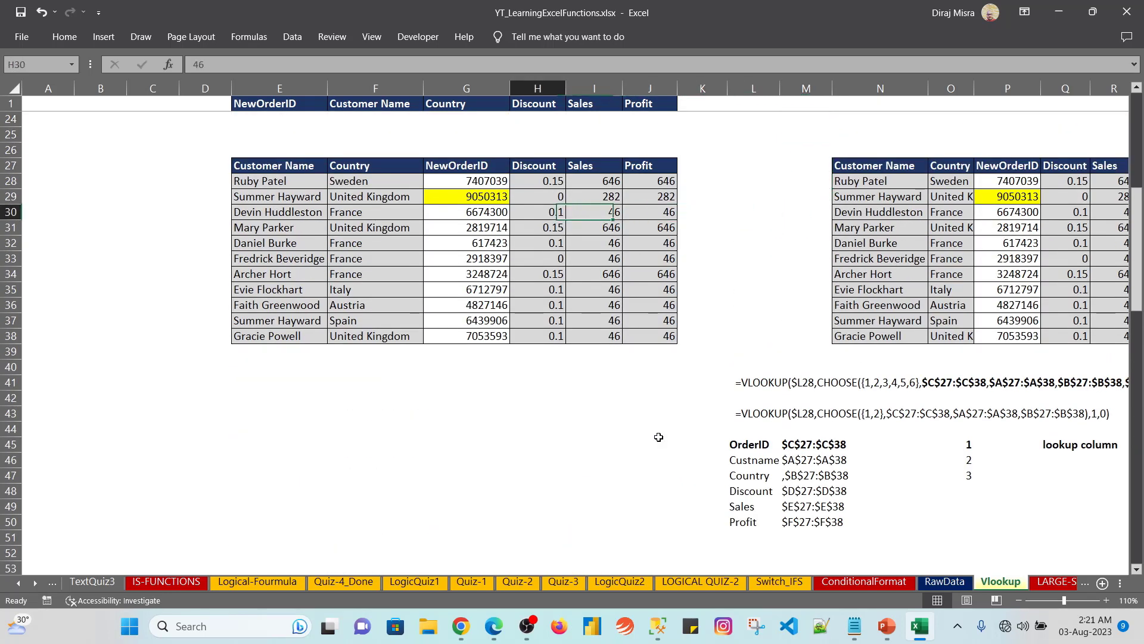
{"action": "key", "text": "Left"}
{"action": "key", "text": "Left"}
{"action": "key", "text": "Up"}
{"action": "key", "text": "Up"}
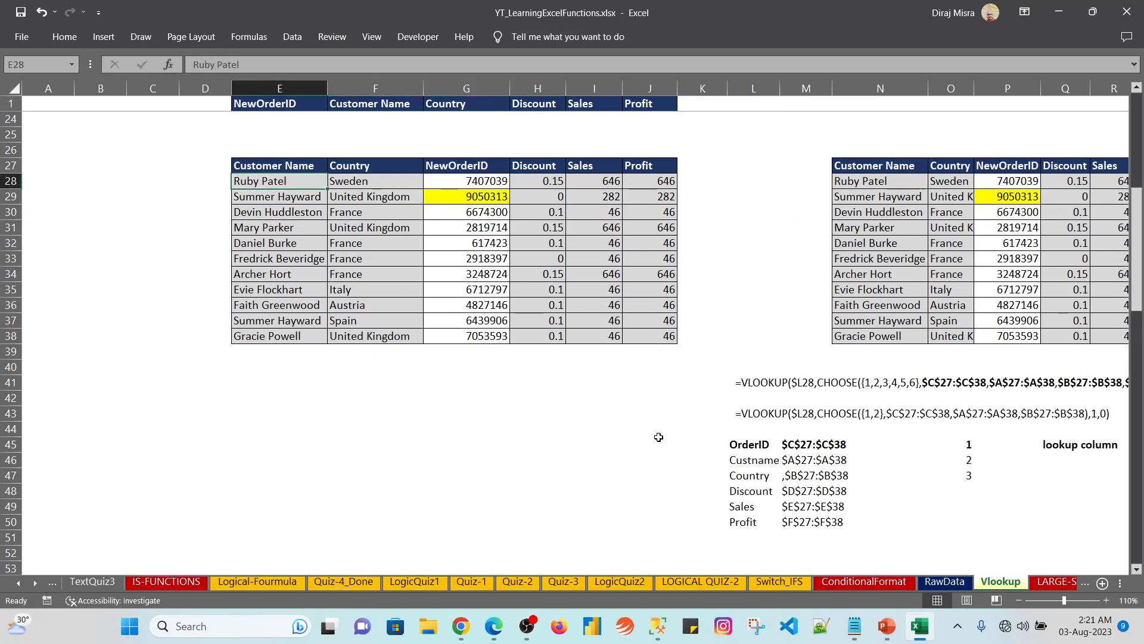
- Examine the VLOOKUP with CHOOSE formula in the second table's Sales column at cell R28
{"action": "key", "text": "Right"}
{"action": "key", "text": "Right"}
{"action": "key", "text": "Right"}
{"action": "key", "text": "Right"}
{"action": "key", "text": "Right"}
{"action": "key", "text": "Right"}
{"action": "key", "text": "Right"}
{"action": "key", "text": "Right"}
{"action": "key", "text": "Right"}
{"action": "key", "text": "Right"}
{"action": "key", "text": "Right"}
{"action": "key", "text": "Right"}
{"action": "key", "text": "Right"}
{"action": "key", "text": "Right"}
{"action": "key", "text": "Right"}
{"action": "key", "text": "Right"}
{"action": "key", "text": "Right"}
{"action": "key", "text": "Right"}
{"action": "key", "text": "Right"}
{"action": "key", "text": "Left"}
{"action": "key", "text": "Left"}
{"action": "key", "text": "Left"}
{"action": "key", "text": "Left"}
{"action": "key", "text": "Left"}
{"action": "key", "text": "Left"}
{"action": "key", "text": "Left"}
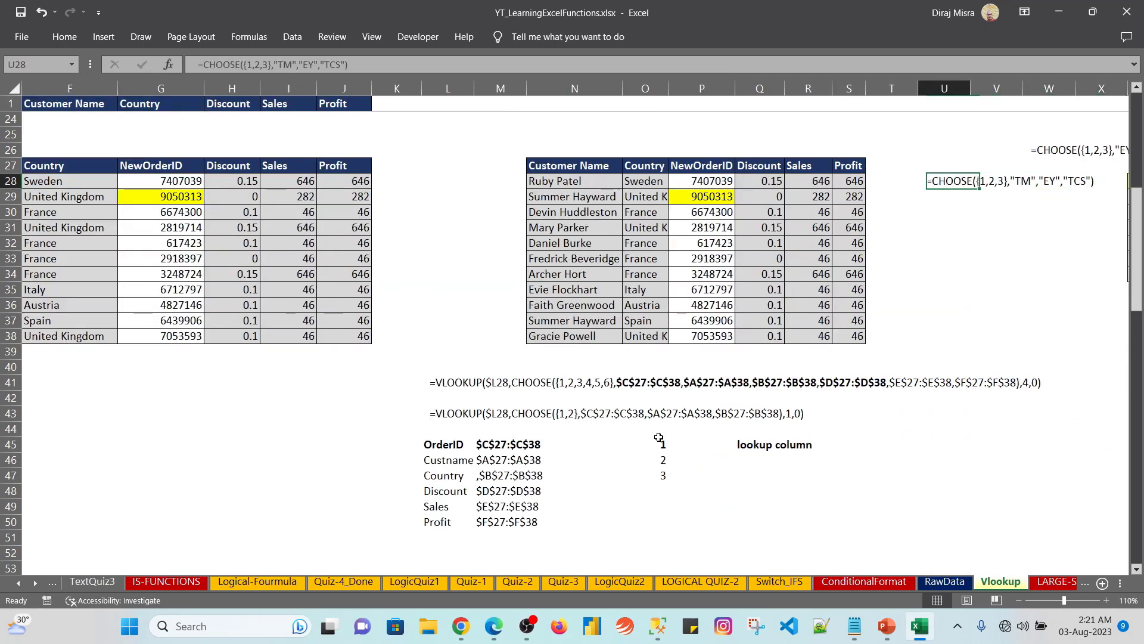
{"action": "key", "text": "Right"}
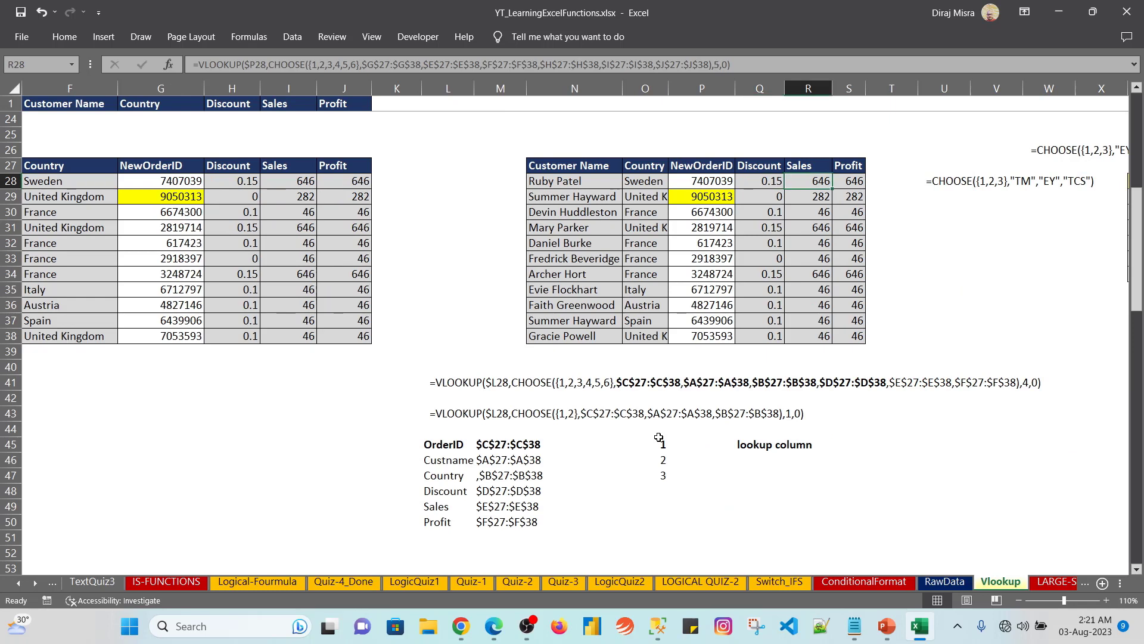
{"action": "key", "text": "F2"}
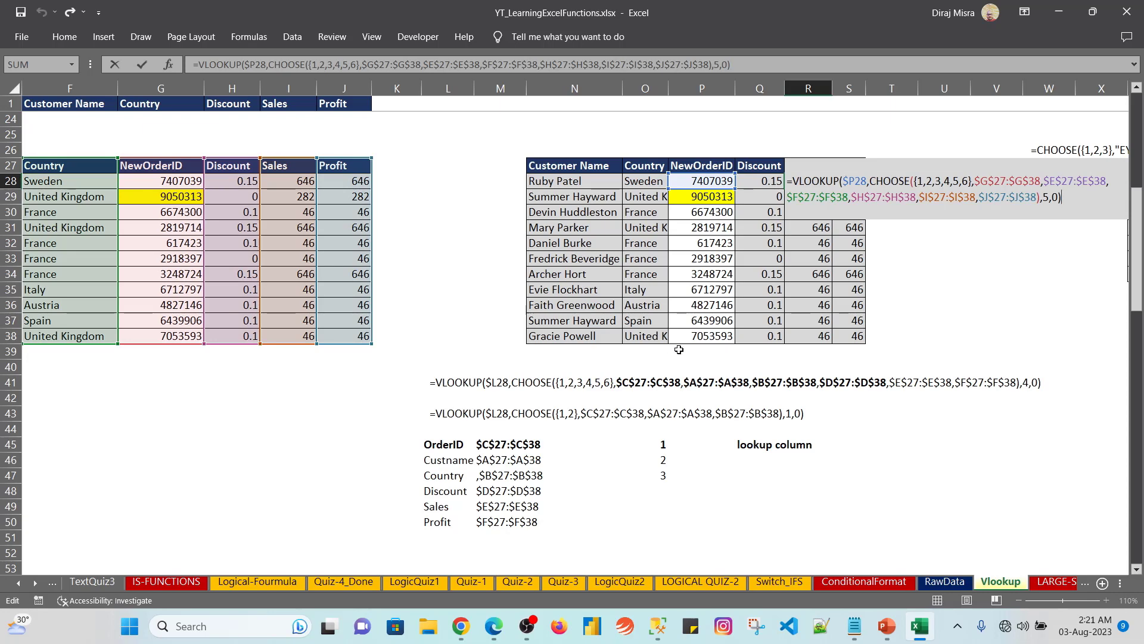
{"action": "key", "text": "ctrl+Return"}
- Examine the FirstName, LastName and Discount source table under the Vlookup concat method heading
{"action": "key", "text": "Left"}
{"action": "key", "text": "ctrl+Left"}
{"action": "key", "text": "ctrl+Left"}
{"action": "key", "text": "ctrl+Left"}
{"action": "key", "text": "ctrl+Left"}
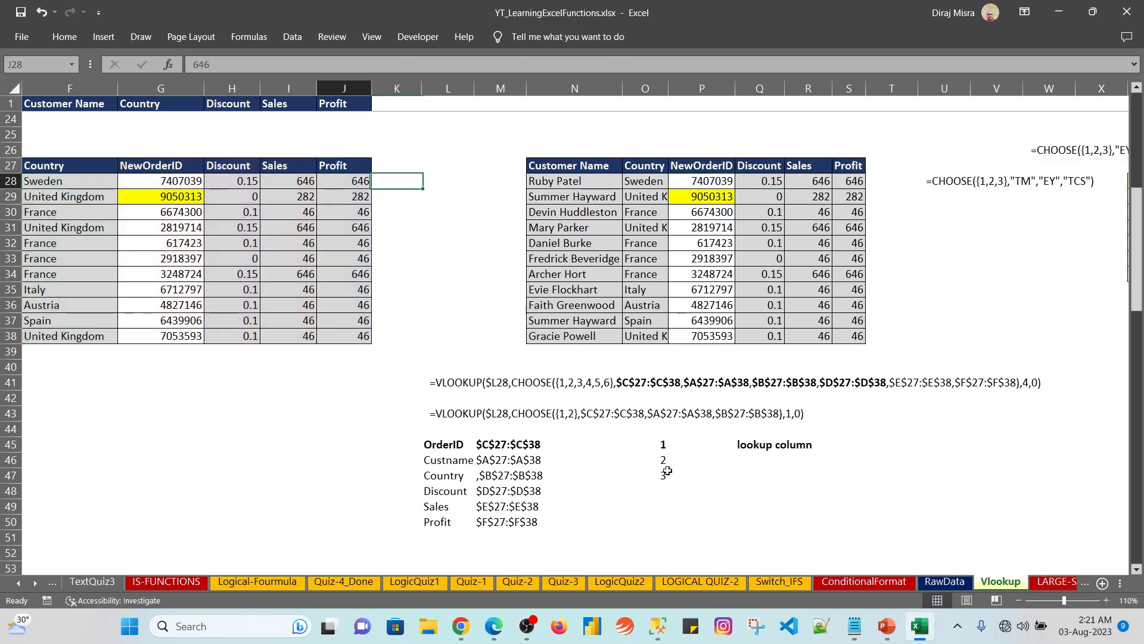
{"action": "key", "text": "Down"}
{"action": "key", "text": "Right"}
{"action": "key", "text": "Right"}
{"action": "key", "text": "Right"}
{"action": "key", "text": "Right"}
{"action": "key", "text": "Right"}
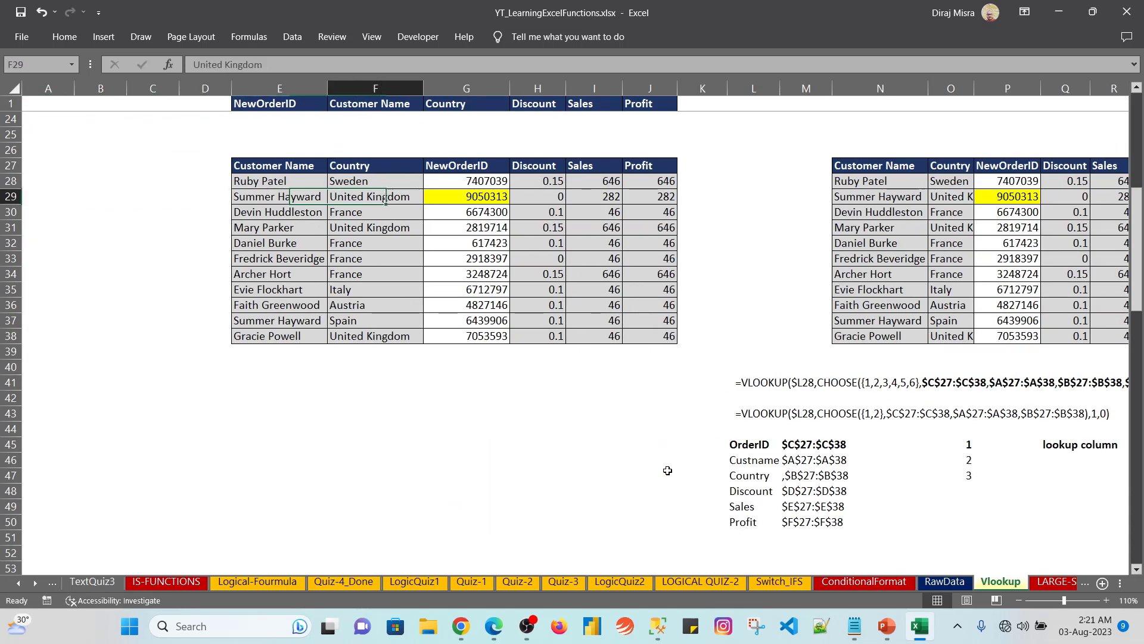
{"action": "key", "text": "Down"}
{"action": "key", "text": "ctrl+Down"}
{"action": "key", "text": "Down"}
{"action": "key", "text": "Down"}
{"action": "key", "text": "Down"}
{"action": "key", "text": "Down"}
{"action": "key", "text": "Down"}
{"action": "key", "text": "Down"}
{"action": "key", "text": "Down"}
{"action": "key", "text": "Down"}
{"action": "key", "text": "Down"}
{"action": "key", "text": "Down"}
{"action": "key", "text": "Down"}
{"action": "key", "text": "Down"}
{"action": "key", "text": "Down"}
{"action": "key", "text": "Down"}
{"action": "key", "text": "Down"}
{"action": "key", "text": "Down"}
{"action": "key", "text": "Down"}
{"action": "key", "text": "Down"}
{"action": "key", "text": "Down"}
{"action": "key", "text": "Down"}
{"action": "key", "text": "Down"}
{"action": "key", "text": "Down"}
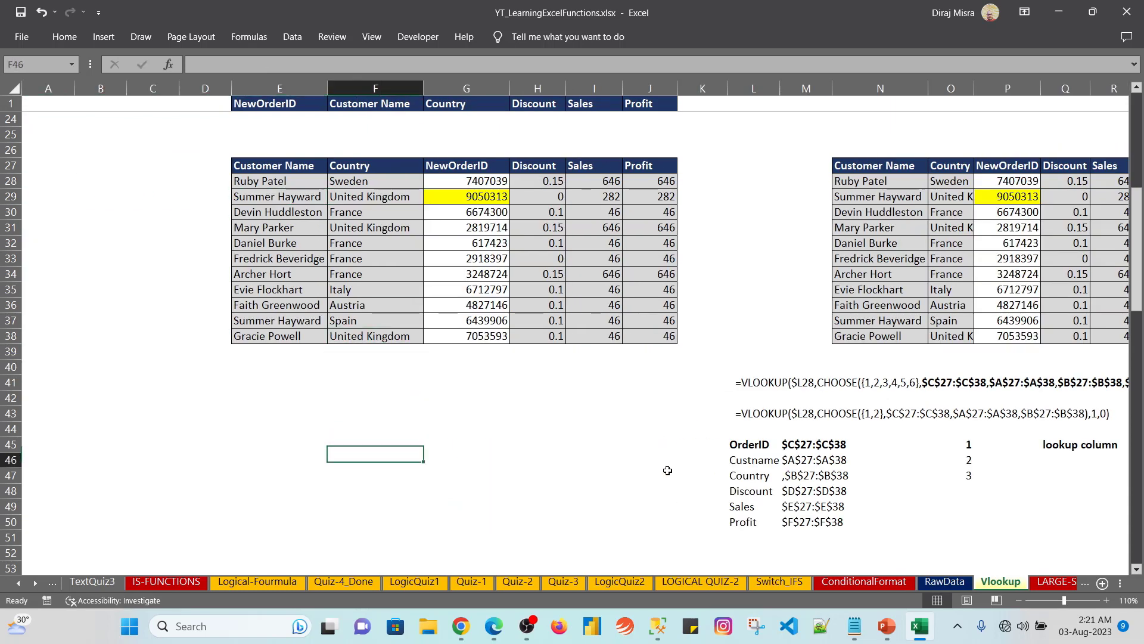
{"action": "key", "text": "Up"}
{"action": "key", "text": "Up"}
{"action": "key", "text": "Up"}
{"action": "key", "text": "Up"}
{"action": "key", "text": "Up"}
{"action": "key", "text": "Up"}
{"action": "key", "text": "Up"}
{"action": "key", "text": "Up"}
{"action": "key", "text": "Up"}
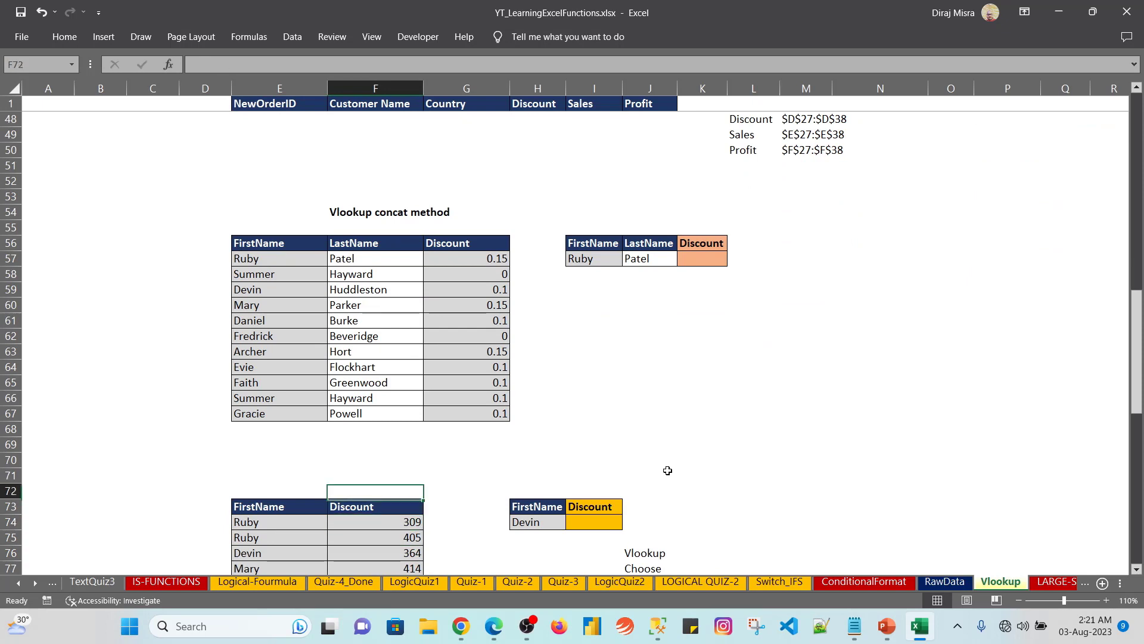
{"action": "key", "text": "Left"}
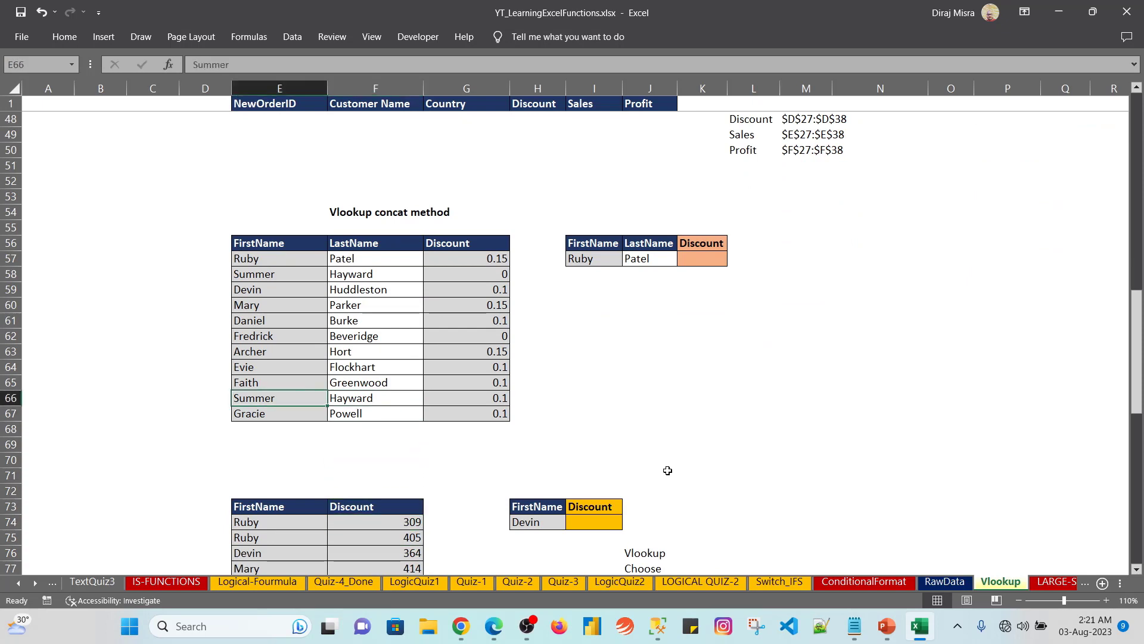
{"action": "key", "text": "ctrl+Up"}
{"action": "key", "text": "ctrl+shift+Down"}
{"action": "key", "text": "shift+Right"}
{"action": "key", "text": "shift+Right"}
{"action": "key", "text": "Right"}
{"action": "key", "text": "Right"}
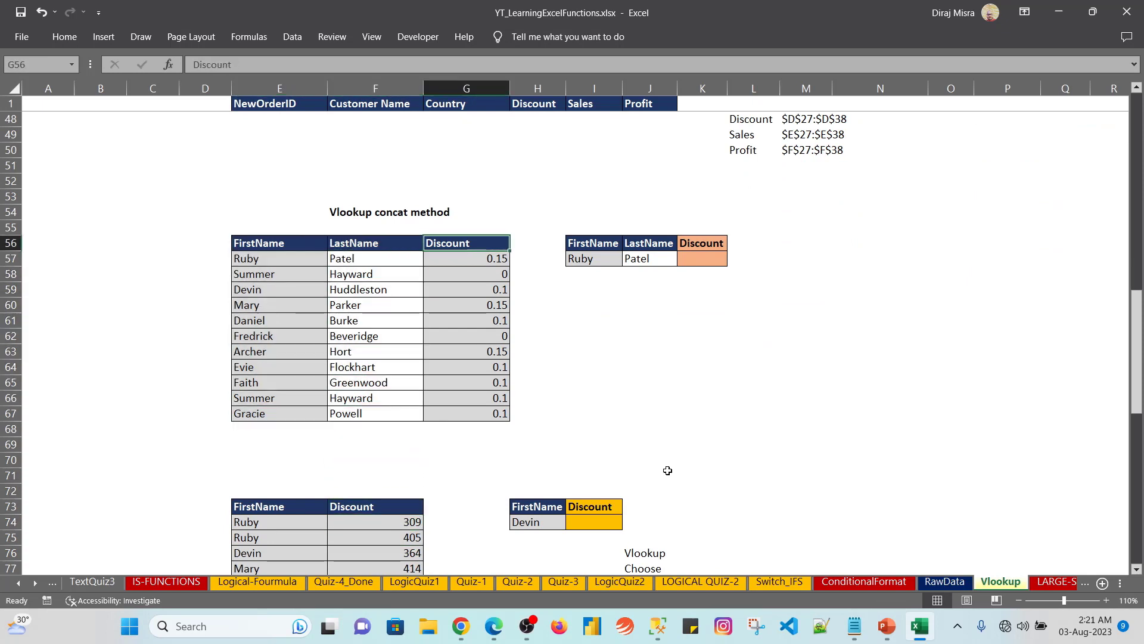
- Inspect the small lookup table's FirstName and LastName cells in I56:J57 and its Discount column
{"action": "key", "text": "Right"}
{"action": "key", "text": "Right"}
{"action": "key", "text": "shift+Down"}
{"action": "key", "text": "shift+Right"}
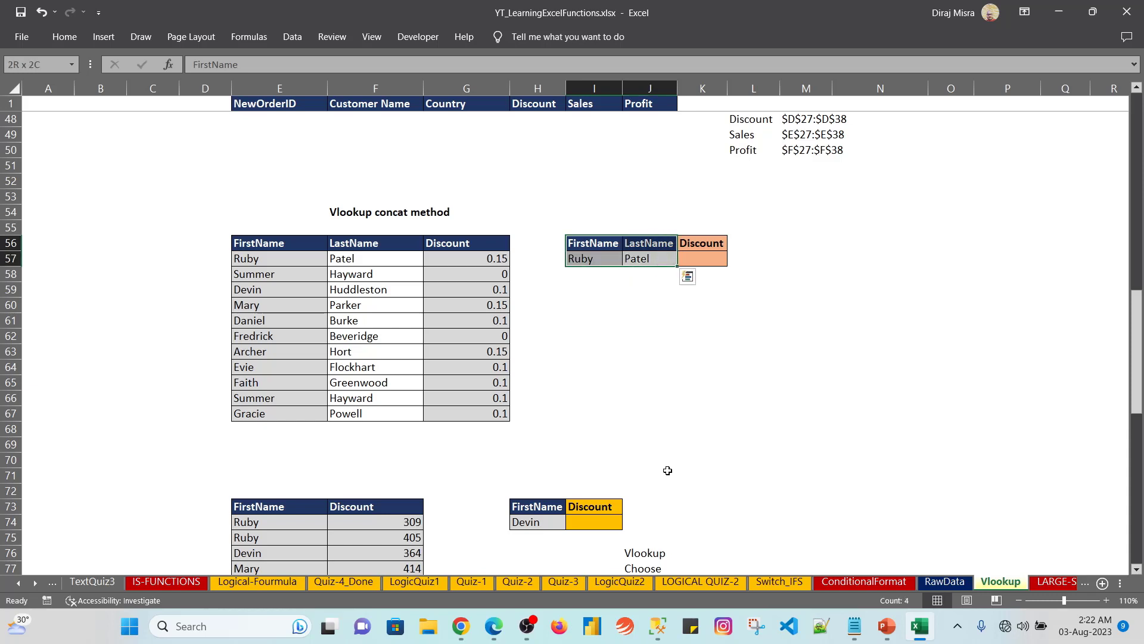
{"action": "key", "text": "Right"}
{"action": "key", "text": "Right"}
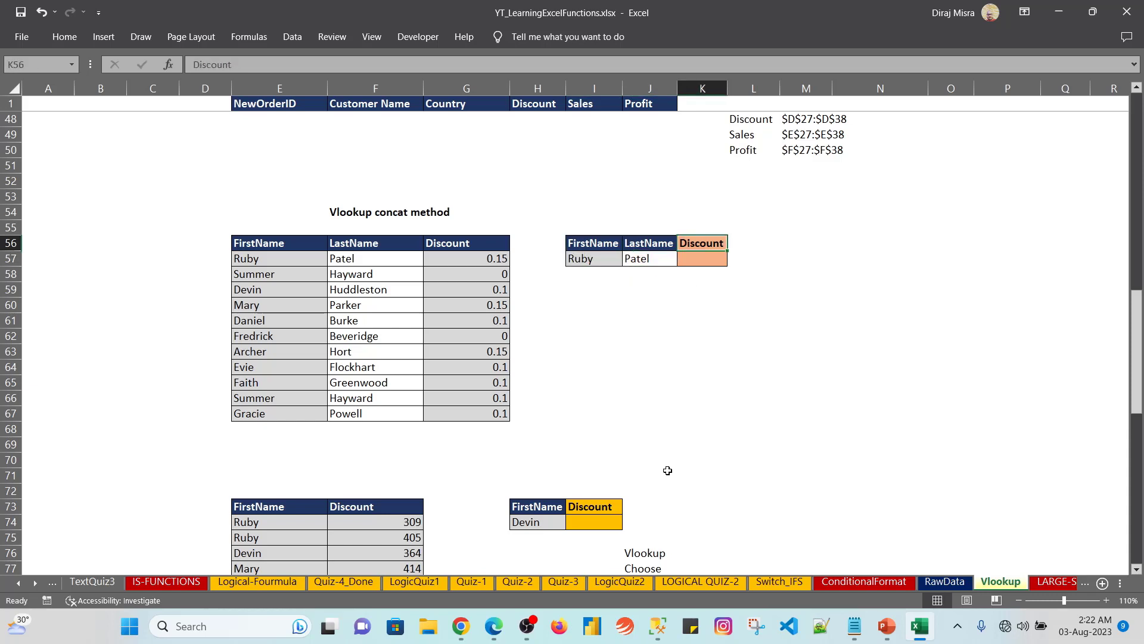
{"action": "key", "text": "Right"}
{"action": "key", "text": "Right"}
{"action": "key", "text": "Right"}
{"action": "key", "text": "Right"}
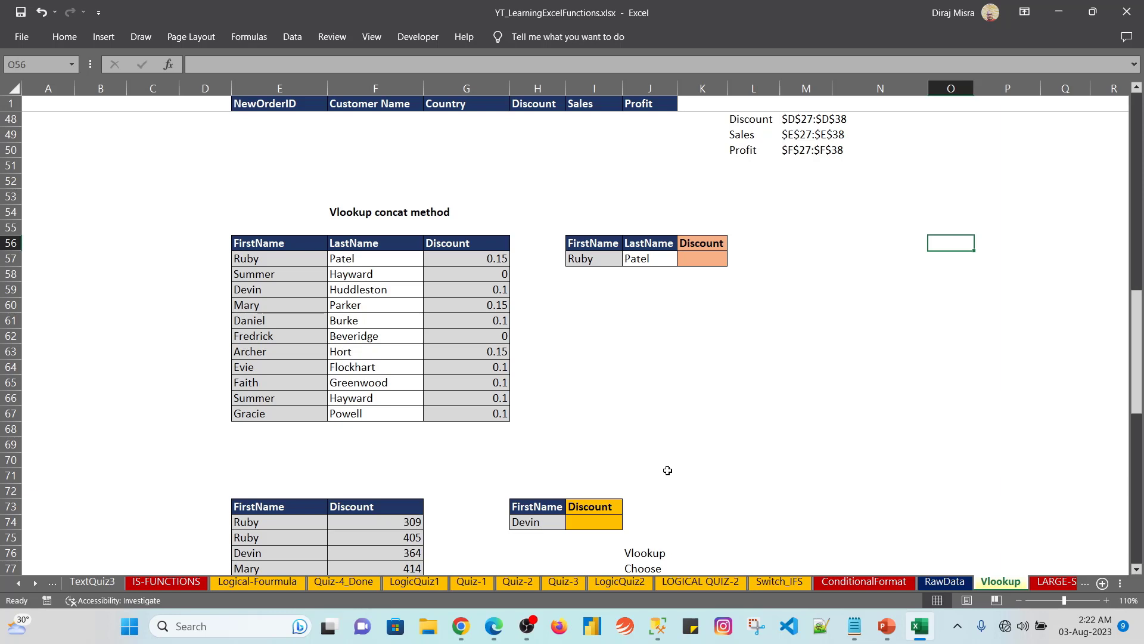
- Insert a blank helper column at column G, between the LastName and Discount columns of the source table
{"action": "key", "text": "Left"}
{"action": "key", "text": "Left"}
{"action": "key", "text": "Left"}
{"action": "key", "text": "Left"}
{"action": "key", "text": "Left"}
{"action": "key", "text": "Left"}
{"action": "key", "text": "Left"}
{"action": "key", "text": "Left"}
{"action": "key", "text": "ctrl+space"}
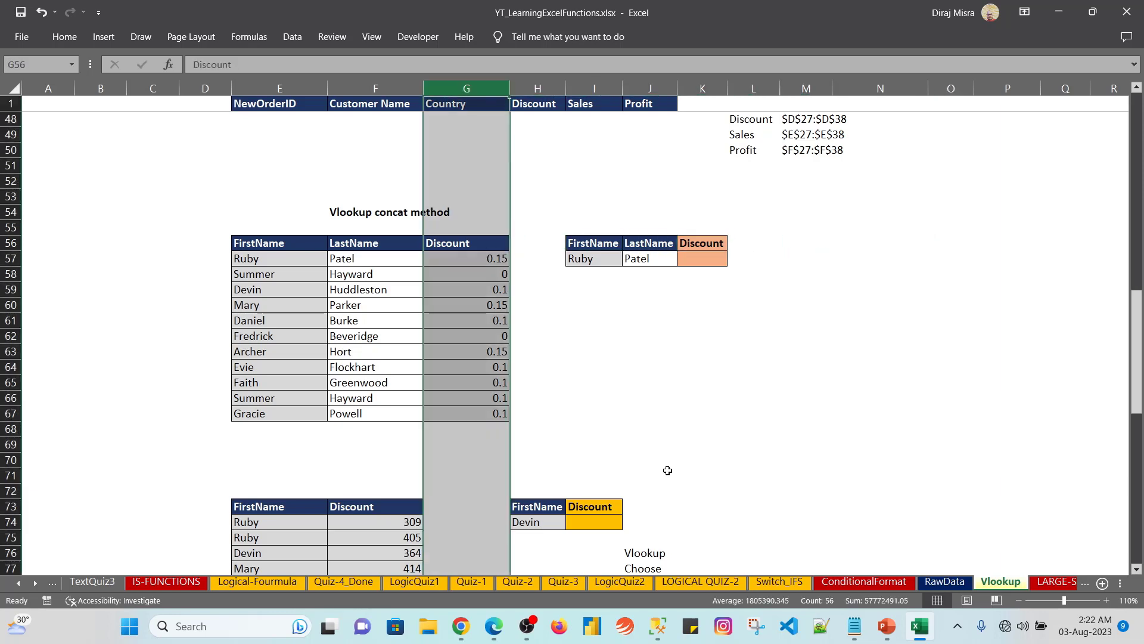
{"action": "key", "text": "ctrl+shift+plus"}
{"action": "key", "text": "Down"}
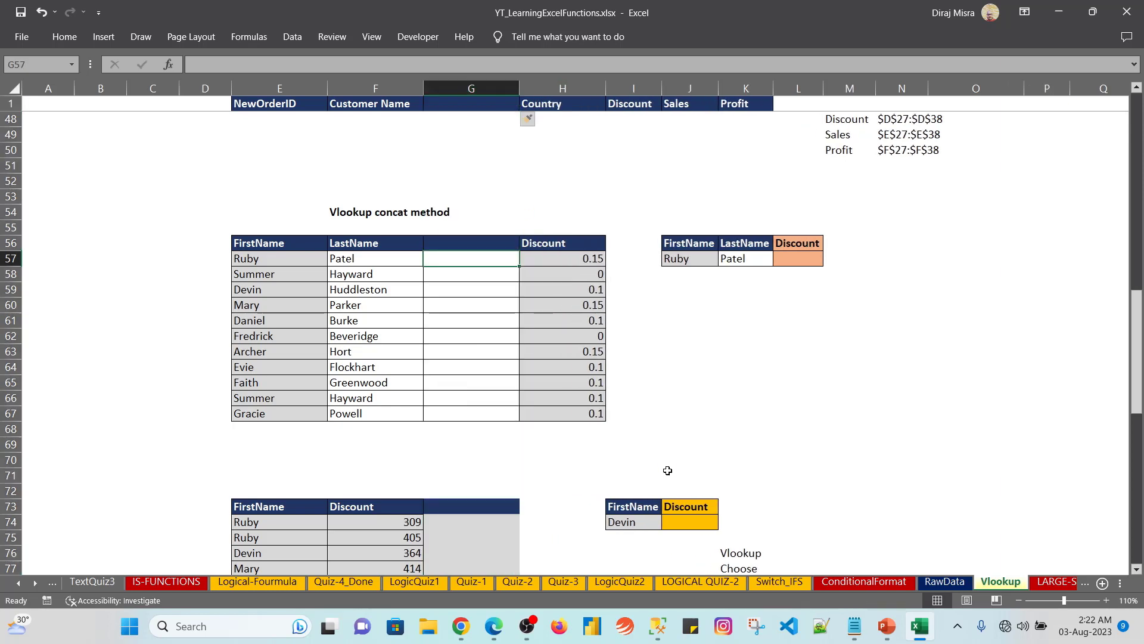
{"action": "type", "text": "+"}
{"action": "key", "text": "BackSpace"}
{"action": "type", "text": "con"}
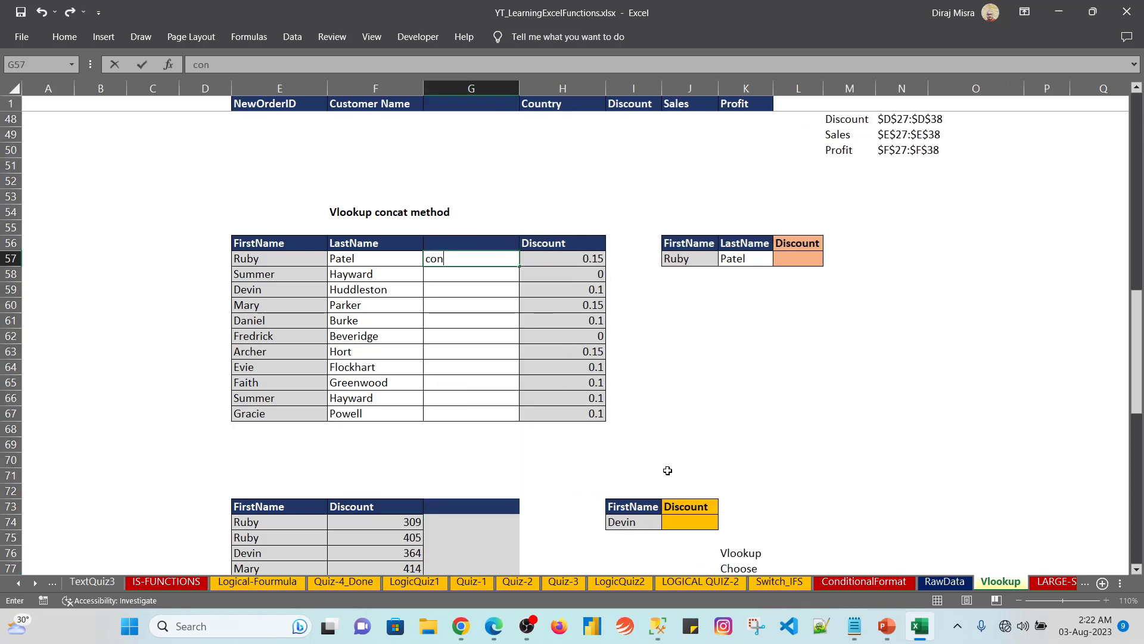
{"action": "key", "text": "Escape"}
- Join the first and last name in helper cell G57 with the formula =CONCATENATE(E57,F57)
{"action": "type", "text": "="}
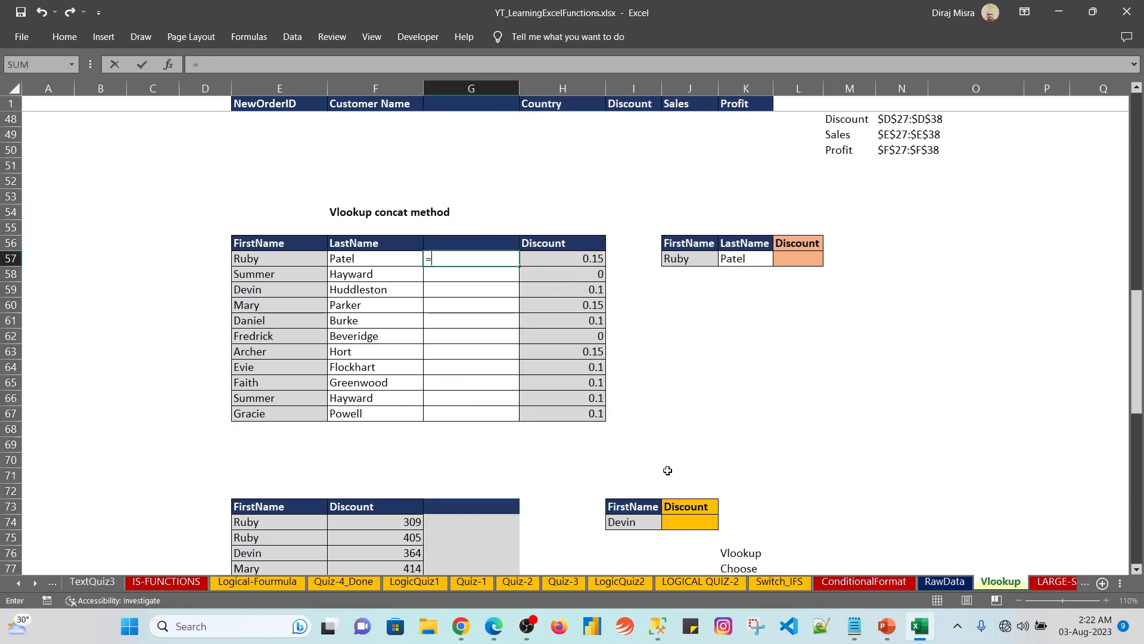
{"action": "type", "text": "con"}
{"action": "key", "text": "Down"}
{"action": "key", "text": "Down"}
{"action": "key", "text": "Down"}
{"action": "key", "text": "Down"}
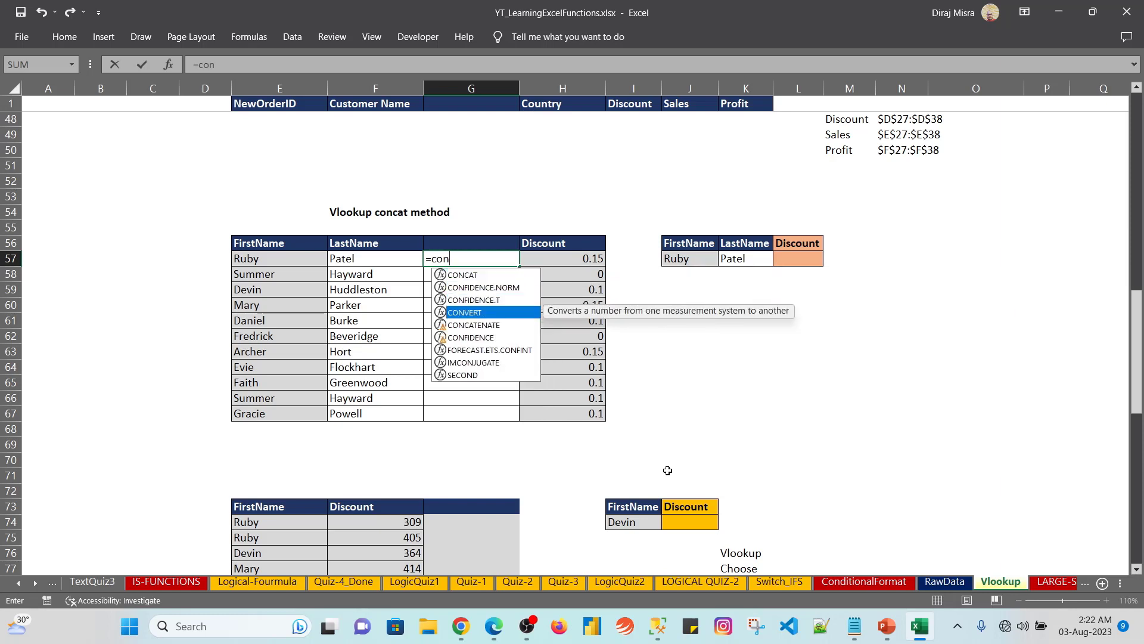
{"action": "key", "text": "Tab"}
{"action": "key", "text": "Left"}
{"action": "key", "text": "Left"}
{"action": "type", "text": ","}
{"action": "key", "text": "Left"}
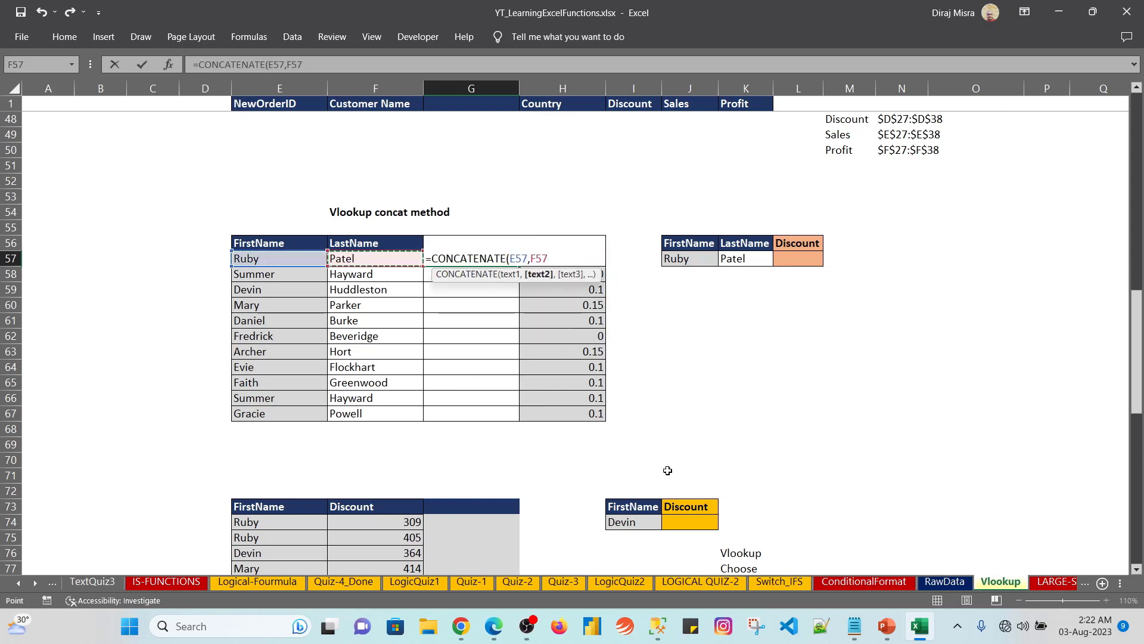
{"action": "key", "text": "Return"}
- Copy the CONCATENATE formula from G57 down the helper column through G67
{"action": "key", "text": "Up"}
{"action": "key", "text": "ctrl+c"}
{"action": "key", "text": "Left"}
{"action": "key", "text": "ctrl+Down"}
{"action": "key", "text": "Right"}
{"action": "key", "text": "ctrl+shift+Up"}
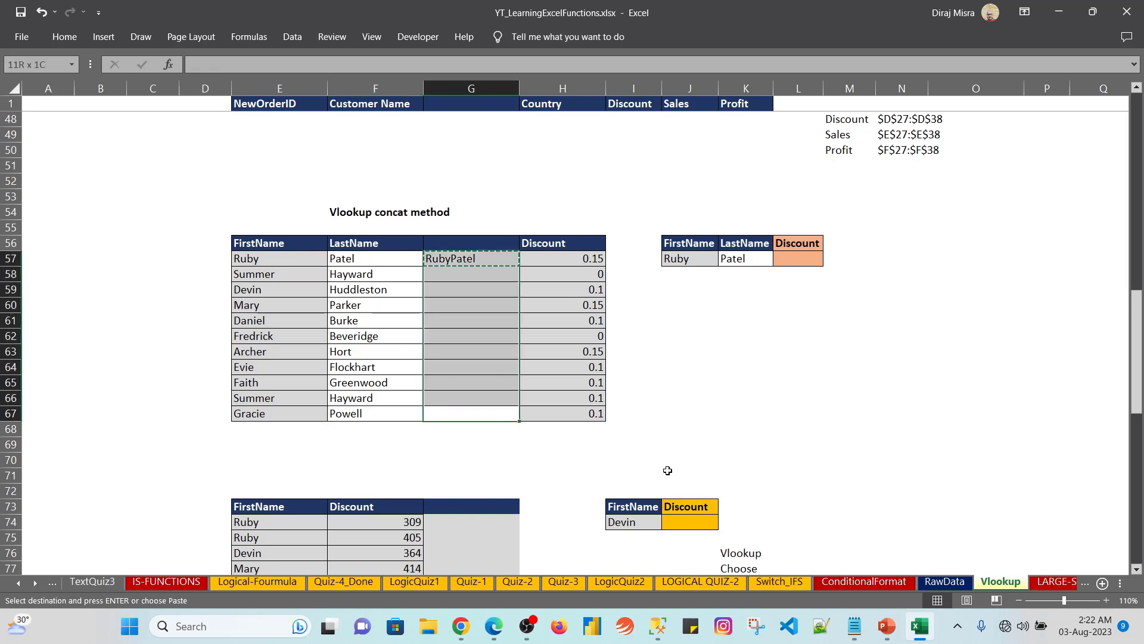
{"action": "key", "text": "ctrl+v"}
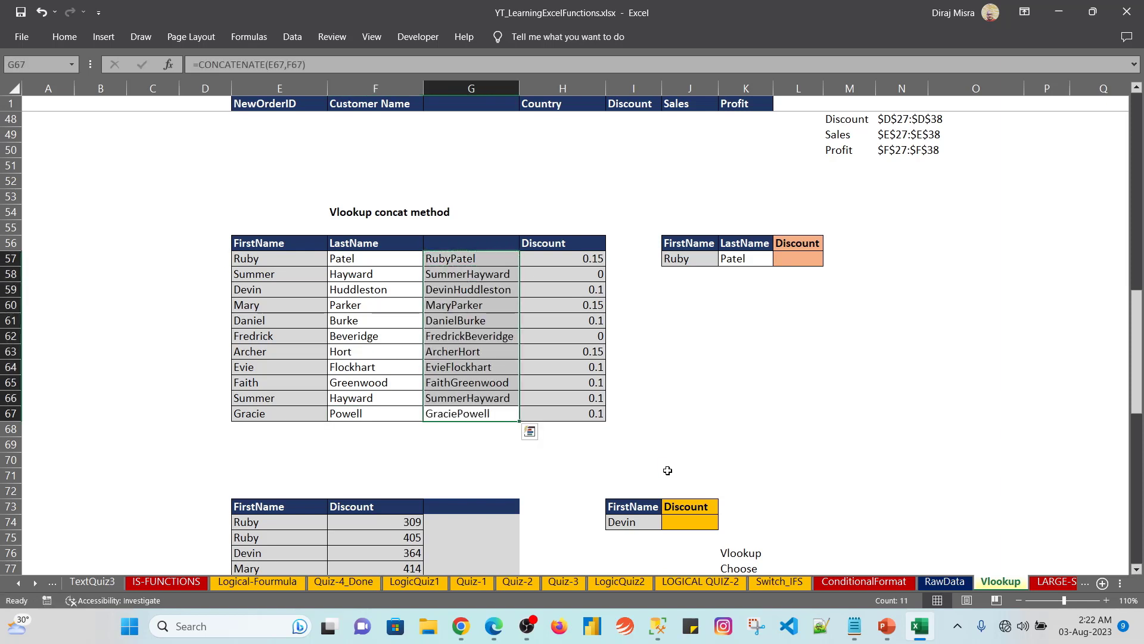
{"action": "key", "text": "Right"}
{"action": "key", "text": "Right"}
{"action": "key", "text": "Right"}
{"action": "key", "text": "Right"}
{"action": "key", "text": "Up"}
{"action": "key", "text": "Up"}
{"action": "key", "text": "Left"}
{"action": "key", "text": "Left"}
{"action": "key", "text": "Left"}
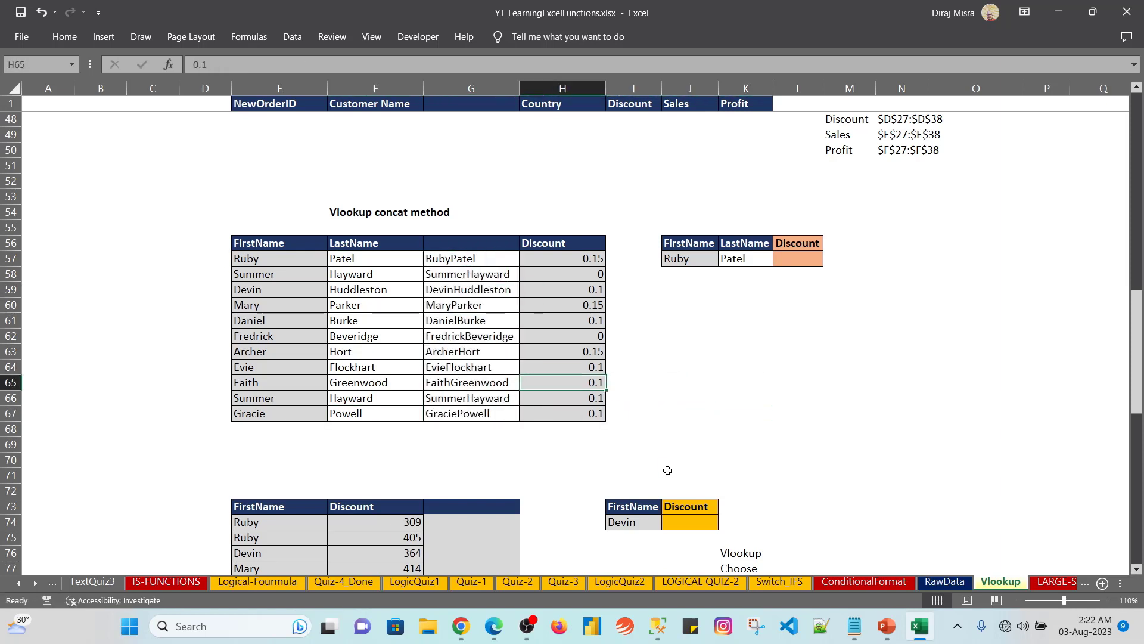
{"action": "key", "text": "Left"}
- Undo the helper column's formulas and the insertion of the column between LastName and Discount
{"action": "key", "text": "ctrl+z"}
{"action": "key", "text": "ctrl+z"}
{"action": "key", "text": "ctrl+z"}
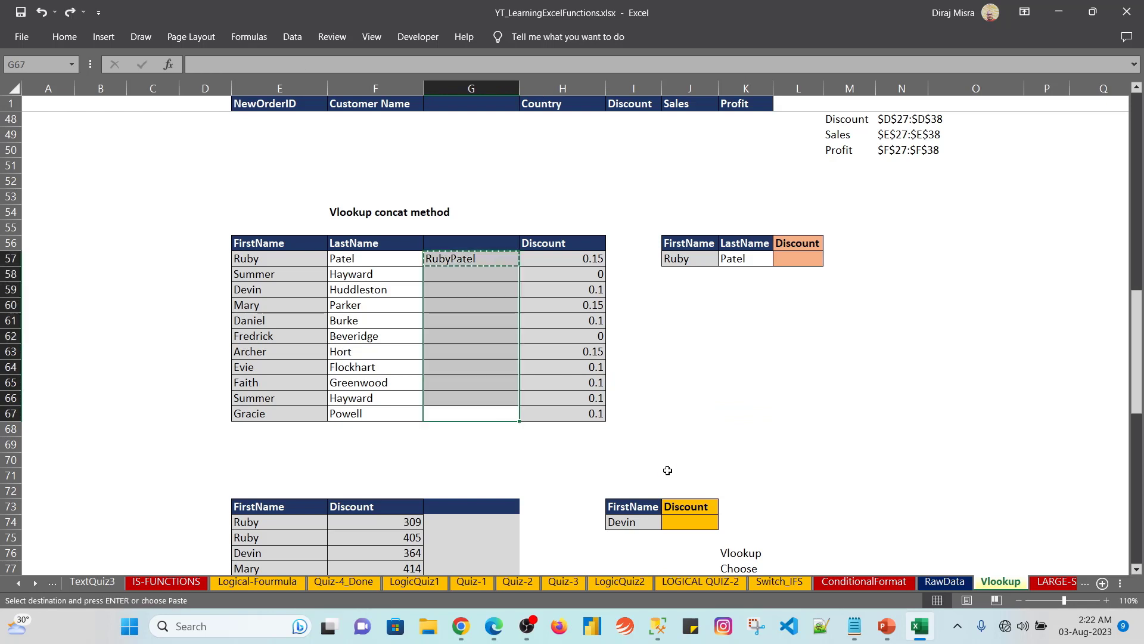
{"action": "key", "text": "Escape"}
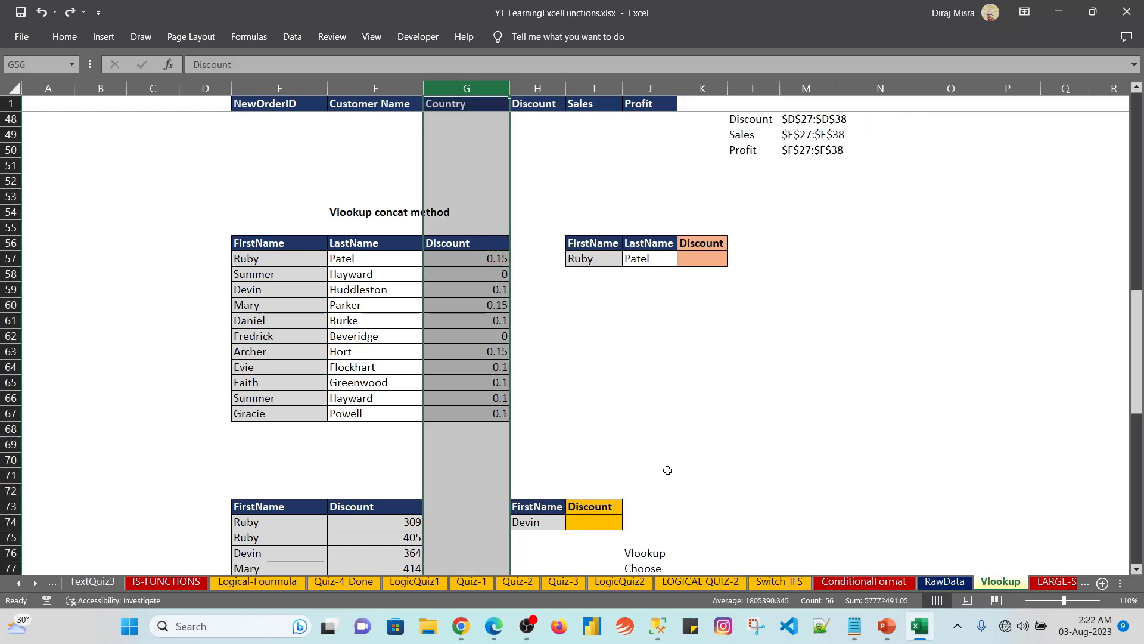
- Examine the FirstName, LastName and Discount source table in E56:G67 as the lookup range
{"action": "key", "text": "Right"}
{"action": "key", "text": "Right"}
{"action": "key", "text": "Right"}
{"action": "key", "text": "Right"}
{"action": "key", "text": "Down"}
{"action": "key", "text": "Down"}
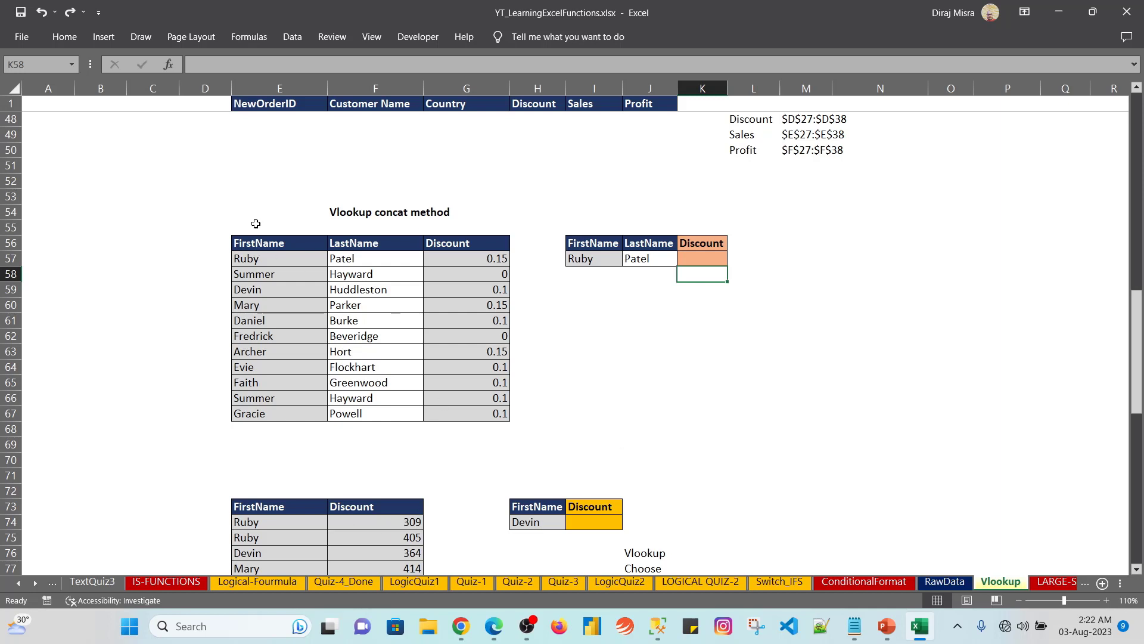
{"action": "left_click_drag", "start_coordinate": [254, 242], "coordinate": [504, 416]}
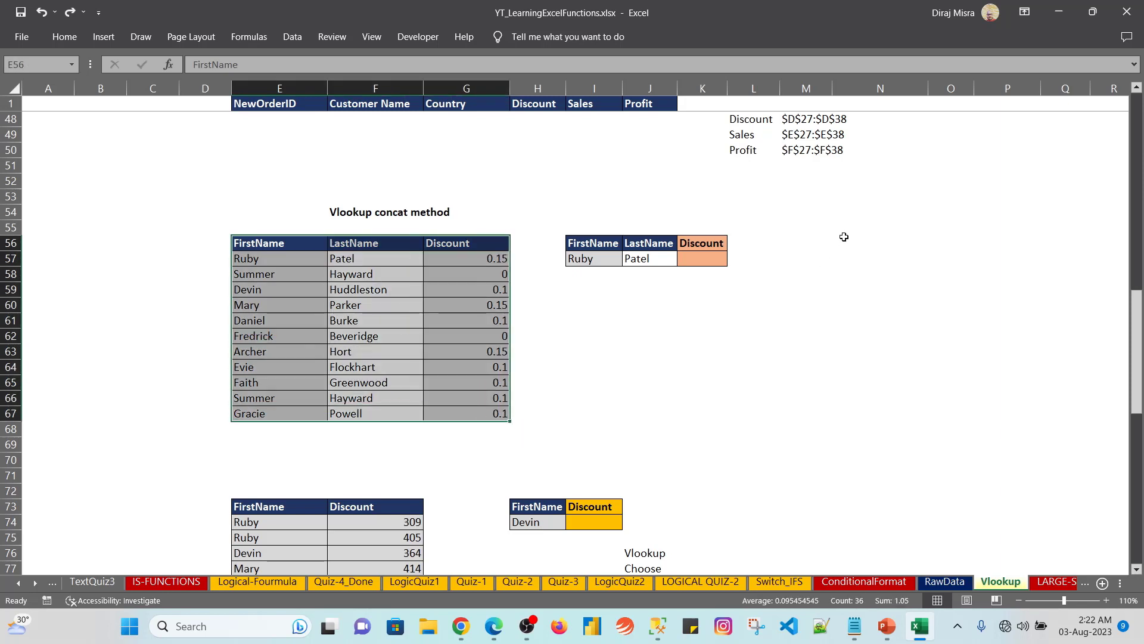
- Build the combined lookup value in cell N57 with the formula =CONCAT(I57,J57)
{"action": "left_click", "coordinate": [693, 259]}
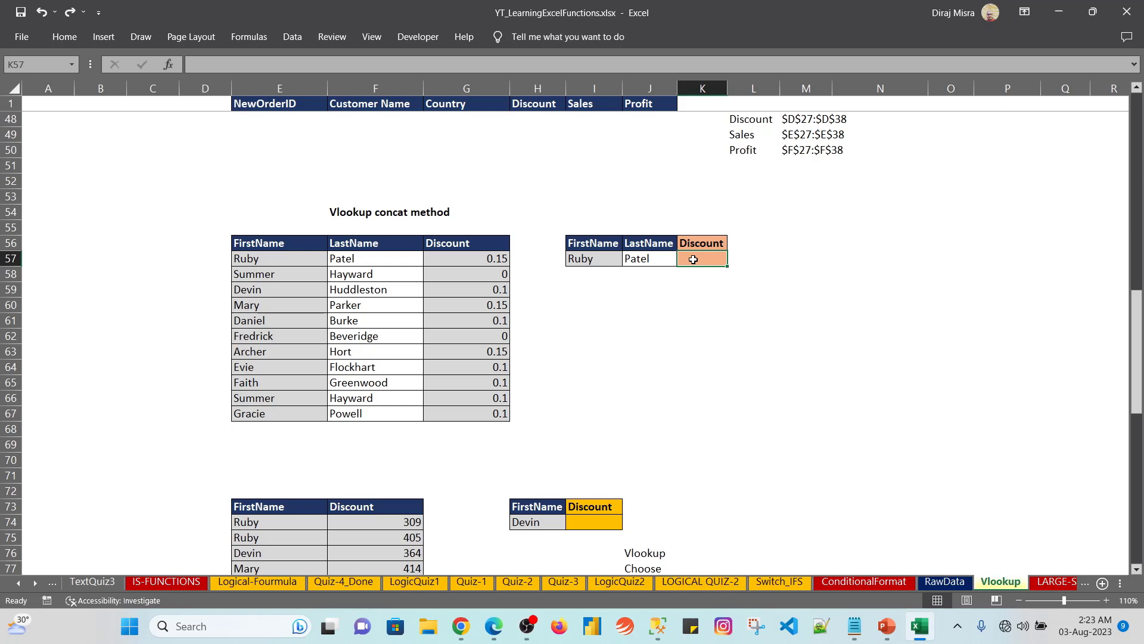
{"action": "key", "text": "Right"}
{"action": "key", "text": "Right"}
{"action": "key", "text": "Right"}
{"action": "type", "text": "="}
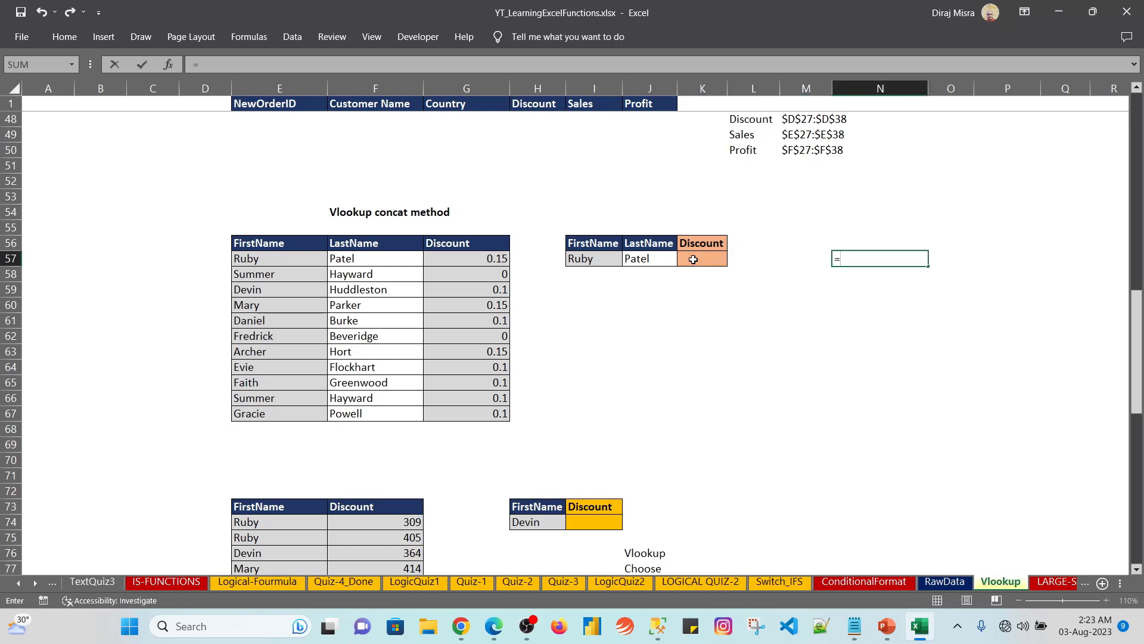
{"action": "type", "text": "con"}
{"action": "key", "text": "Down"}
{"action": "key", "text": "Down"}
{"action": "key", "text": "Down"}
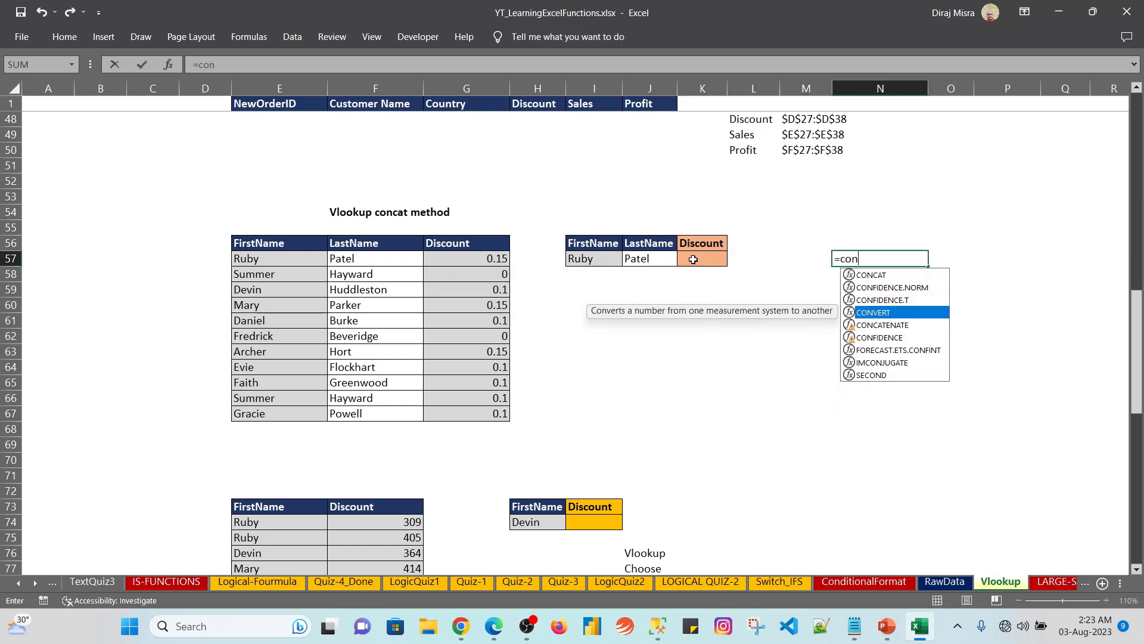
{"action": "key", "text": "Up"}
{"action": "key", "text": "Up"}
{"action": "key", "text": "Up"}
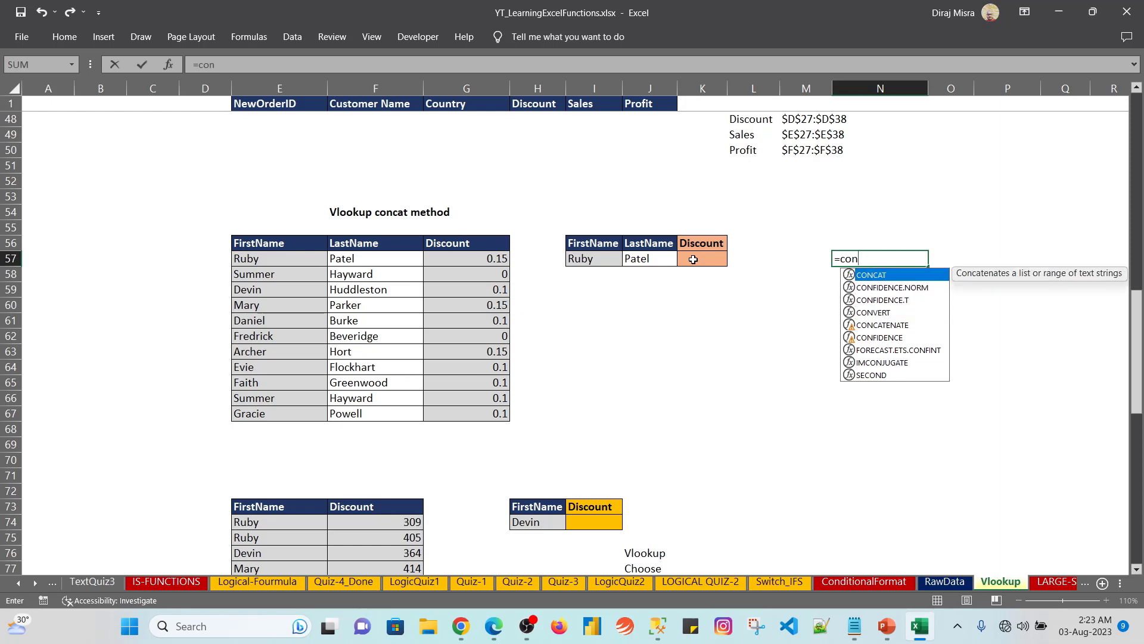
{"action": "key", "text": "Tab"}
{"action": "key", "text": "Left"}
{"action": "key", "text": "Left"}
{"action": "key", "text": "Left"}
{"action": "key", "text": "Left"}
{"action": "key", "text": "Left"}
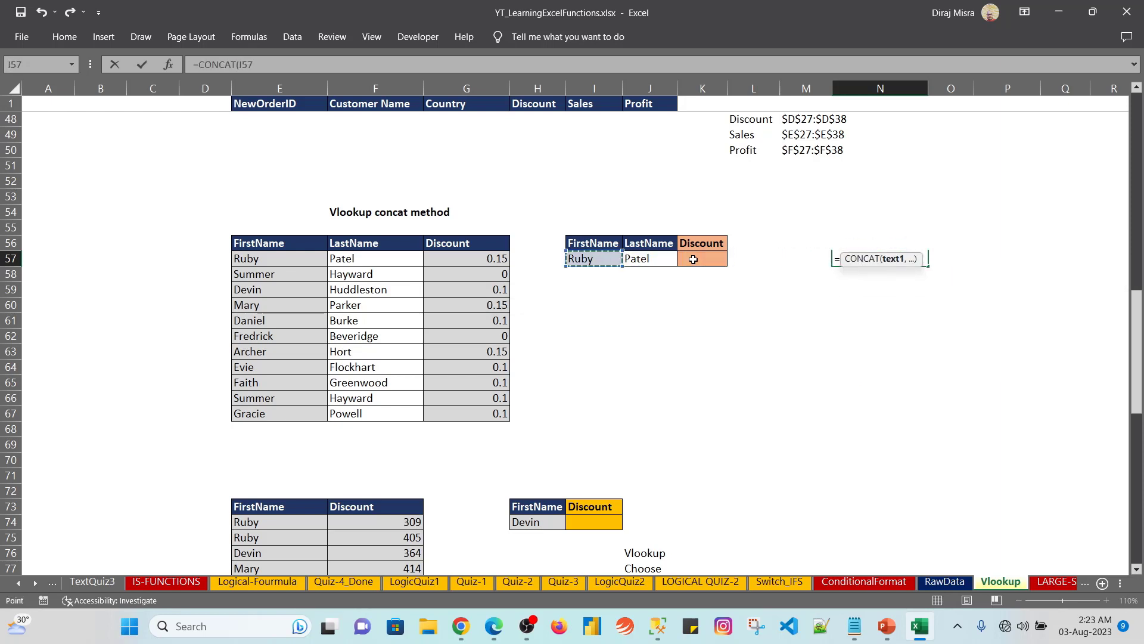
{"action": "key", "text": "Left"}
{"action": "key", "text": "Left"}
{"action": "key", "text": "Left"}
{"action": "key", "text": "Right"}
{"action": "key", "text": "Right"}
{"action": "key", "text": "Right"}
{"action": "type", "text": ","}
{"action": "key", "text": "Left"}
{"action": "key", "text": "Left"}
{"action": "key", "text": "Left"}
{"action": "key", "text": "Left"}
{"action": "key", "text": "ctrl+Return"}
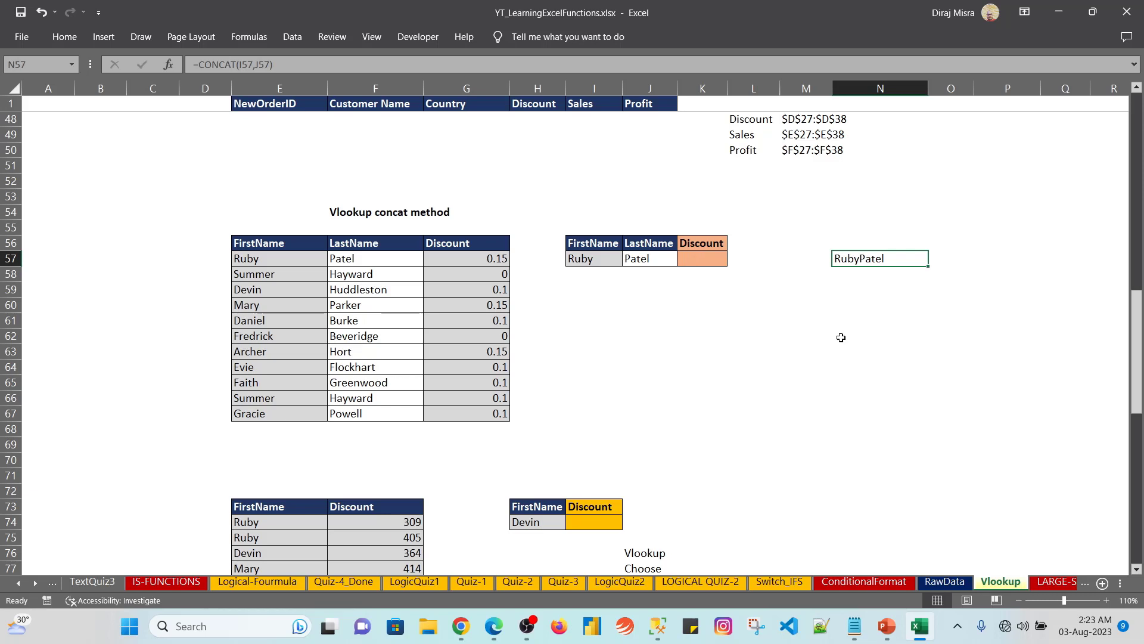
- Start a CHOOSE formula in cell O57 with index {1,2} and $E$56:$E$67&F56:F67 as its first value
{"action": "key", "text": "Right"}
{"action": "key", "text": "Left"}
{"action": "key", "text": "Right"}
{"action": "type", "text": "="}
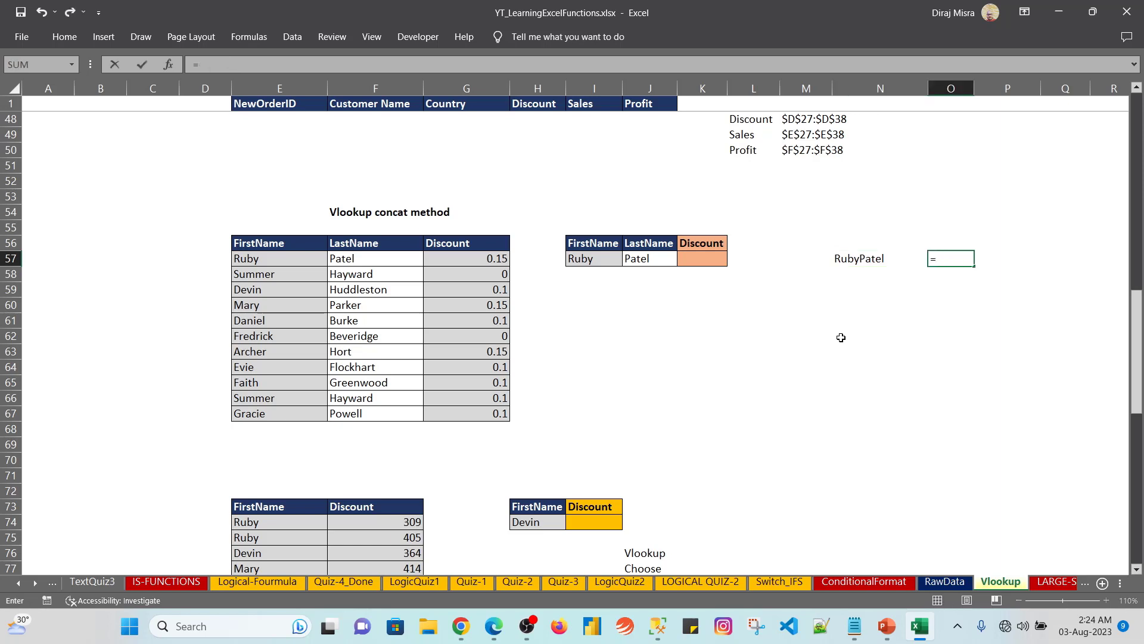
{"action": "type", "text": "CHOOSE({1,2},"}
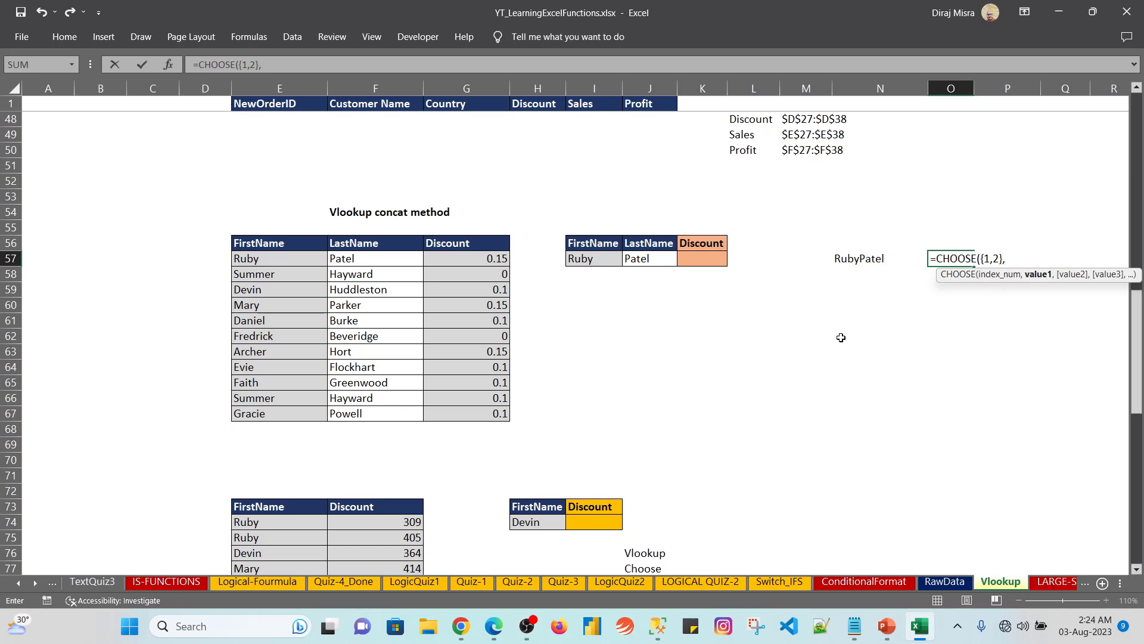
{"action": "left_click_drag", "start_coordinate": [279, 243], "coordinate": [296, 413]}
{"action": "key", "text": "F4"}
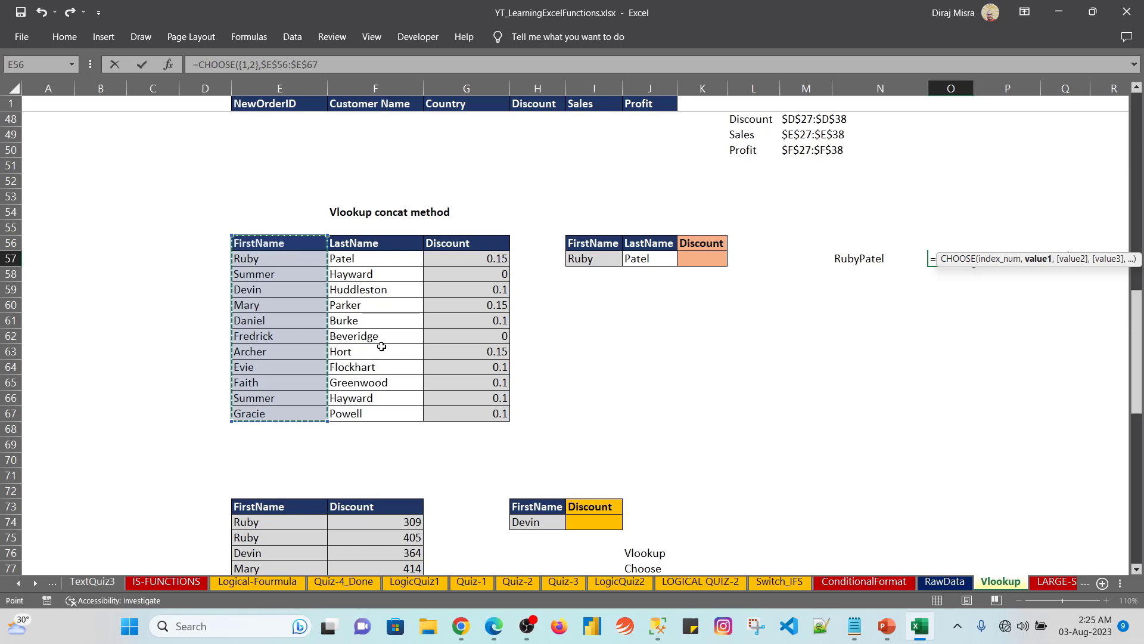
{"action": "type", "text": "&"}
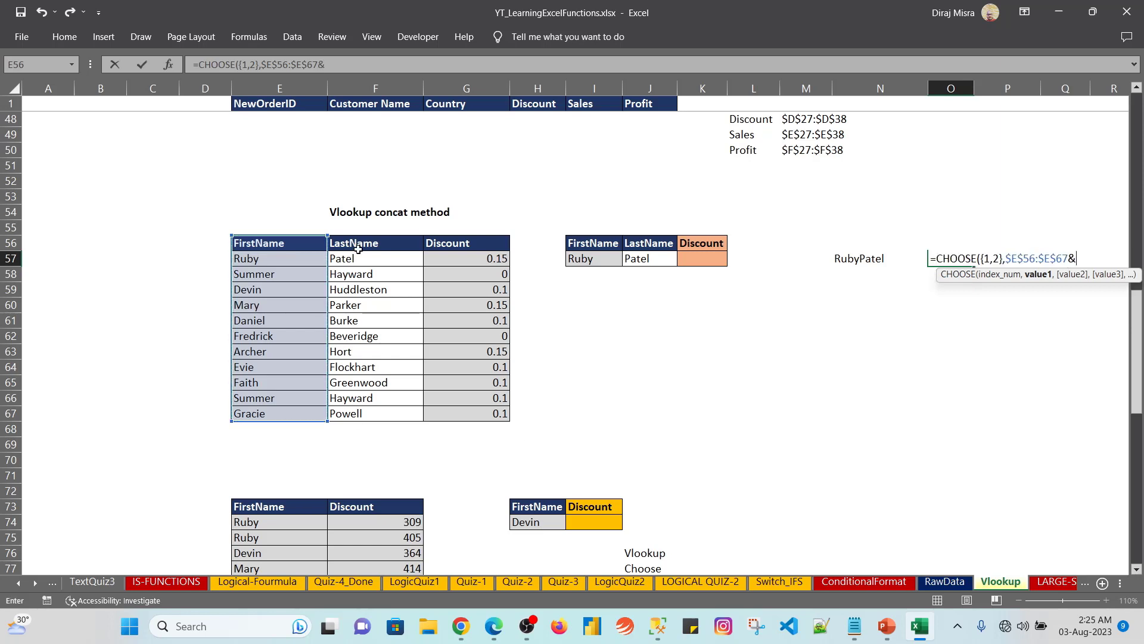
{"action": "left_click_drag", "start_coordinate": [375, 244], "coordinate": [360, 422]}
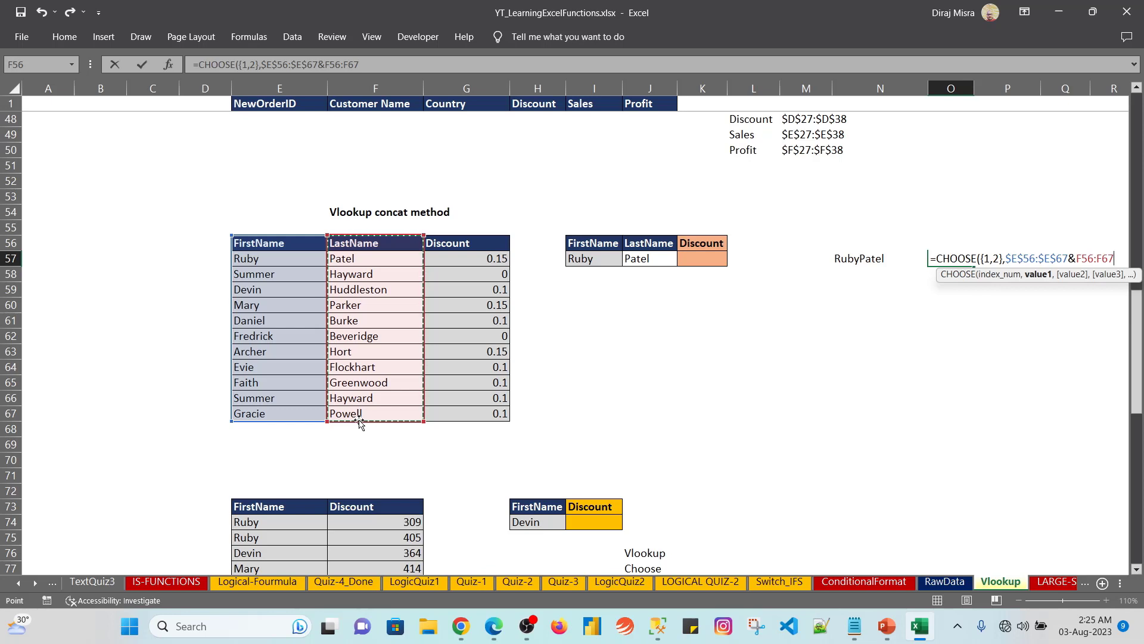
- Complete the CHOOSE formula in O57 with the absolute Discount range $G$56:$G$67 as its second value
{"action": "type", "text": ","}
{"action": "left_click_drag", "start_coordinate": [484, 239], "coordinate": [495, 411]}
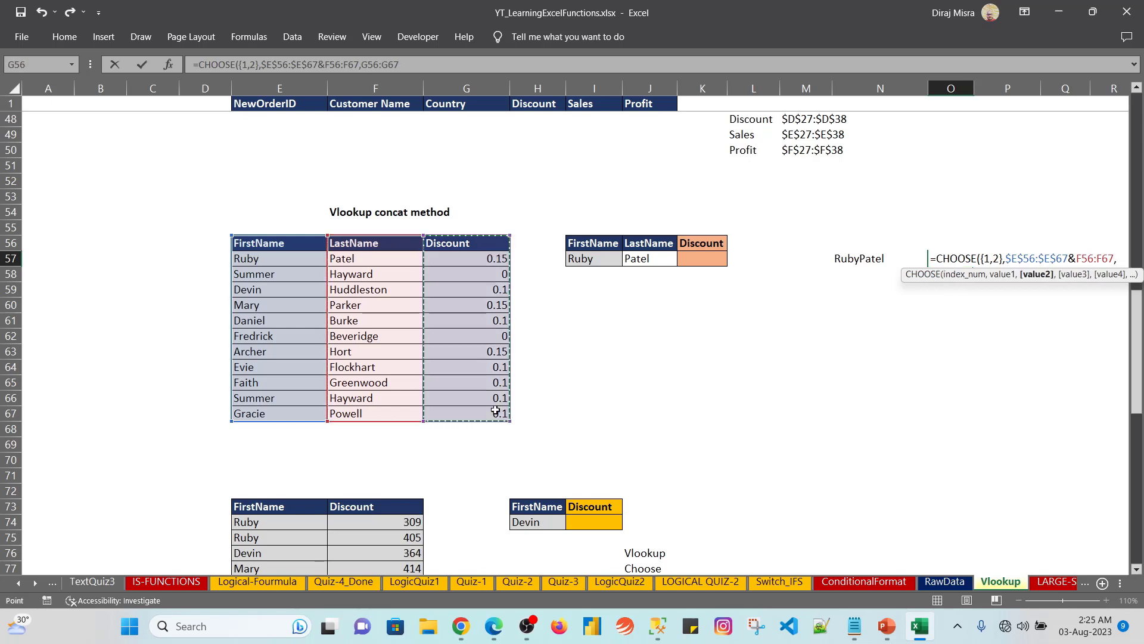
{"action": "key", "text": "F4"}
{"action": "left_click", "coordinate": [439, 65]}
{"action": "type", "text": ")"}
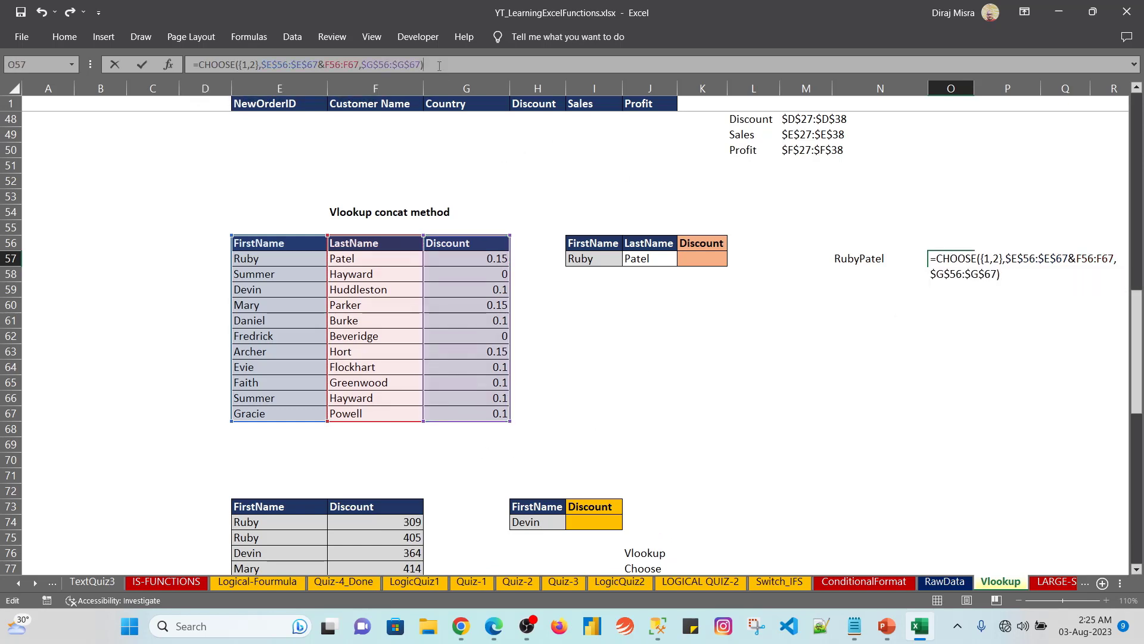
{"action": "key", "text": "ctrl+a"}
{"action": "key", "text": "ctrl+Return"}
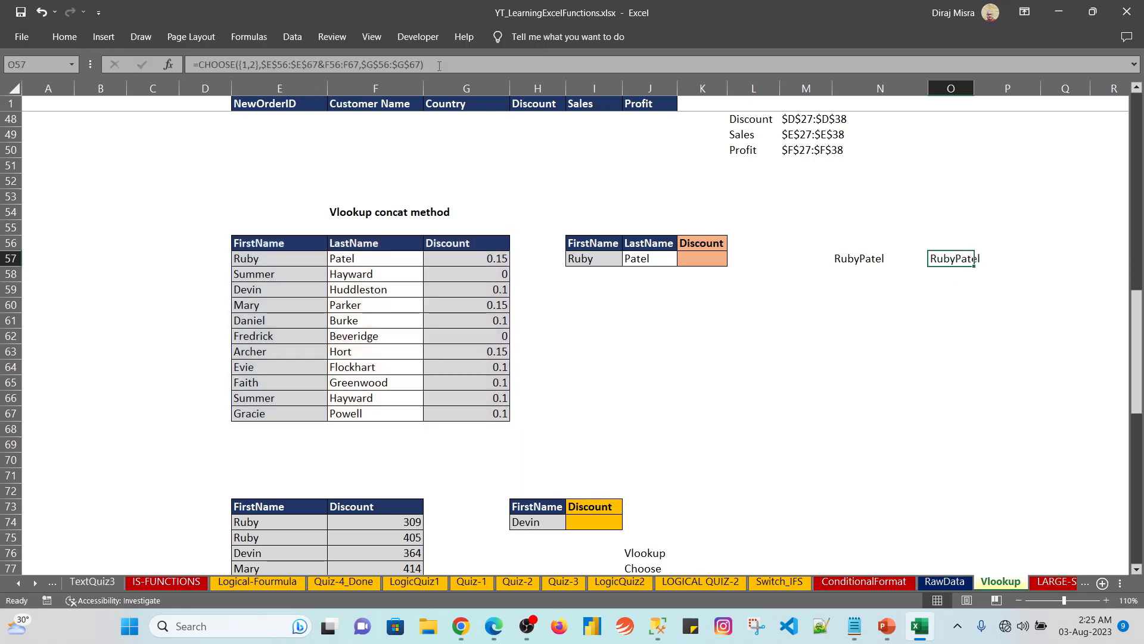
- Place the CHOOSE formula from O57 as plain text in cell N60 and make it bold
{"action": "key", "text": "Left"}
{"action": "key", "text": "Left"}
{"action": "key", "text": "Right"}
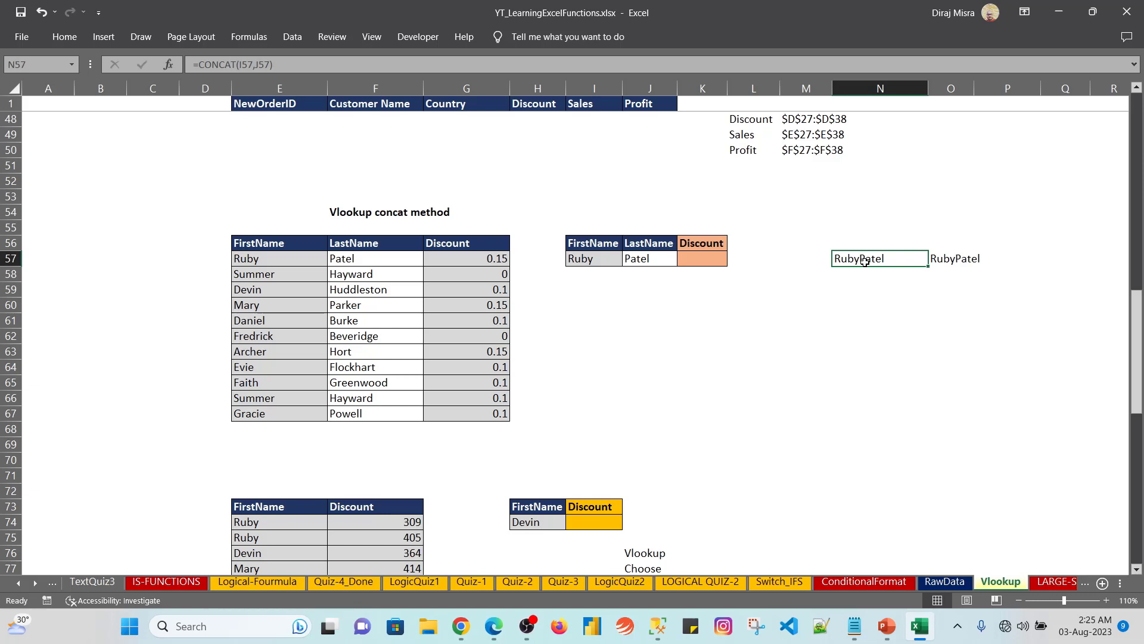
{"action": "left_click", "coordinate": [966, 256]}
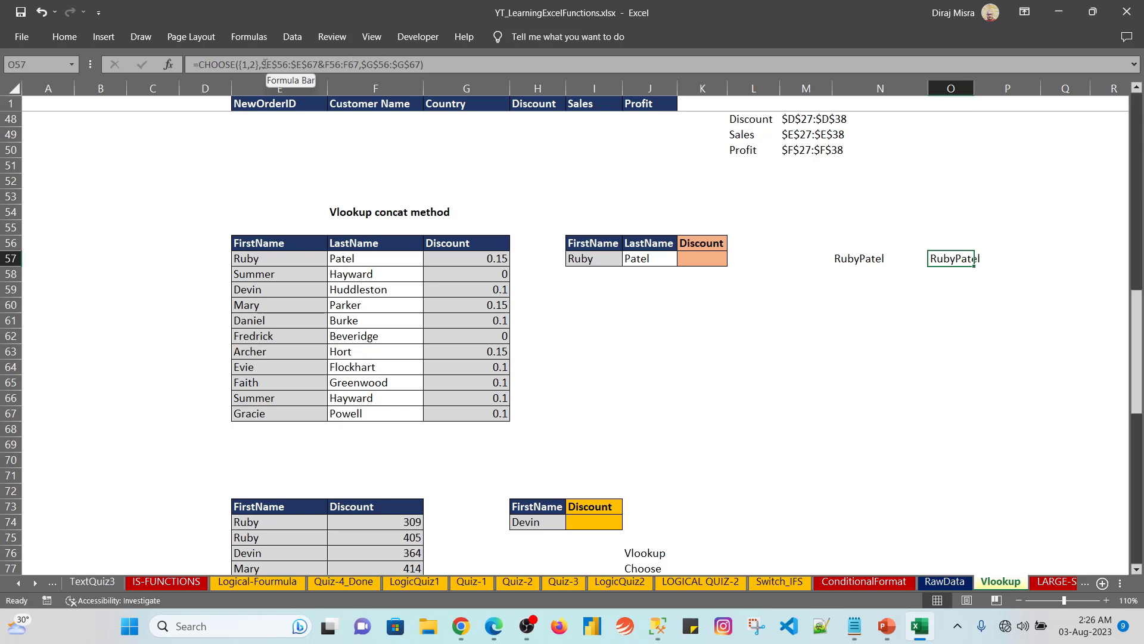
{"action": "left_click_drag", "start_coordinate": [425, 65], "coordinate": [170, 77]}
{"action": "type", "text": "c"}
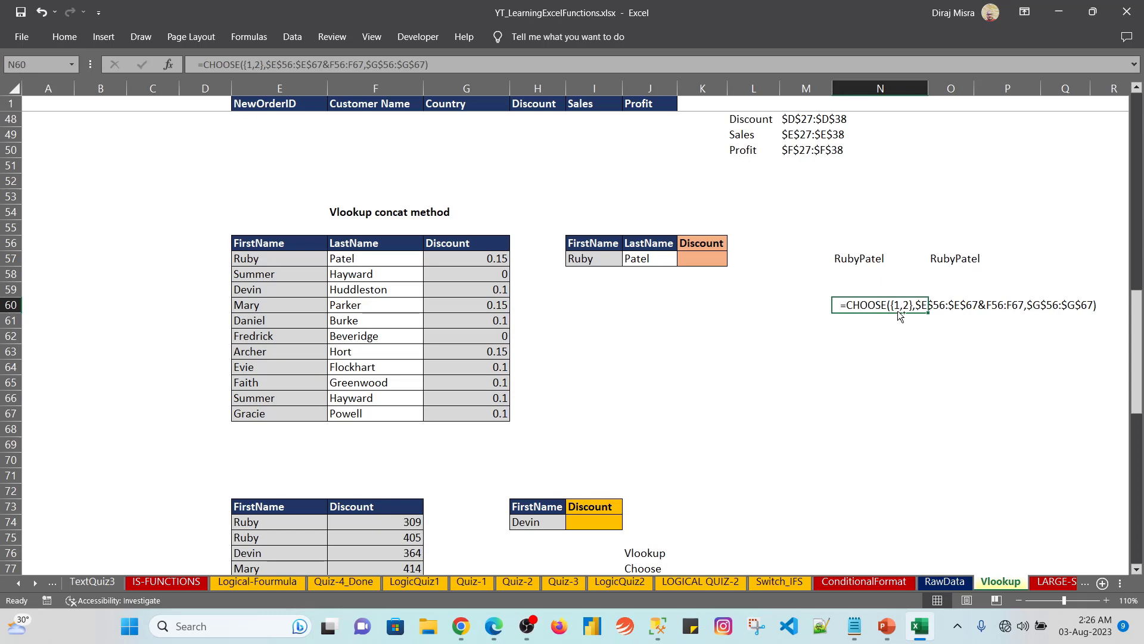
{"action": "key", "text": "ctrl+b"}
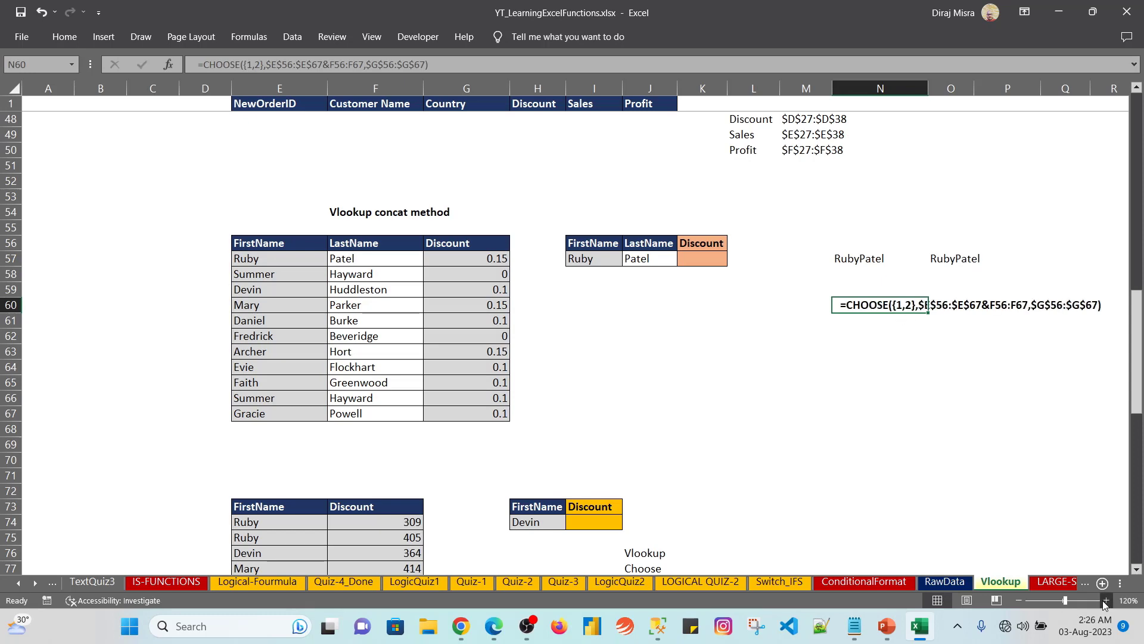
- Examine the CHOOSE formula text in N60 at 120% zoom against the Discount column G56:G67
{"action": "left_click", "coordinate": [1106, 601]}
{"action": "left_click", "coordinate": [1035, 469]}
{"action": "key", "text": "Right"}
{"action": "key", "text": "Right"}
{"action": "key", "text": "Right"}
{"action": "key", "text": "Right"}
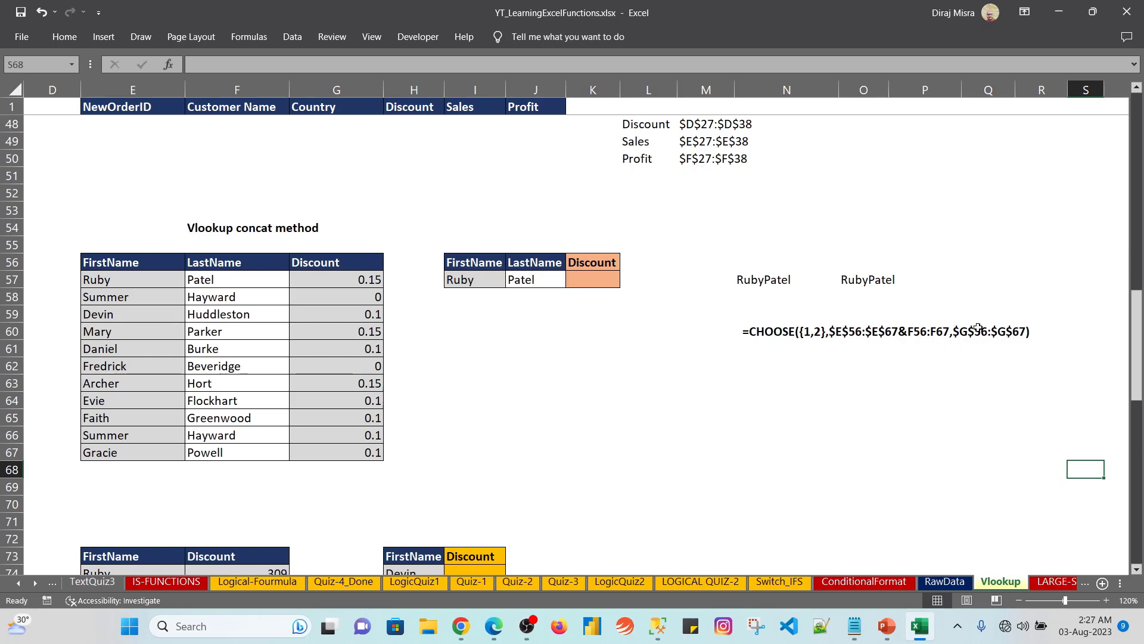
{"action": "left_click_drag", "start_coordinate": [354, 262], "coordinate": [362, 451]}
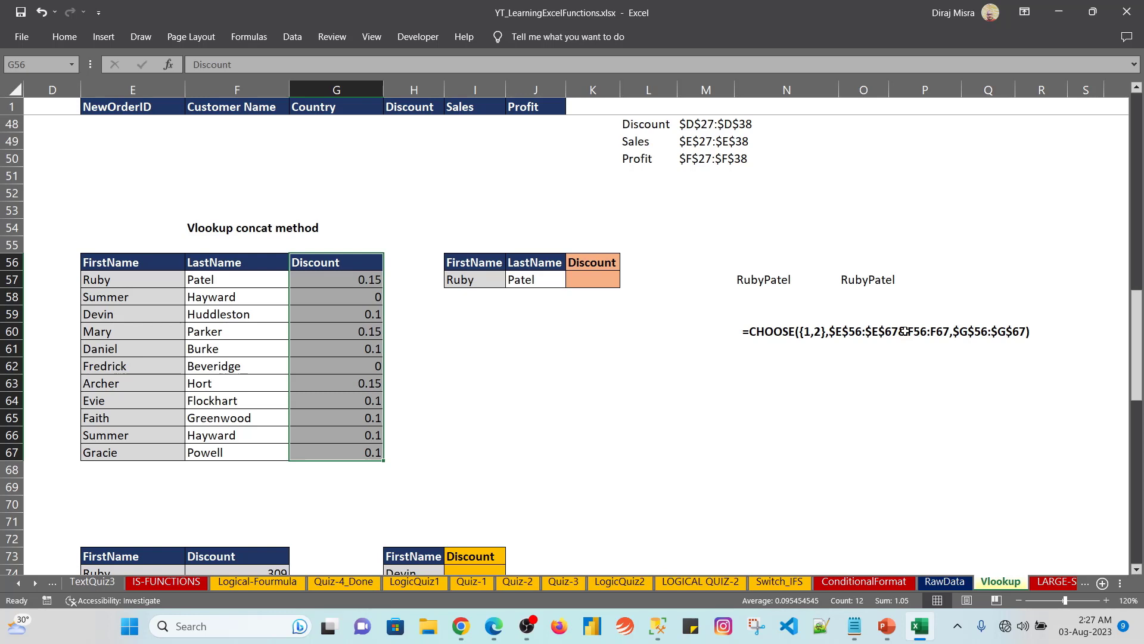
{"action": "left_click", "coordinate": [593, 278]}
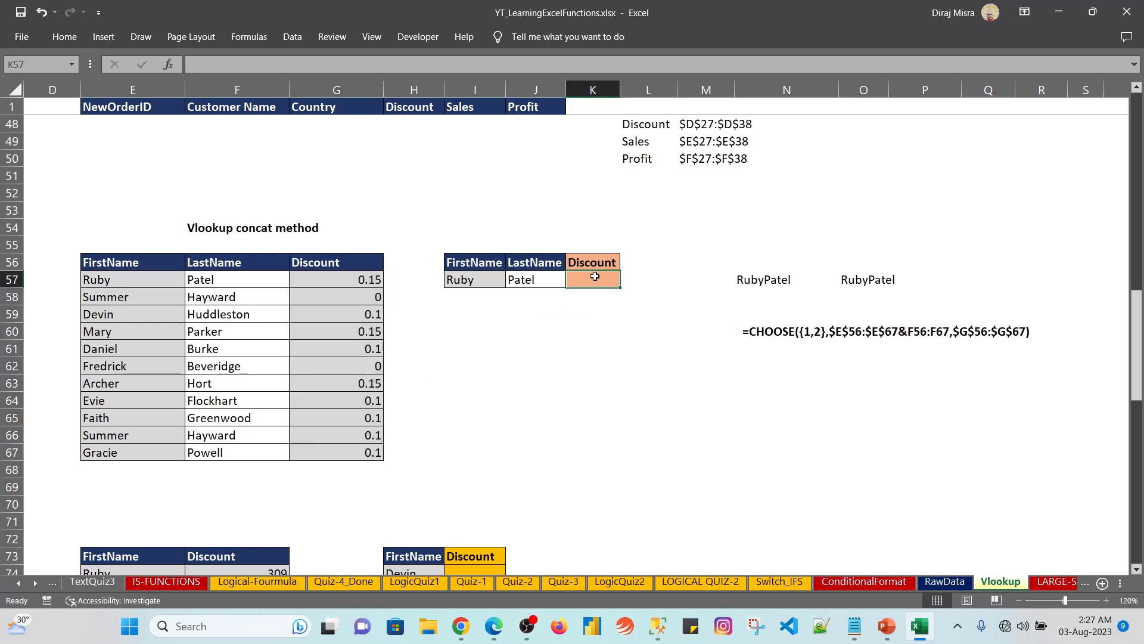
- Copy the CONCAT(I57,J57) expression from cell N57 into a new Notepad document
{"action": "left_click", "coordinate": [749, 281]}
{"action": "double_click", "coordinate": [749, 281]}
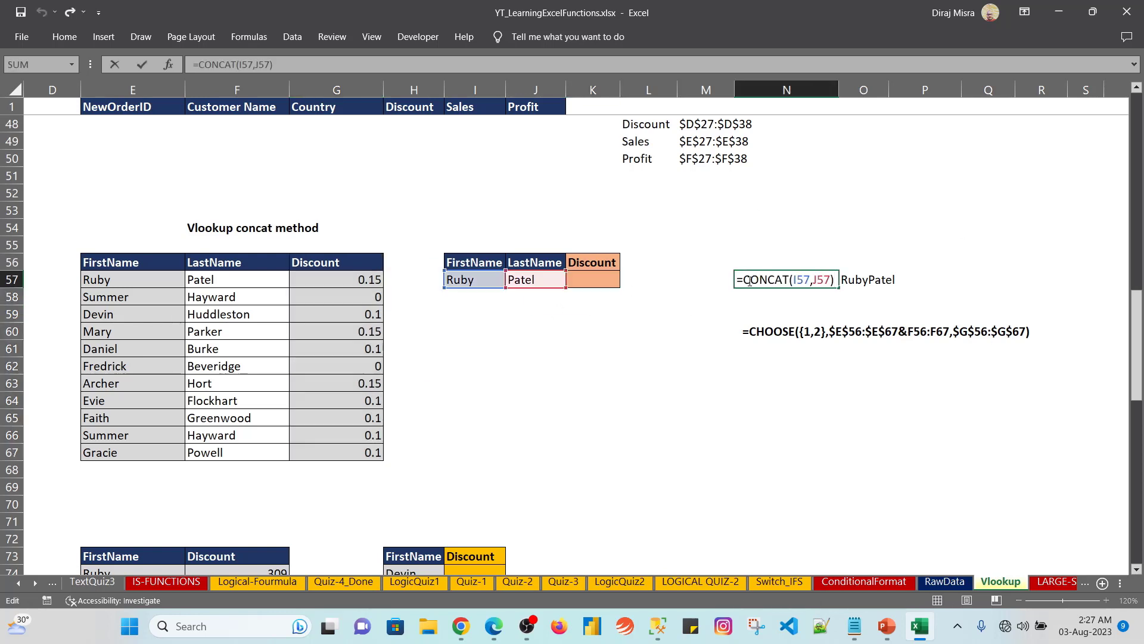
{"action": "key", "text": "F9"}
{"action": "key", "text": "super+r"}
{"action": "type", "text": "notepad"}
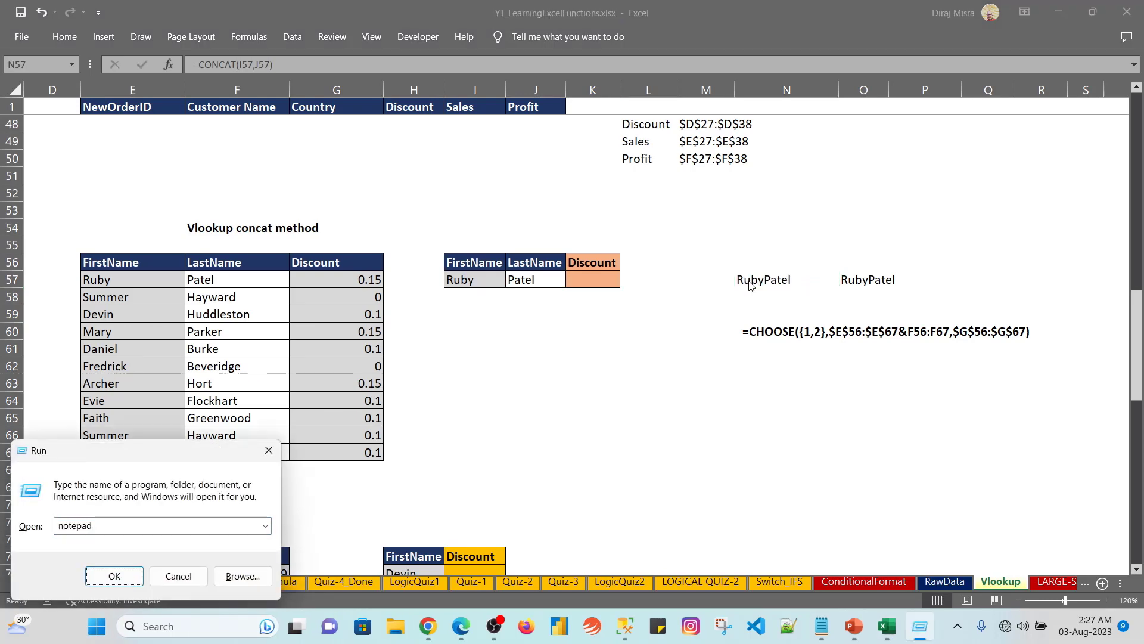
{"action": "key", "text": "Return"}
{"action": "type", "text": "CONCAT(I57,J57)"}
- Append a comma and the CHOOSE expression from cell O57 to the CONCAT text in Notepad
{"action": "key", "text": "alt+Tab"}
{"action": "key", "text": "Right"}
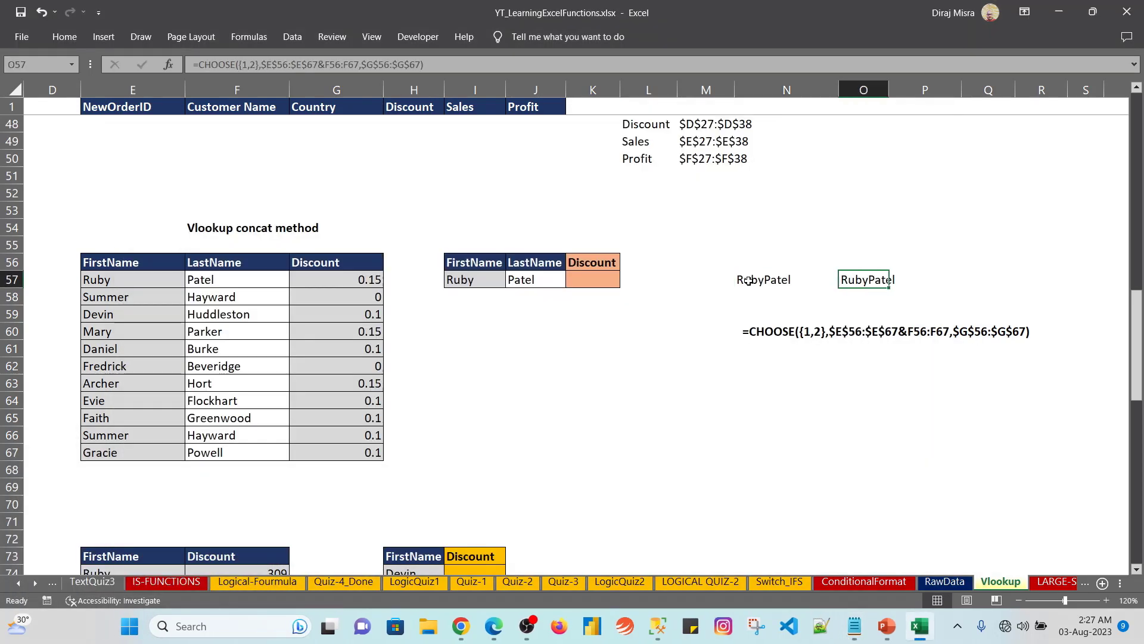
{"action": "key", "text": "F2"}
{"action": "key", "text": "ctrl+c"}
{"action": "key", "text": "Escape"}
{"action": "key", "text": "alt+Tab"}
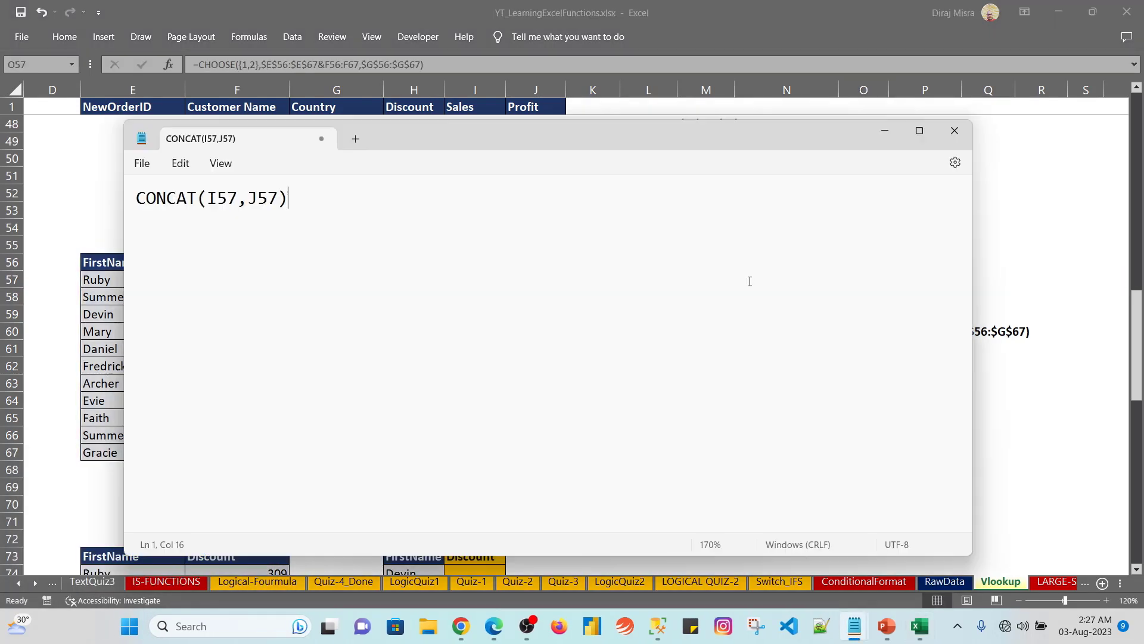
{"action": "type", "text": ","}
{"action": "key", "text": "ctrl+v"}
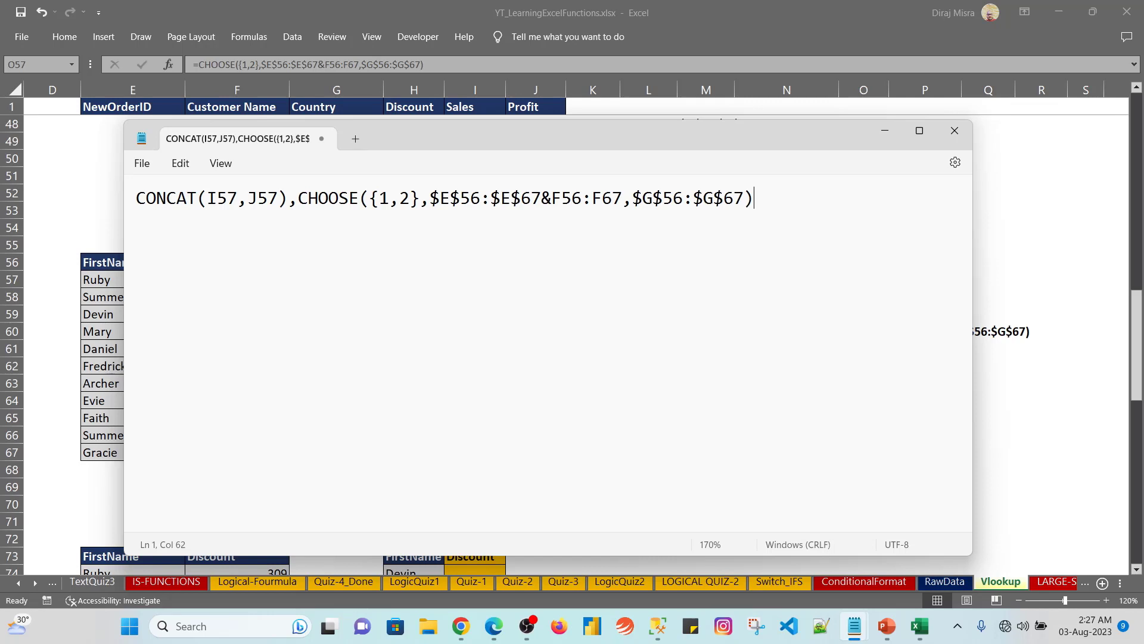
- Start a VLOOKUP formula in Excel cell K57 with the combined CONCAT and CHOOSE text from Notepad as its arguments
{"action": "key", "text": "ctrl+a"}
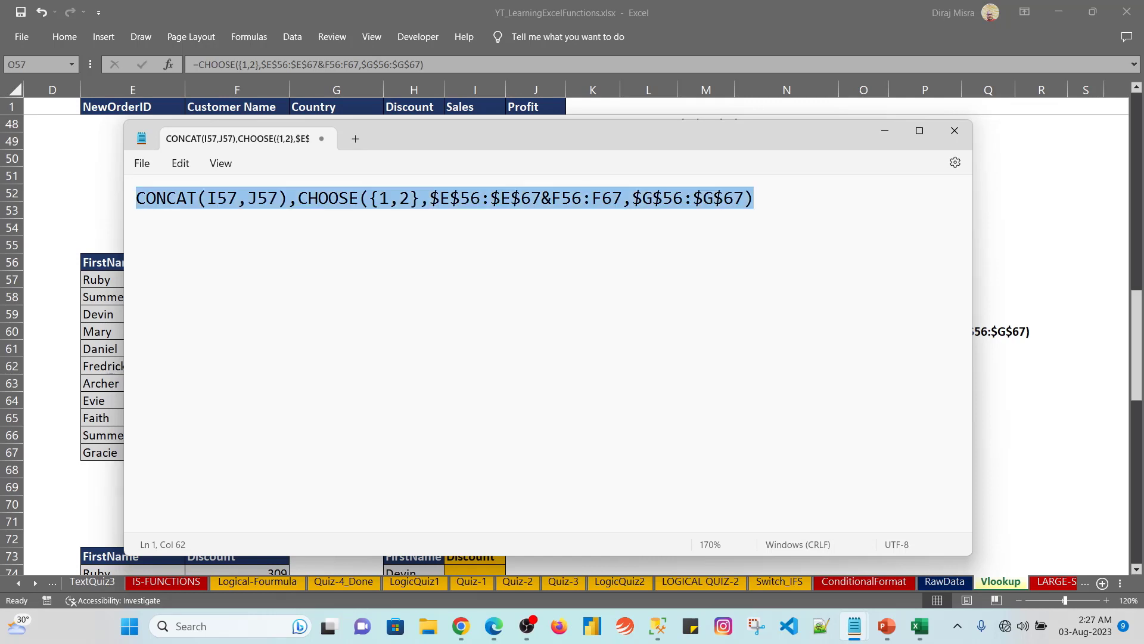
{"action": "key", "text": "alt+Tab"}
{"action": "left_click", "coordinate": [593, 279]}
{"action": "type", "text": "=VLOOKUP("}
{"action": "key", "text": "ctrl+v"}
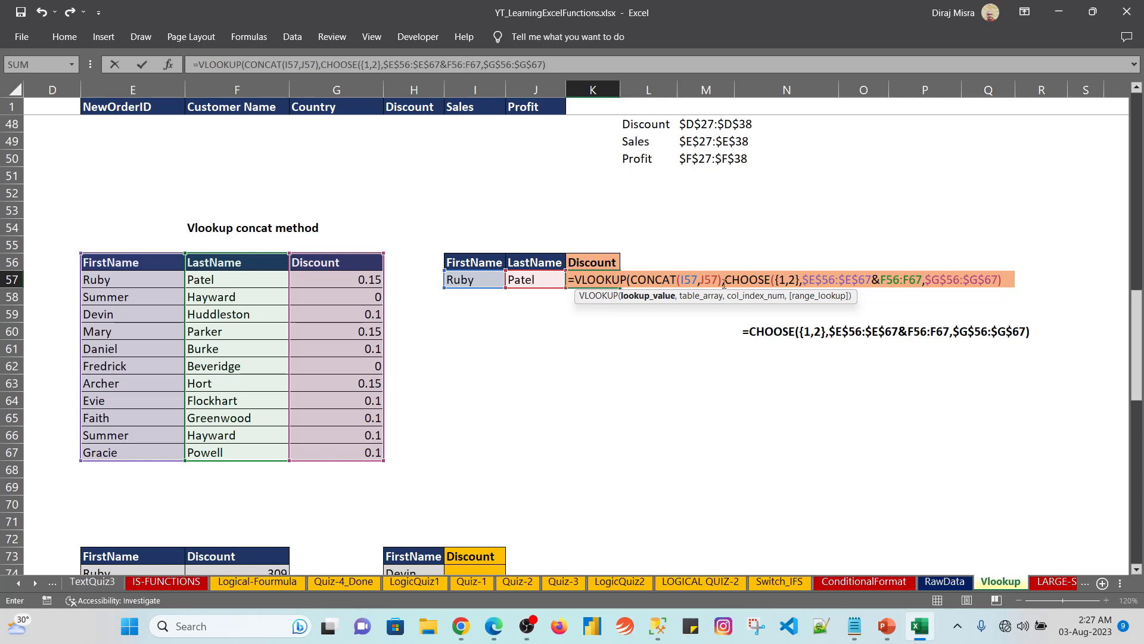
- Make the CONCAT references in the K57 formula absolute as $I$57 and $J$57
{"action": "left_click_drag", "start_coordinate": [699, 281], "coordinate": [683, 280]}
{"action": "key", "text": "F4"}
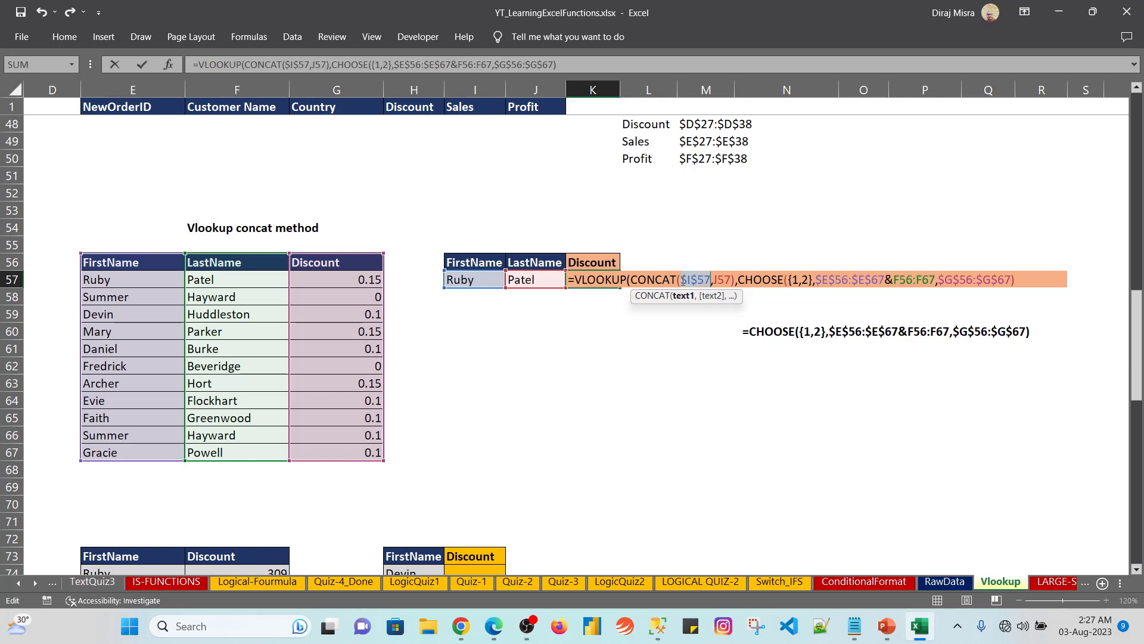
{"action": "left_click", "coordinate": [727, 281]}
{"action": "key", "text": "F4"}
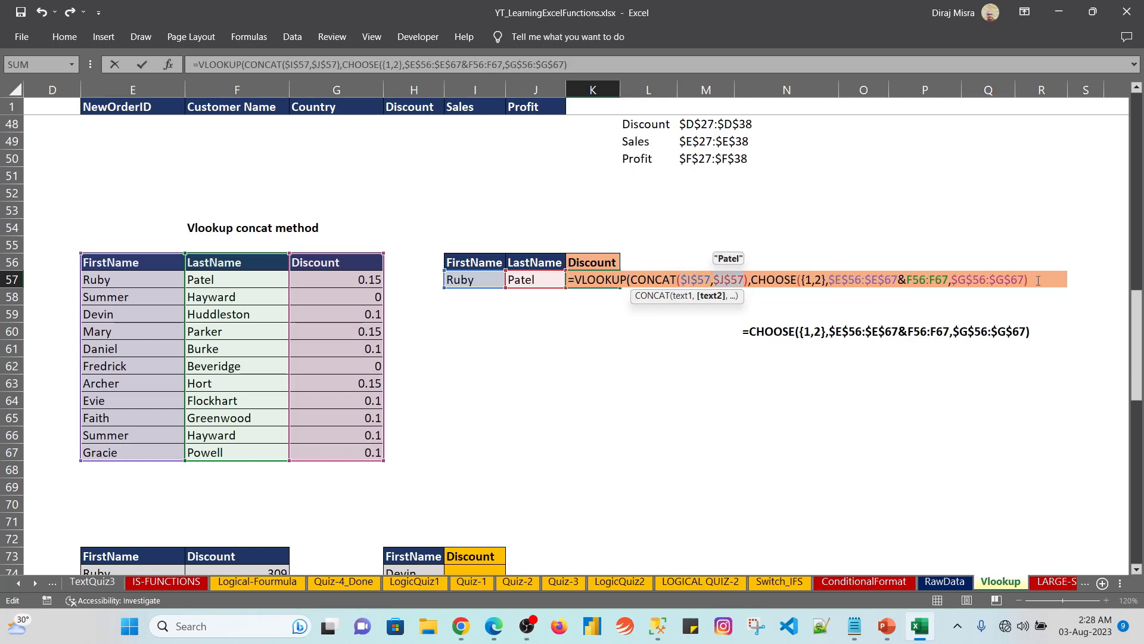
- Complete the K57 VLOOKUP with column index 2 and exact match 0, and enter it as an array formula
{"action": "left_click", "coordinate": [1038, 281]}
{"action": "type", "text": ","}
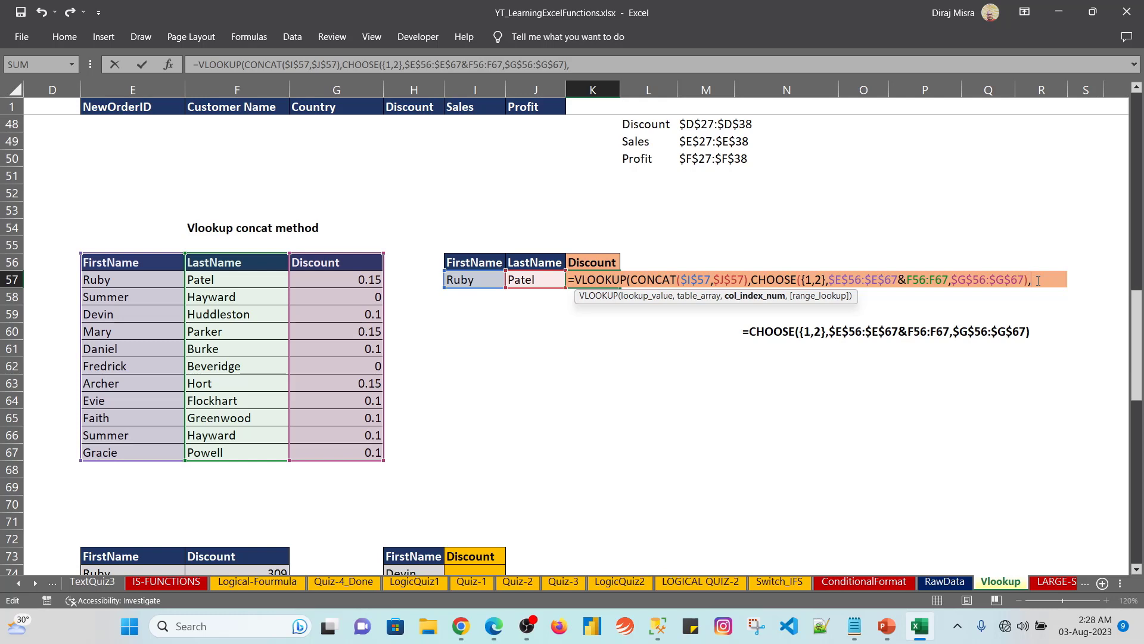
{"action": "type", "text": "2,0)"}
{"action": "key", "text": "Return"}
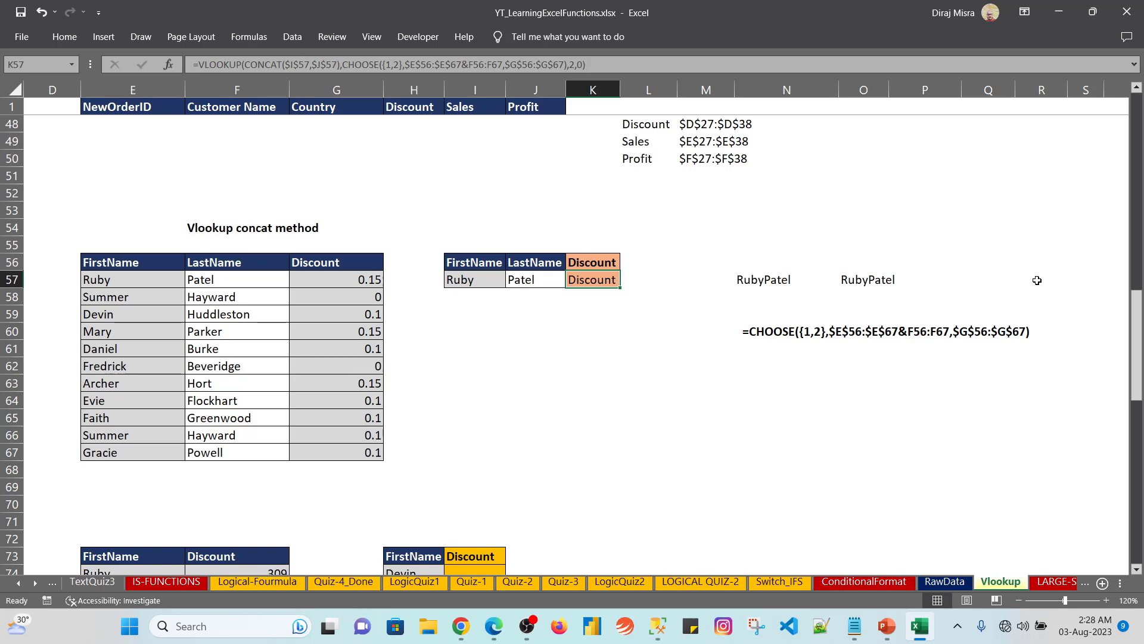
{"action": "key", "text": "F2"}
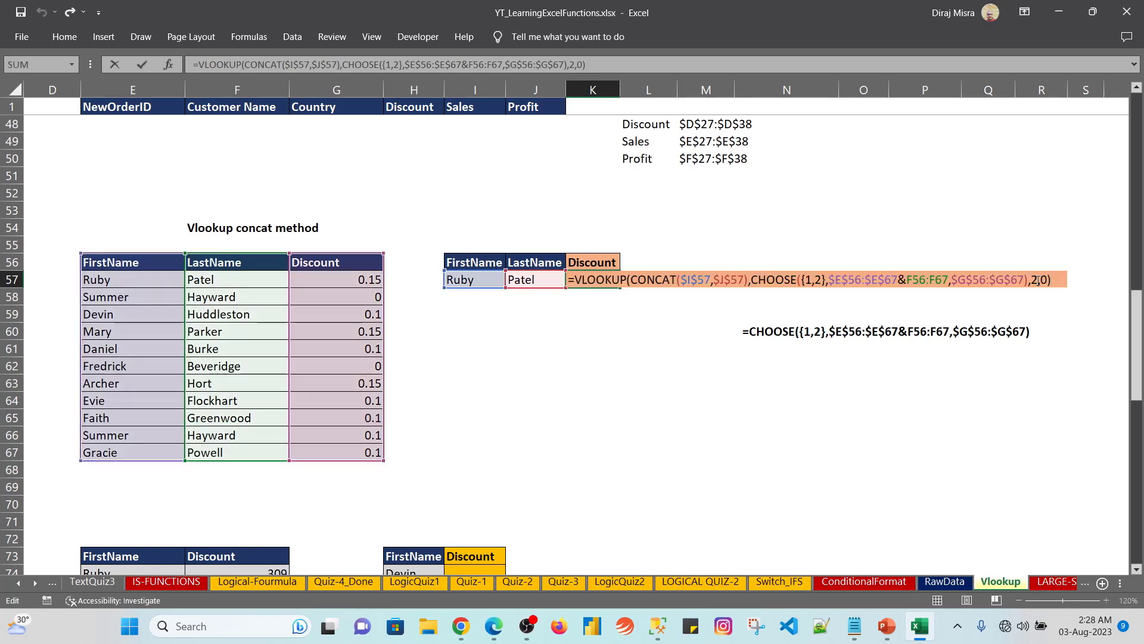
{"action": "key", "text": "ctrl+shift+Return"}
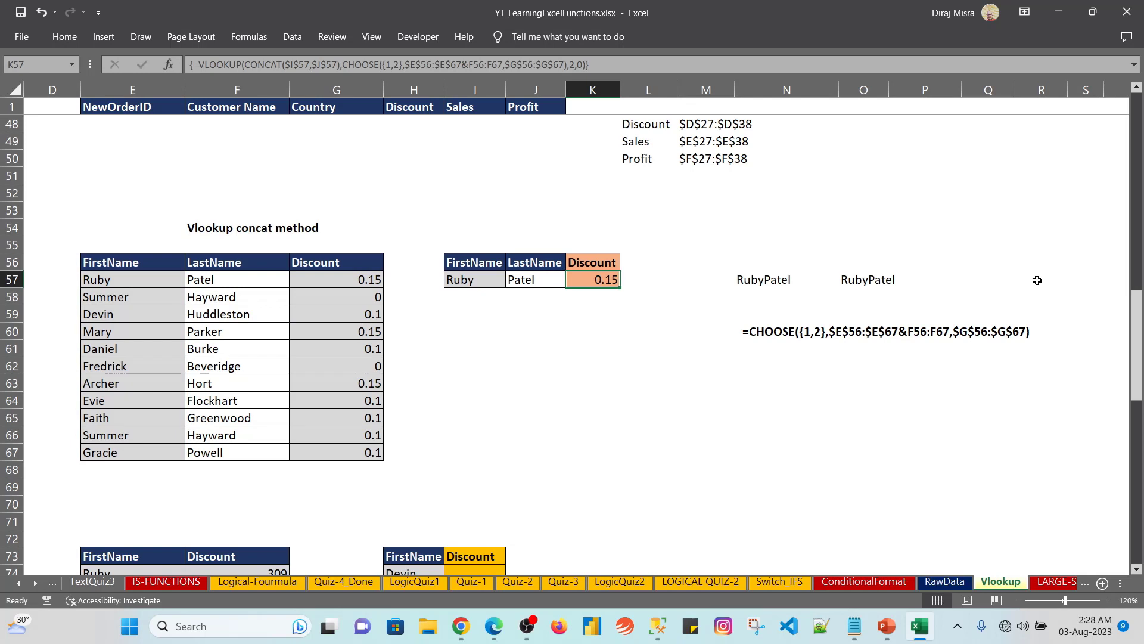
- Set the Discount of the second record, in cell G58, to 12
{"action": "key", "text": "Left"}
{"action": "key", "text": "Left"}
{"action": "key", "text": "Left"}
{"action": "key", "text": "Left"}
{"action": "key", "text": "shift+Left"}
{"action": "key", "text": "shift+Left"}
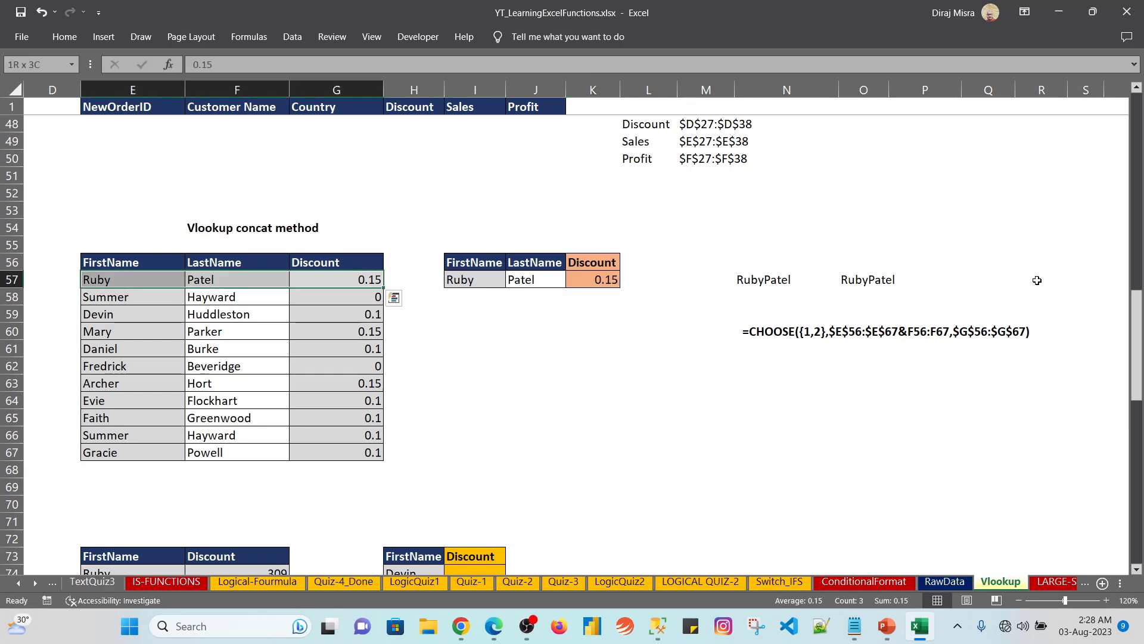
{"action": "key", "text": "Down"}
{"action": "key", "text": "Left"}
{"action": "key", "text": "Right"}
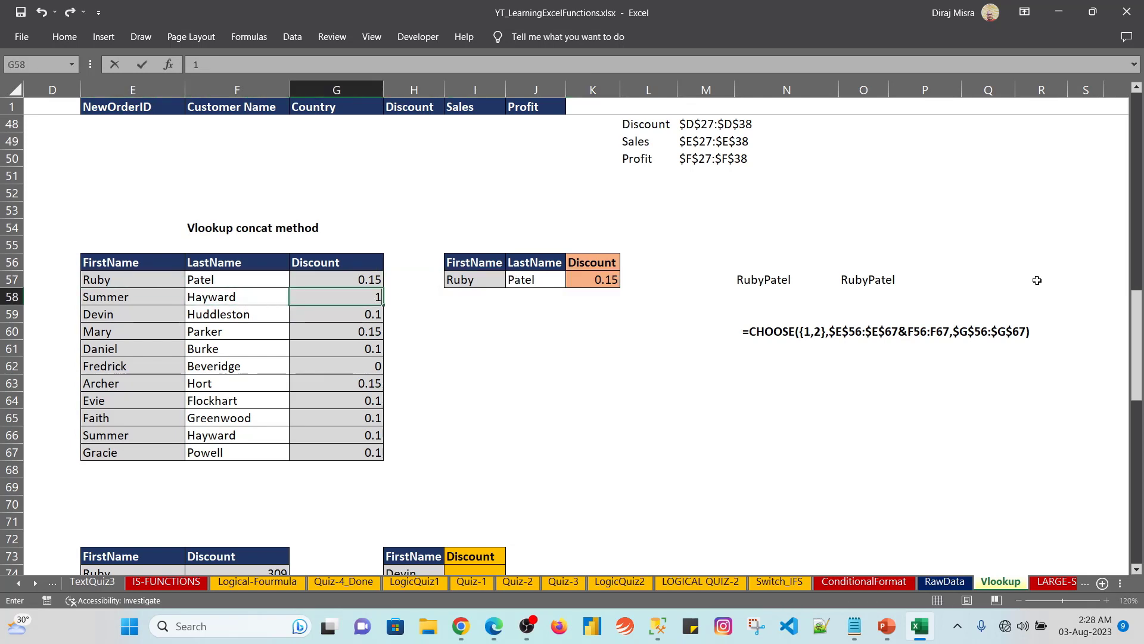
{"action": "type", "text": "12"}
- Choose the second record's first name in I57 and its last name in J57 from their dropdown lists
{"action": "key", "text": "Right"}
{"action": "key", "text": "Up"}
{"action": "key", "text": "Right"}
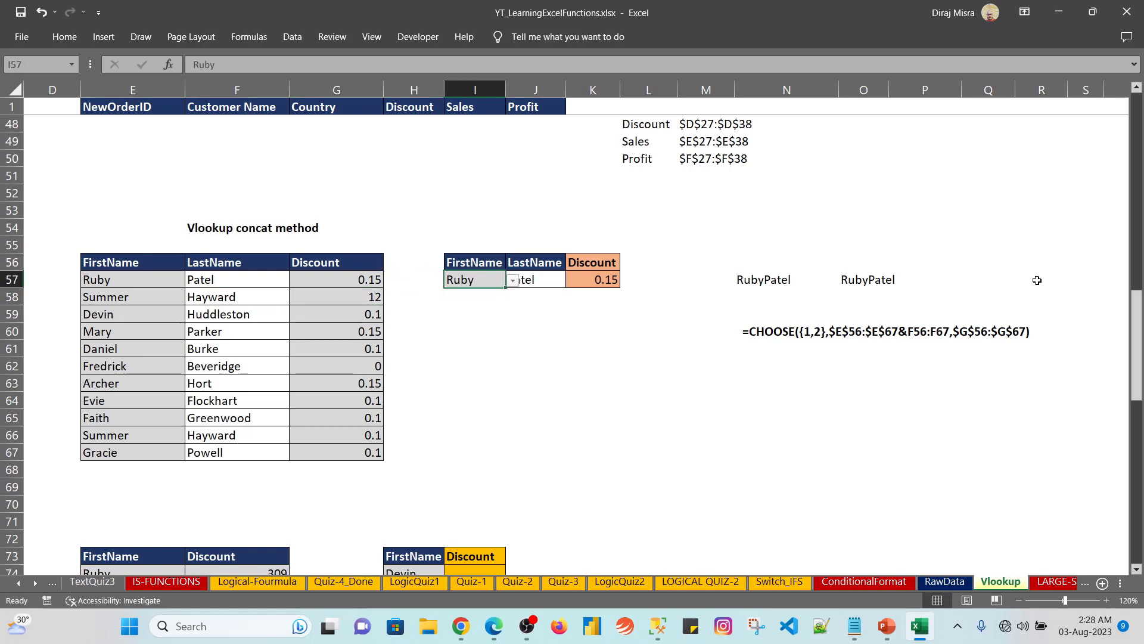
{"action": "key", "text": "alt+Down"}
{"action": "key", "text": "Down"}
{"action": "key", "text": "Return"}
{"action": "key", "text": "Right"}
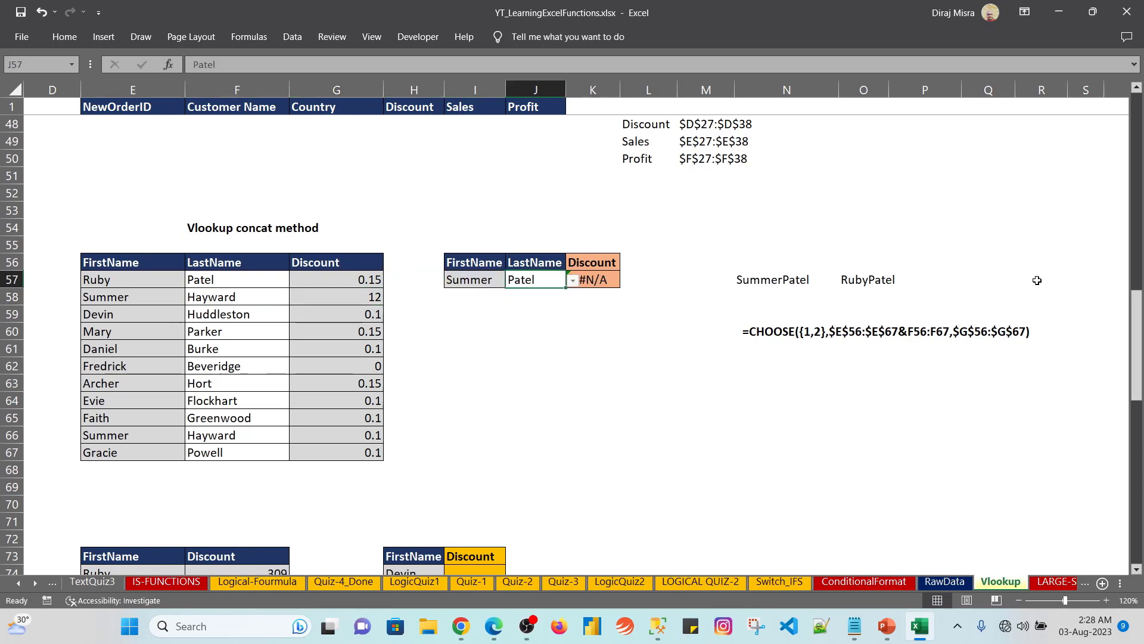
{"action": "key", "text": "alt+Down"}
{"action": "key", "text": "Down"}
{"action": "key", "text": "Return"}
- Clear the helper formulas in cells N57 to P57
{"action": "key", "text": "Right"}
{"action": "key", "text": "Right"}
{"action": "key", "text": "Right"}
{"action": "key", "text": "Right"}
{"action": "key", "text": "shift+Right"}
{"action": "key", "text": "shift+Right"}
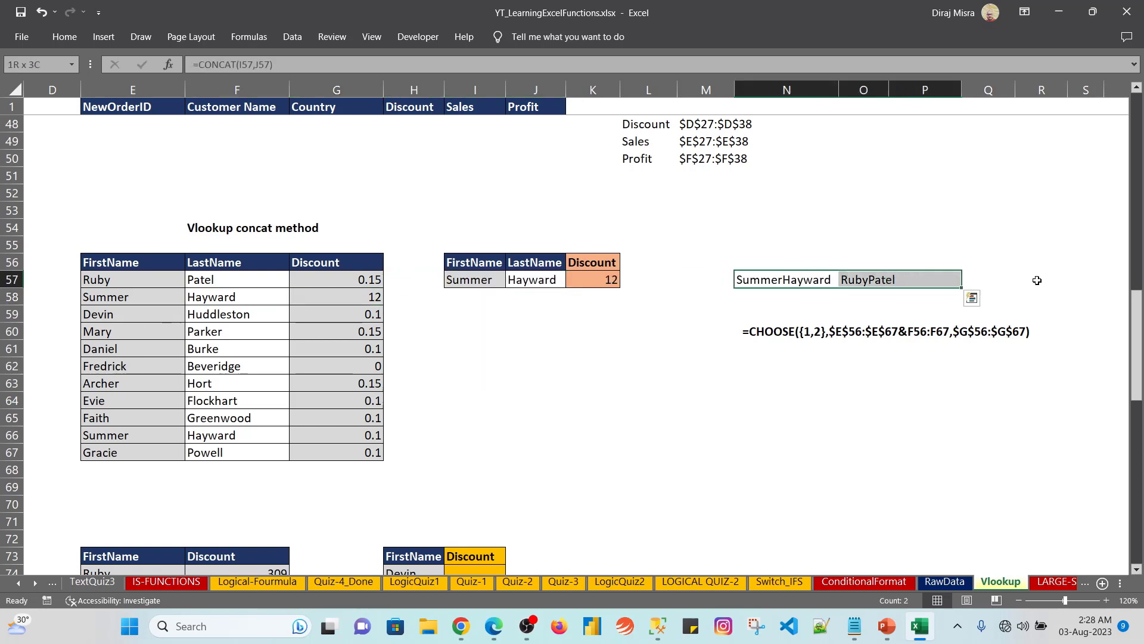
{"action": "key", "text": "Delete"}
- Place the VLOOKUP formula from K57 as plain text in cell L53 and make it bold
{"action": "key", "text": "Down"}
{"action": "key", "text": "Down"}
{"action": "key", "text": "Down"}
{"action": "key", "text": "Left"}
{"action": "key", "text": "Left"}
{"action": "key", "text": "Left"}
{"action": "key", "text": "Up"}
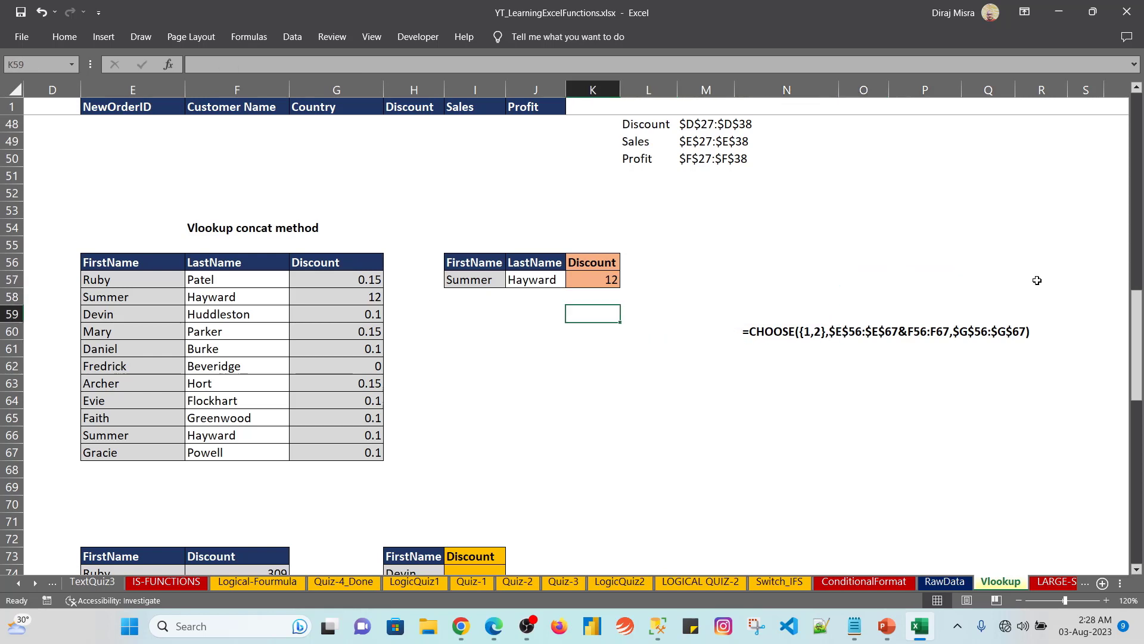
{"action": "key", "text": "Up"}
{"action": "key", "text": "Up"}
{"action": "left_click_drag", "start_coordinate": [641, 58], "coordinate": [189, 62]}
{"action": "key", "text": "ctrl+c"}
{"action": "key", "text": "Escape"}
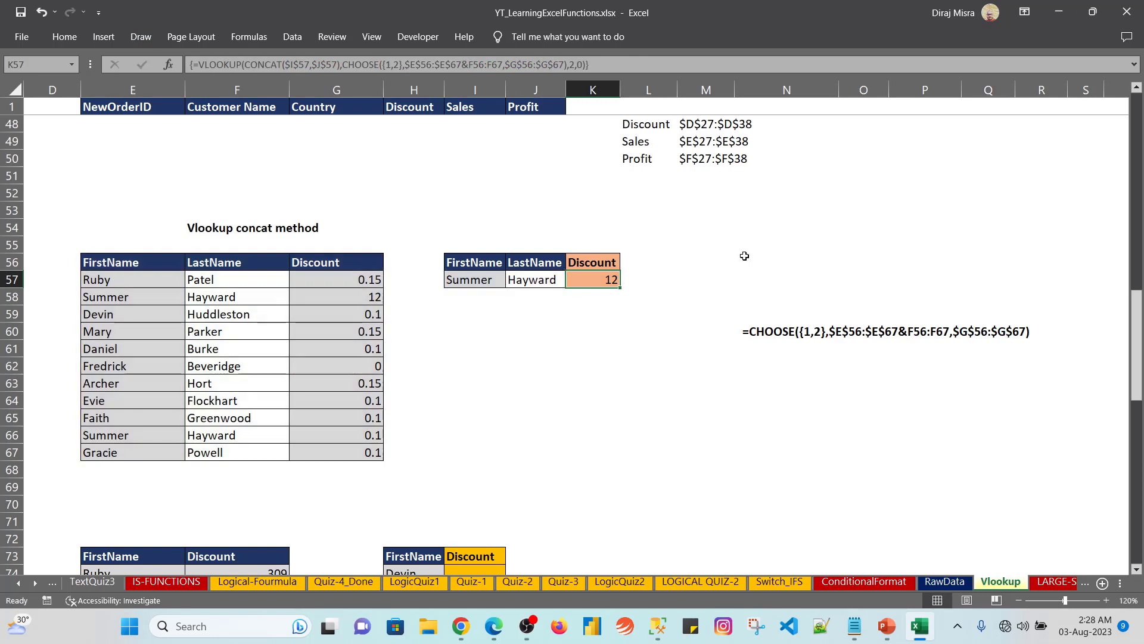
{"action": "left_click", "coordinate": [629, 205]}
{"action": "key", "text": "ctrl+v"}
{"action": "key", "text": "ctrl+Return"}
{"action": "key", "text": "ctrl+b"}
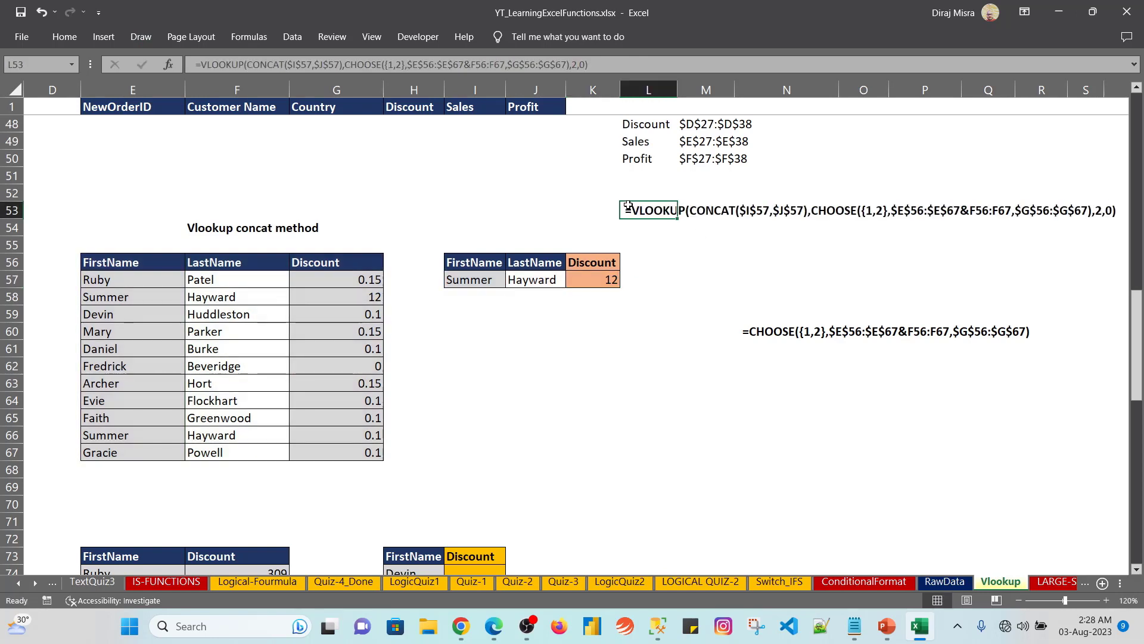
- Locate the next lookup exercise below, with its FirstName and Discount table starting at row 73
{"action": "key", "text": "Left"}
{"action": "key", "text": "Right"}
{"action": "key", "text": "Right"}
{"action": "key", "text": "Down"}
{"action": "key", "text": "Down"}
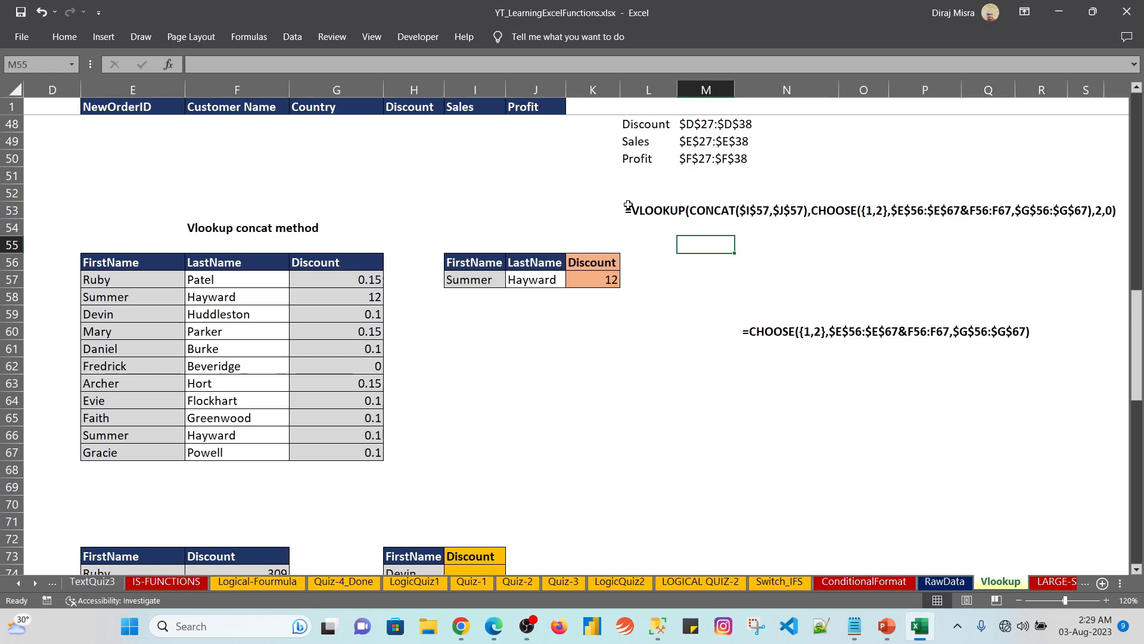
{"action": "key", "text": "Left"}
{"action": "key", "text": "Left"}
{"action": "key", "text": "Left"}
{"action": "key", "text": "Left"}
{"action": "key", "text": "Left"}
{"action": "key", "text": "ctrl+Down"}
{"action": "key", "text": "Down"}
{"action": "key", "text": "Down"}
{"action": "key", "text": "Down"}
{"action": "key", "text": "Down"}
{"action": "key", "text": "Down"}
{"action": "key", "text": "Down"}
{"action": "key", "text": "Down"}
{"action": "key", "text": "Down"}
{"action": "key", "text": "Down"}
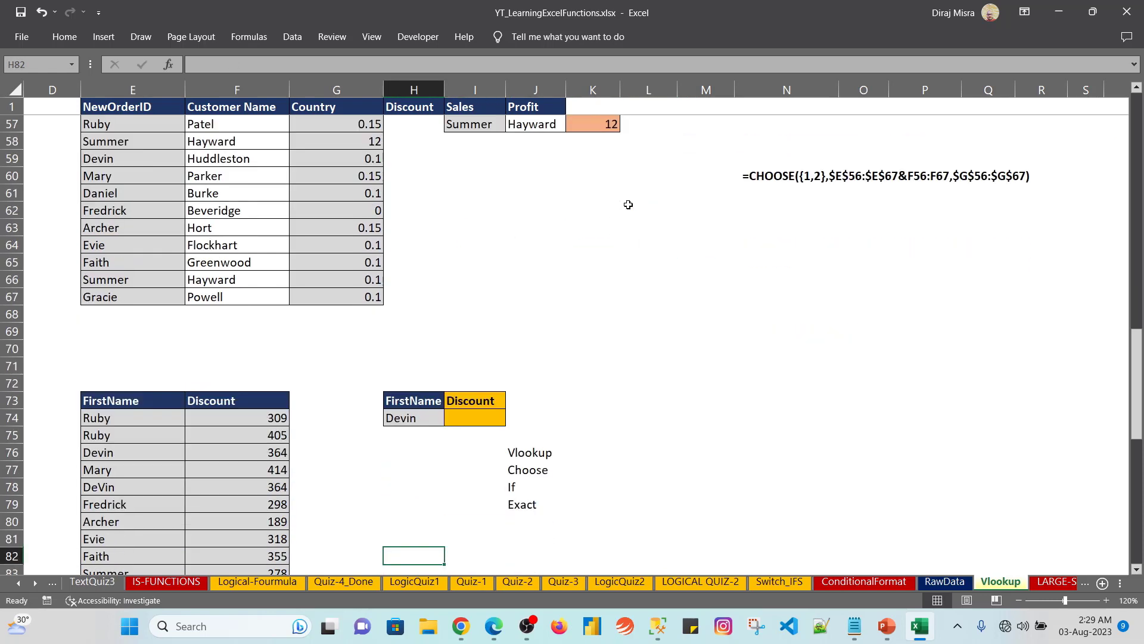
{"action": "key", "text": "Up"}
{"action": "key", "text": "Up"}
{"action": "key", "text": "Up"}
{"action": "key", "text": "Up"}
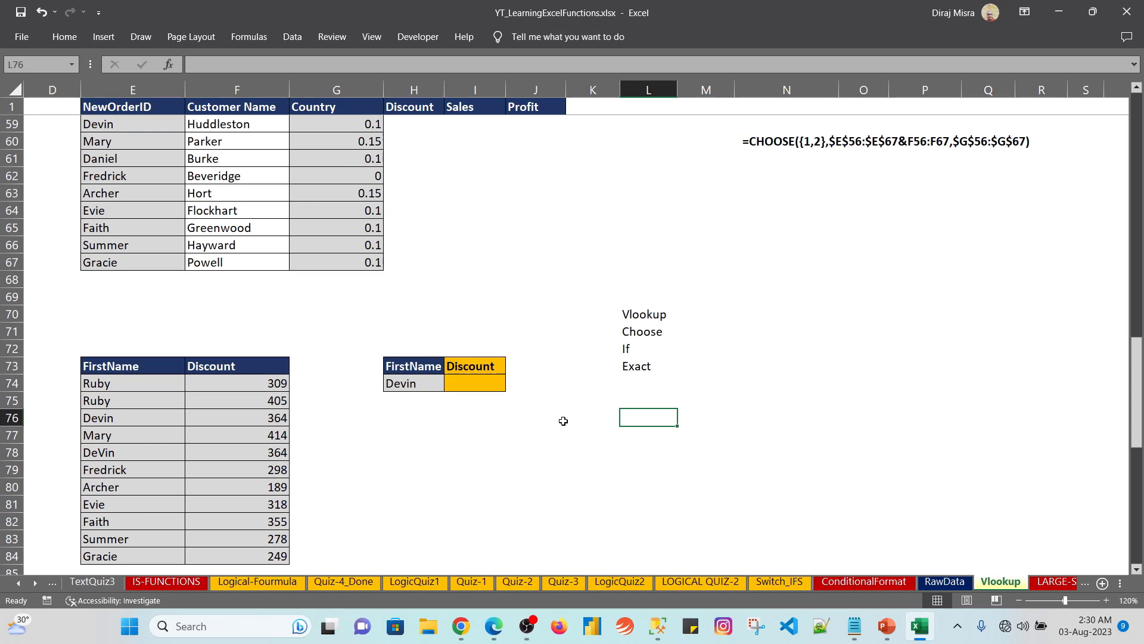
- Examine the FirstName and Discount source table in E73:F84
{"action": "key", "text": "Left"}
{"action": "key", "text": "Left"}
{"action": "key", "text": "Left"}
{"action": "key", "text": "Left"}
{"action": "key", "text": "Left"}
{"action": "key", "text": "Left"}
{"action": "key", "text": "Left"}
{"action": "key", "text": "Up"}
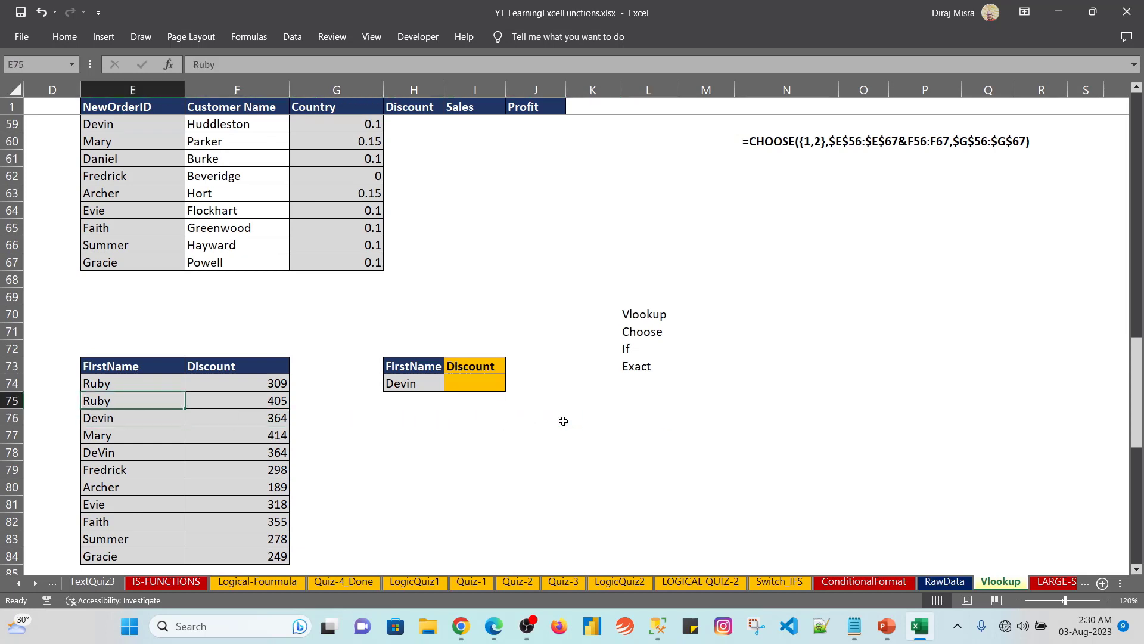
{"action": "key", "text": "Up"}
{"action": "key", "text": "Up"}
{"action": "key", "text": "ctrl+shift+Right"}
{"action": "key", "text": "ctrl+shift+Down"}
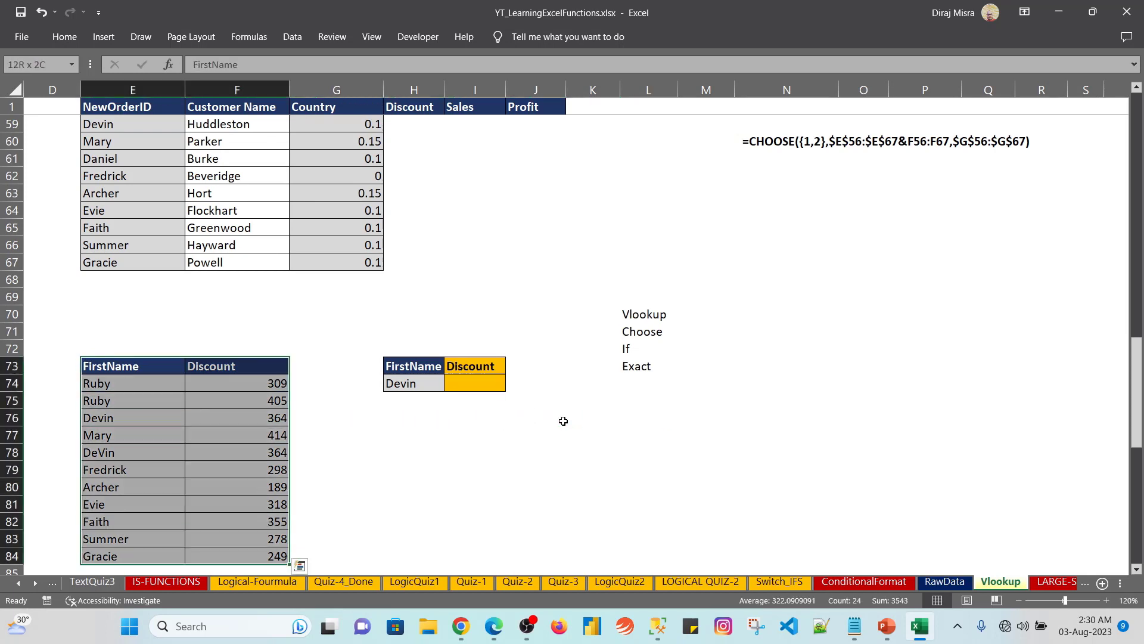
{"action": "key", "text": "Down"}
{"action": "key", "text": "Up"}
- Review the list of functions to combine in L70:L73: Vlookup, Choose, If and Exact
{"action": "key", "text": "Right"}
{"action": "key", "text": "Right"}
{"action": "key", "text": "Right"}
{"action": "key", "text": "Right"}
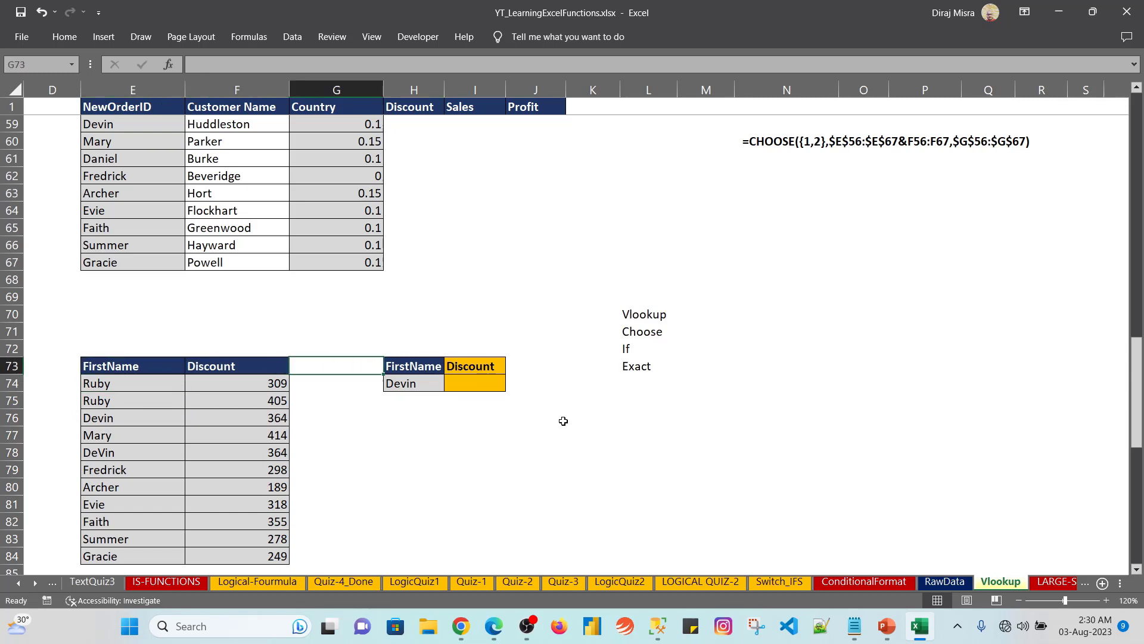
{"action": "key", "text": "Right"}
{"action": "key", "text": "Right"}
{"action": "key", "text": "Right"}
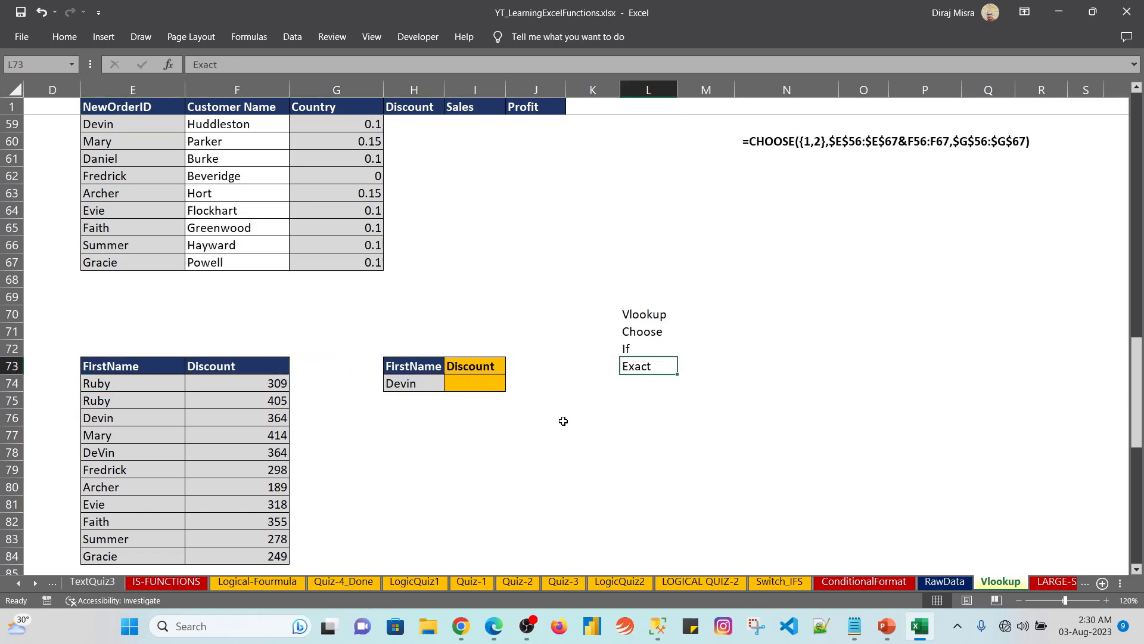
{"action": "key", "text": "shift+Up"}
{"action": "key", "text": "shift+Up"}
{"action": "key", "text": "shift+Up"}
{"action": "key", "text": "Down"}
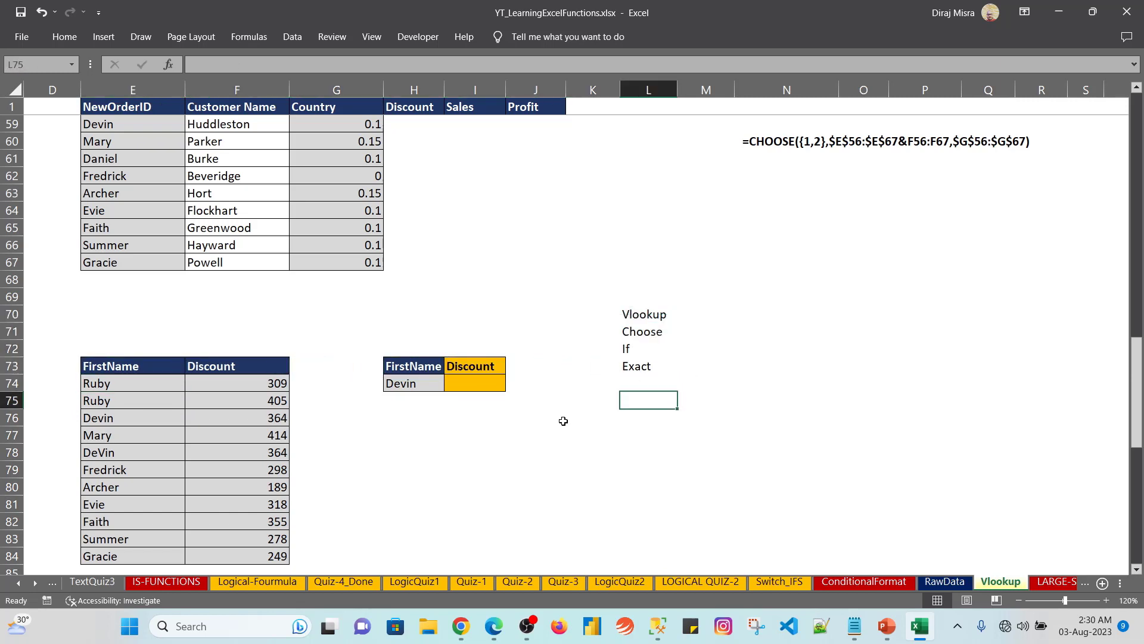
{"action": "key", "text": "Left"}
{"action": "key", "text": "Left"}
{"action": "key", "text": "Left"}
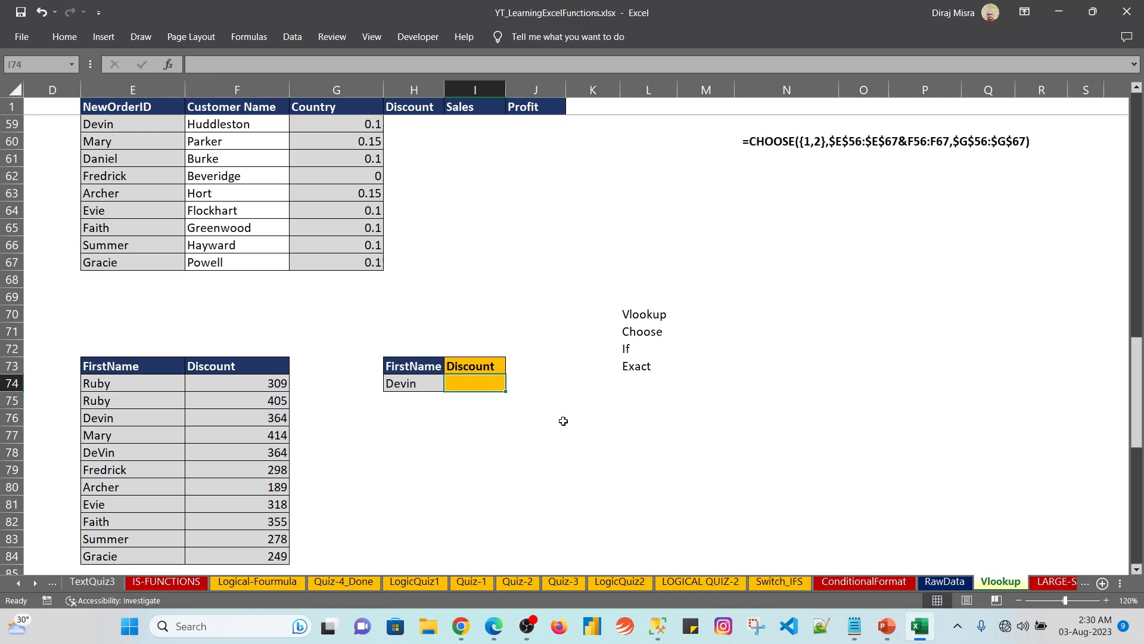
- Set the FirstName lookup value in H74 to the name listed in E77
{"action": "key", "text": "Left"}
{"action": "key", "text": "alt+Down"}
{"action": "key", "text": "Down"}
{"action": "key", "text": "Down"}
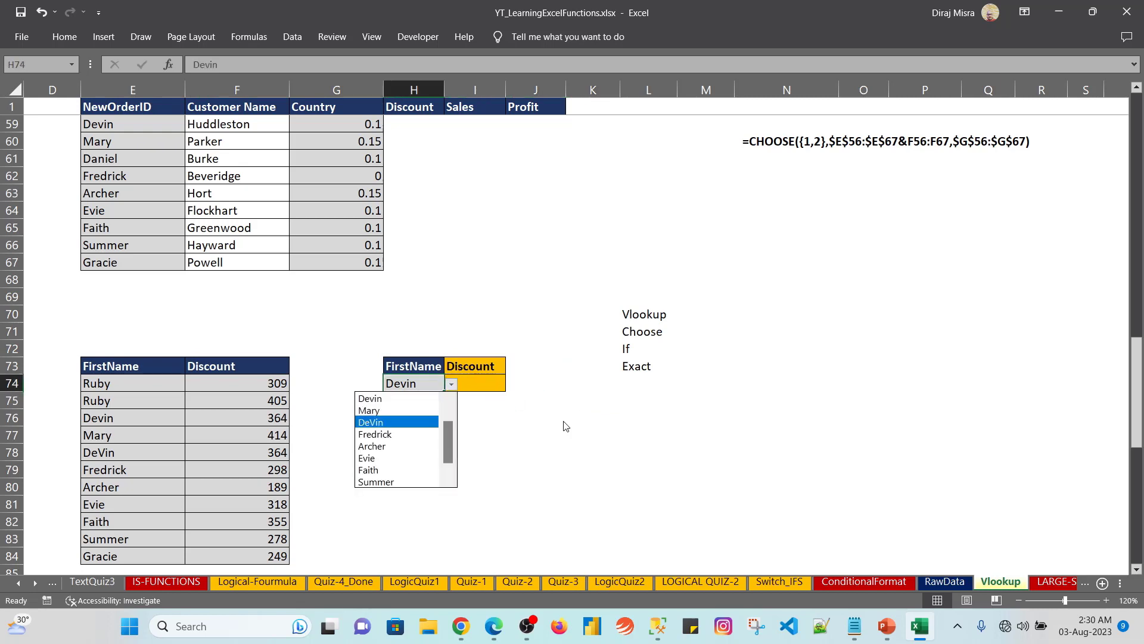
{"action": "key", "text": "Up"}
{"action": "key", "text": "Return"}
{"action": "key", "text": "Right"}
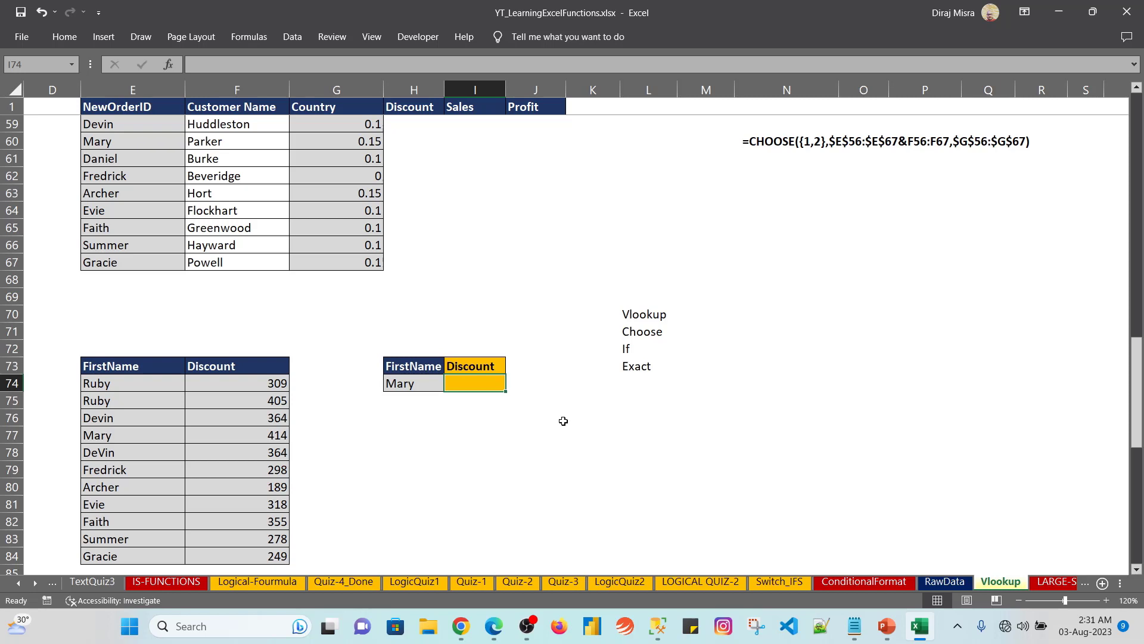
- Enter an EXACT formula in K77 comparing the absolute range $E$73:$E$84 with $H$74
{"action": "key", "text": "Right"}
{"action": "key", "text": "Right"}
{"action": "key", "text": "Right"}
{"action": "key", "text": "Down"}
{"action": "key", "text": "Down"}
{"action": "key", "text": "Down"}
{"action": "key", "text": "Left"}
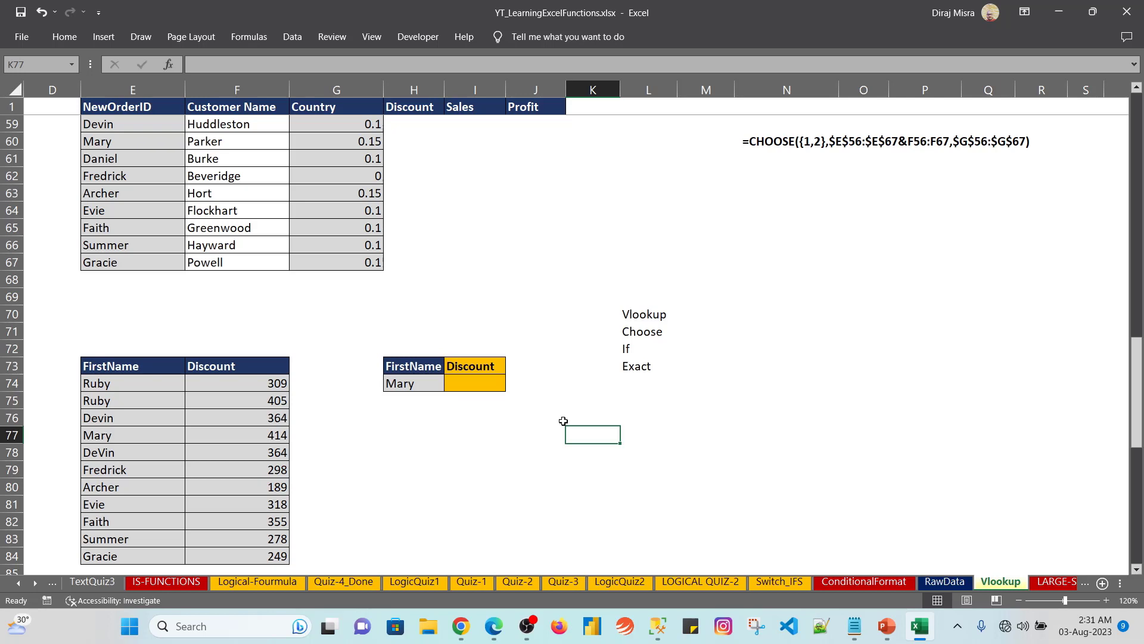
{"action": "type", "text": "=EXACT("}
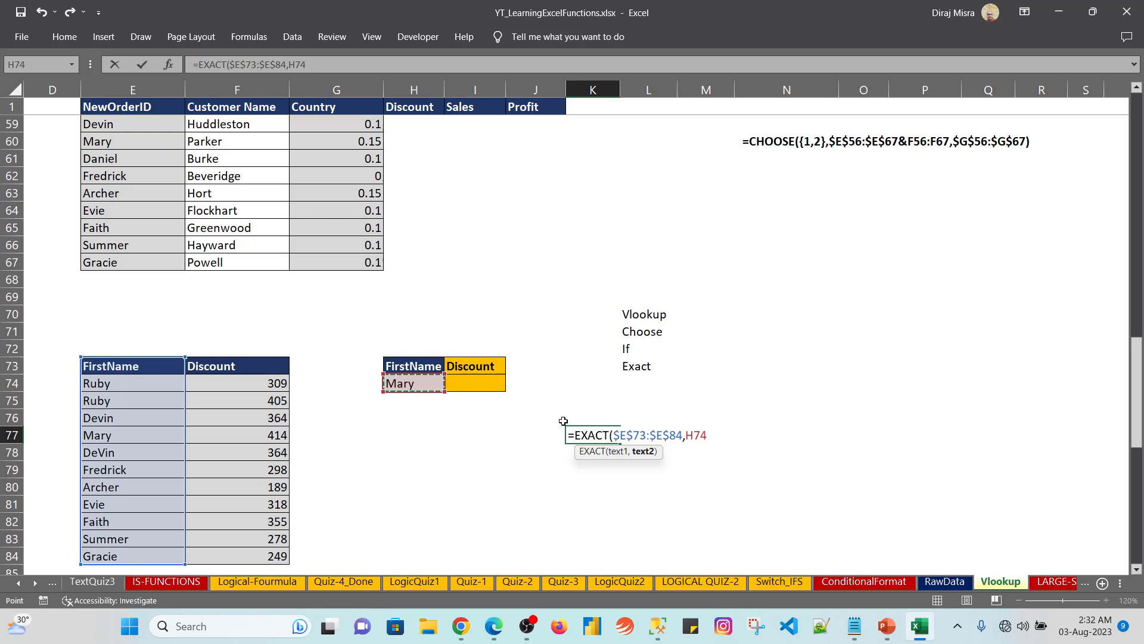
{"action": "key", "text": "F4"}
{"action": "type", "text": ")"}
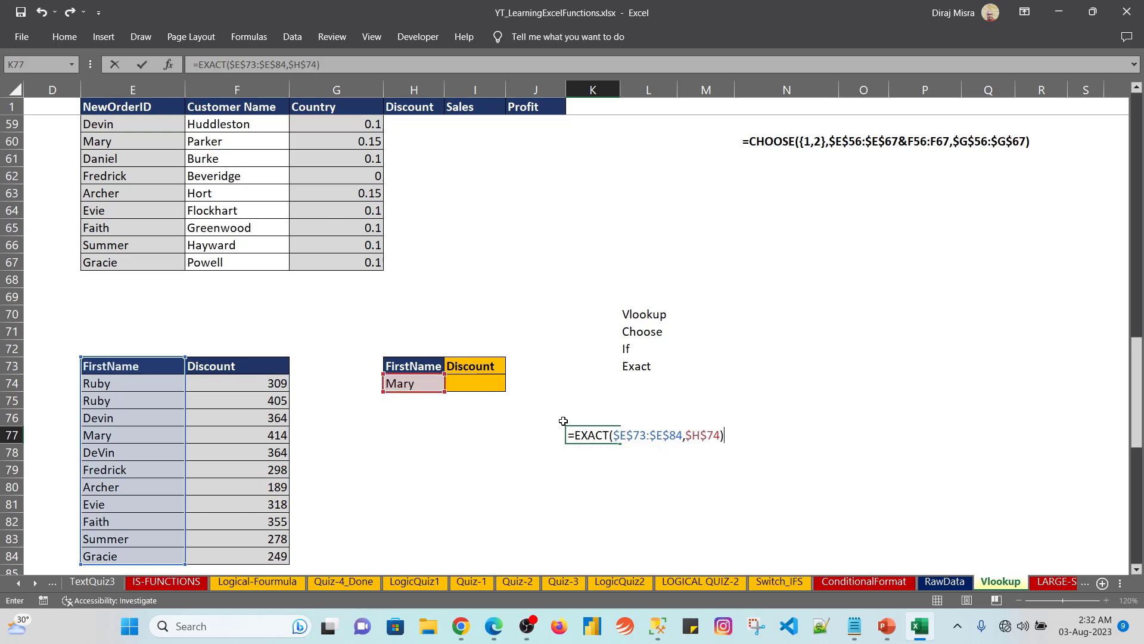
{"action": "key", "text": "Return"}
{"action": "key", "text": "Up"}
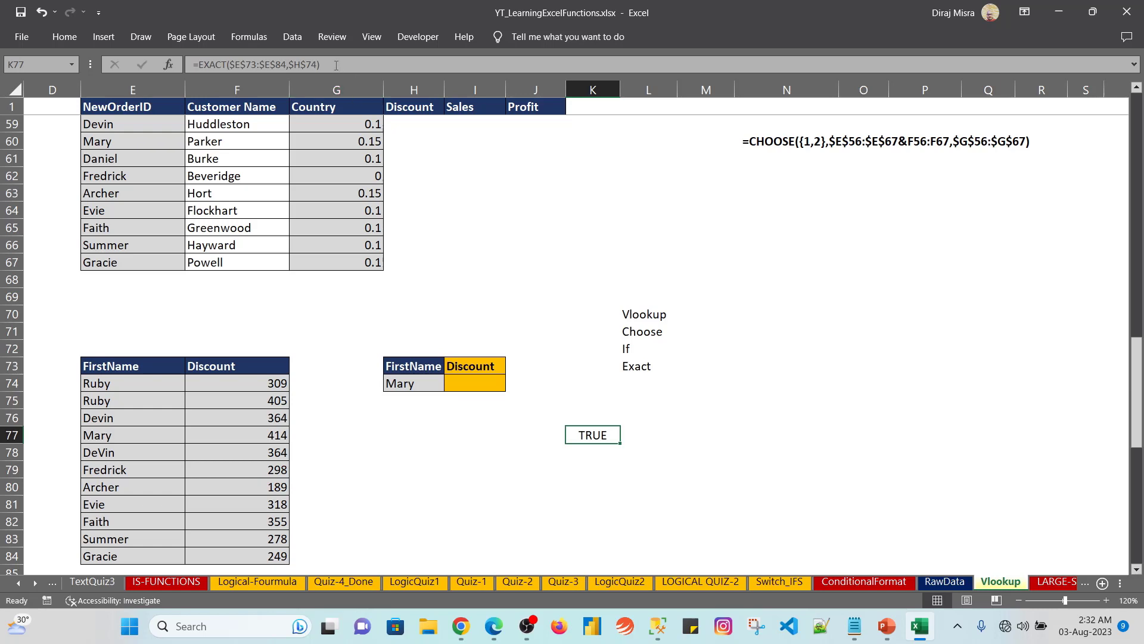
- Wrap K77's EXACT formula in an IF that returns $E$73:$E$84 when true and an empty string when false
{"action": "left_click_drag", "start_coordinate": [320, 65], "coordinate": [198, 49]}
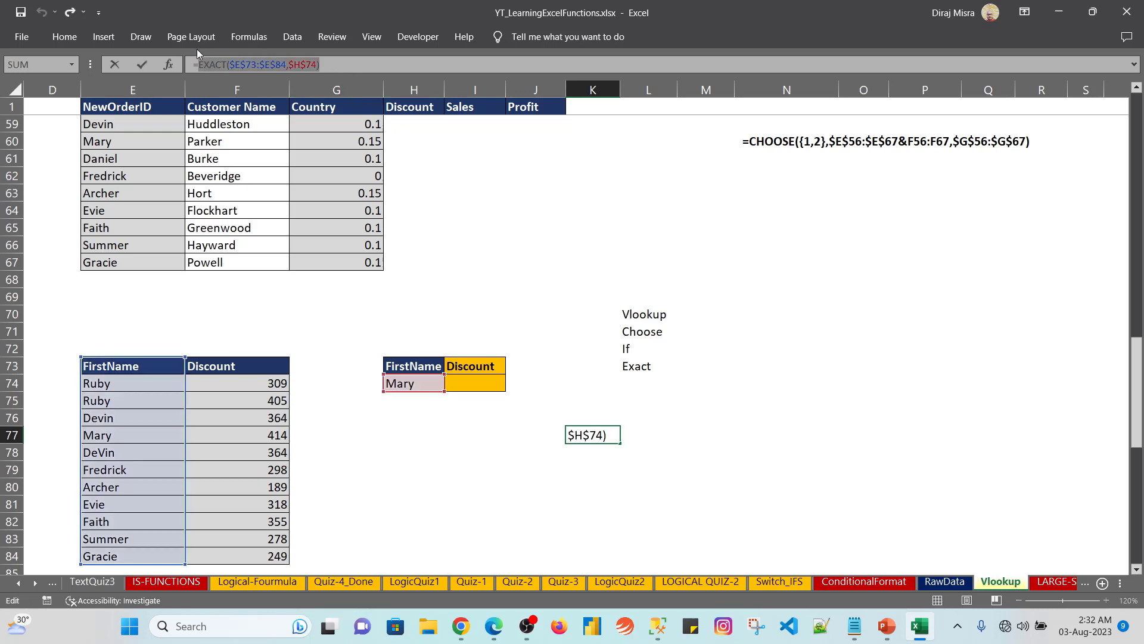
{"action": "key", "text": "ctrl+Return"}
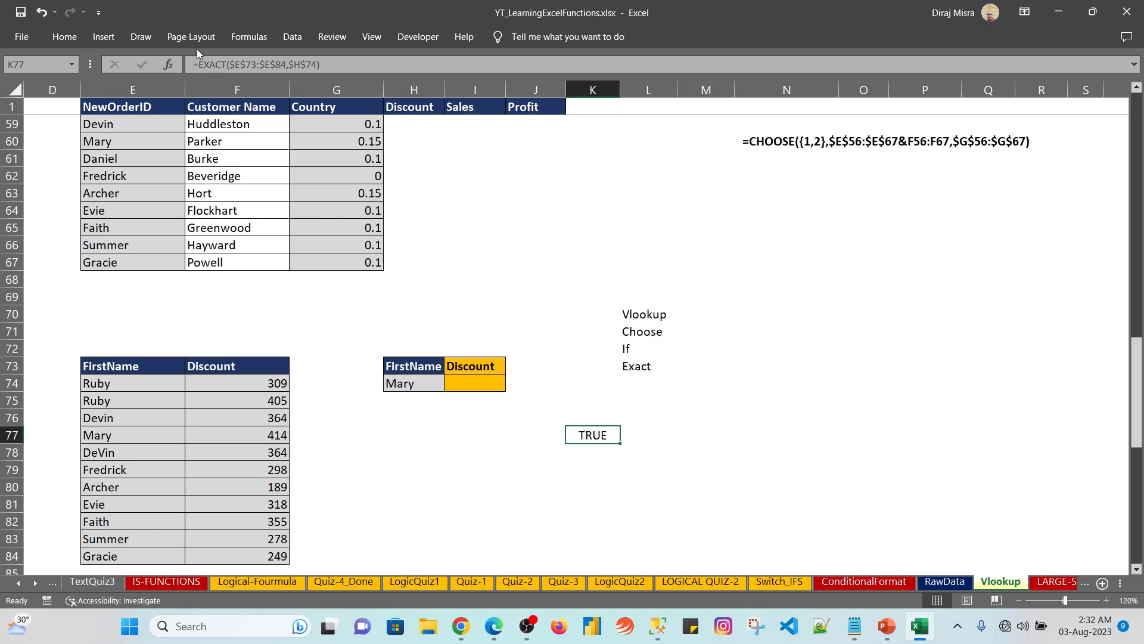
{"action": "key", "text": "F2"}
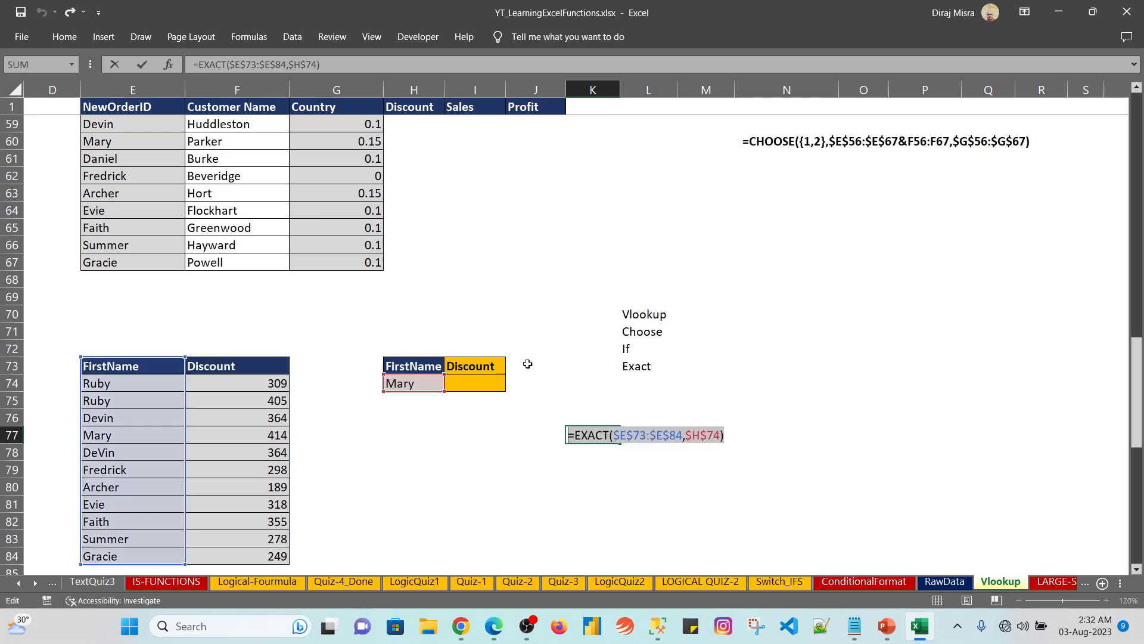
{"action": "key", "text": "Home"}
{"action": "key", "text": "Right"}
{"action": "type", "text": "IF("}
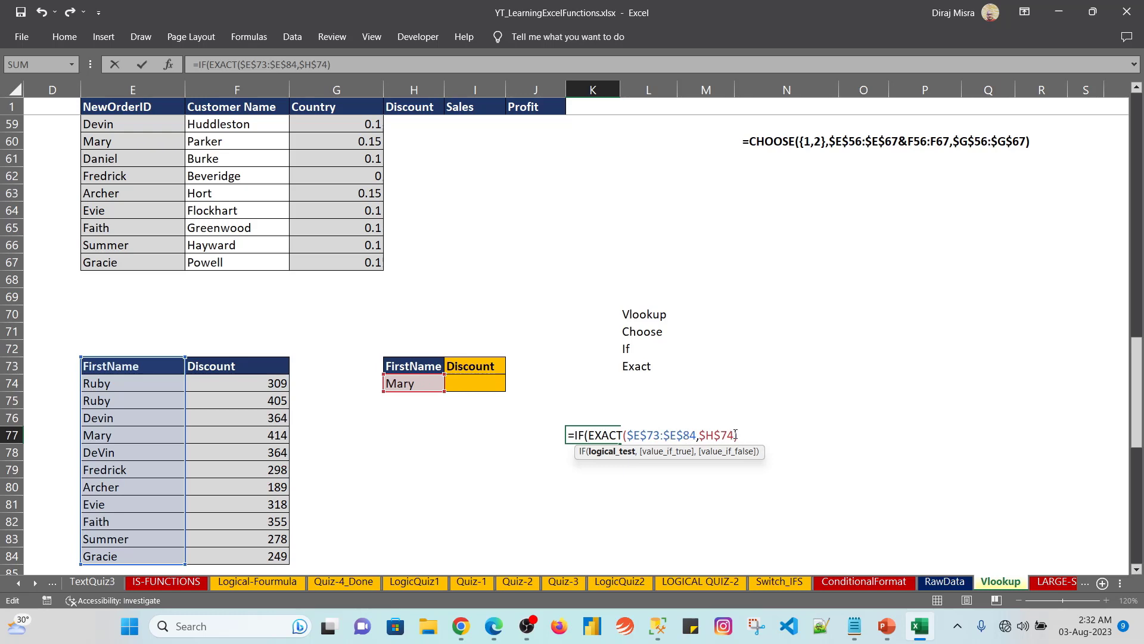
{"action": "type", "text": "),"}
{"action": "left_click_drag", "start_coordinate": [129, 365], "coordinate": [129, 496]}
{"action": "scroll", "coordinate": [131, 539], "scroll_direction": "down", "scroll_amount": 1}
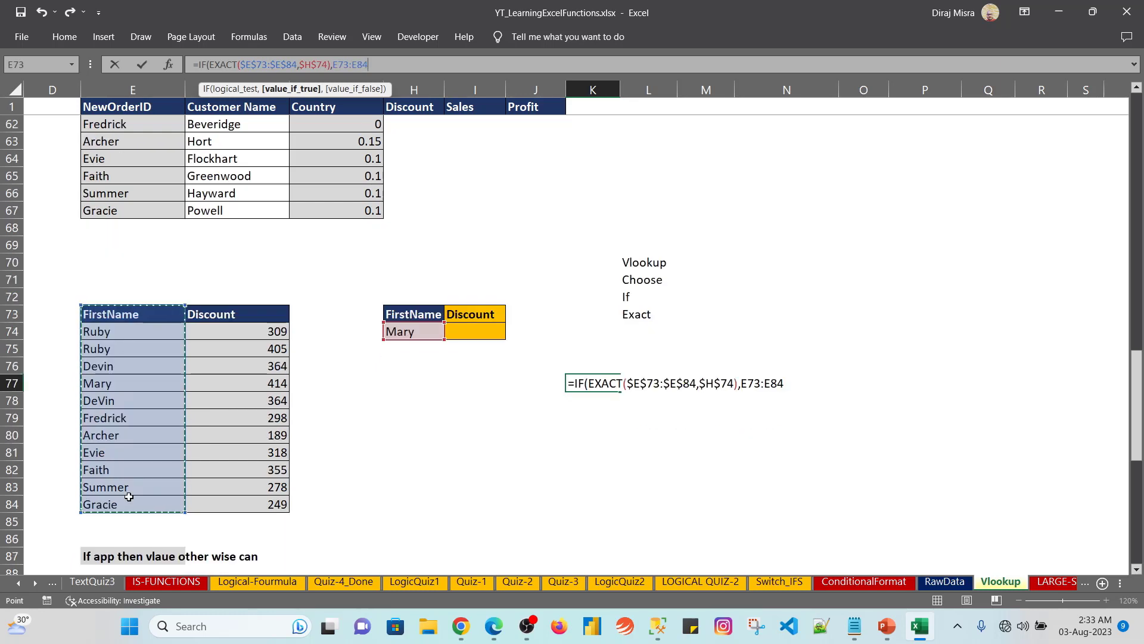
{"action": "key", "text": "F4"}
{"action": "type", "text": ","}
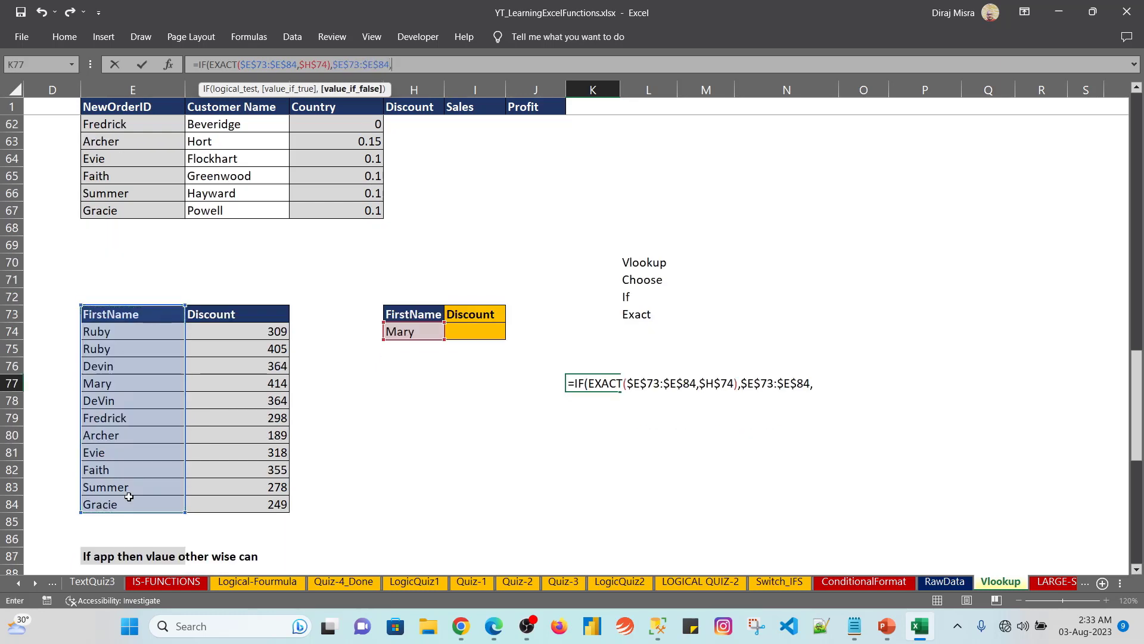
{"action": "key", "text": "ctrl+Return"}
- Test the K77 formula by replacing the name in E77 with dd, and undo that change
{"action": "key", "text": "Left"}
{"action": "key", "text": "Left"}
{"action": "key", "text": "Left"}
{"action": "key", "text": "Left"}
{"action": "key", "text": "Left"}
{"action": "key", "text": "Left"}
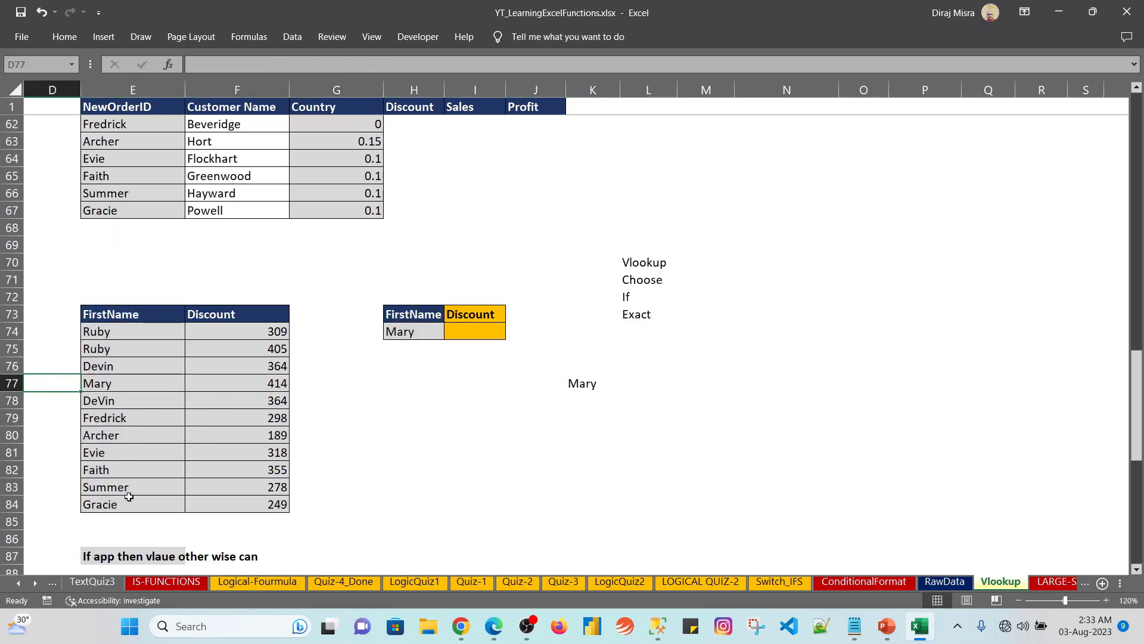
{"action": "type", "text": "dd"}
{"action": "key", "text": "Return"}
{"action": "key", "text": "Up"}
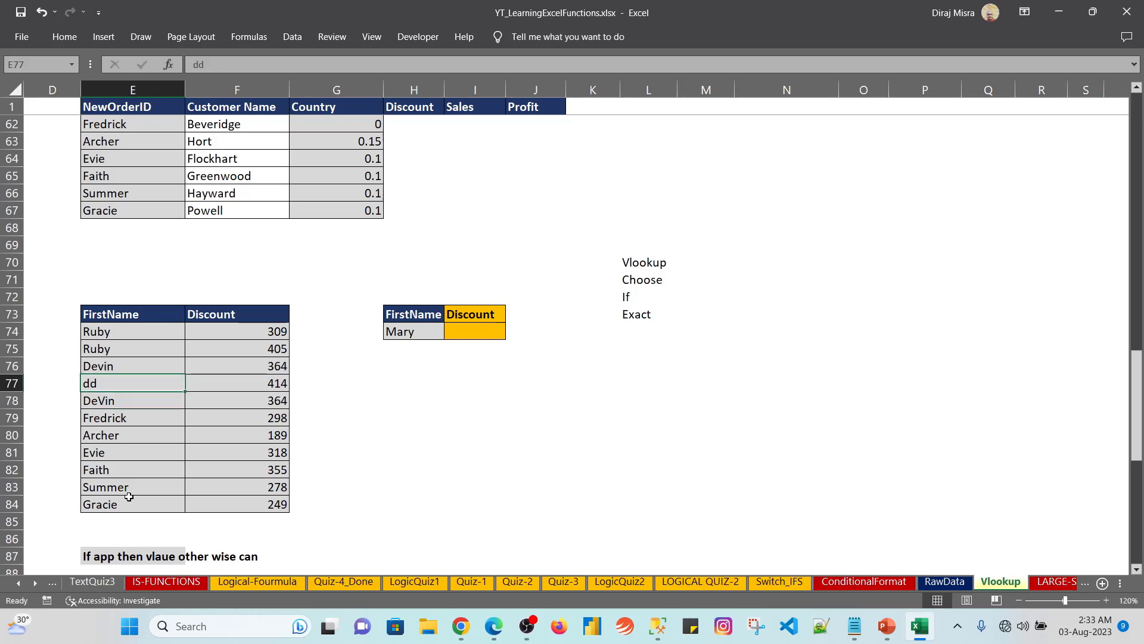
{"action": "key", "text": "ctrl+z"}
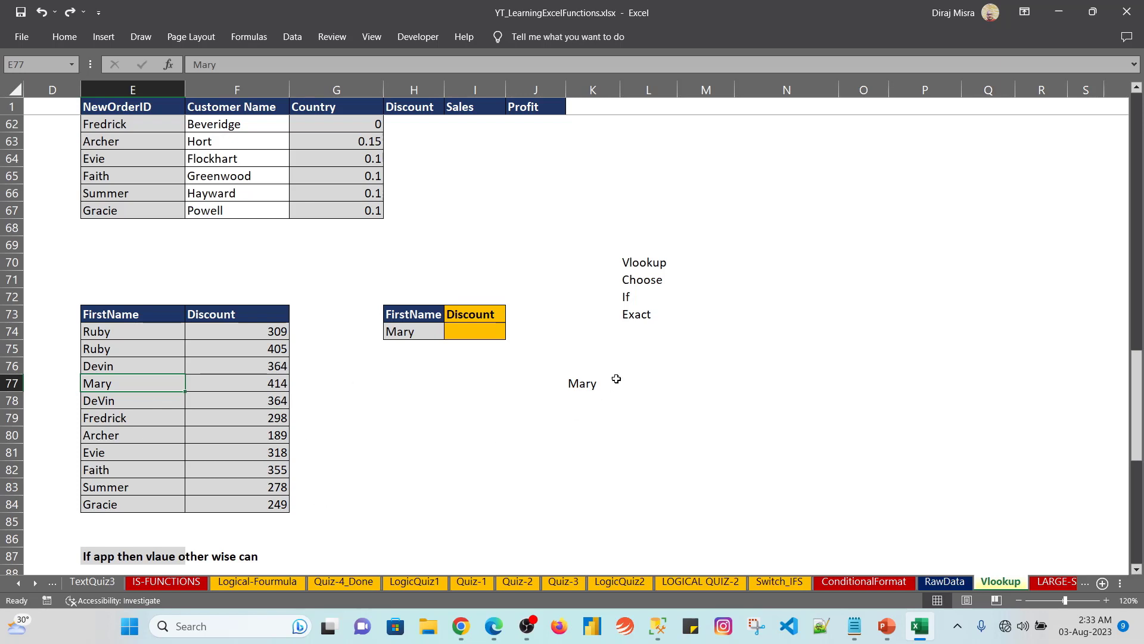
- Copy K77's IF and EXACT formula text without the leading equals sign, leaving the cell unchanged
{"action": "left_click", "coordinate": [582, 380]}
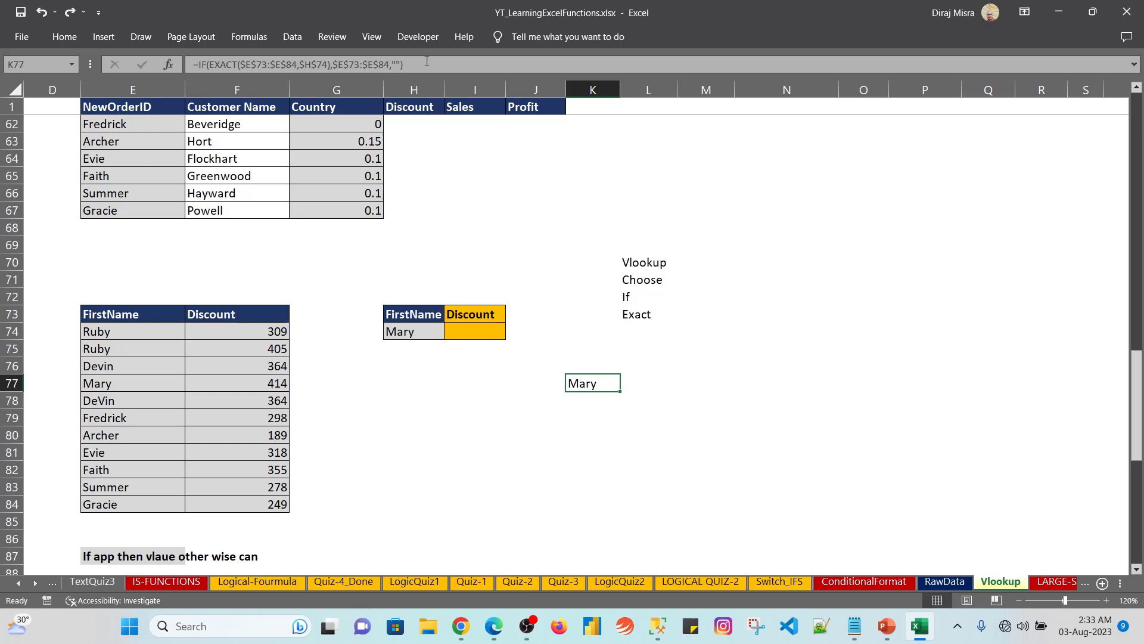
{"action": "left_click_drag", "start_coordinate": [404, 65], "coordinate": [198, 60]}
{"action": "key", "text": "ctrl+c"}
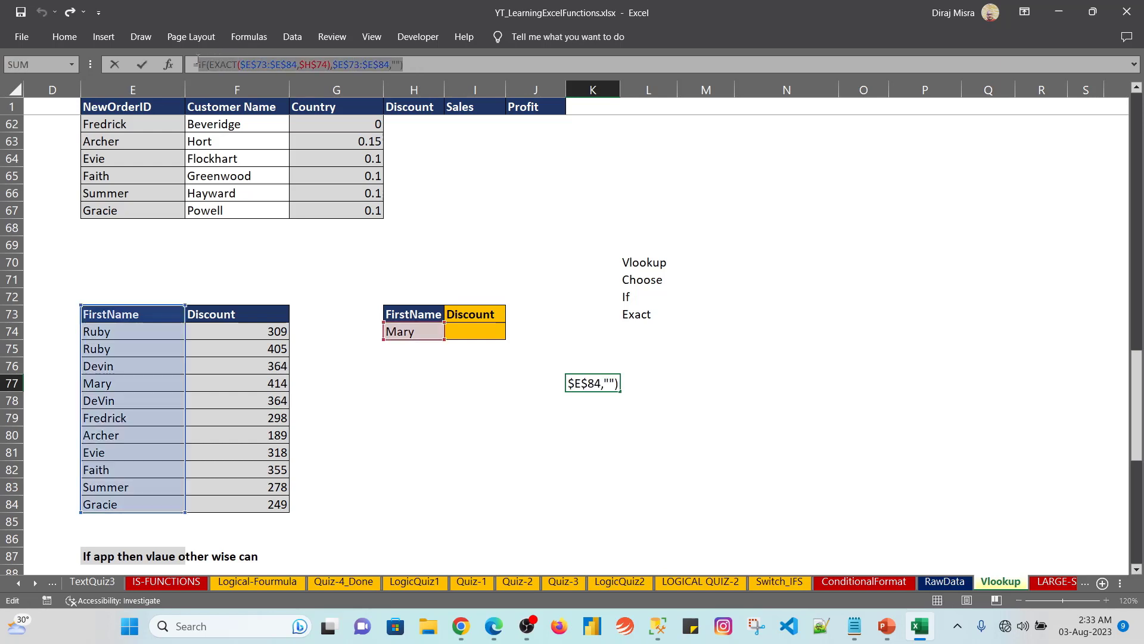
{"action": "key", "text": "Escape"}
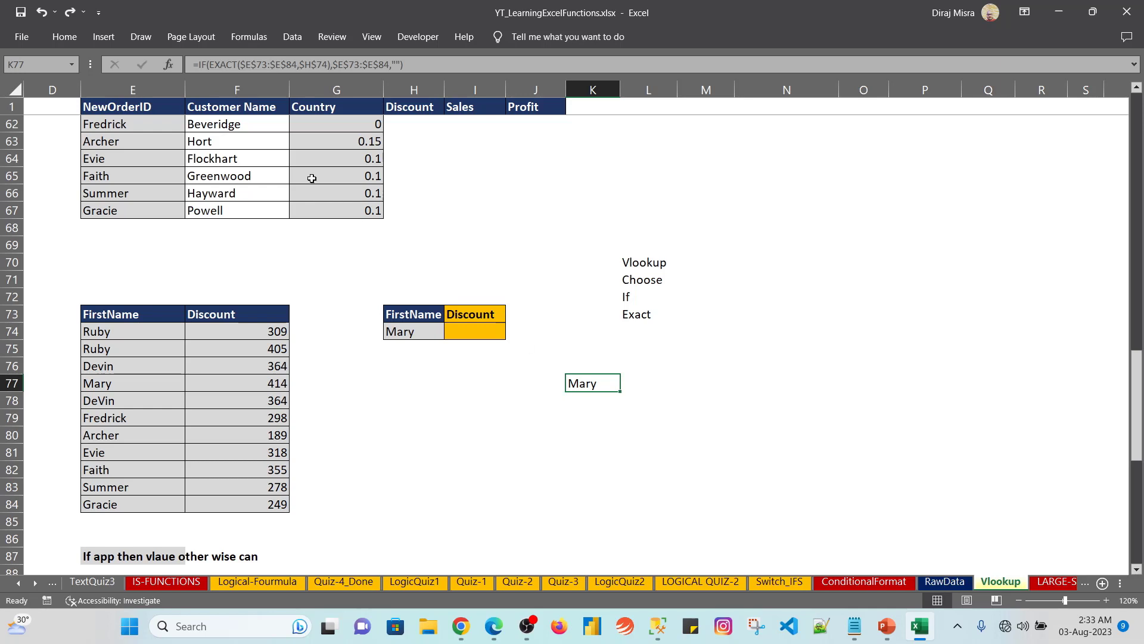
{"action": "left_click", "coordinate": [199, 64]}
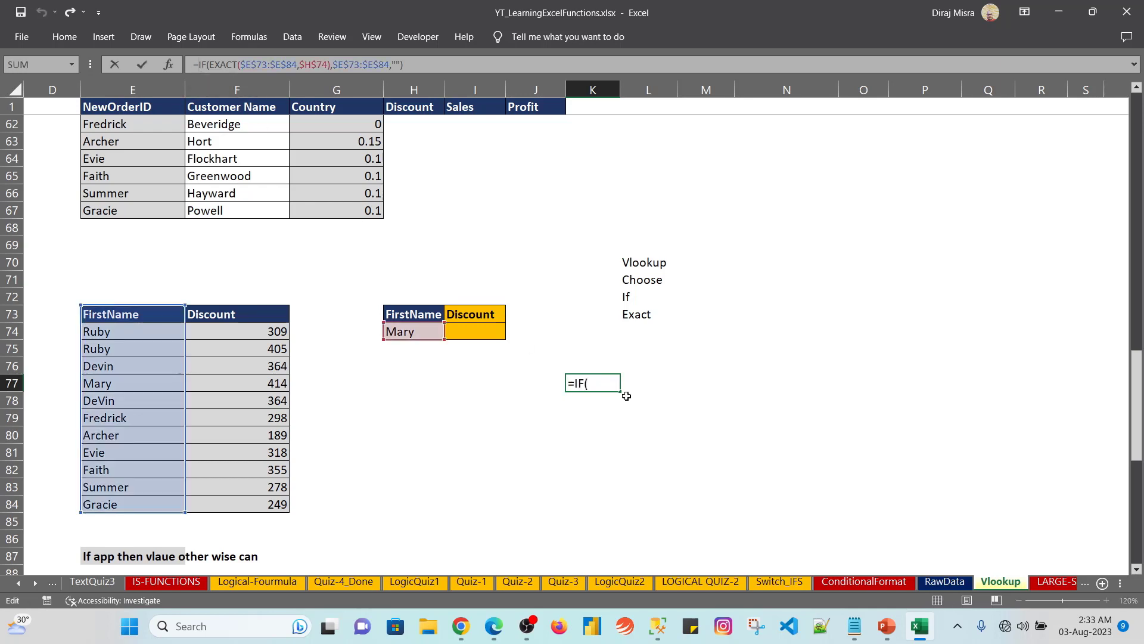
{"action": "key", "text": "Escape"}
- Begin a CHOOSE formula in J79 with index {1,2} and the copied IF expression as its first value
{"action": "left_click", "coordinate": [659, 406]}
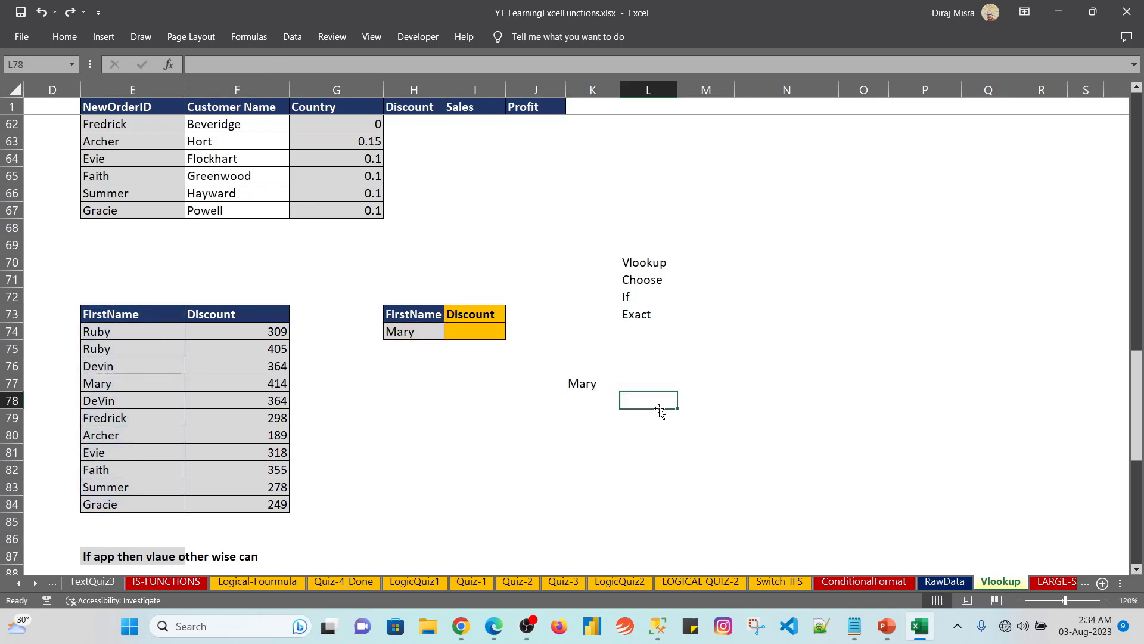
{"action": "key", "text": "Down"}
{"action": "key", "text": "Left"}
{"action": "key", "text": "Left"}
{"action": "type", "text": "=CHOOSE("}
{"action": "type", "text": "{"}
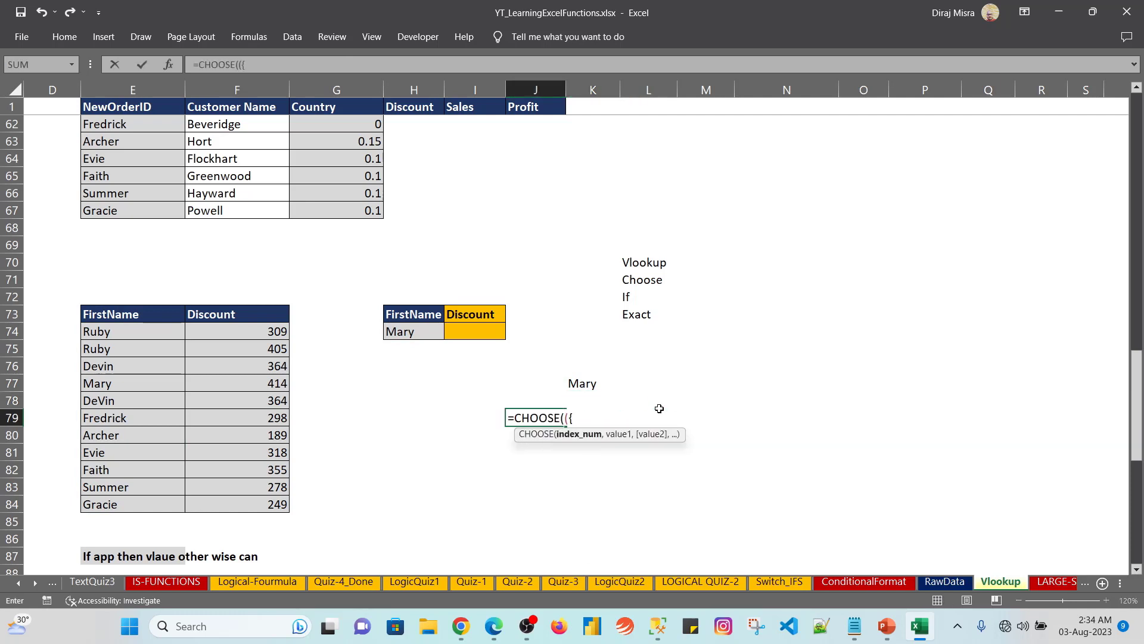
{"action": "key", "text": "BackSpace"}
{"action": "type", "text": "{1,}"}
{"action": "key", "text": "BackSpace"}
{"action": "type", "text": "2}"}
{"action": "type", "text": ","}
{"action": "key", "text": "ctrl+v"}
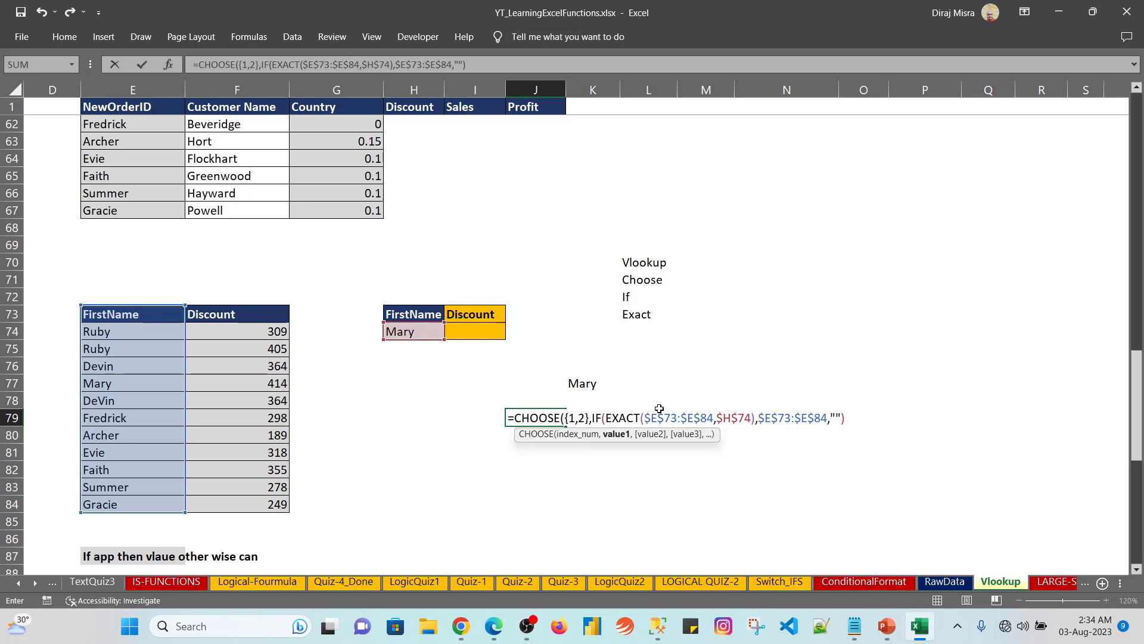
- Add the absolute Discount range $F$73:$F$84 as CHOOSE's second value and copy the whole unfinished formula text
{"action": "type", "text": ","}
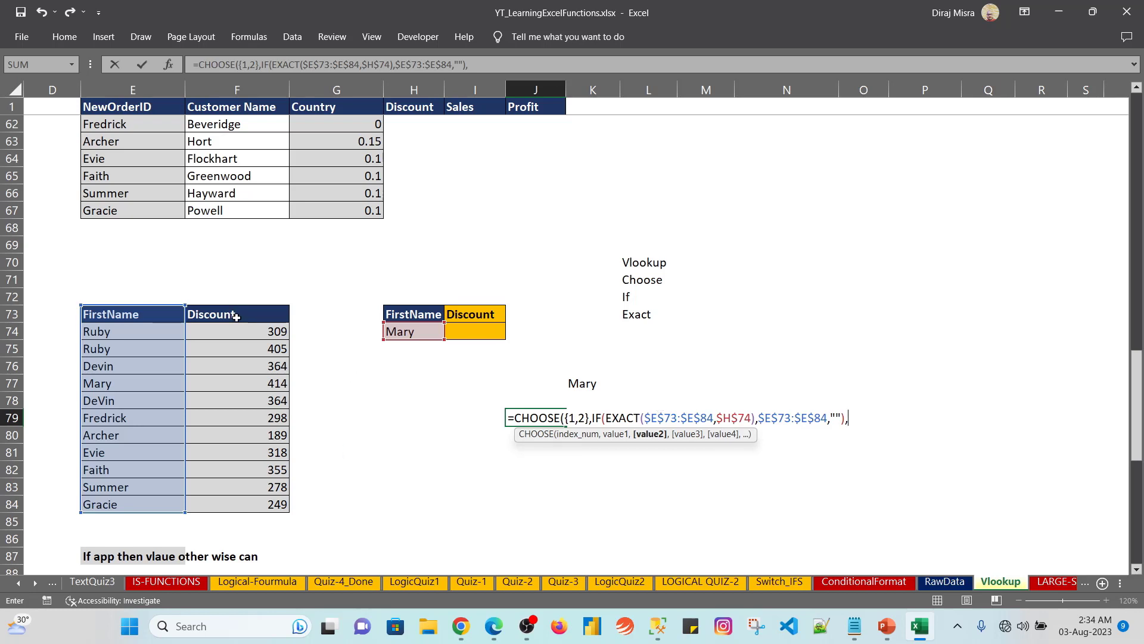
{"action": "left_click_drag", "start_coordinate": [235, 314], "coordinate": [249, 503]}
{"action": "key", "text": "F4"}
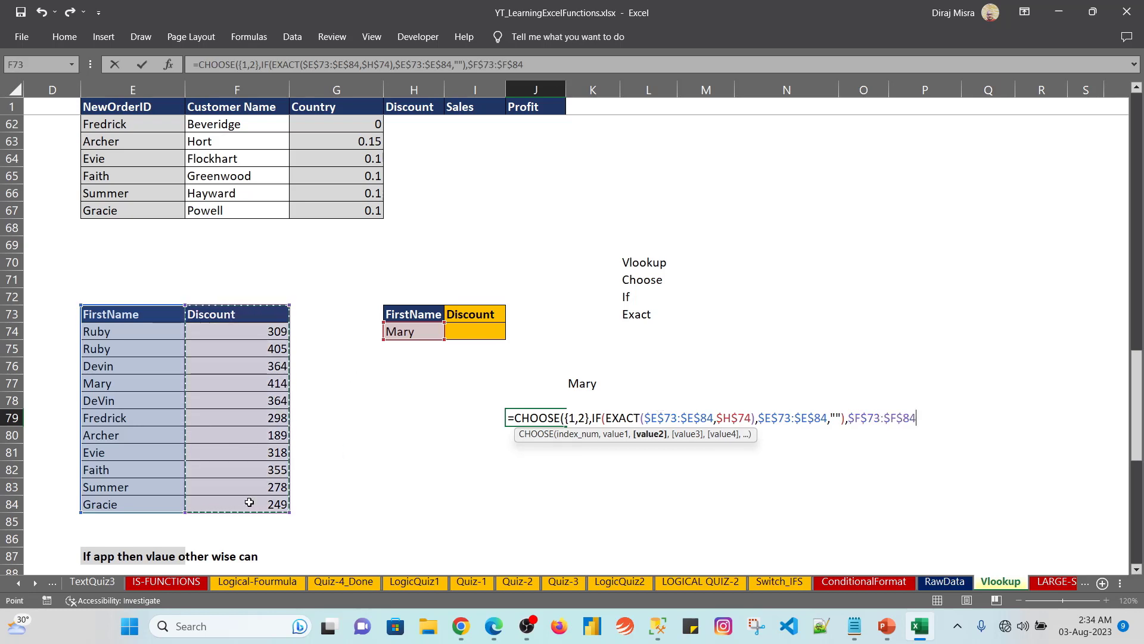
{"action": "key", "text": "shift+Up"}
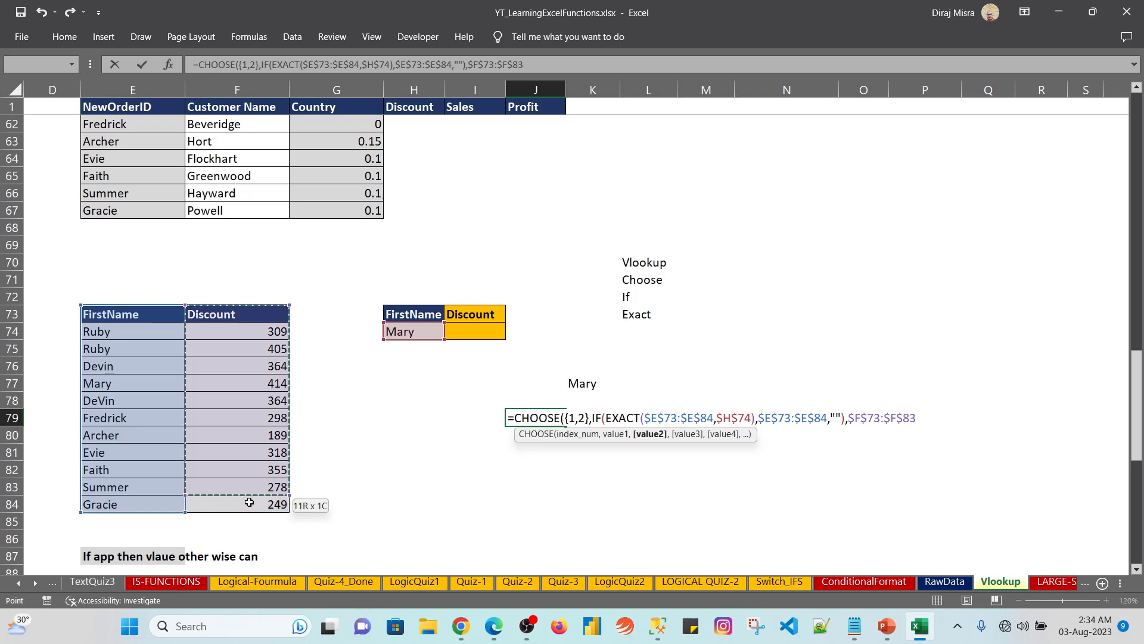
{"action": "key", "text": "shift+Down"}
{"action": "key", "text": "shift+Home"}
{"action": "key", "text": "ctrl+c"}
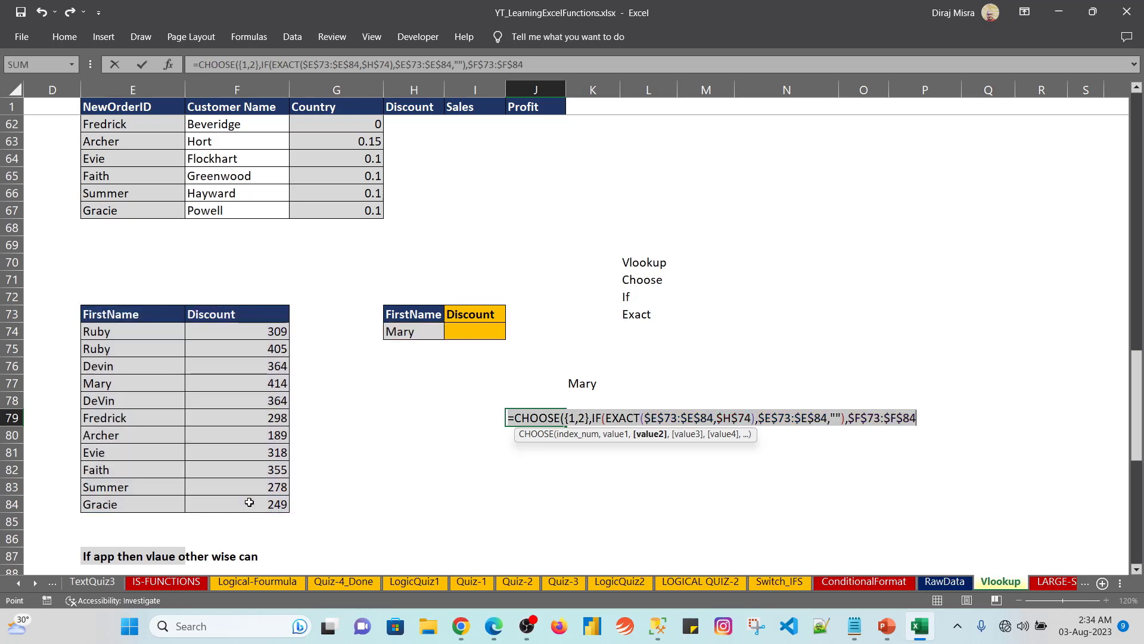
- Replace the formula being edited in J79 with a VLOOKUP that uses $H74 as its lookup value
{"action": "type", "text": "=vl"}
{"action": "key", "text": "Tab"}
{"action": "key", "text": "Up"}
{"action": "key", "text": "Up"}
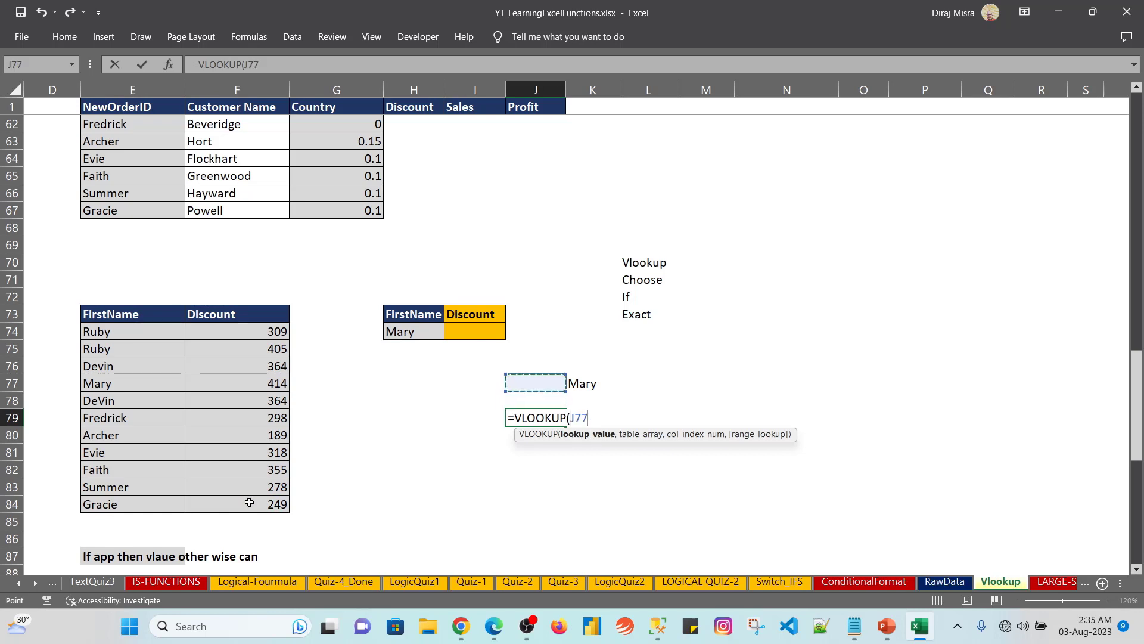
{"action": "key", "text": "Left"}
{"action": "key", "text": "Left"}
{"action": "key", "text": "Up"}
{"action": "key", "text": "Up"}
{"action": "key", "text": "Up"}
{"action": "key", "text": "F4"}
{"action": "key", "text": "F4"}
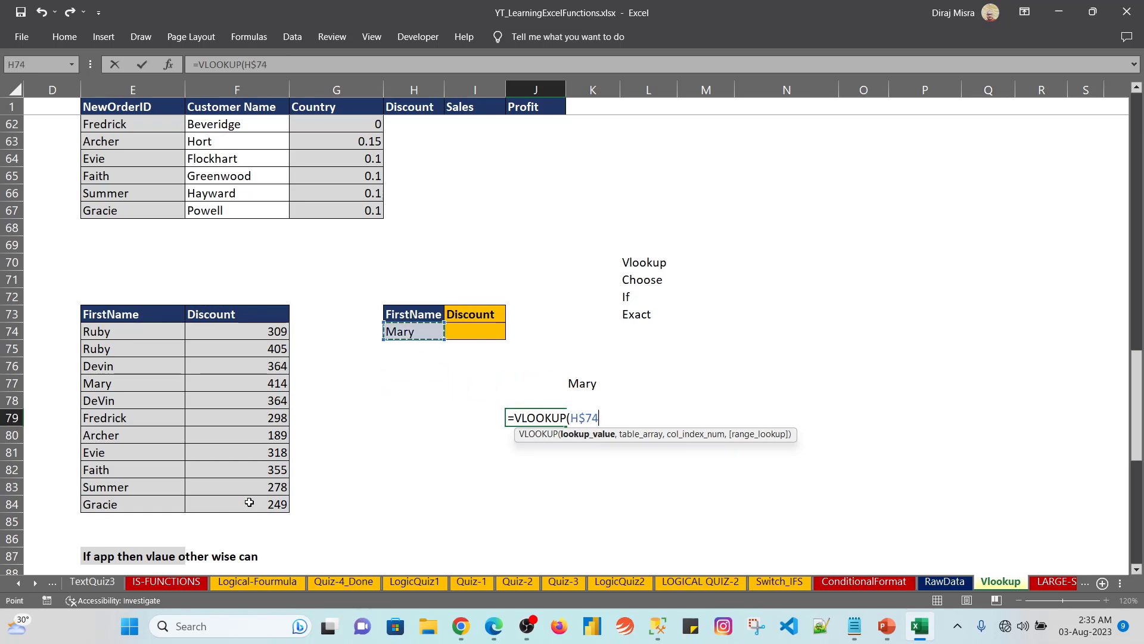
{"action": "key", "text": "F4"}
{"action": "type", "text": ","}
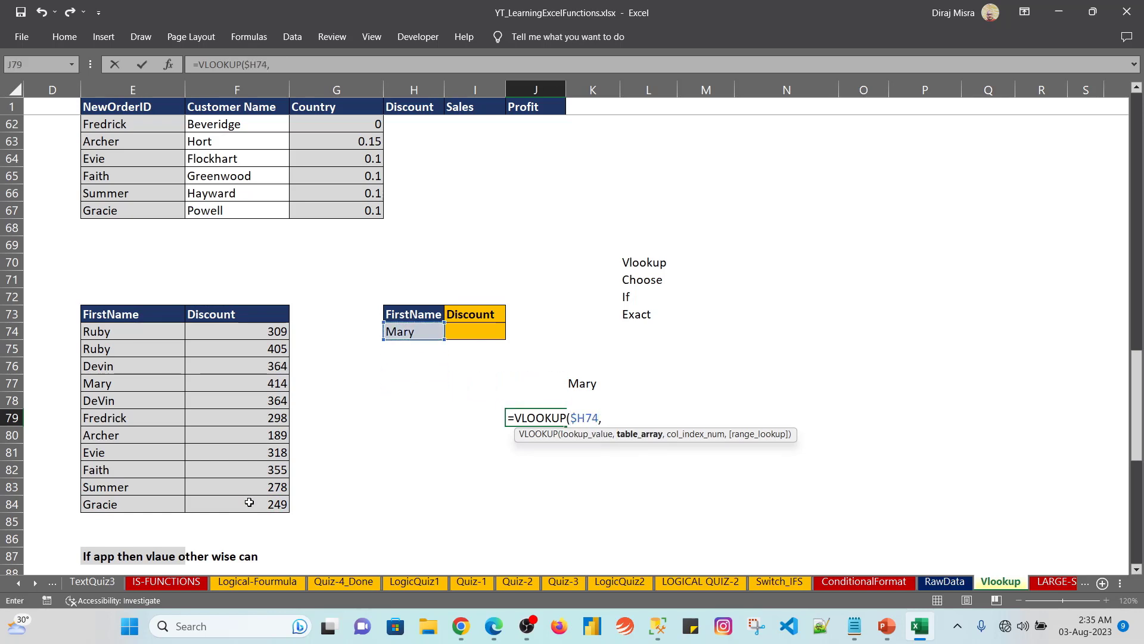
- Complete J79's VLOOKUP with the copied CHOOSE expression as table array, column index 2 and range lookup 0
{"action": "key", "text": "ctrl+v"}
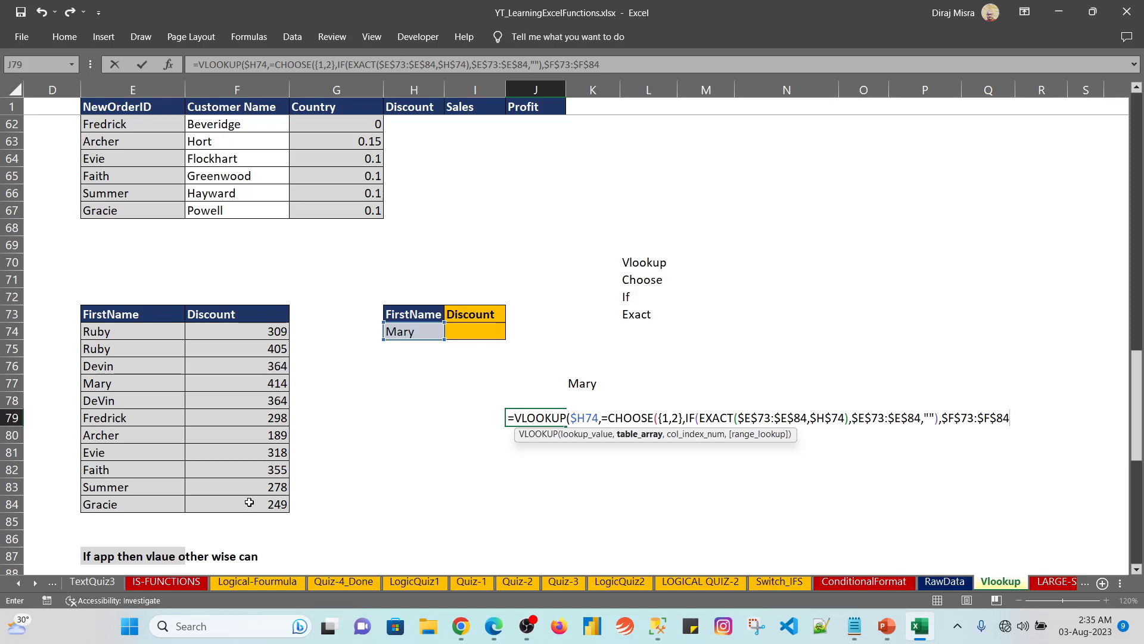
{"action": "type", "text": ")"}
{"action": "type", "text": ","}
{"action": "type", "text": "2,0)"}
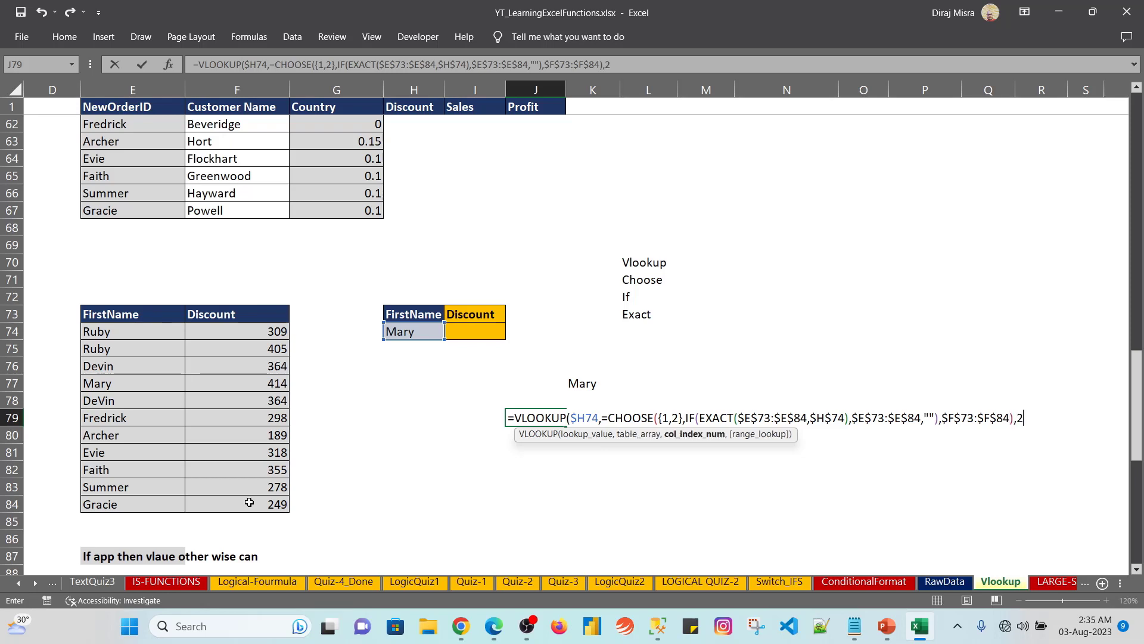
- Enter the combined VLOOKUP, CHOOSE, IF and EXACT formula as an array formula in the Discount cell I74
{"action": "key", "text": "Up"}
{"action": "key", "text": "Up"}
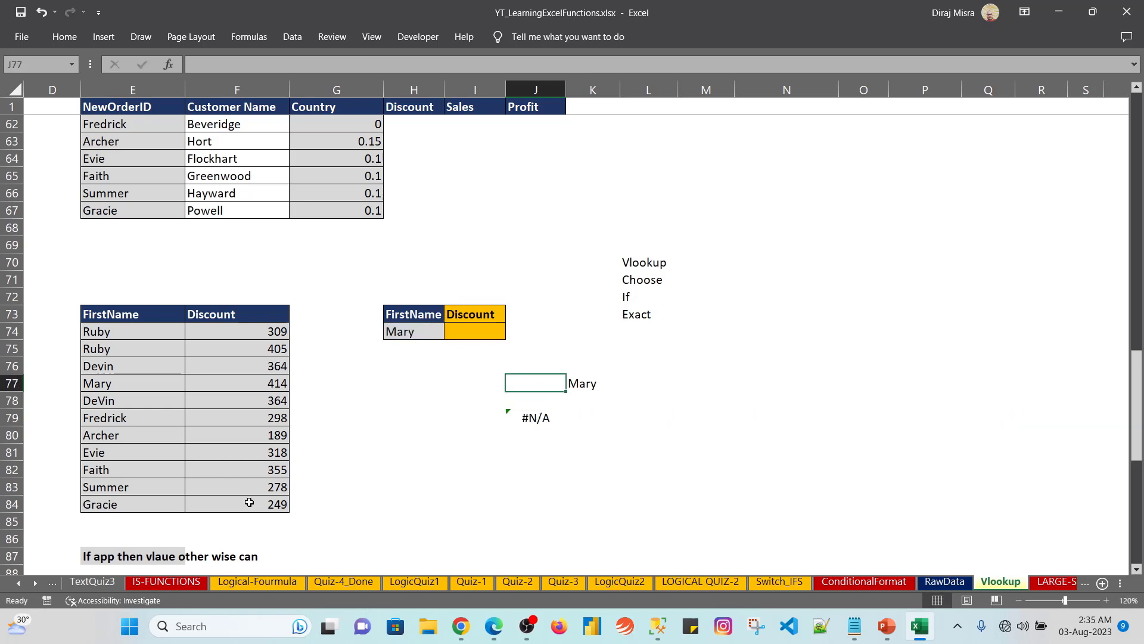
{"action": "key", "text": "Up"}
{"action": "key", "text": "Up"}
{"action": "key", "text": "Up"}
{"action": "key", "text": "Left"}
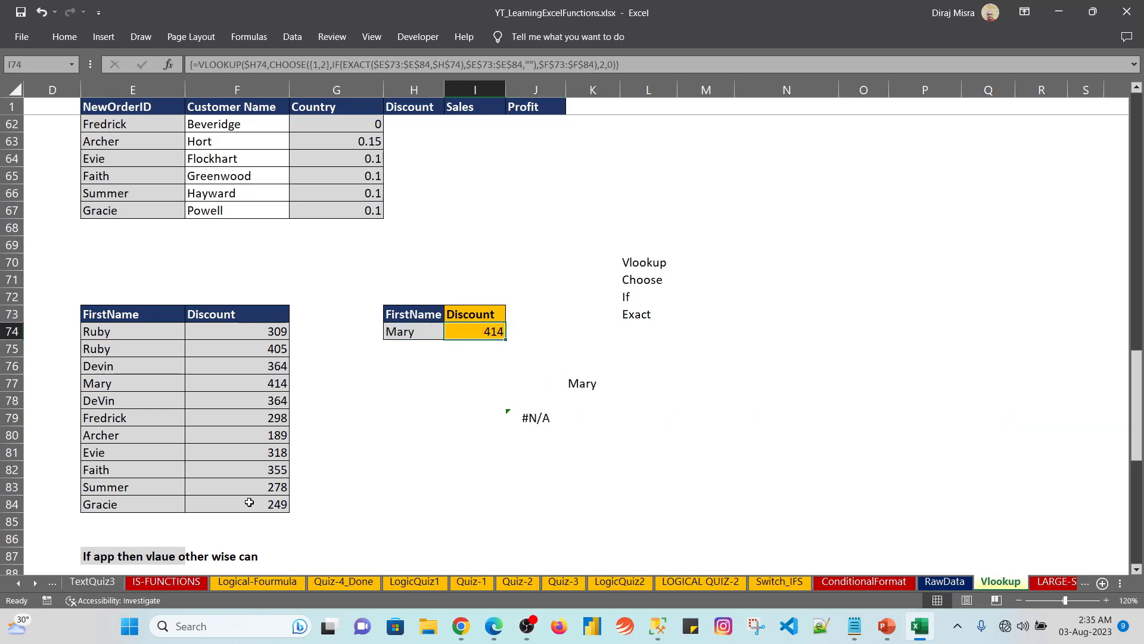
- Set H74 to the first name in the list and compare its discount with the duplicate name's rows, E74:F75
{"action": "key", "text": "Left"}
{"action": "key", "text": "Left"}
{"action": "key", "text": "Left"}
{"action": "key", "text": "Left"}
{"action": "key", "text": "Right"}
{"action": "key", "text": "Right"}
{"action": "key", "text": "Right"}
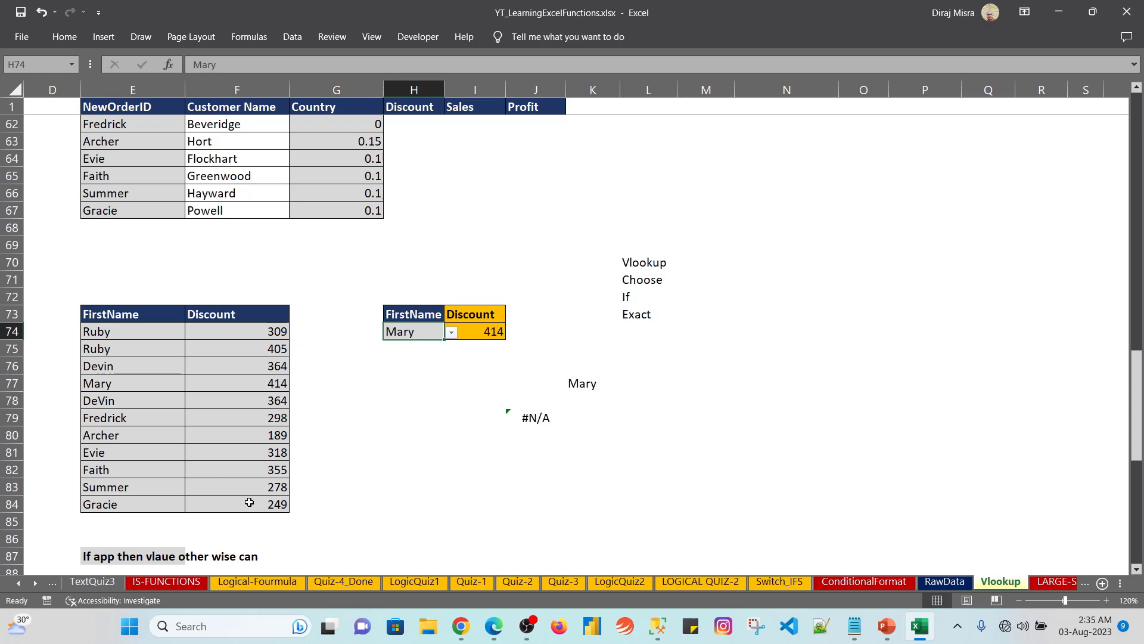
{"action": "key", "text": "alt+Down"}
{"action": "key", "text": "Return"}
{"action": "key", "text": "Left"}
{"action": "key", "text": "Left"}
{"action": "key", "text": "Left"}
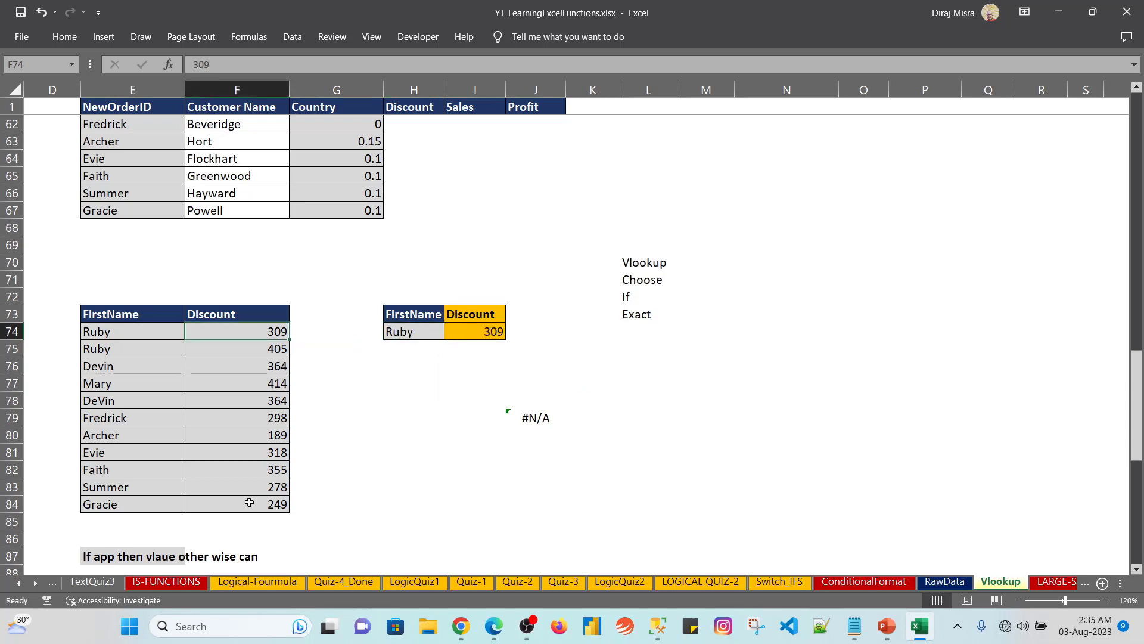
{"action": "key", "text": "Down"}
{"action": "key", "text": "Right"}
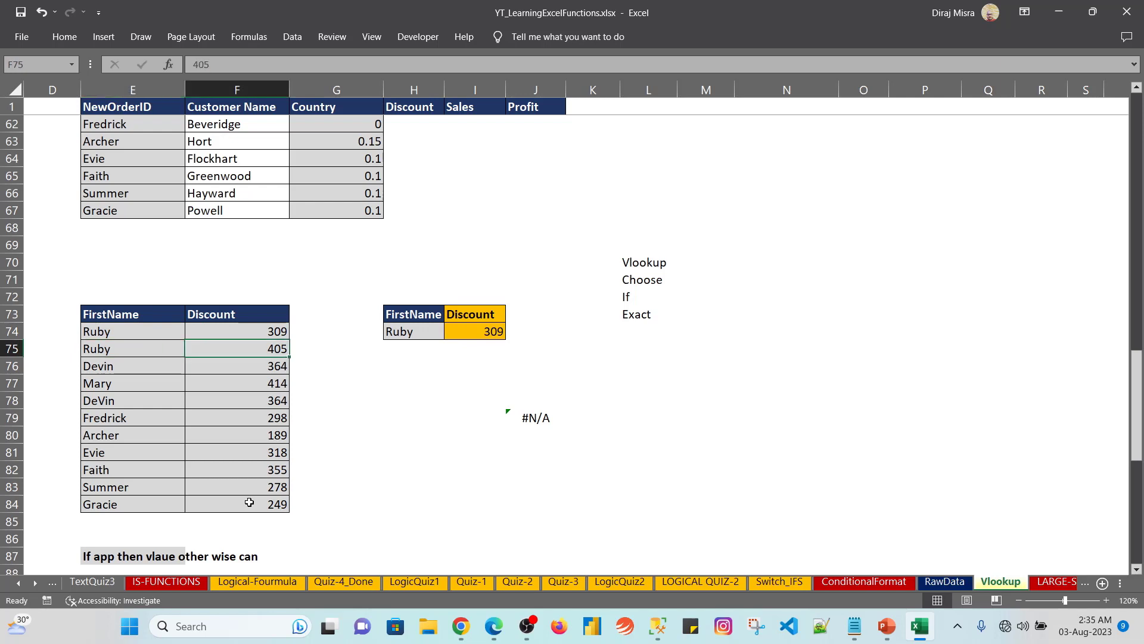
{"action": "key", "text": "Left"}
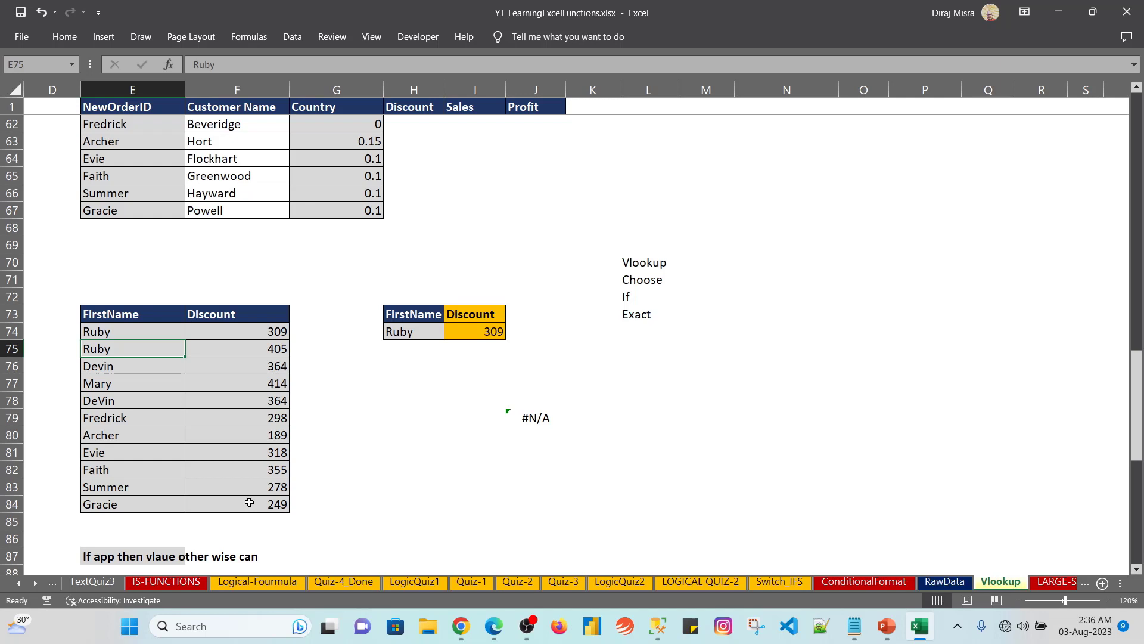
- Fill the name and discount cells E76:F76 with the standard orange color
{"action": "key", "text": "Down"}
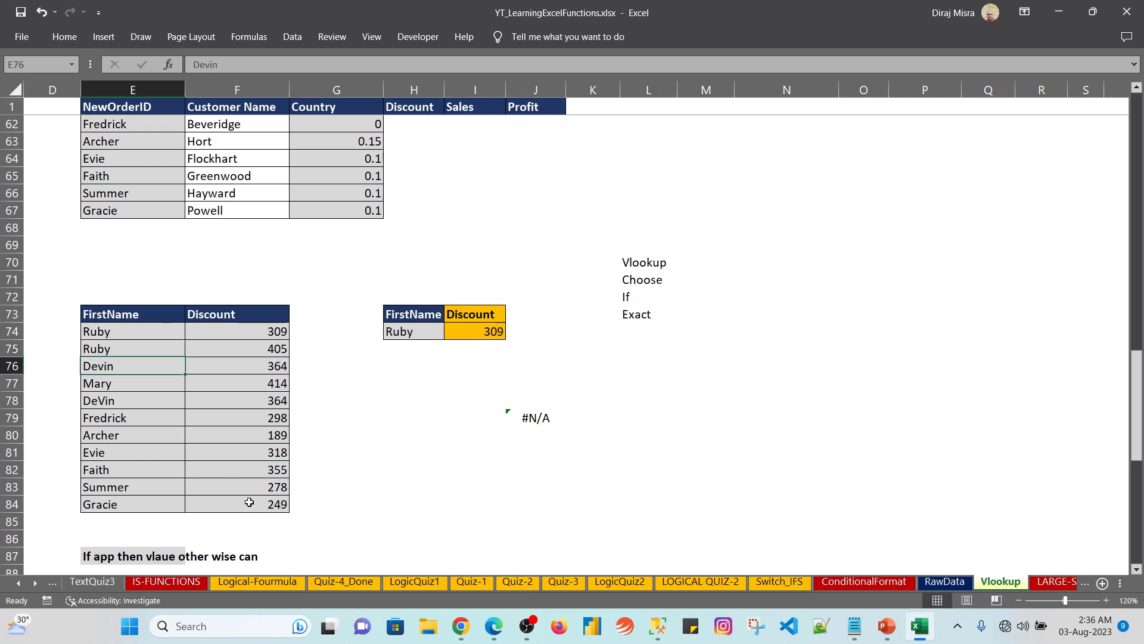
{"action": "key", "text": "shift+Right"}
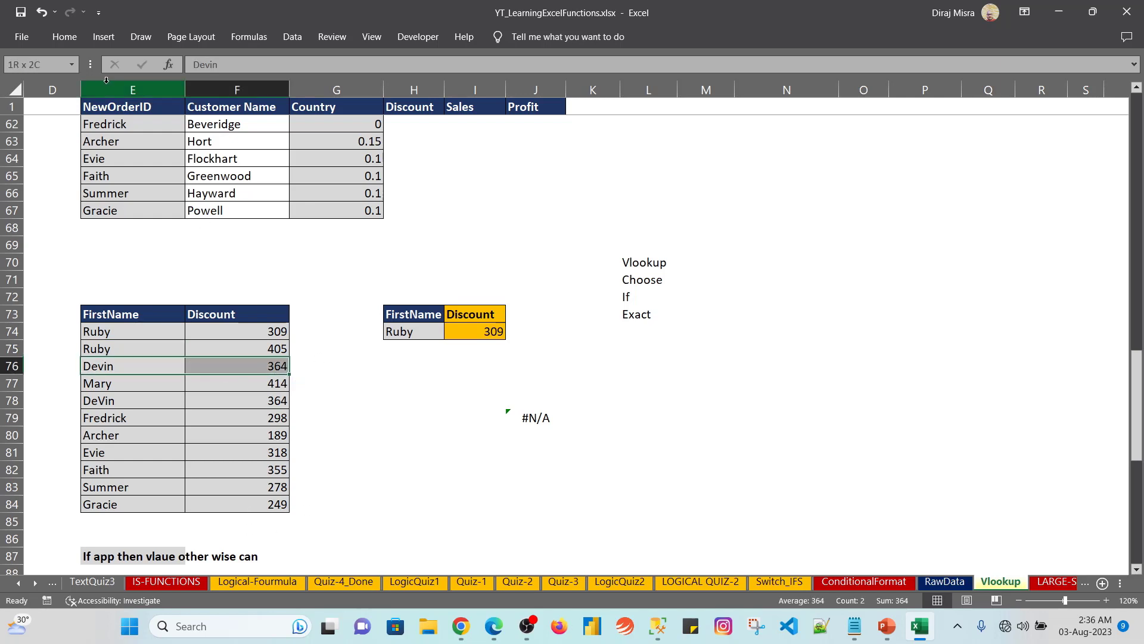
{"action": "left_click", "coordinate": [65, 39]}
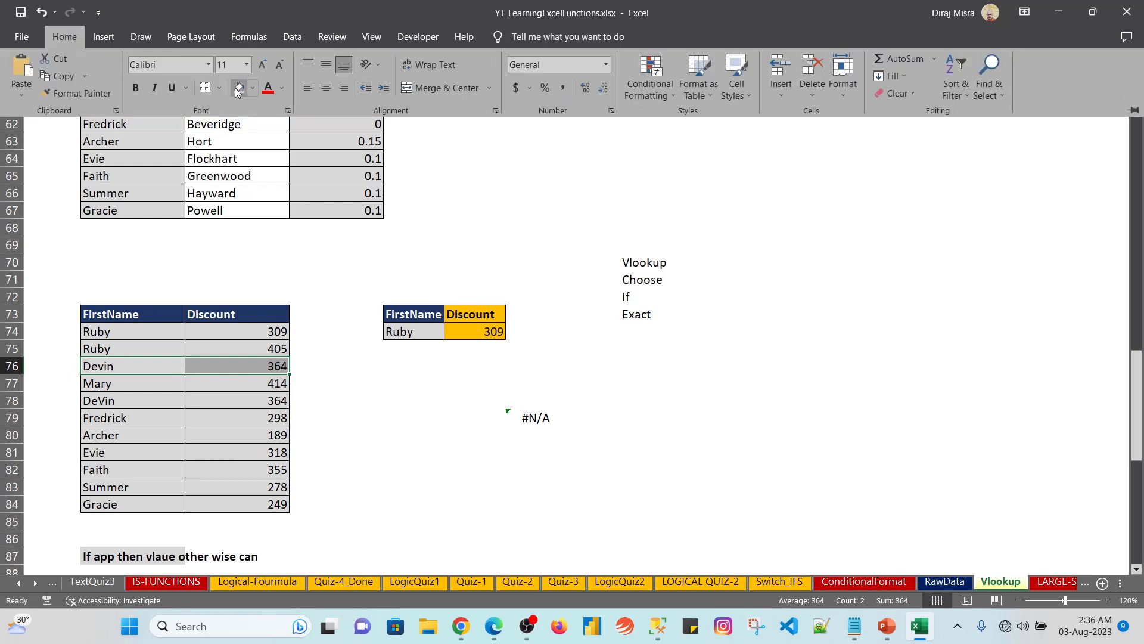
{"action": "left_click", "coordinate": [252, 89]}
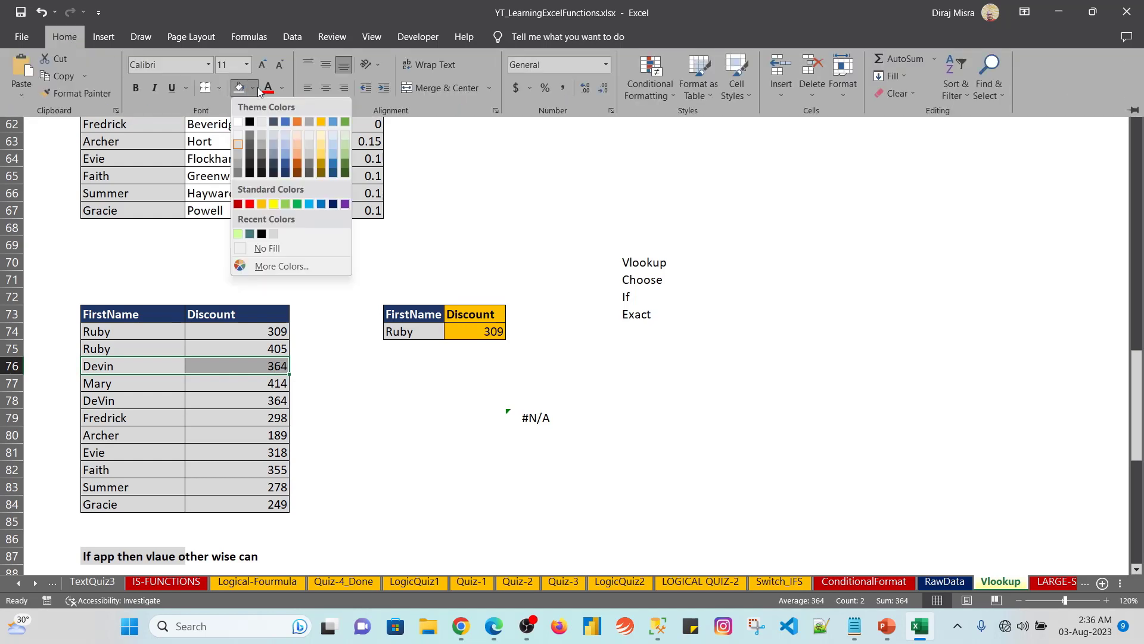
{"action": "left_click", "coordinate": [262, 204]}
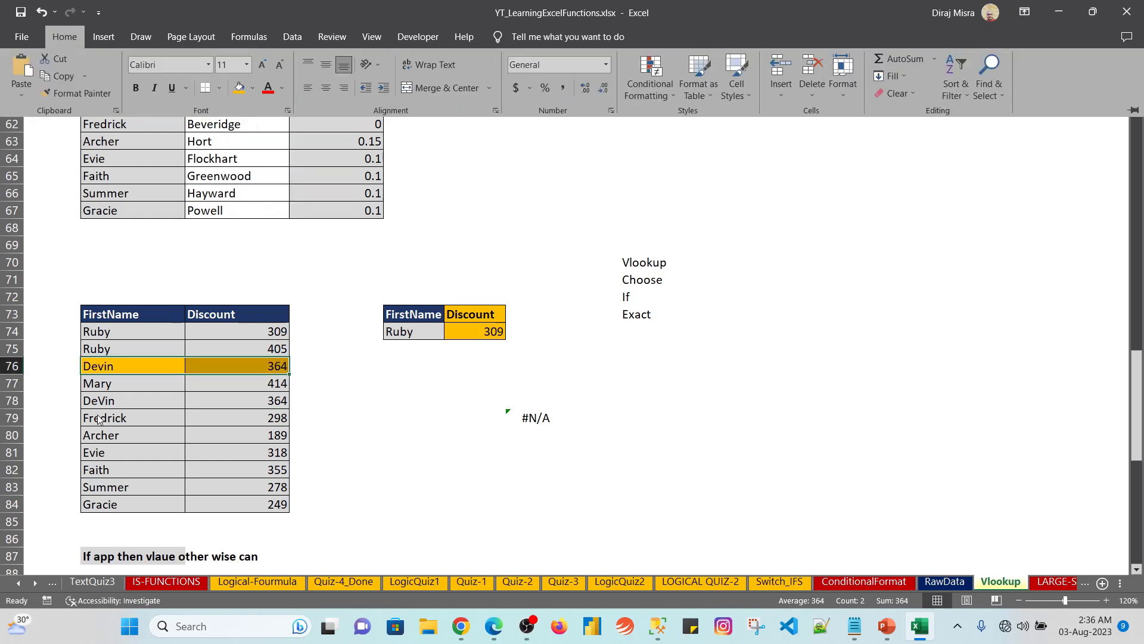
- Apply the same orange fill to E78:F78, the differently capitalized spelling of the name in E76
{"action": "left_click", "coordinate": [159, 424]}
{"action": "left_click_drag", "start_coordinate": [120, 400], "coordinate": [284, 402]}
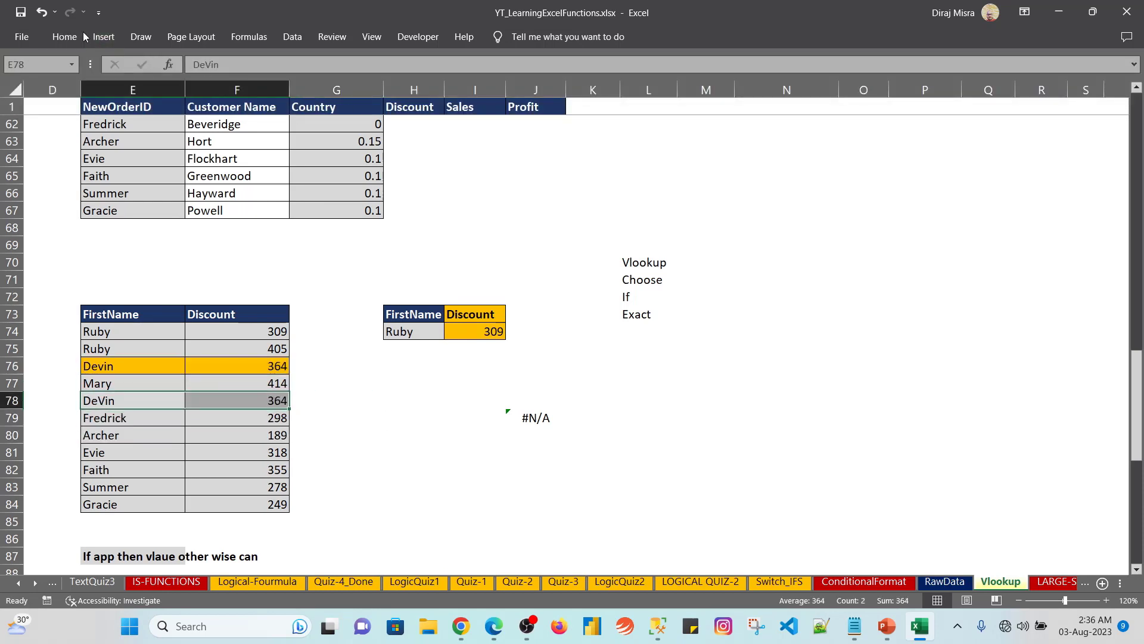
{"action": "left_click", "coordinate": [66, 37]}
{"action": "left_click", "coordinate": [239, 88]}
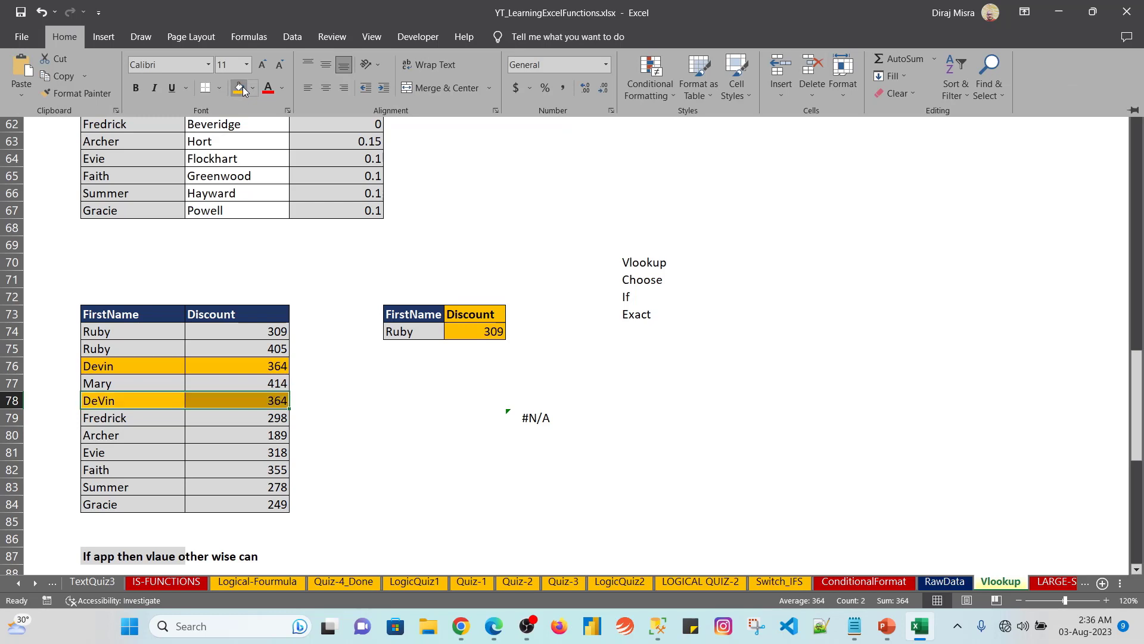
{"action": "key", "text": "Right"}
{"action": "key", "text": "Right"}
{"action": "key", "text": "Right"}
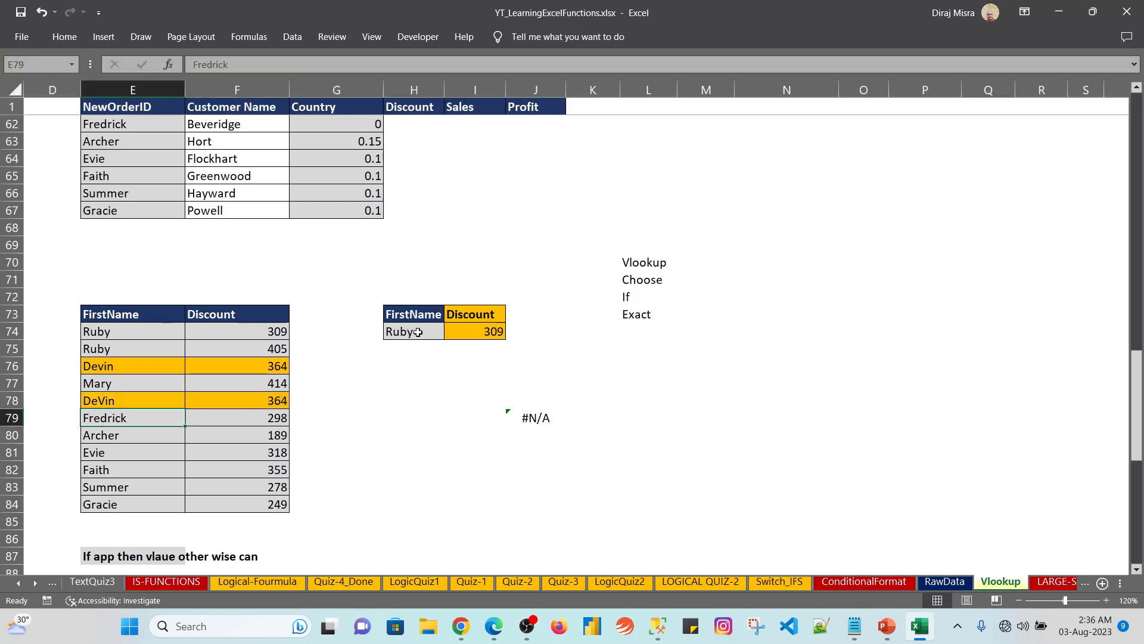
- Set the lookup name in H74 to the spelling in E76 and check the discount in I74
{"action": "left_click", "coordinate": [417, 332]}
{"action": "key", "text": "alt+Down"}
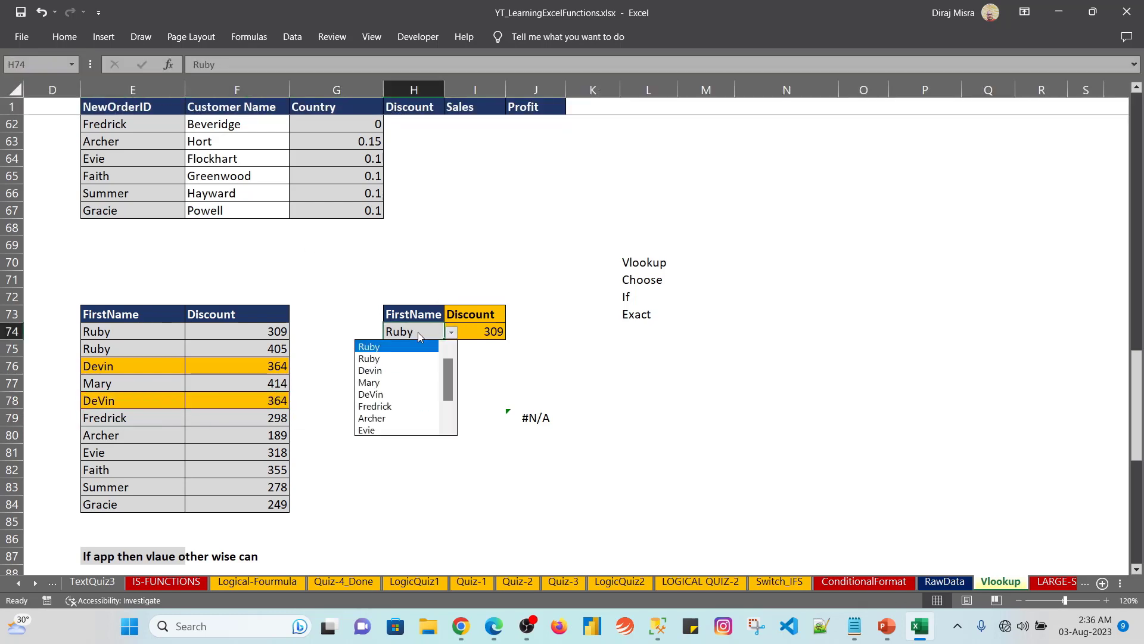
{"action": "key", "text": "Down"}
{"action": "key", "text": "Down"}
{"action": "key", "text": "Return"}
{"action": "key", "text": "Right"}
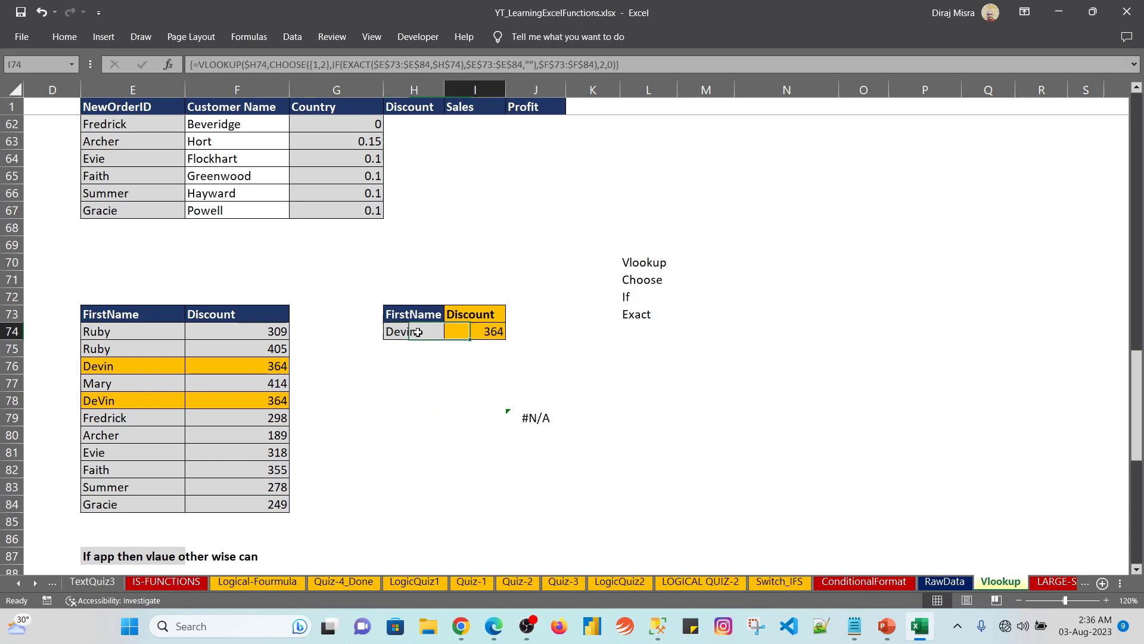
- Try H74 with the capitalized spelling from E78, compare its discount, and restore the spelling from E76
{"action": "key", "text": "Left"}
{"action": "key", "text": "alt+Down"}
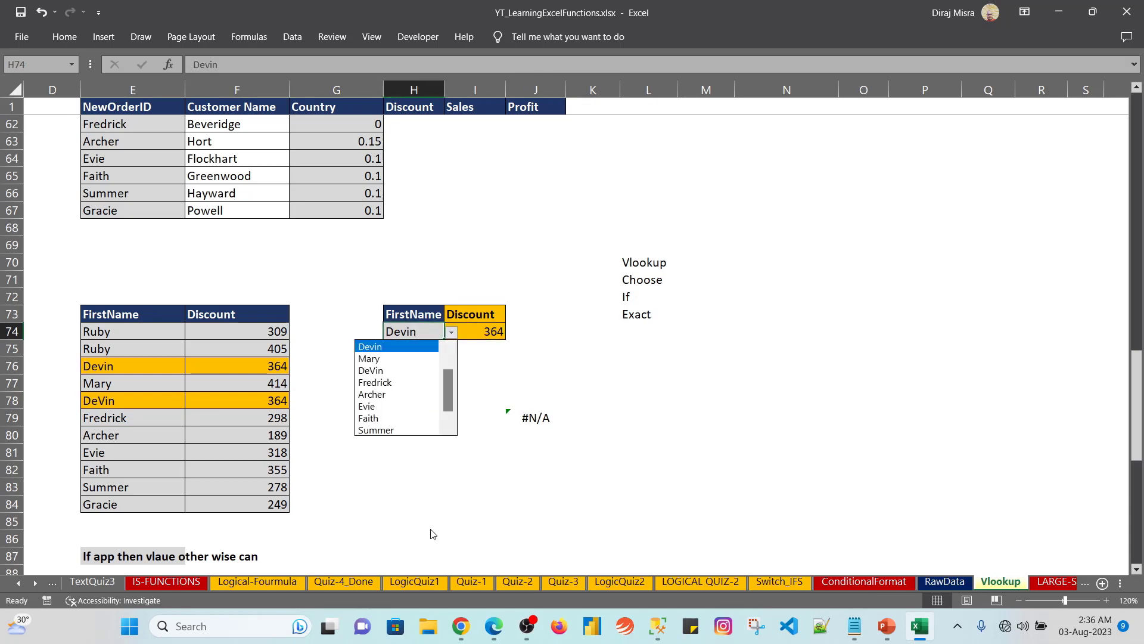
{"action": "key", "text": "Down"}
{"action": "key", "text": "Down"}
{"action": "key", "text": "Return"}
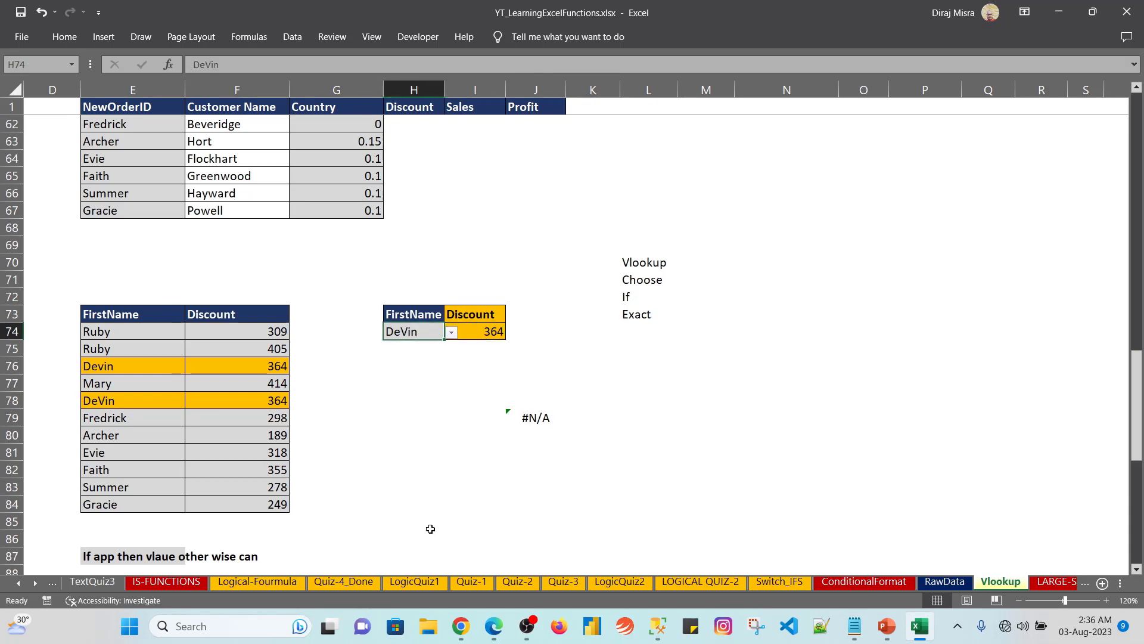
{"action": "key", "text": "alt+Down"}
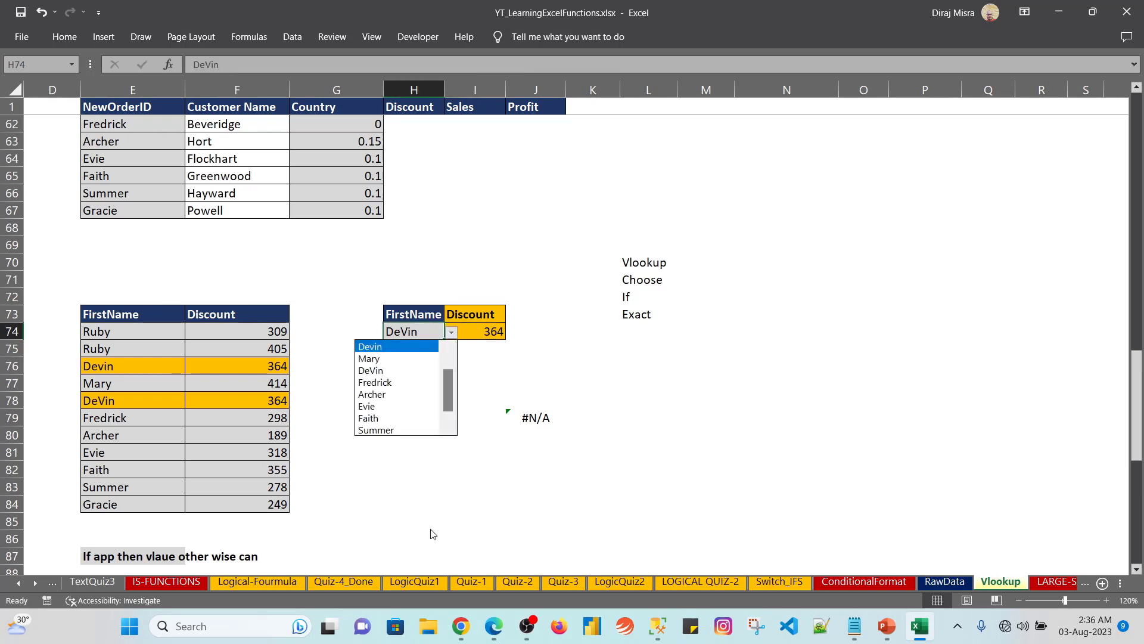
{"action": "key", "text": "Return"}
{"action": "key", "text": "Left"}
{"action": "key", "text": "Left"}
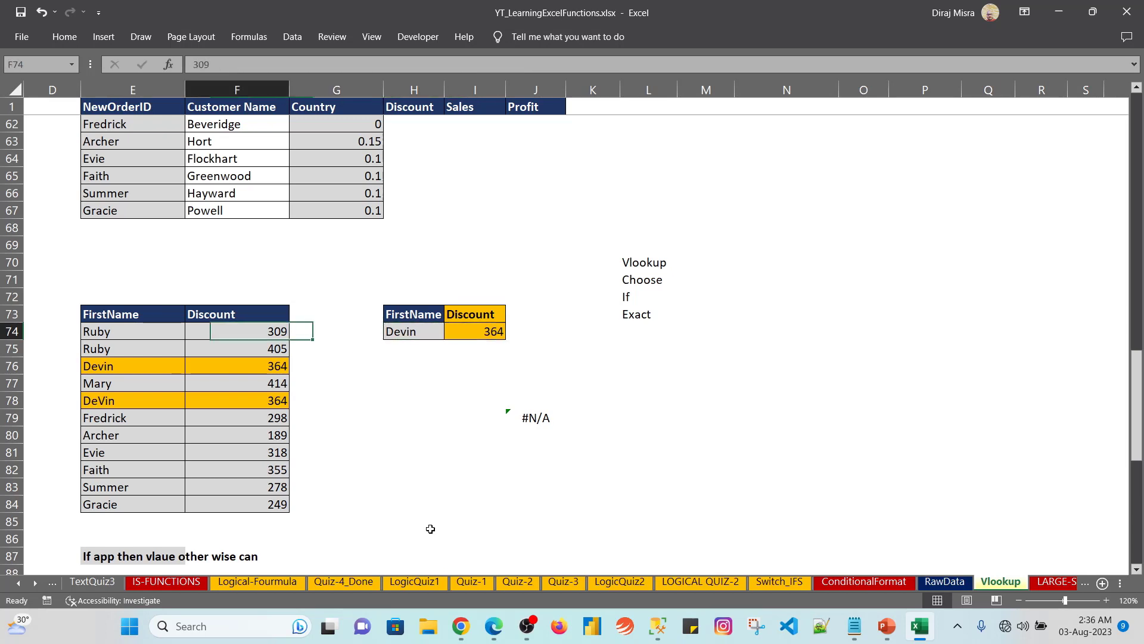
- Change the discount in F78 to 344 so the two similar names have different values
{"action": "key", "text": "Down"}
{"action": "key", "text": "Down"}
{"action": "key", "text": "Down"}
{"action": "key", "text": "Down"}
{"action": "type", "text": "344"}
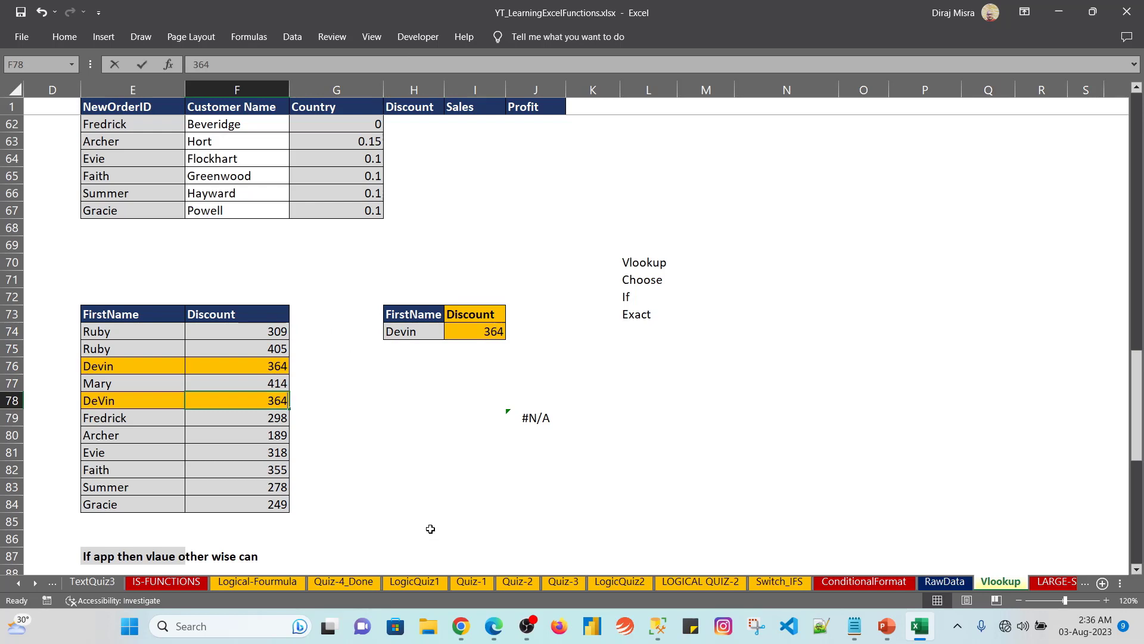
{"action": "key", "text": "Return"}
- Set H74 to the capitalized spelling from E78 and compare the discount in I74 with F78
{"action": "key", "text": "Up"}
{"action": "key", "text": "Up"}
{"action": "key", "text": "Right"}
{"action": "key", "text": "Right"}
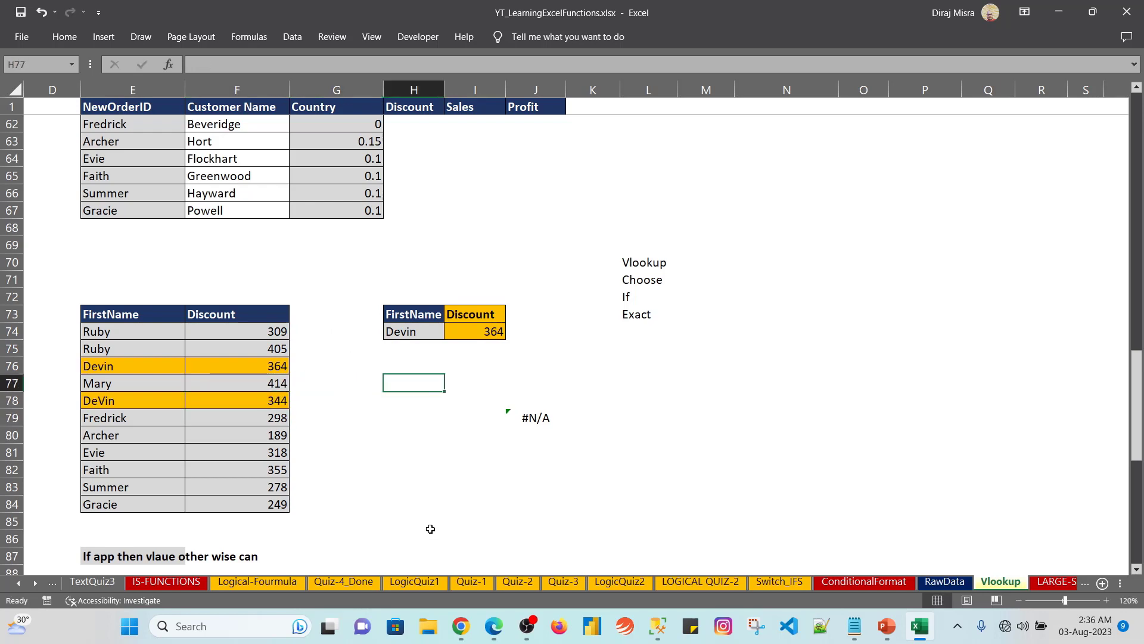
{"action": "key", "text": "Up"}
{"action": "key", "text": "Up"}
{"action": "key", "text": "Up"}
{"action": "key", "text": "alt+Down"}
{"action": "key", "text": "Down"}
{"action": "key", "text": "Down"}
{"action": "key", "text": "Return"}
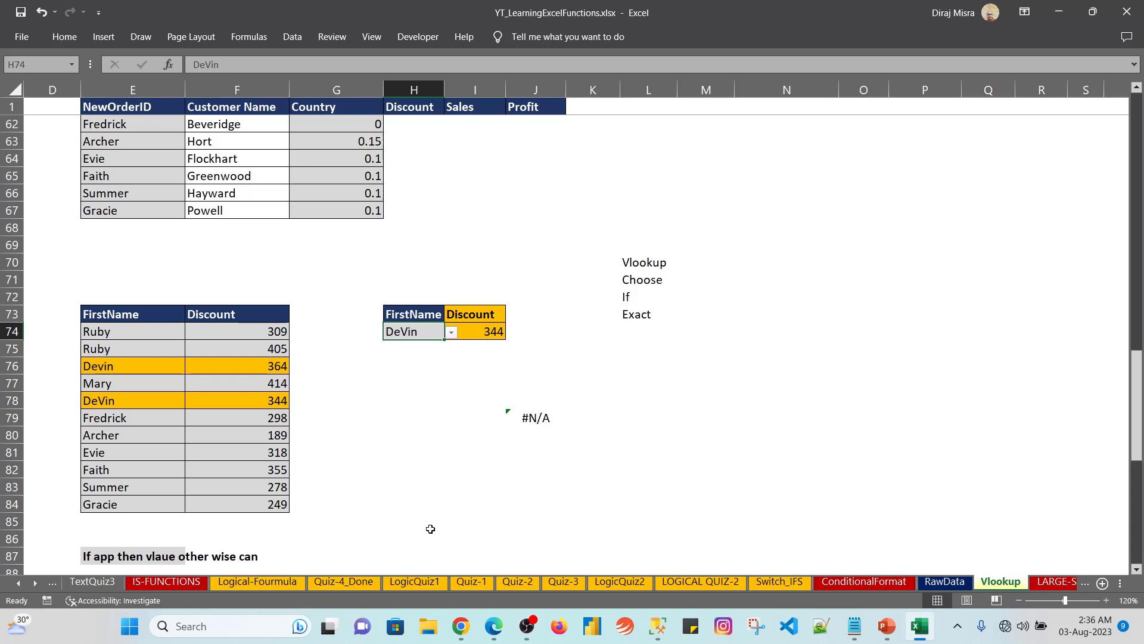
{"action": "key", "text": "Right"}
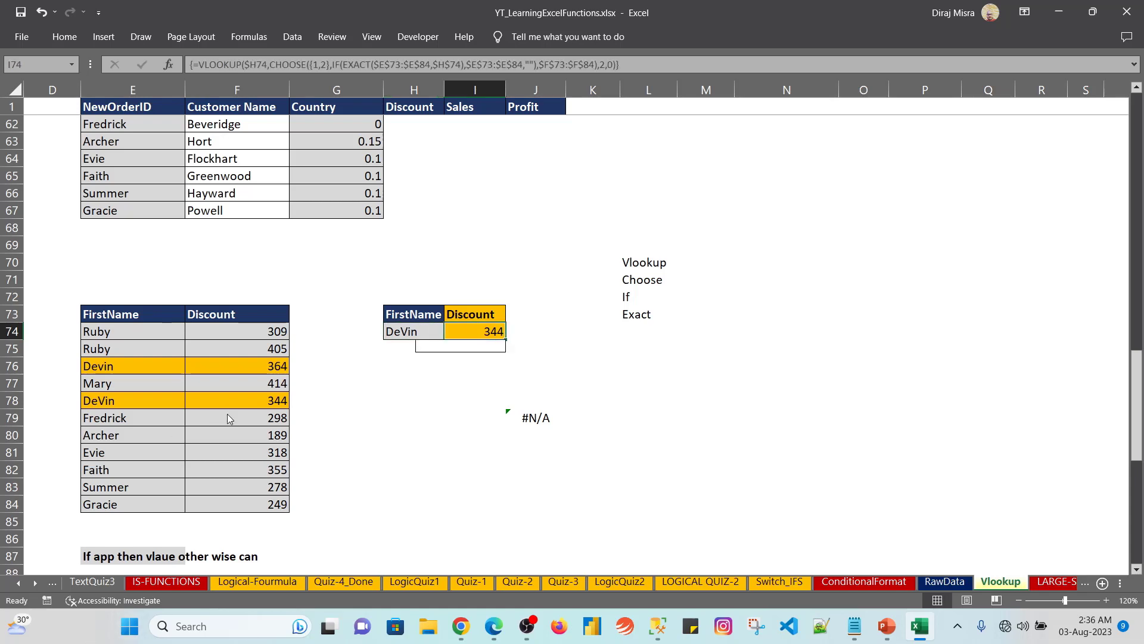
- Switch H74 back to the spelling in E76 and compare the discount in I74 with F76
{"action": "key", "text": "Left"}
{"action": "key", "text": "alt+Down"}
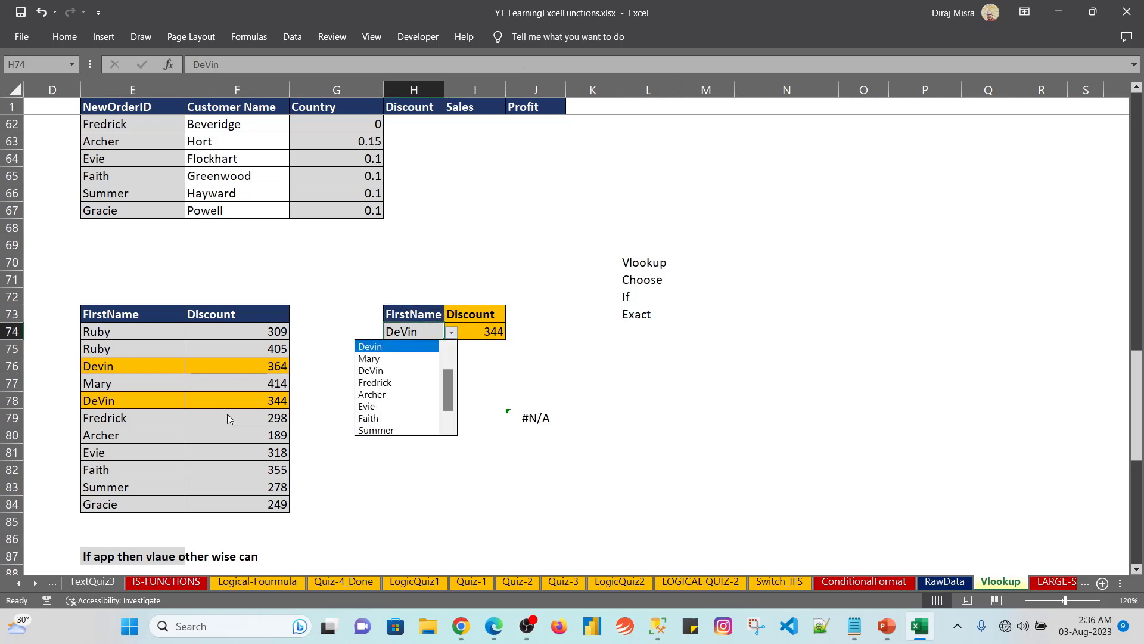
{"action": "key", "text": "Down"}
{"action": "key", "text": "Down"}
{"action": "key", "text": "Up"}
{"action": "key", "text": "Up"}
{"action": "key", "text": "Return"}
{"action": "key", "text": "Right"}
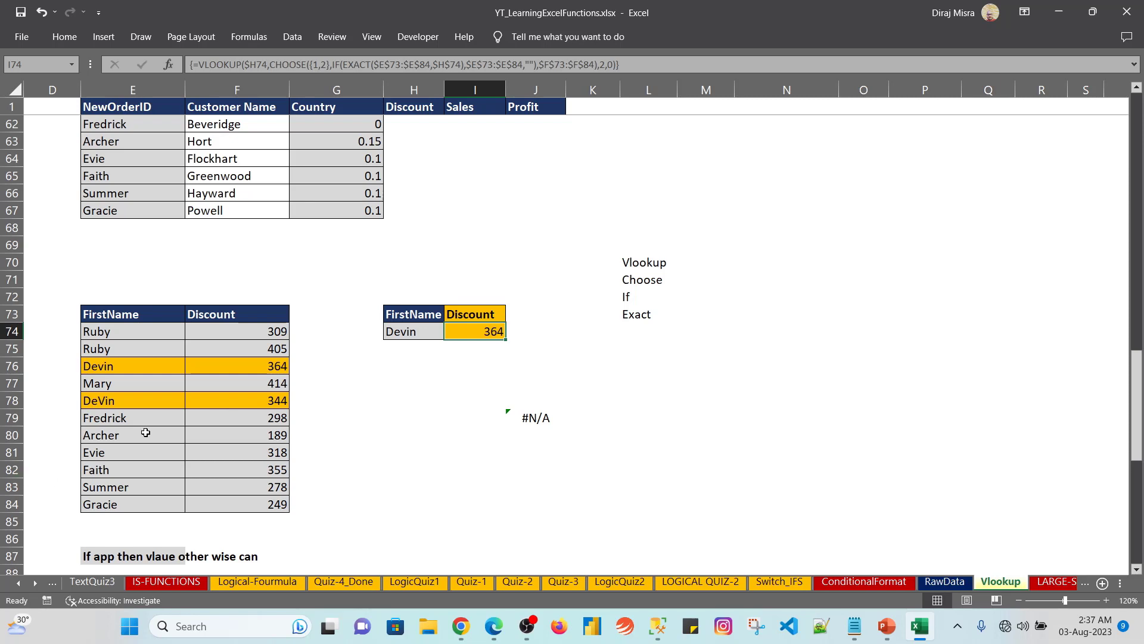
- Examine the capital letter inside the name in E78, leaving the cell's text unchanged
{"action": "double_click", "coordinate": [110, 401]}
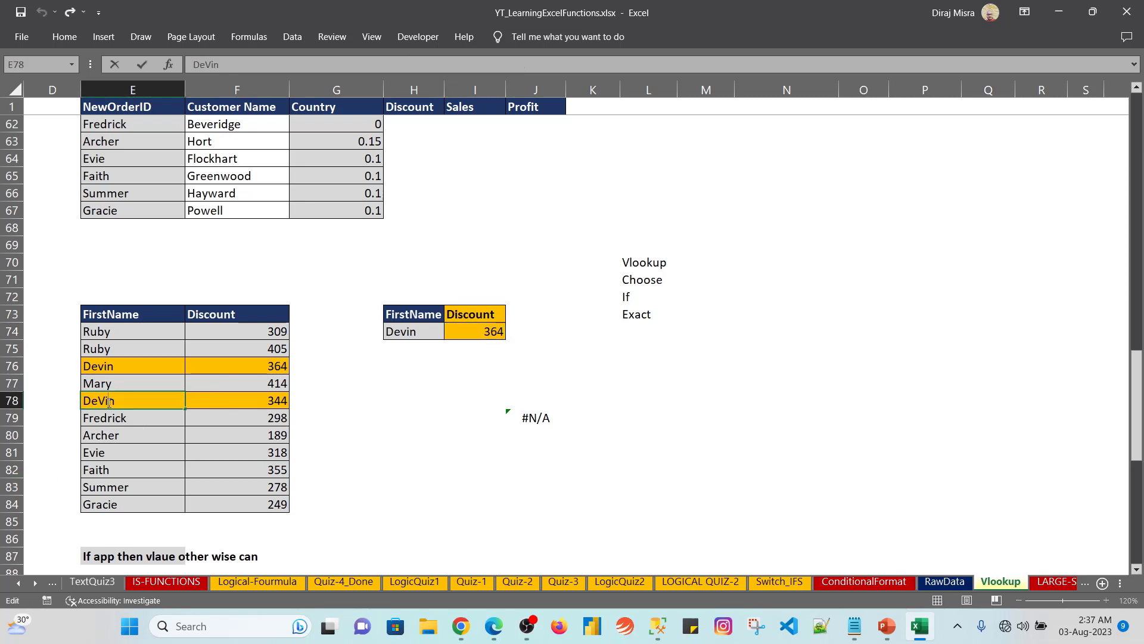
{"action": "key", "text": "shift+Left"}
{"action": "key", "text": "shift+Left"}
{"action": "key", "text": "Return"}
{"action": "key", "text": "Up"}
{"action": "key", "text": "Up"}
{"action": "key", "text": "Up"}
{"action": "key", "text": "Up"}
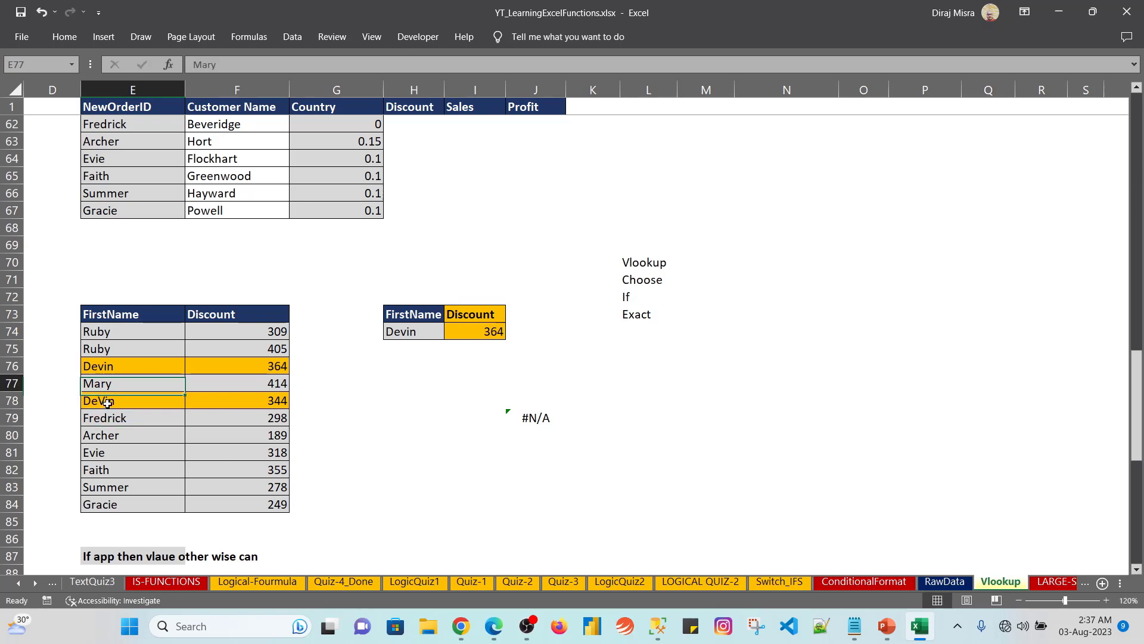
- Replace the third letter of the duplicate name in E75 with a capital B
{"action": "key", "text": "F2"}
{"action": "key", "text": "Left"}
{"action": "key", "text": "shift+Left"}
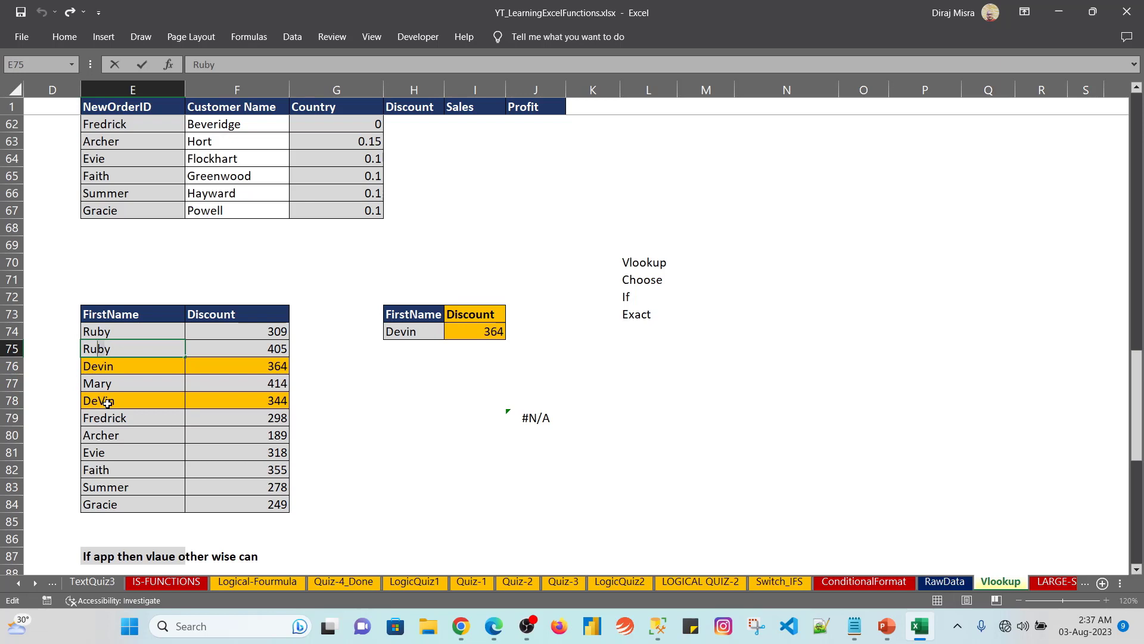
{"action": "type", "text": "B"}
{"action": "key", "text": "Return"}
{"action": "key", "text": "Up"}
- Set H74 to the newly capitalized name from E75 and check its discount
{"action": "key", "text": "Right"}
{"action": "key", "text": "Right"}
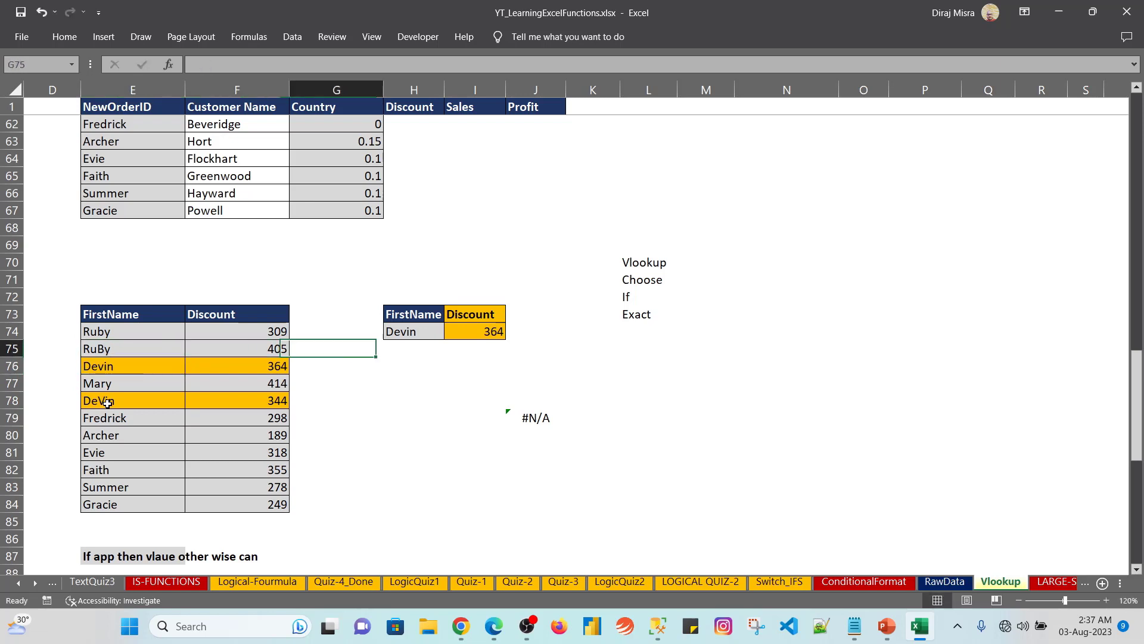
{"action": "key", "text": "Right"}
{"action": "key", "text": "Up"}
{"action": "key", "text": "alt+Down"}
{"action": "key", "text": "Up"}
{"action": "key", "text": "Up"}
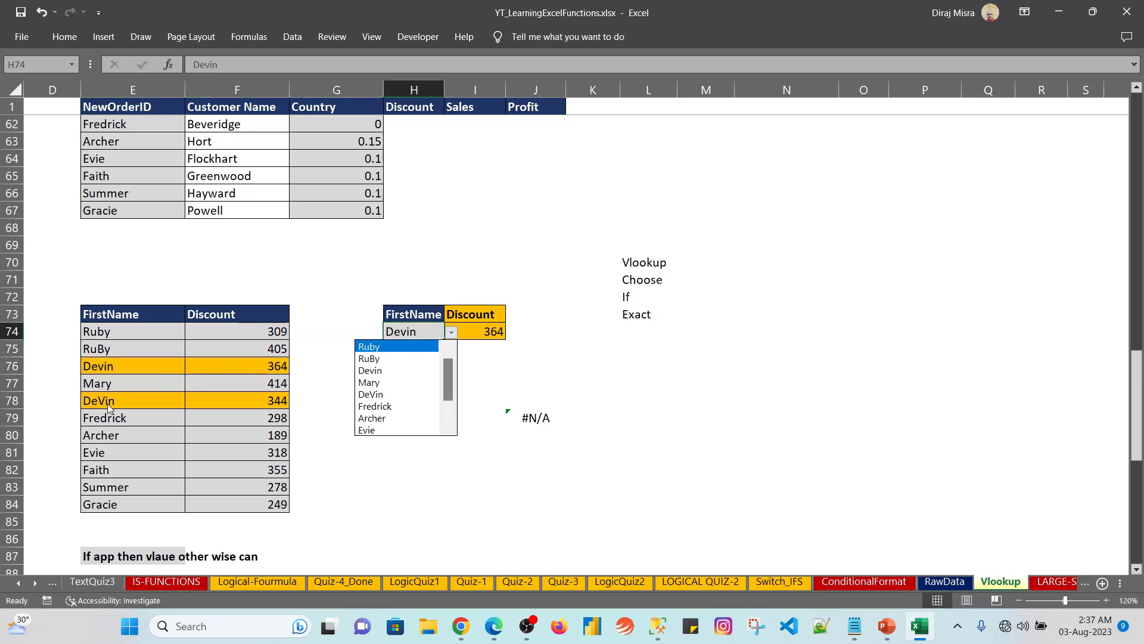
{"action": "key", "text": "Down"}
{"action": "key", "text": "Return"}
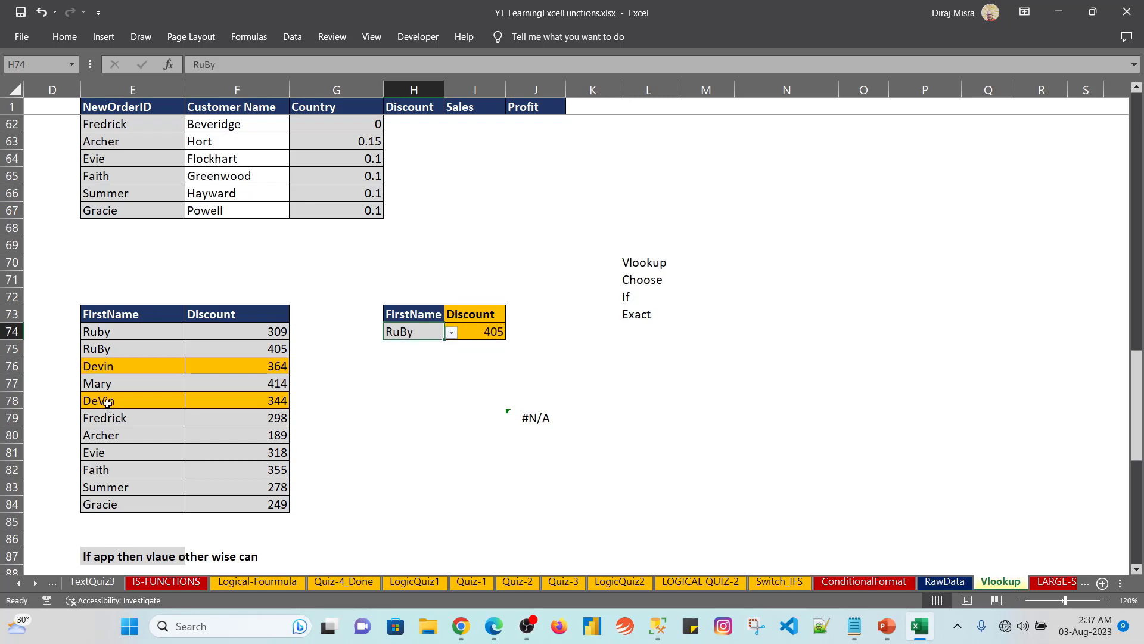
- Set H74 to the first name in the list, E74, and review the lookup pair H74:I74
{"action": "key", "text": "Up"}
{"action": "key", "text": "Down"}
{"action": "key", "text": "alt+Down"}
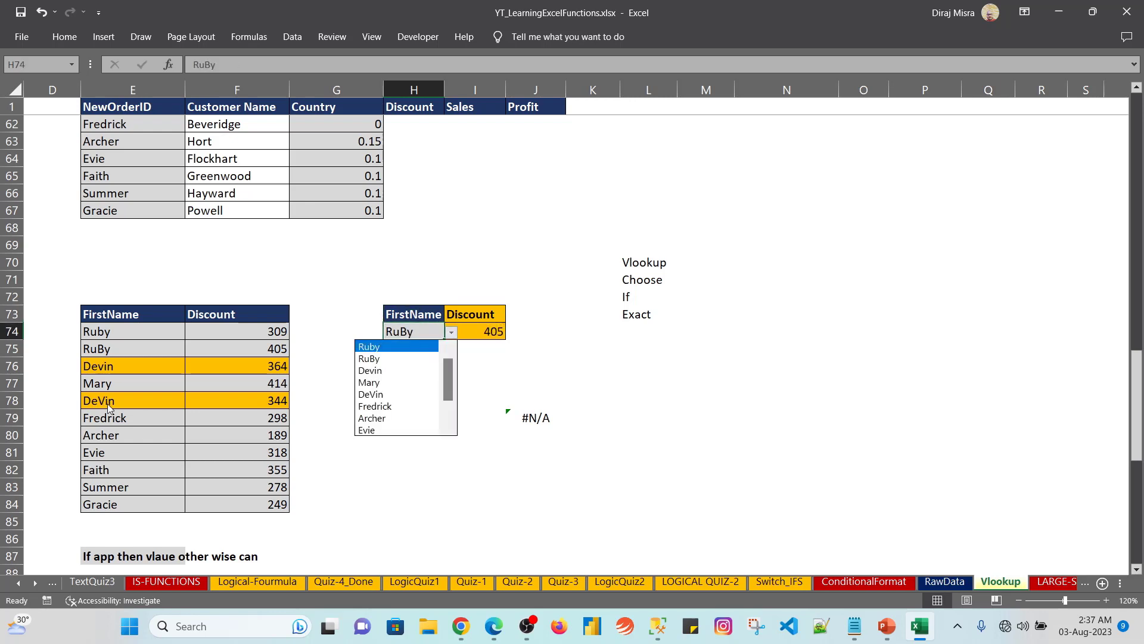
{"action": "key", "text": "Return"}
{"action": "key", "text": "Right"}
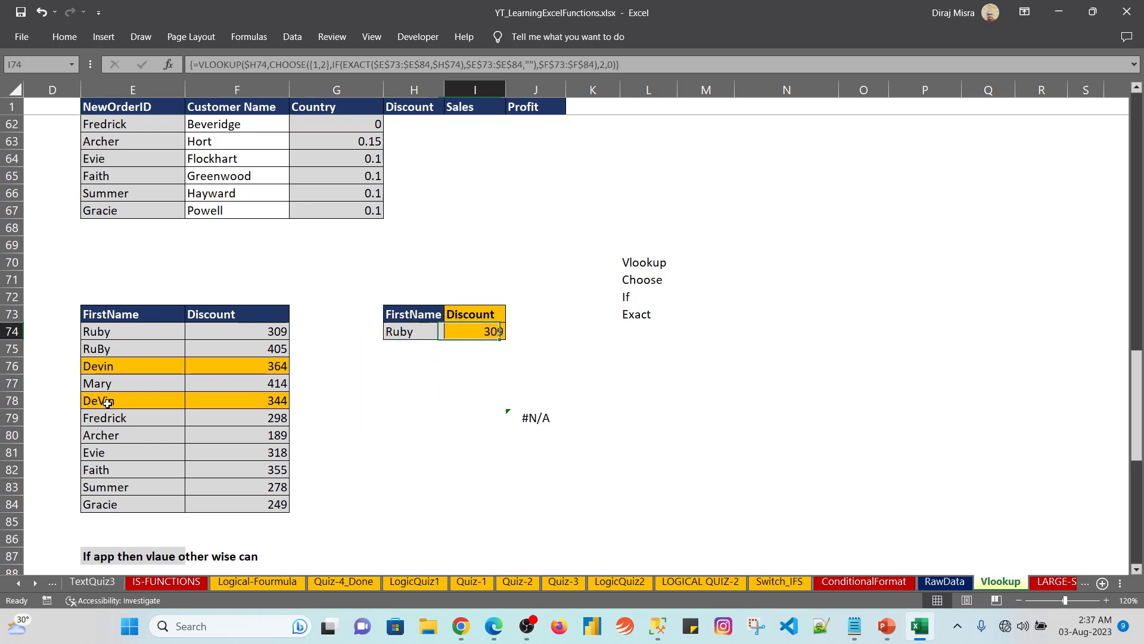
{"action": "key", "text": "shift+Left"}
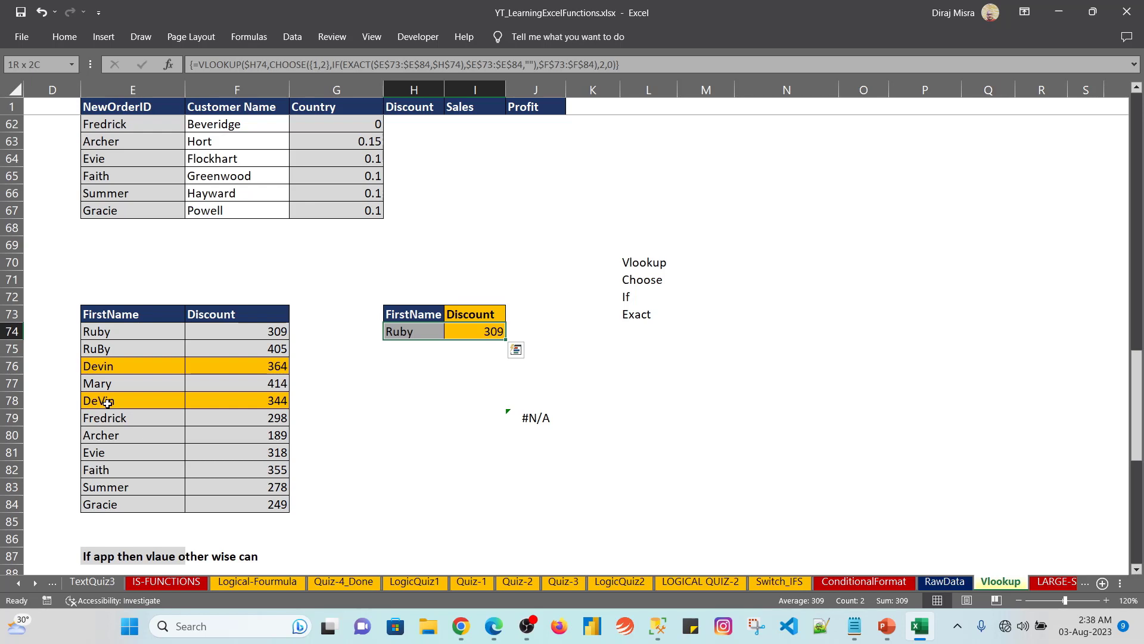
- Review the FirstName entries that the formula compares, E74:E84
{"action": "left_click", "coordinate": [103, 331]}
{"action": "left_click_drag", "start_coordinate": [103, 331], "coordinate": [107, 497]}
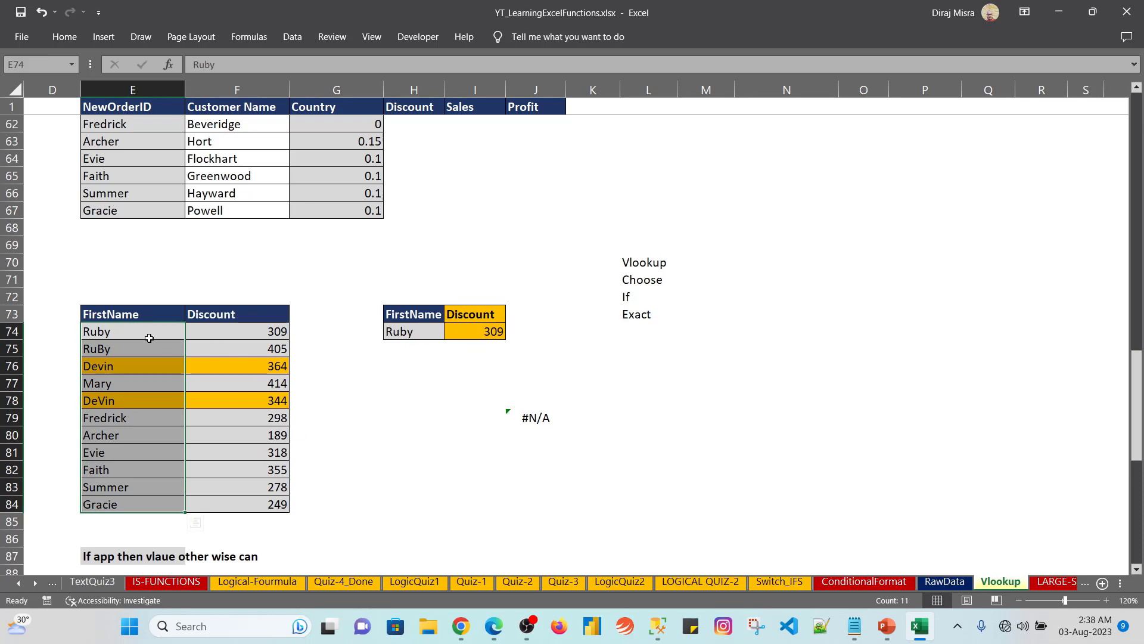
{"action": "left_click_drag", "start_coordinate": [145, 328], "coordinate": [132, 493]}
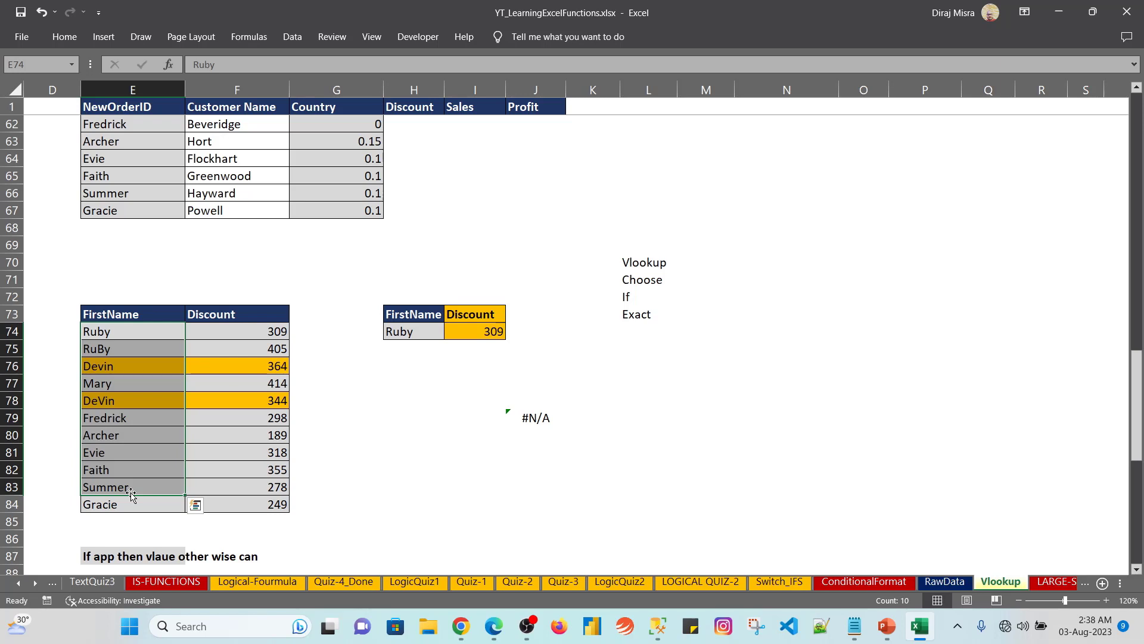
- Examine the next exercise below: the FirstName, Region and Discount table in E89:G99 and its lookup cells in J89:K90
{"action": "key", "text": "Down"}
{"action": "key", "text": "Down"}
{"action": "key", "text": "Down"}
{"action": "key", "text": "Down"}
{"action": "key", "text": "Down"}
{"action": "key", "text": "Down"}
{"action": "key", "text": "Down"}
{"action": "key", "text": "Down"}
{"action": "key", "text": "Down"}
{"action": "key", "text": "Down"}
{"action": "key", "text": "Down"}
{"action": "key", "text": "Down"}
{"action": "key", "text": "Down"}
{"action": "key", "text": "Down"}
{"action": "key", "text": "Down"}
{"action": "key", "text": "Down"}
{"action": "key", "text": "Down"}
{"action": "key", "text": "Down"}
{"action": "key", "text": "Down"}
{"action": "key", "text": "Down"}
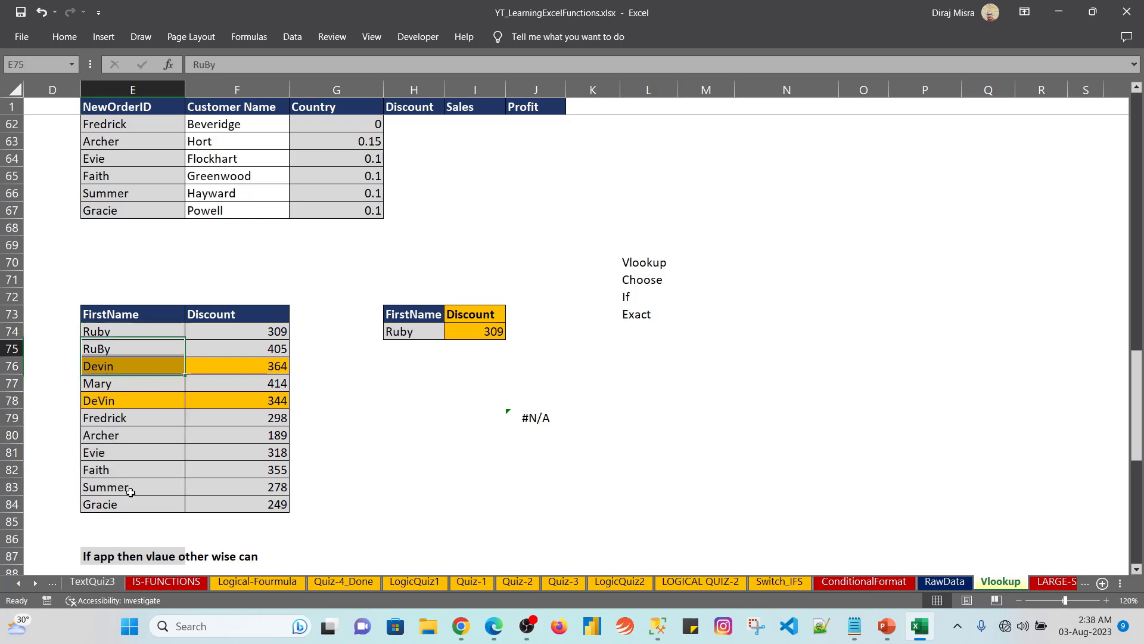
{"action": "key", "text": "Up"}
{"action": "key", "text": "Up"}
{"action": "key", "text": "Up"}
{"action": "key", "text": "Up"}
{"action": "key", "text": "Up"}
{"action": "key", "text": "Up"}
{"action": "key", "text": "Up"}
{"action": "key", "text": "Up"}
{"action": "key", "text": "Up"}
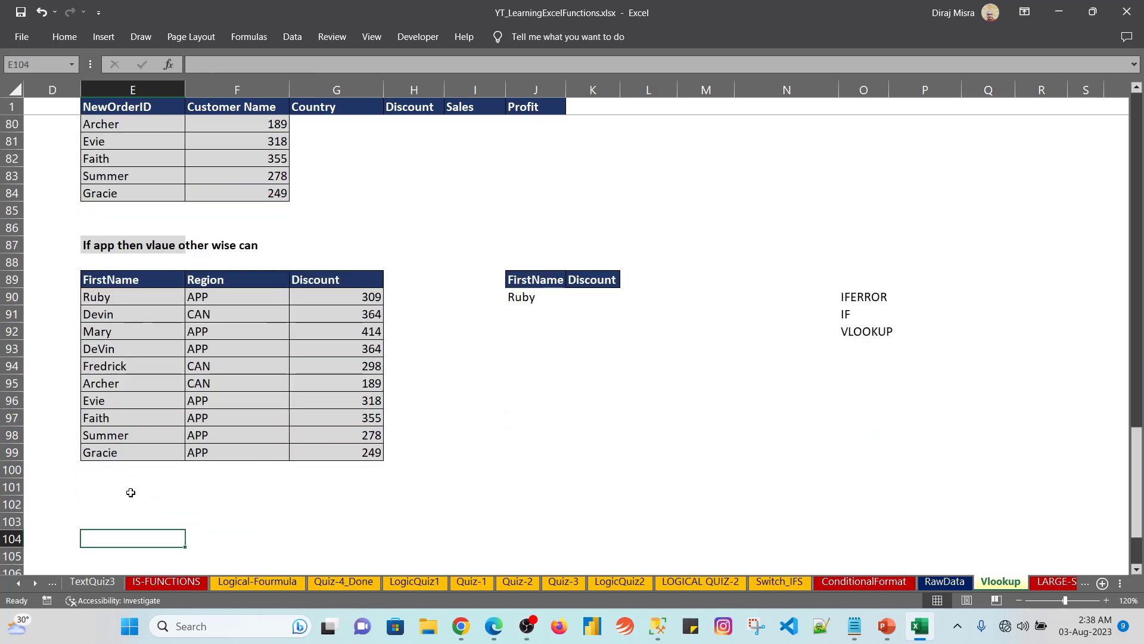
{"action": "key", "text": "Up"}
{"action": "key", "text": "Up"}
{"action": "key", "text": "Up"}
{"action": "key", "text": "Up"}
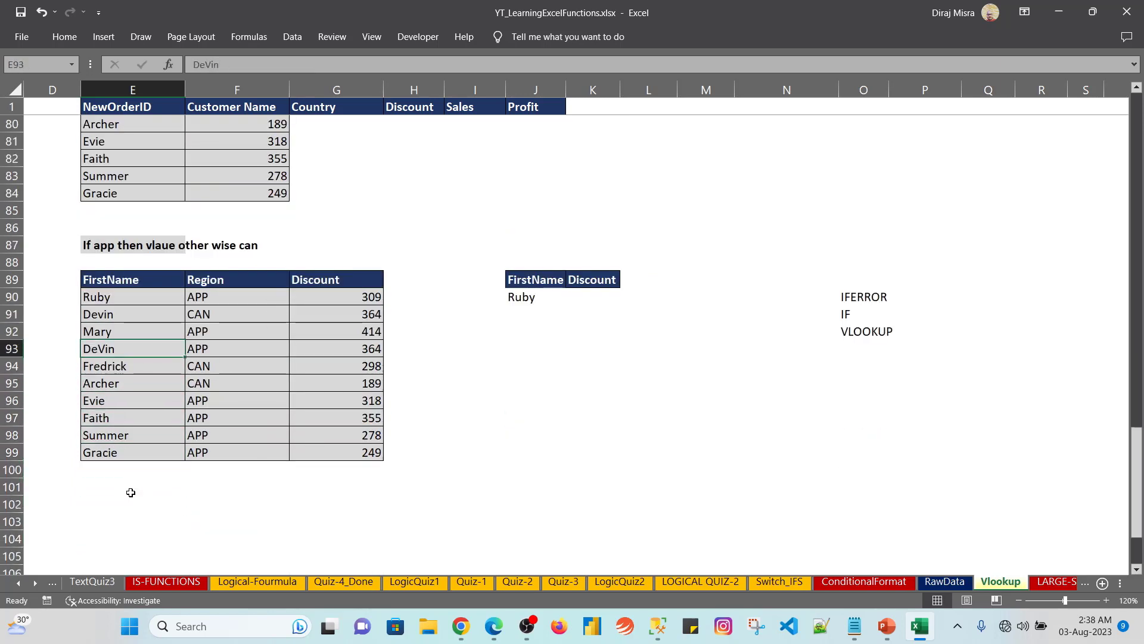
{"action": "key", "text": "Right"}
{"action": "key", "text": "Right"}
{"action": "key", "text": "Right"}
{"action": "key", "text": "Right"}
{"action": "key", "text": "Right"}
{"action": "key", "text": "Right"}
{"action": "key", "text": "Right"}
{"action": "key", "text": "Right"}
{"action": "key", "text": "Right"}
{"action": "key", "text": "Right"}
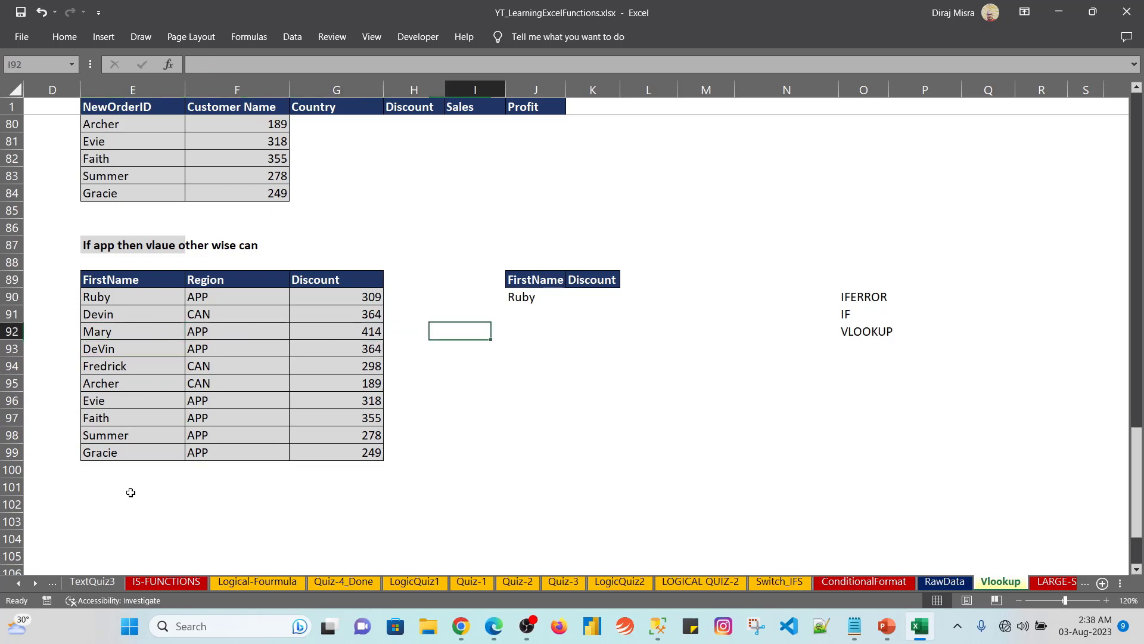
- Review the function notes IFERROR, IF and VLOOKUP in O90:O92 and the start of the Region column
{"action": "key", "text": "shift+Up"}
{"action": "key", "text": "shift+Up"}
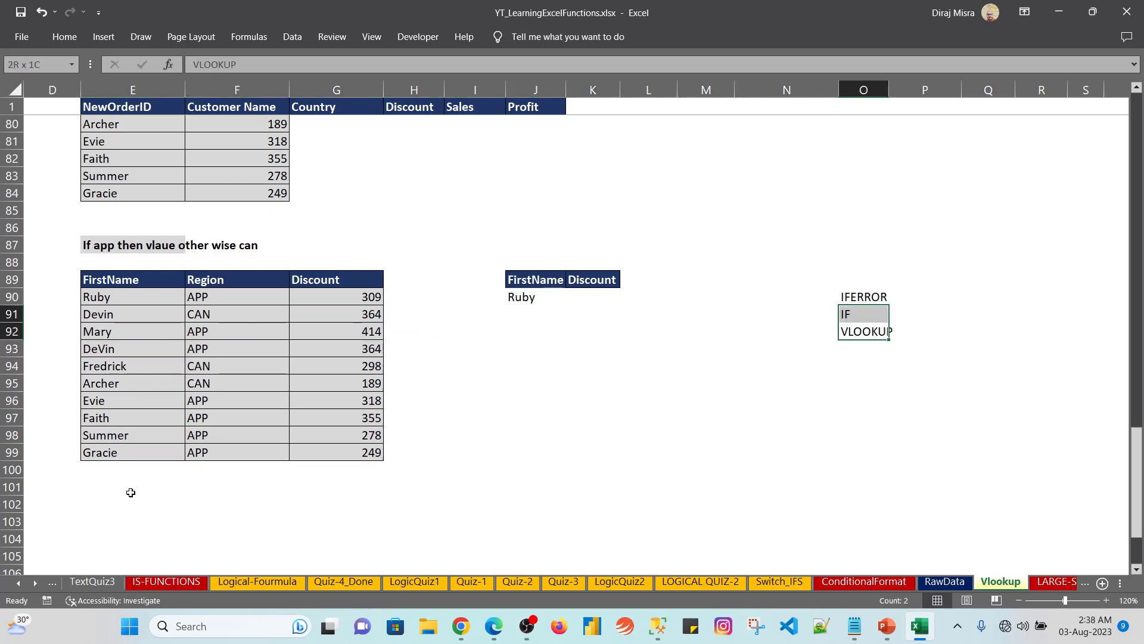
{"action": "key", "text": "Down"}
{"action": "key", "text": "Left"}
{"action": "key", "text": "Left"}
{"action": "key", "text": "Left"}
{"action": "key", "text": "Left"}
{"action": "key", "text": "Left"}
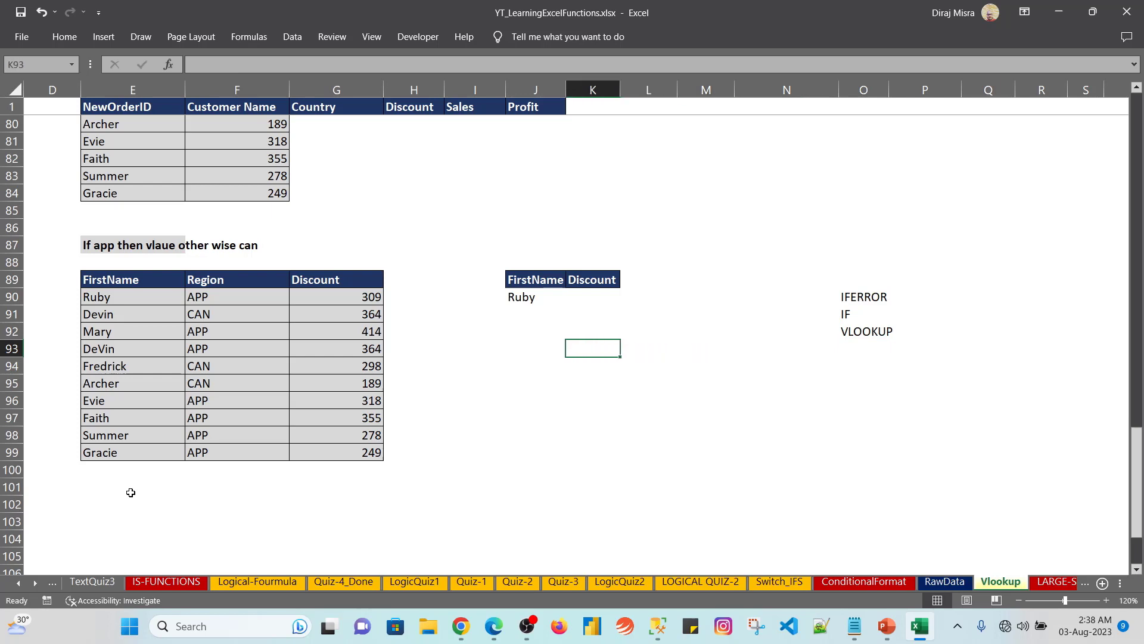
{"action": "key", "text": "Up"}
{"action": "key", "text": "Up"}
{"action": "key", "text": "Up"}
{"action": "key", "text": "Left"}
{"action": "key", "text": "Left"}
{"action": "key", "text": "Left"}
{"action": "key", "text": "Left"}
{"action": "key", "text": "Left"}
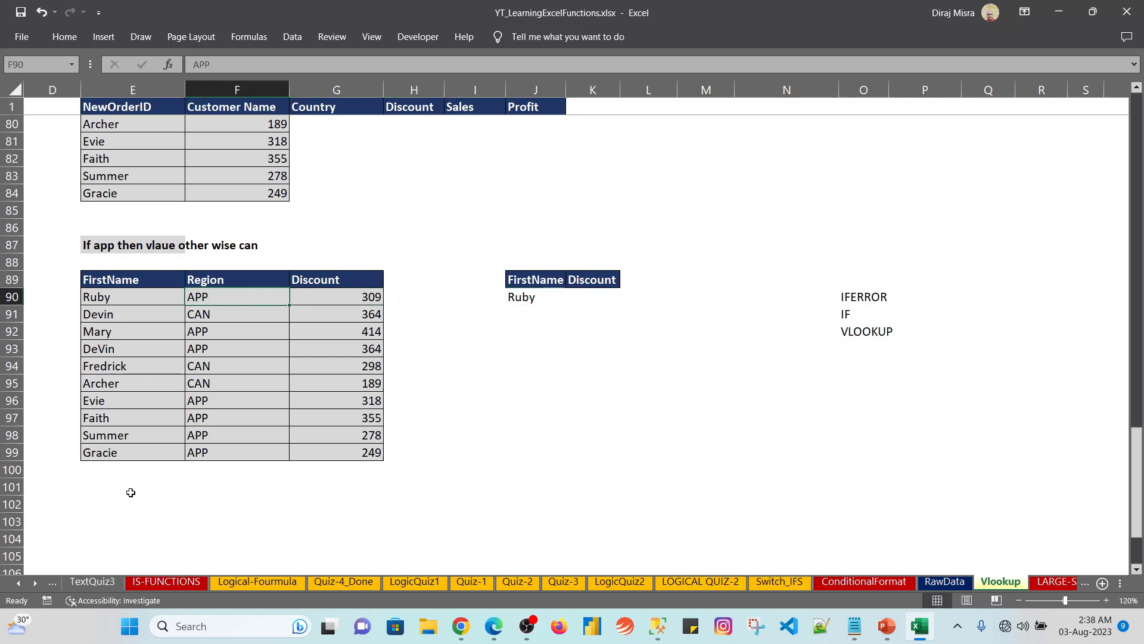
- Read the exercise rule in E87 above the FirstName, Region and Discount table
{"action": "key", "text": "Up"}
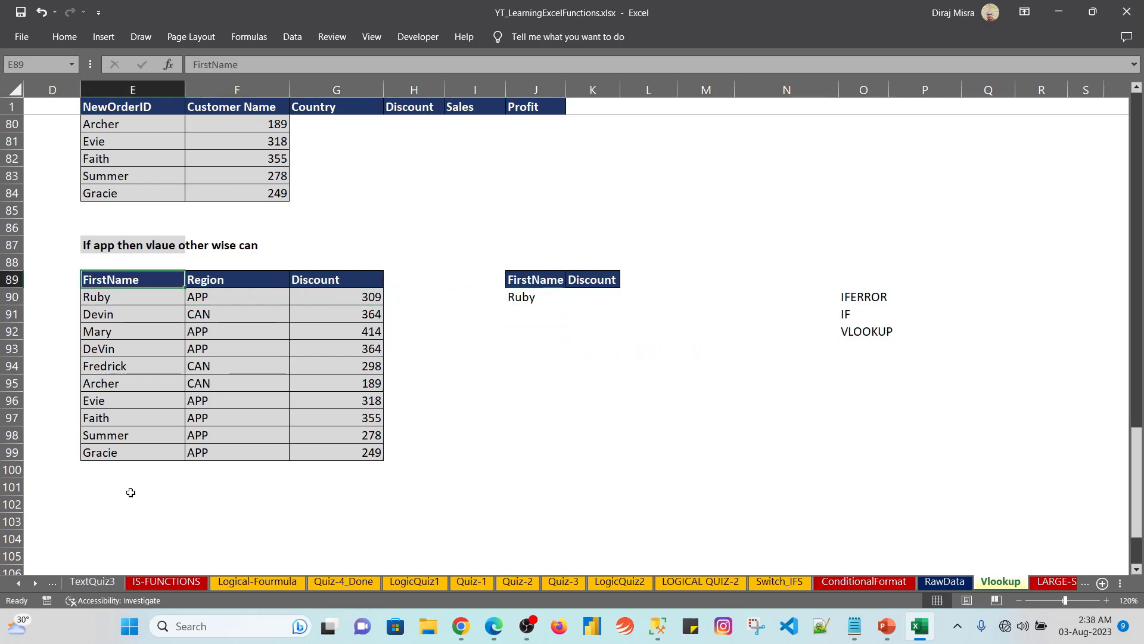
{"action": "key", "text": "Up"}
{"action": "key", "text": "Up"}
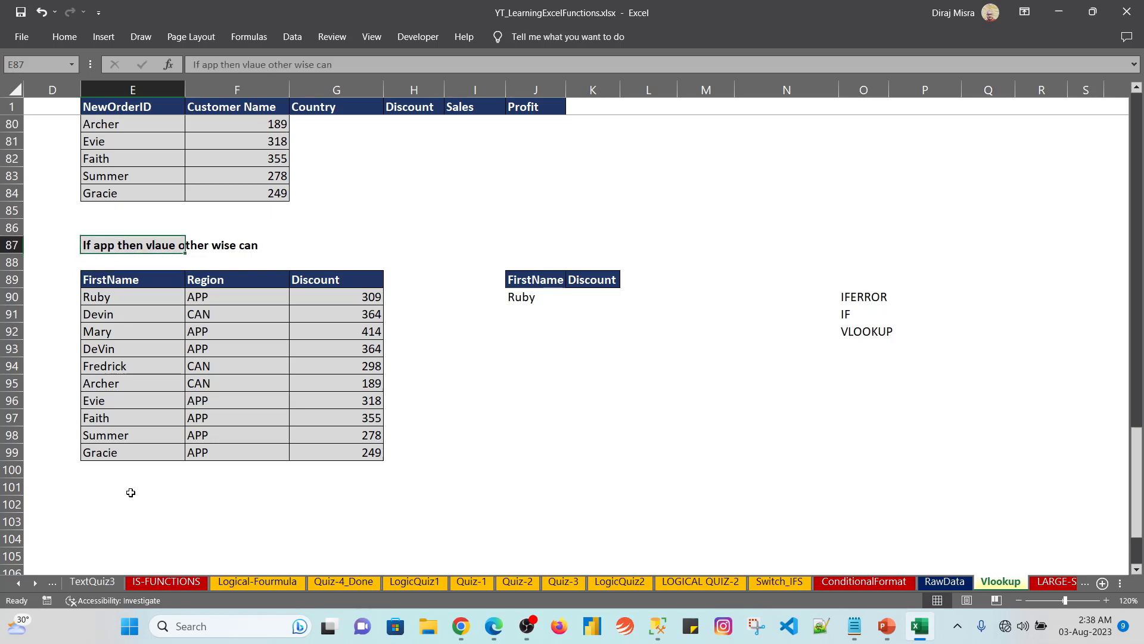
{"action": "key", "text": "Right"}
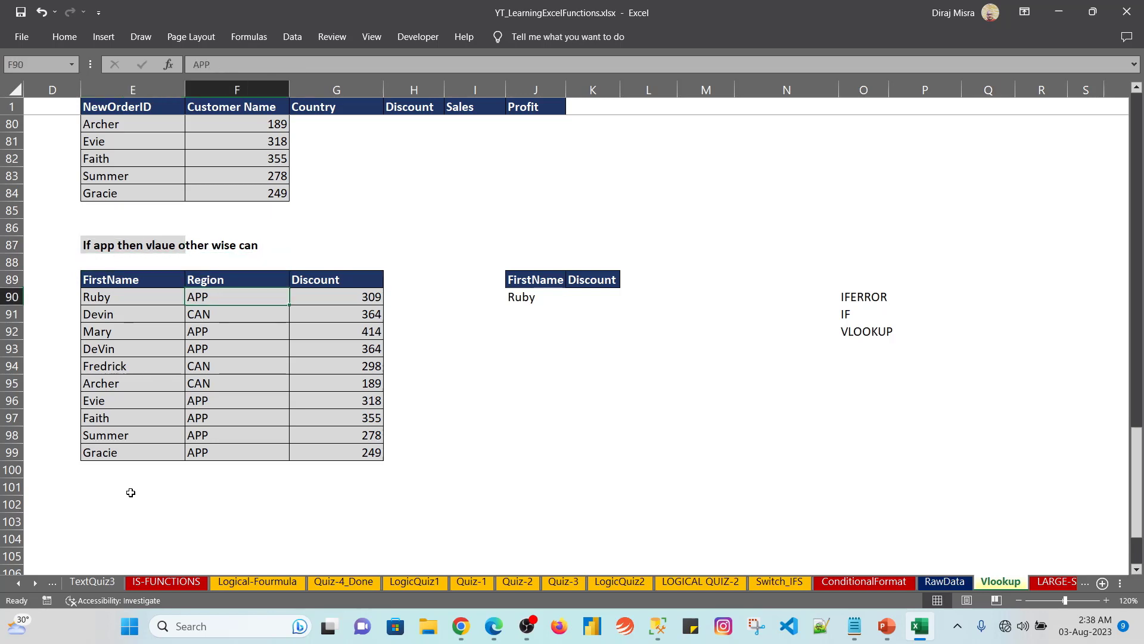
{"action": "key", "text": "Left"}
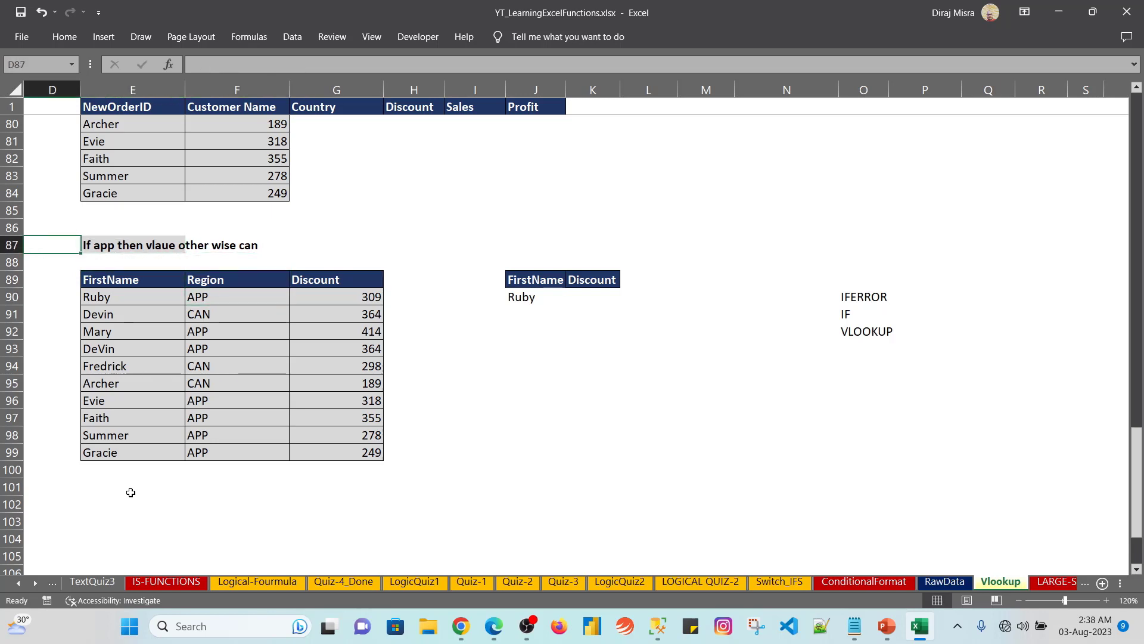
{"action": "key", "text": "Right"}
{"action": "key", "text": "Right"}
{"action": "key", "text": "Left"}
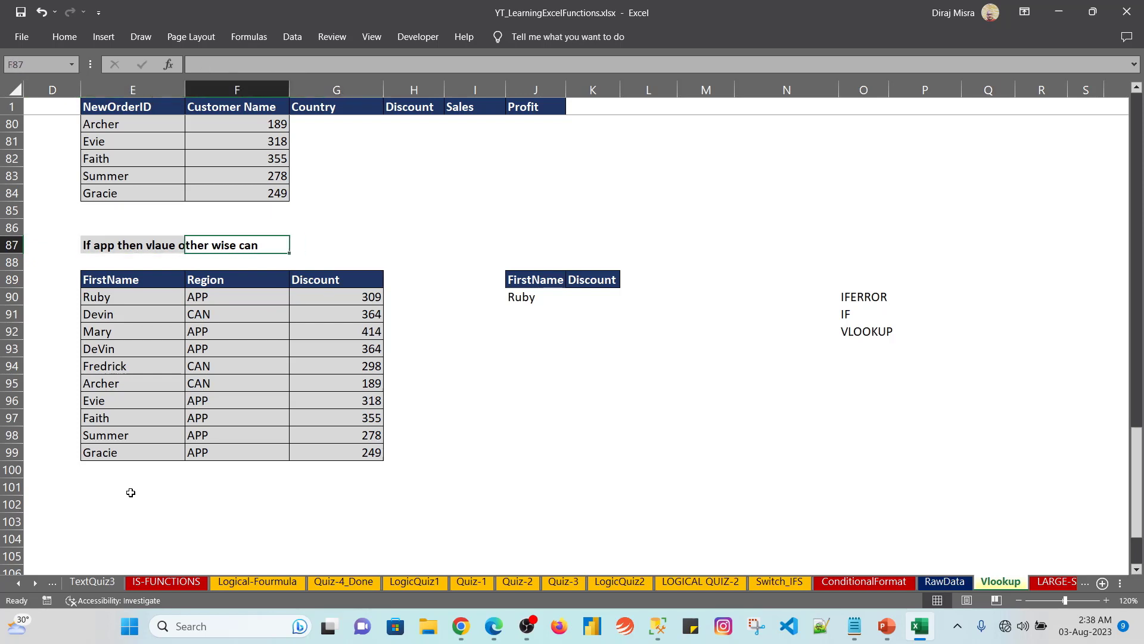
{"action": "key", "text": "Left"}
{"action": "key", "text": "Left"}
{"action": "key", "text": "Right"}
{"action": "key", "text": "Right"}
{"action": "key", "text": "Right"}
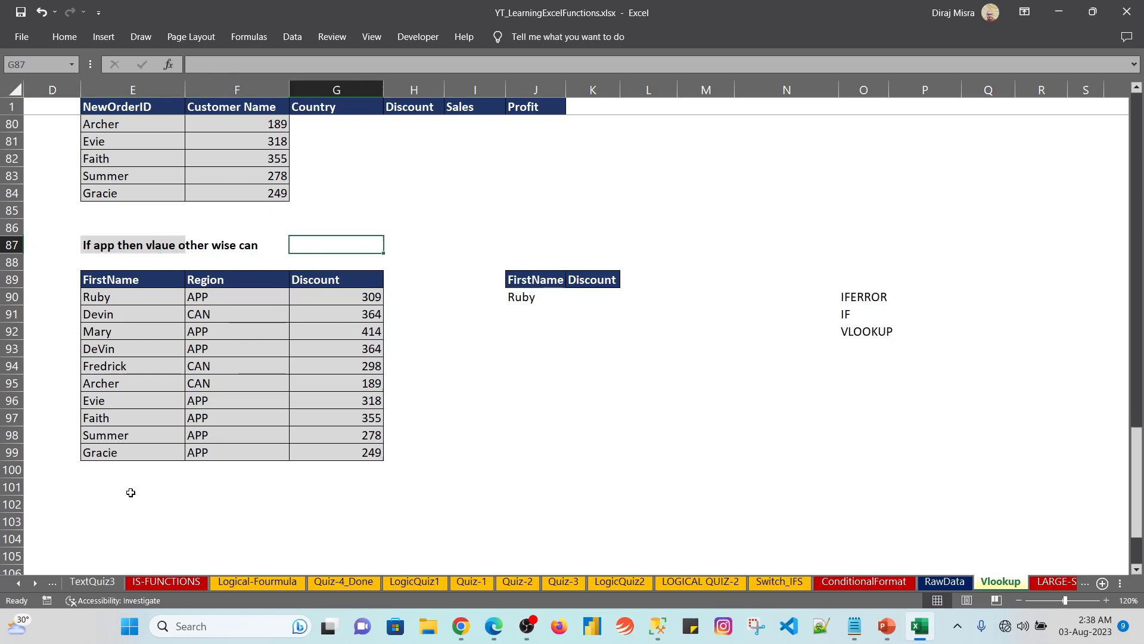
- In K93, begin an IF formula testing whether the Region range $F$89:$F$99 equals "APP"
{"action": "key", "text": "Right"}
{"action": "key", "text": "Right"}
{"action": "key", "text": "Right"}
{"action": "key", "text": "Right"}
{"action": "key", "text": "Down"}
{"action": "key", "text": "Down"}
{"action": "key", "text": "Down"}
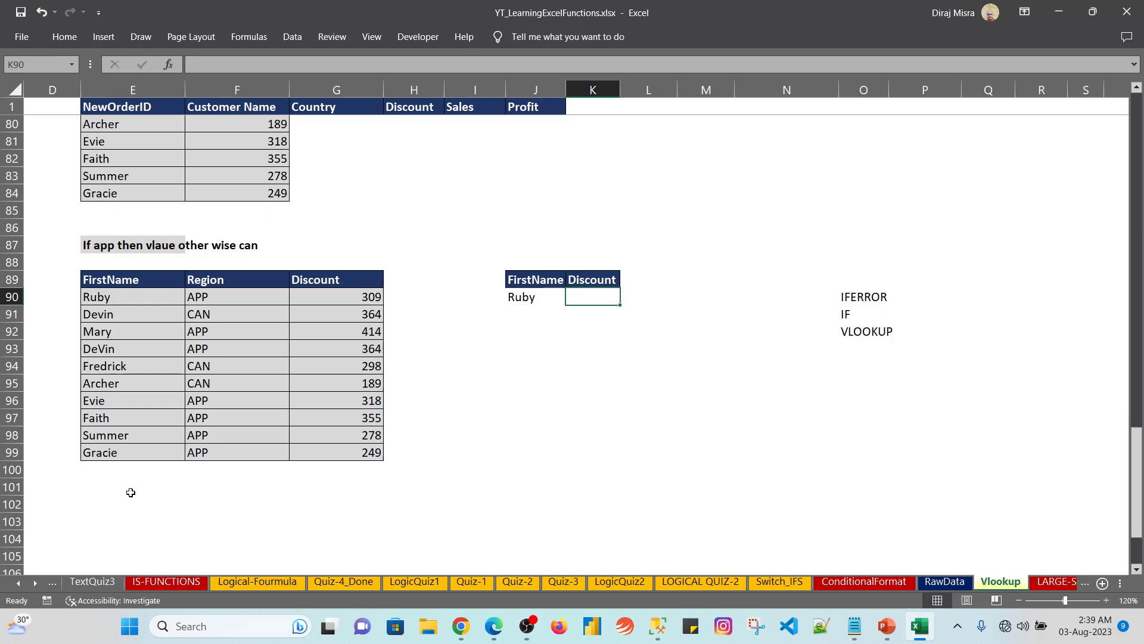
{"action": "key", "text": "Down"}
{"action": "key", "text": "Down"}
{"action": "key", "text": "Down"}
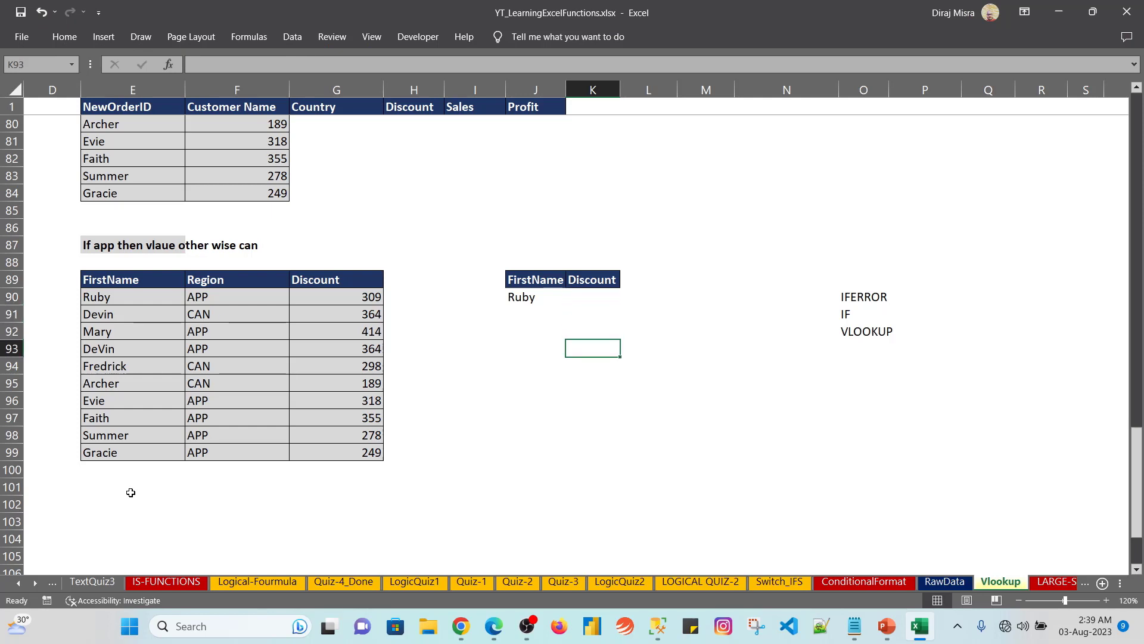
{"action": "type", "text": "=IF("}
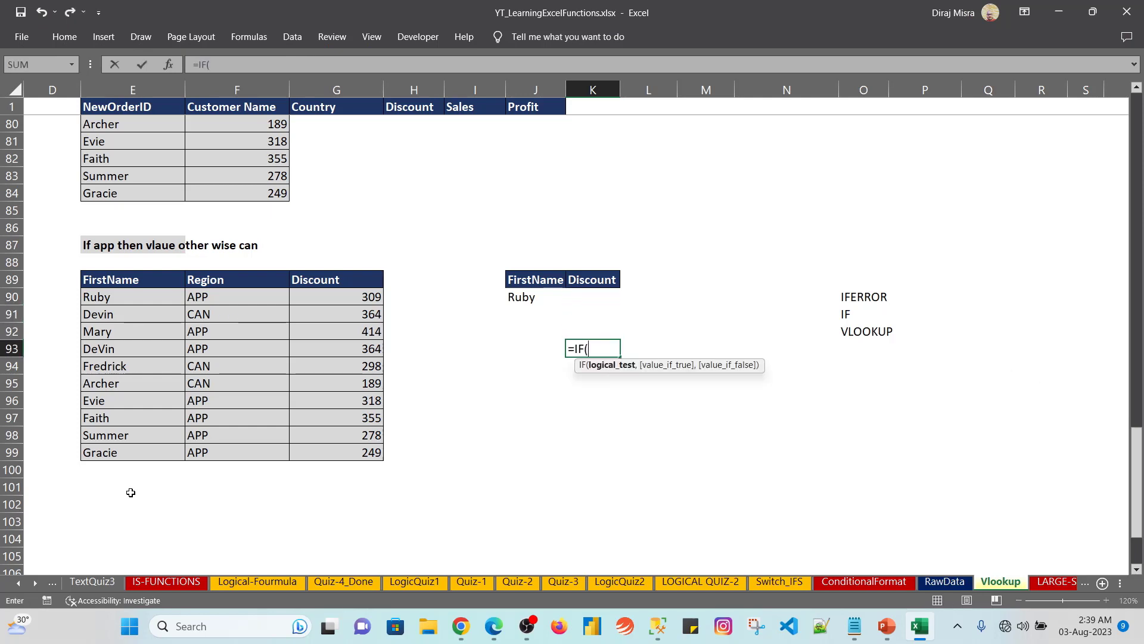
{"action": "key", "text": "Left"}
{"action": "key", "text": "Left"}
{"action": "key", "text": "Left"}
{"action": "key", "text": "Left"}
{"action": "key", "text": "Left"}
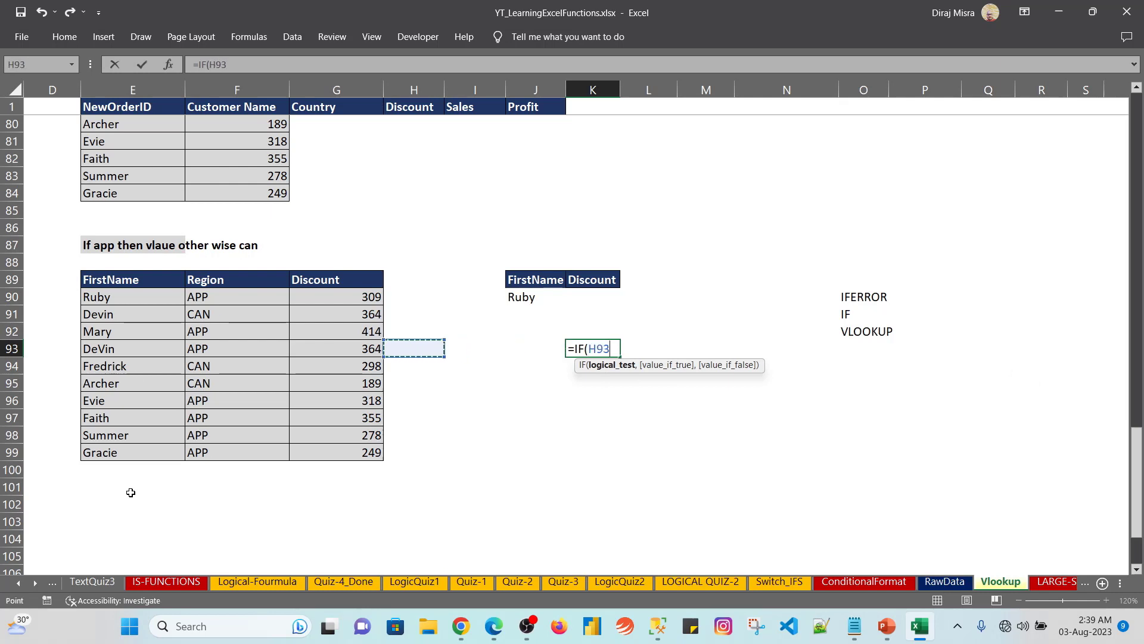
{"action": "key", "text": "Up"}
{"action": "key", "text": "Up"}
{"action": "key", "text": "Up"}
{"action": "key", "text": "Up"}
{"action": "key", "text": "ctrl+shift+Down"}
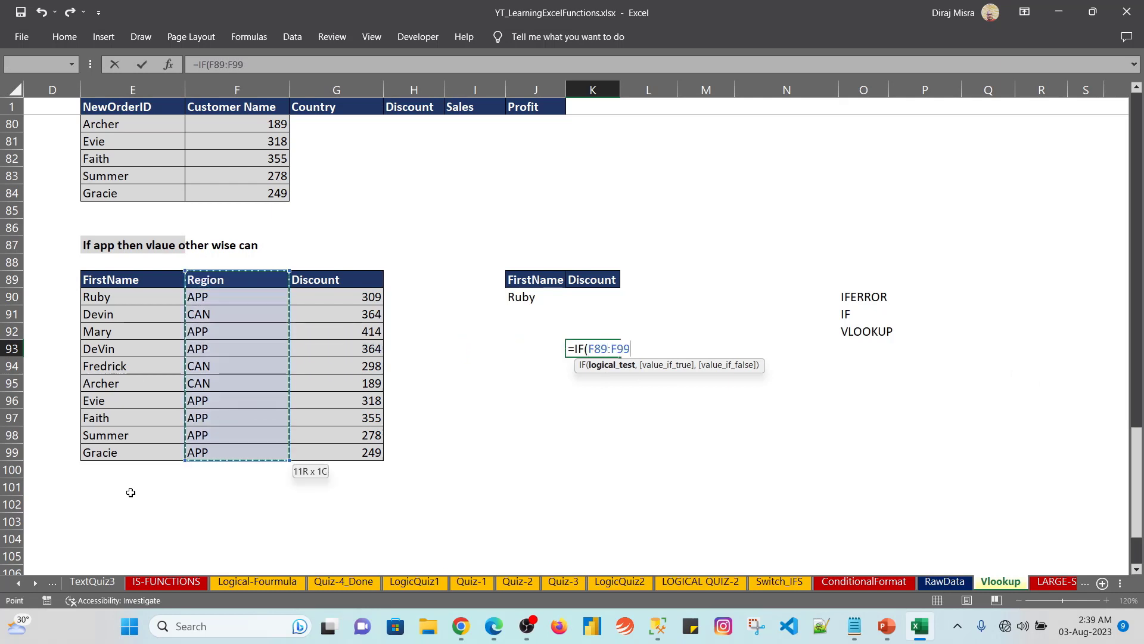
{"action": "key", "text": "F4"}
{"action": "type", "text": "="}
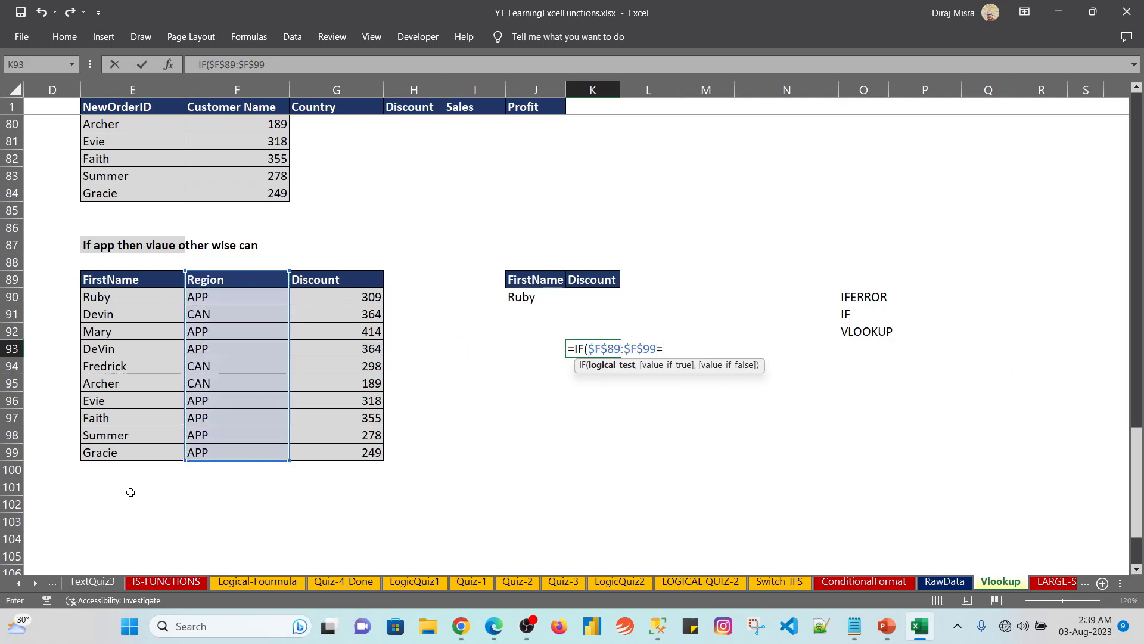
{"action": "type", "text": "\"APP\""}
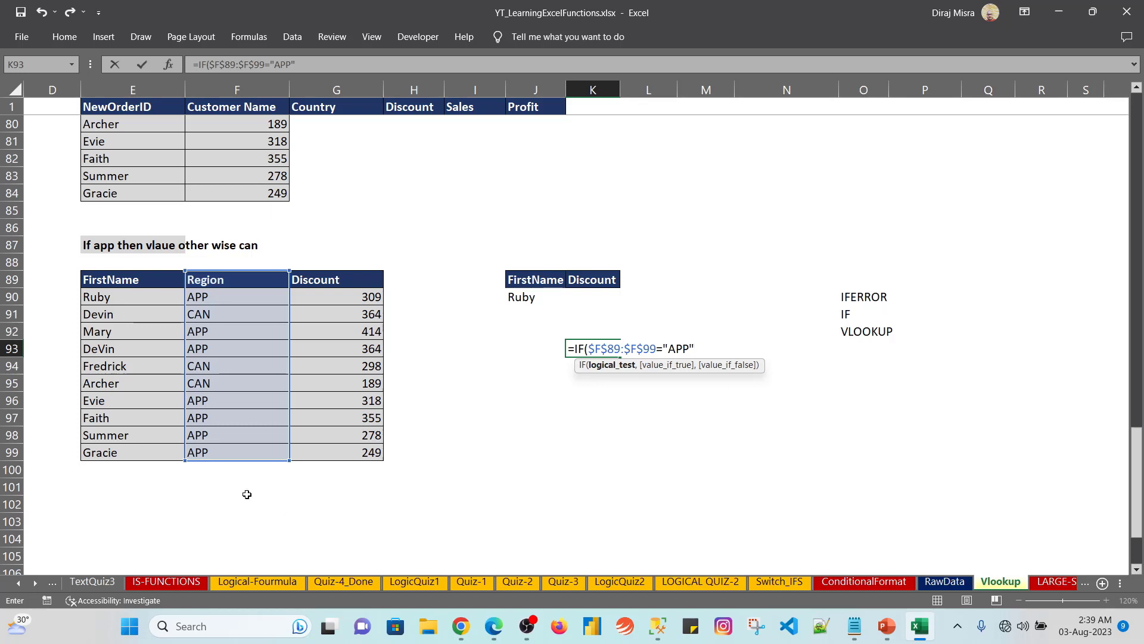
- Complete the K93 IF formula to return $E$89:$E$99 when true and an empty string "" otherwise
{"action": "type", "text": ","}
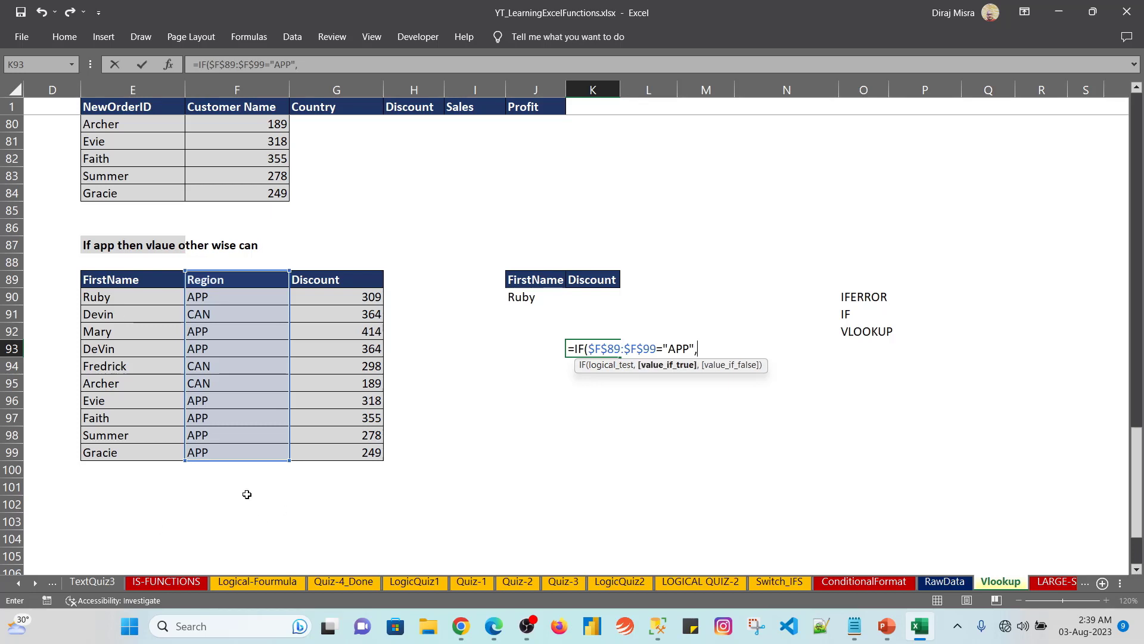
{"action": "left_click", "coordinate": [111, 281]}
{"action": "left_click_drag", "start_coordinate": [112, 281], "coordinate": [108, 450]}
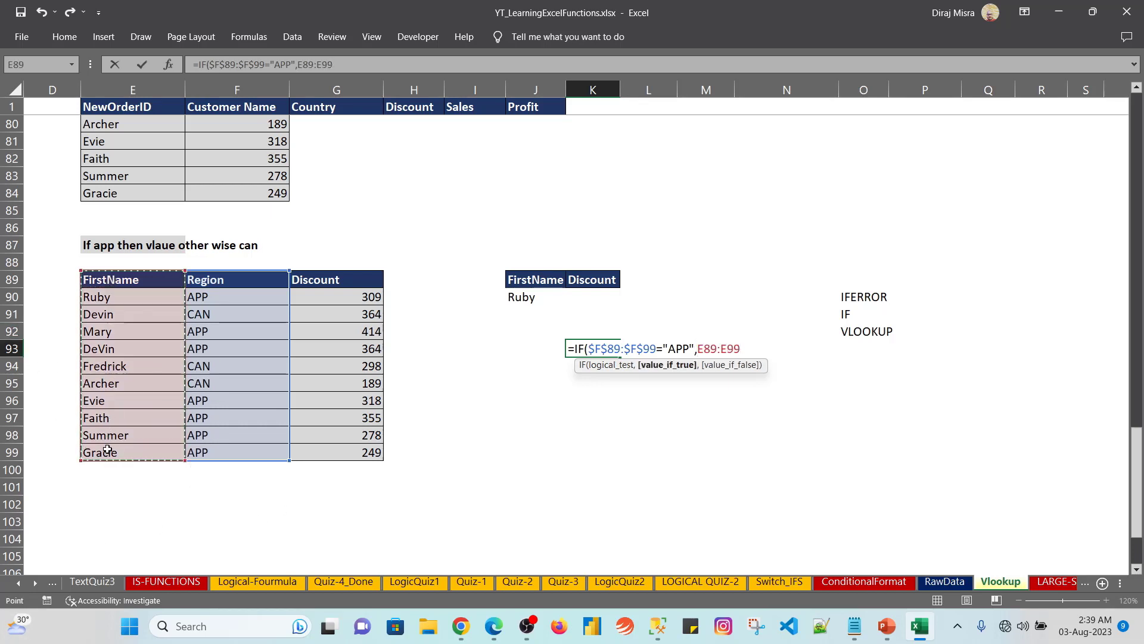
{"action": "key", "text": "F4"}
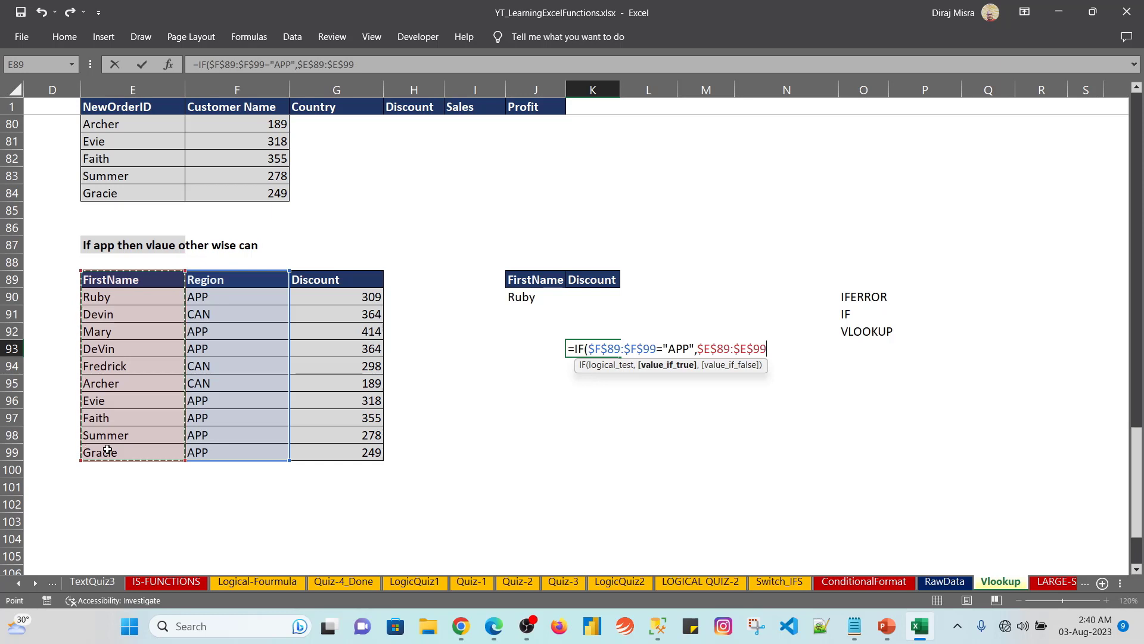
{"action": "type", "text": ",\"\""}
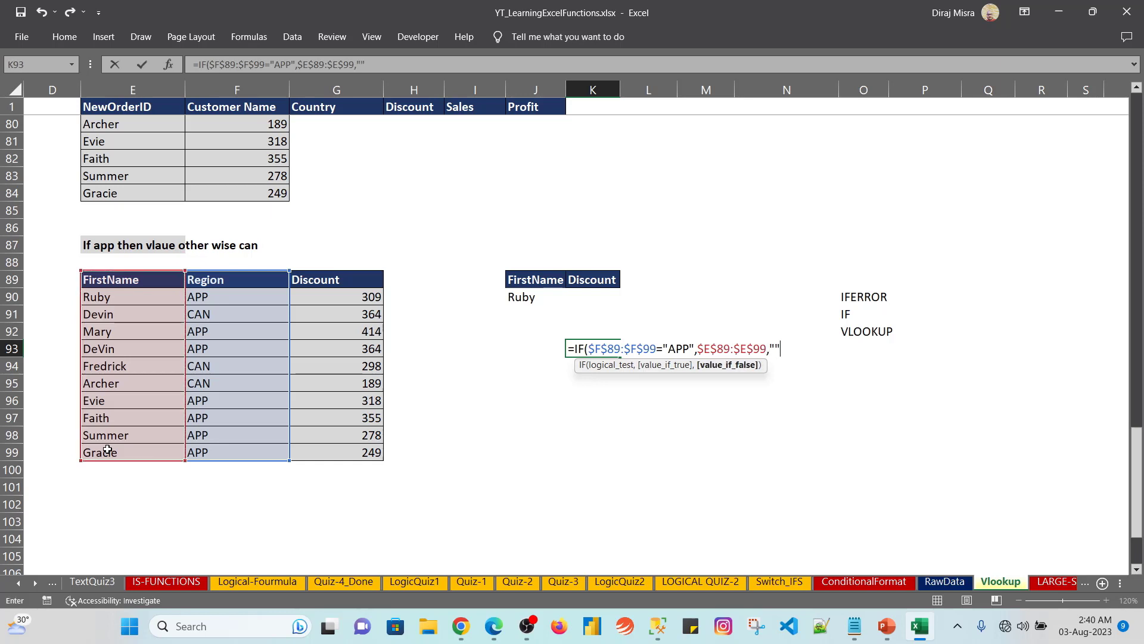
{"action": "type", "text": ")"}
{"action": "key", "text": "Return"}
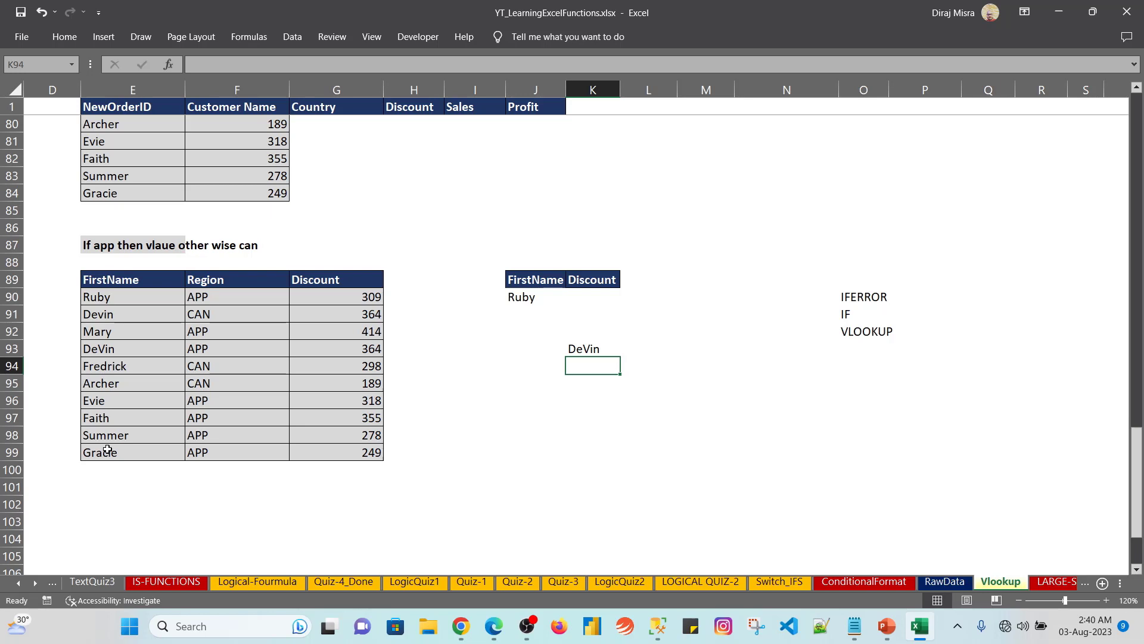
- Copy the full text of the IF formula in K93, keeping the cell as it is
{"action": "key", "text": "Up"}
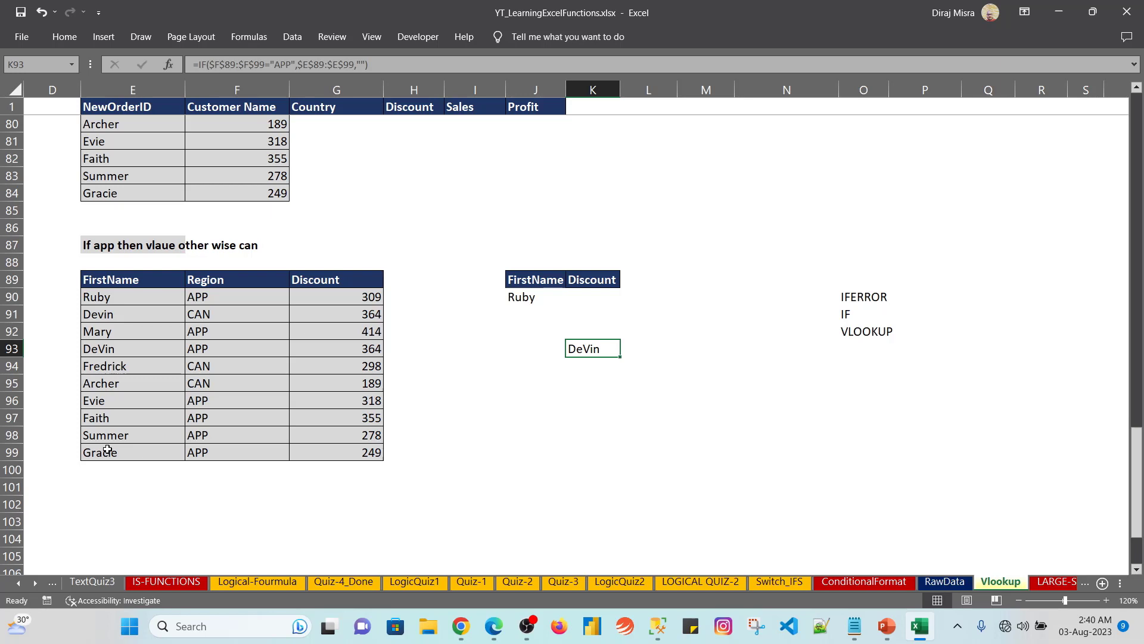
{"action": "key", "text": "F2"}
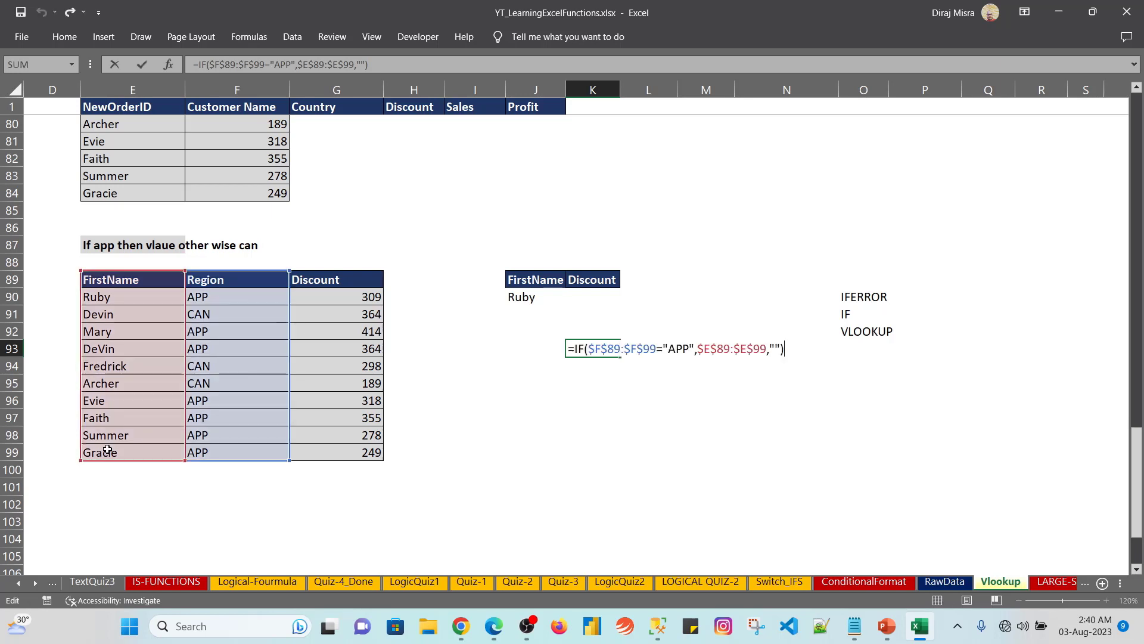
{"action": "key", "text": "shift+Home"}
{"action": "key", "text": "ctrl+c"}
{"action": "key", "text": "shift+Return"}
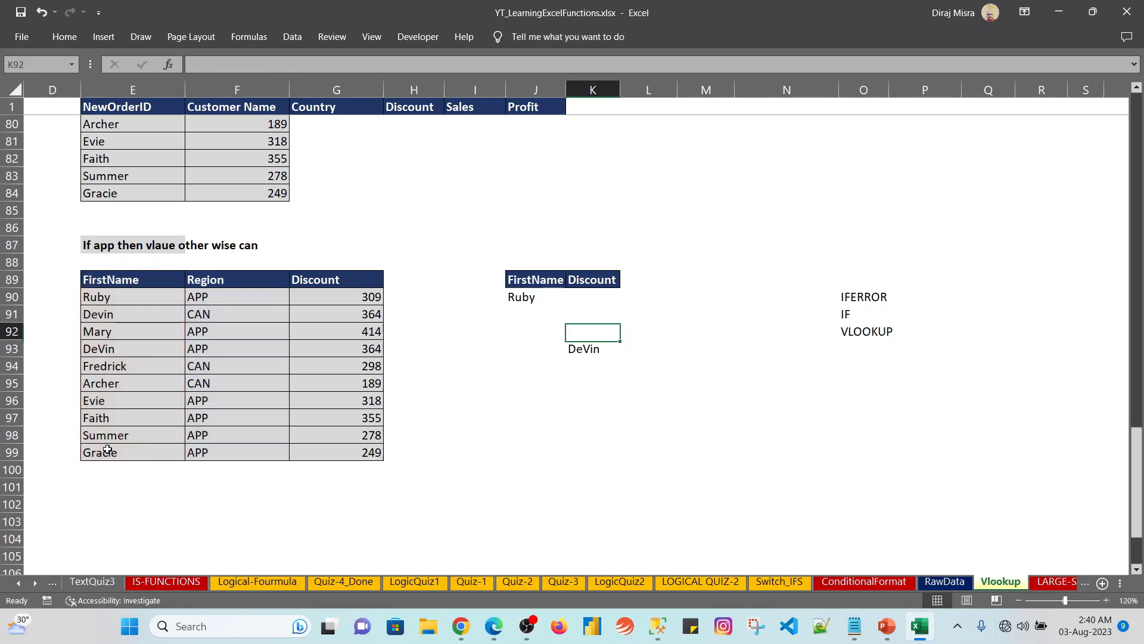
- Begin a VLOOKUP formula in K90 with the column-locked reference $J90 as the lookup value
{"action": "key", "text": "Up"}
{"action": "key", "text": "Up"}
{"action": "type", "text": "=vl"}
{"action": "key", "text": "Tab"}
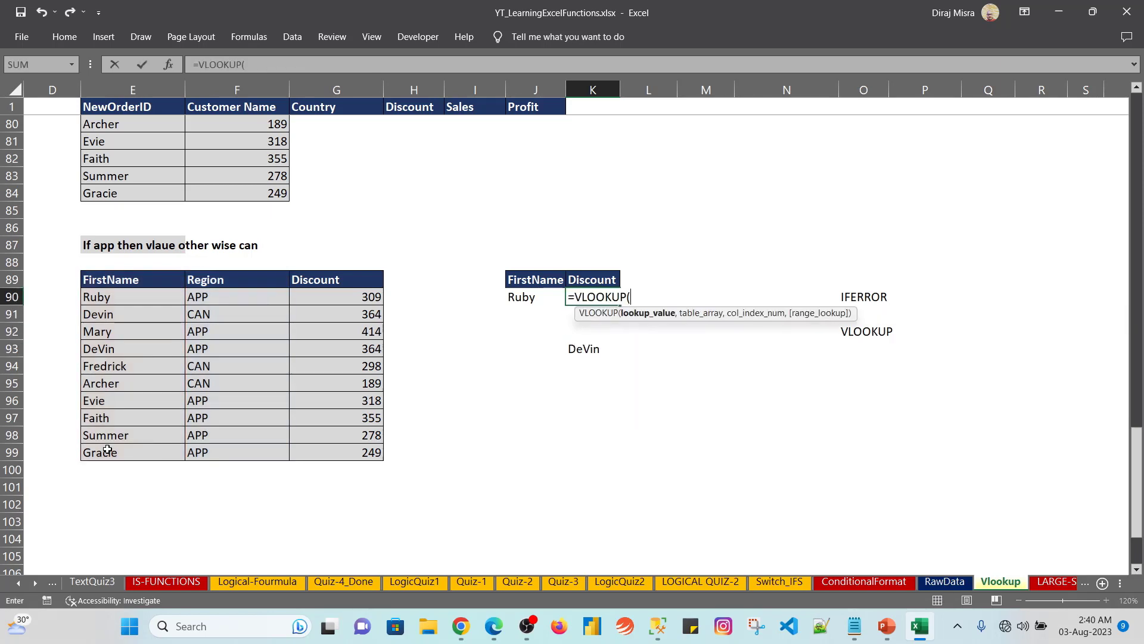
{"action": "key", "text": "Left"}
{"action": "key", "text": "F4"}
{"action": "key", "text": "F4"}
{"action": "key", "text": "F4"}
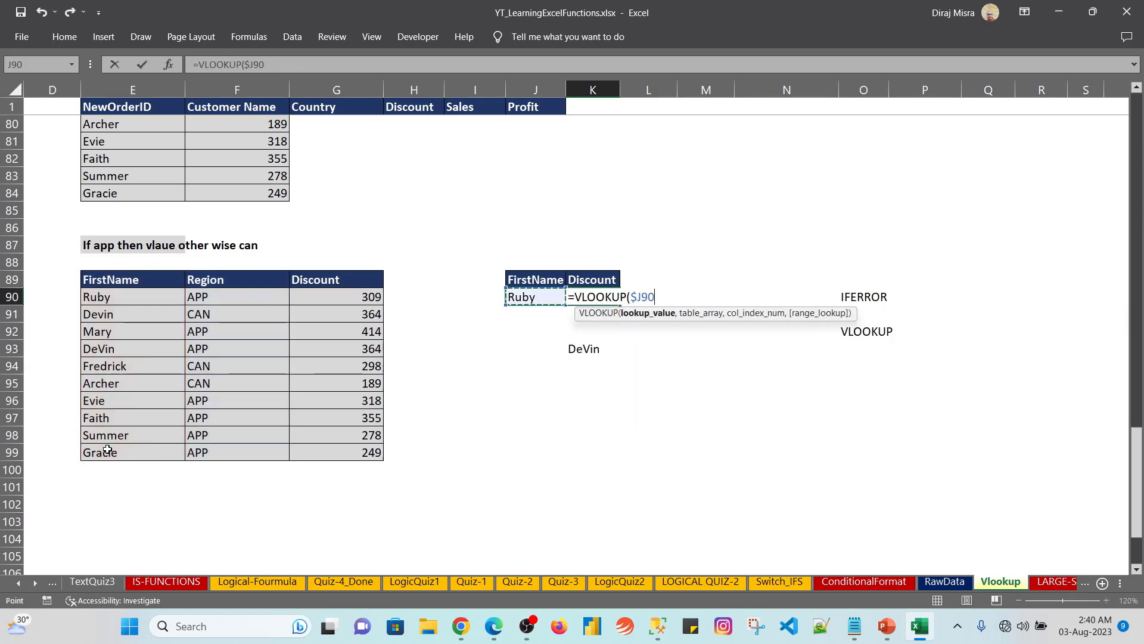
{"action": "type", "text": ","}
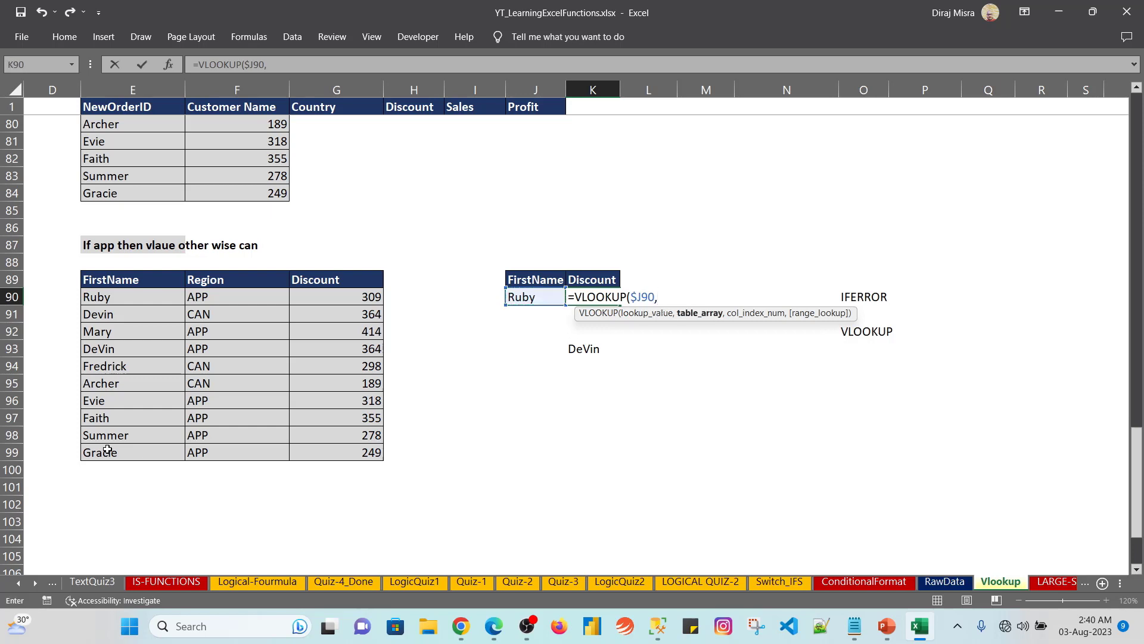
- Paste the copied IF formula as the table array of the K90 VLOOKUP and remove its extra equals sign
{"action": "key", "text": "ctrl+v"}
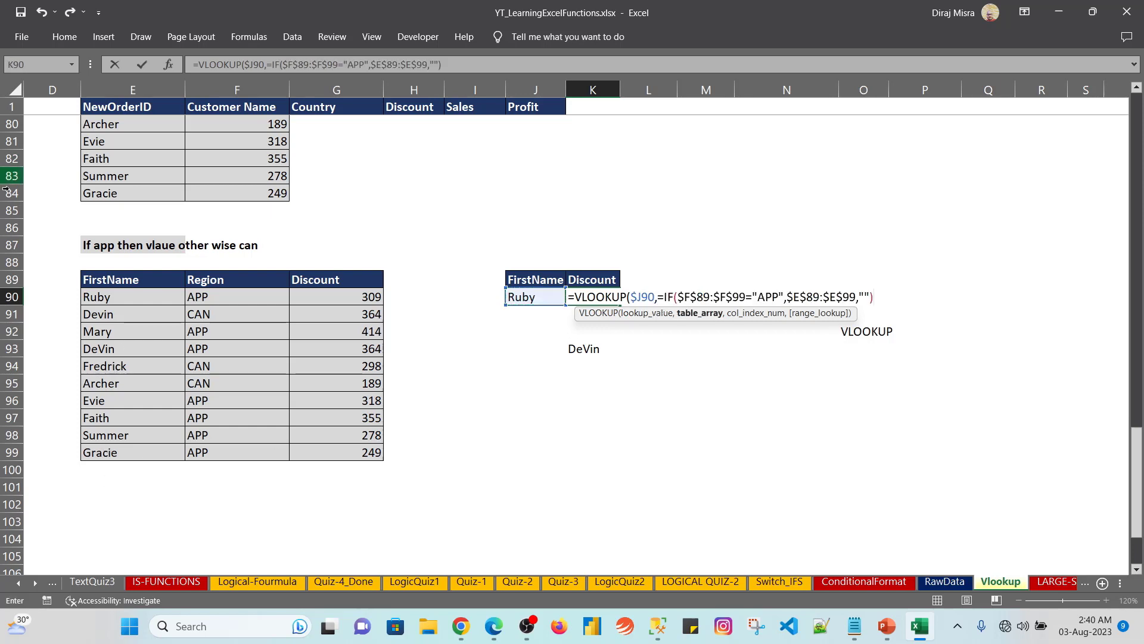
{"action": "left_click", "coordinate": [272, 65]}
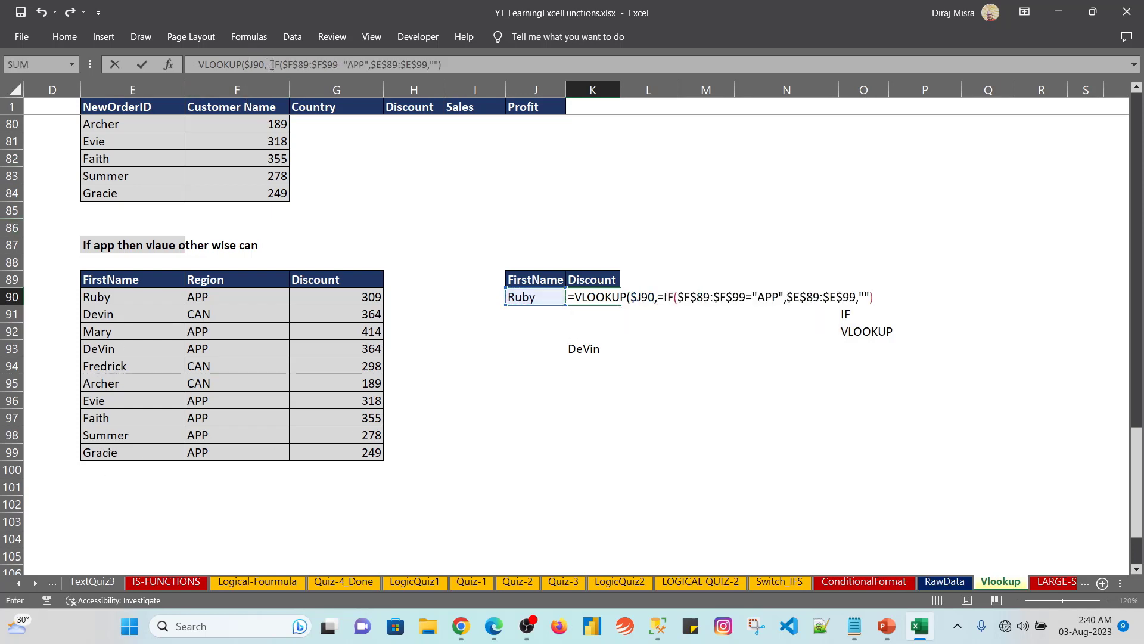
{"action": "key", "text": "BackSpace"}
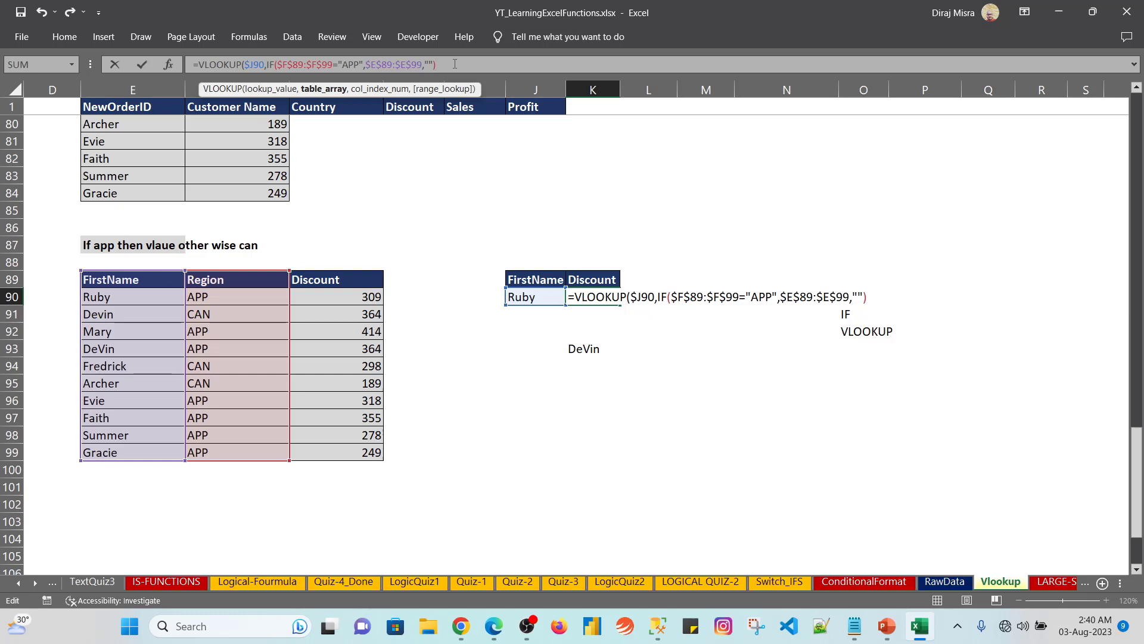
{"action": "type", "text": ","}
{"action": "key", "text": "BackSpace"}
{"action": "key", "text": "BackSpace"}
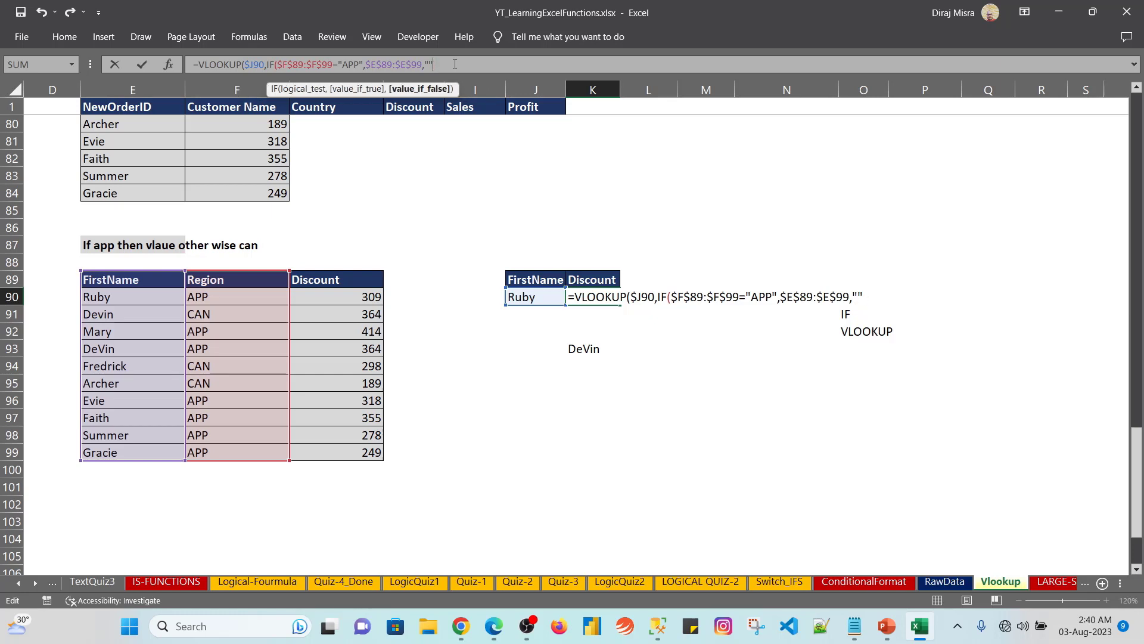
{"action": "type", "text": ")"}
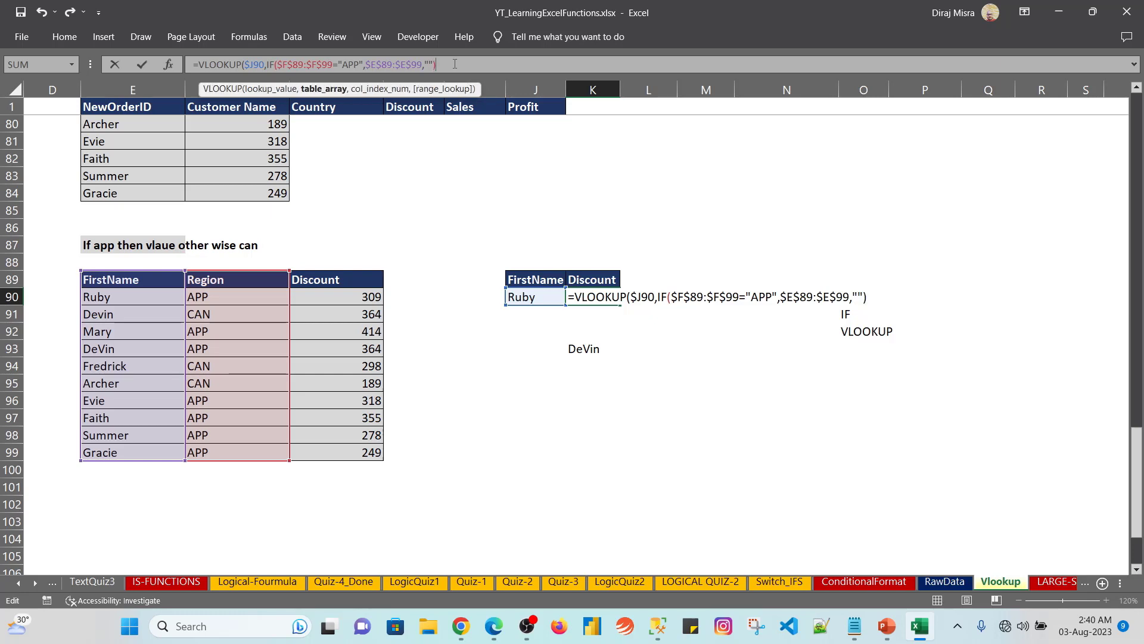
- Complete the K90 VLOOKUP with column index 3 and exact match 0 after the nested IF table array
{"action": "left_click", "coordinate": [267, 89]}
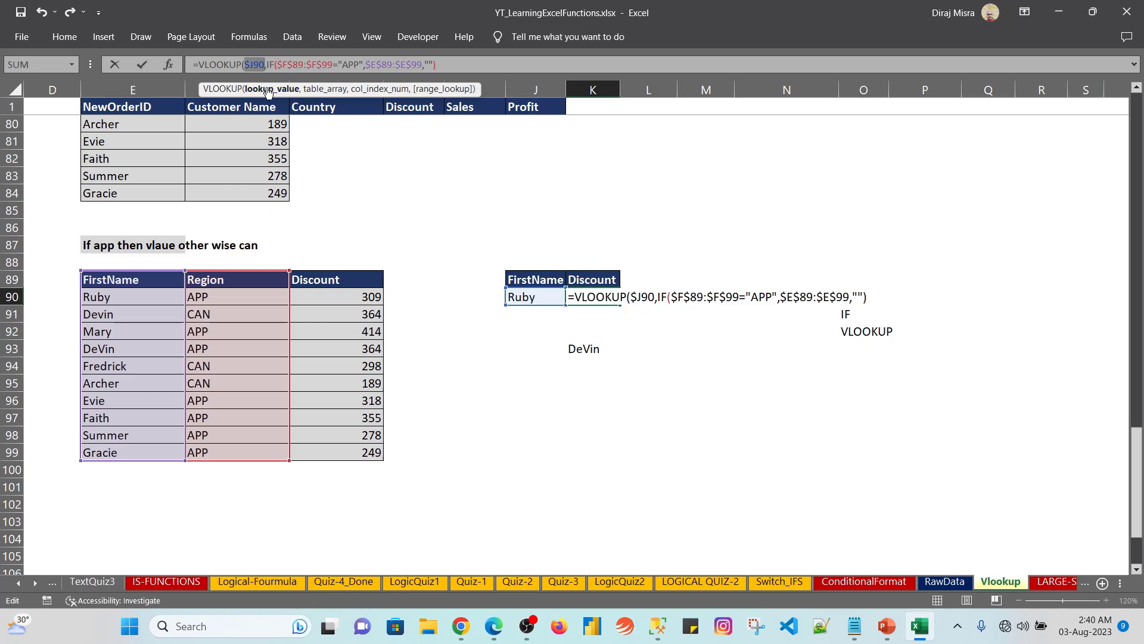
{"action": "left_click", "coordinate": [317, 91]}
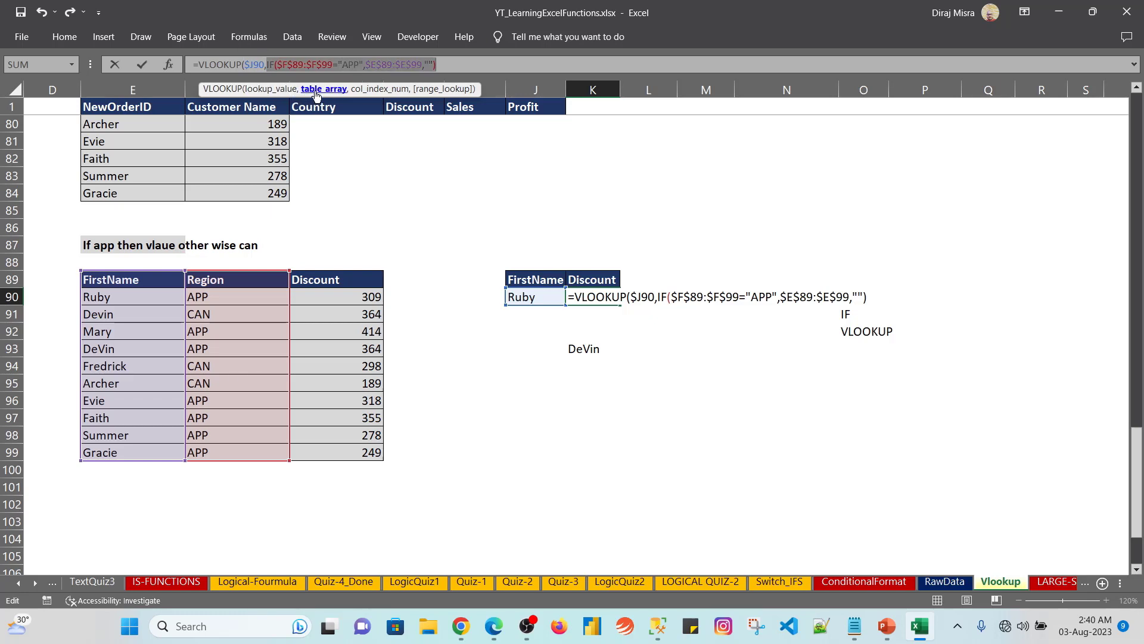
{"action": "left_click", "coordinate": [453, 62]}
{"action": "type", "text": ","}
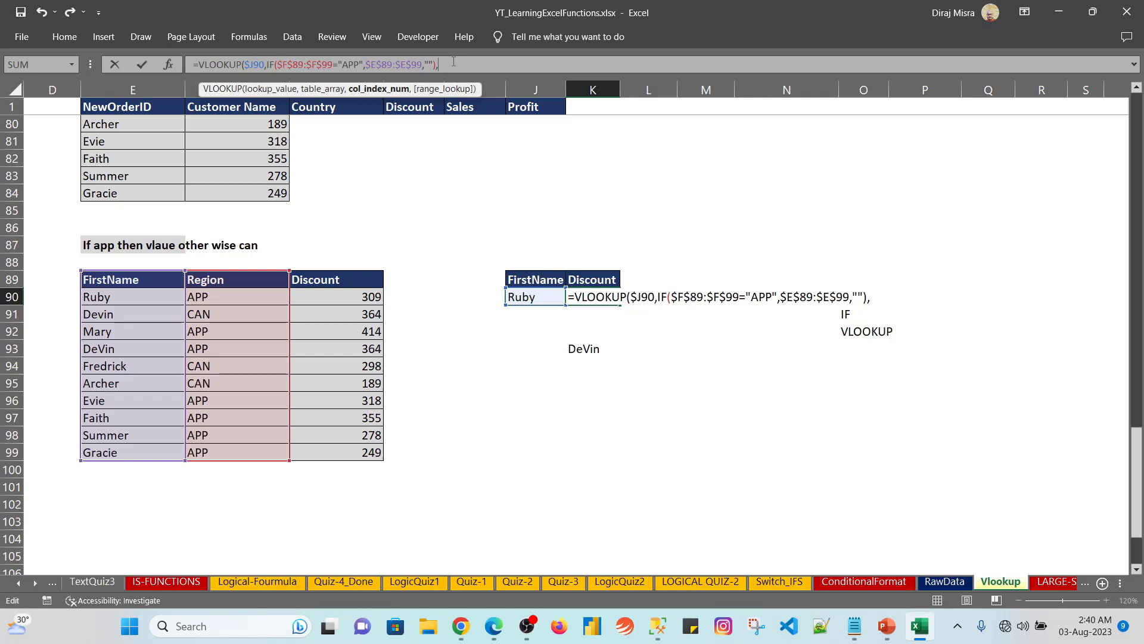
{"action": "type", "text": "3,0"}
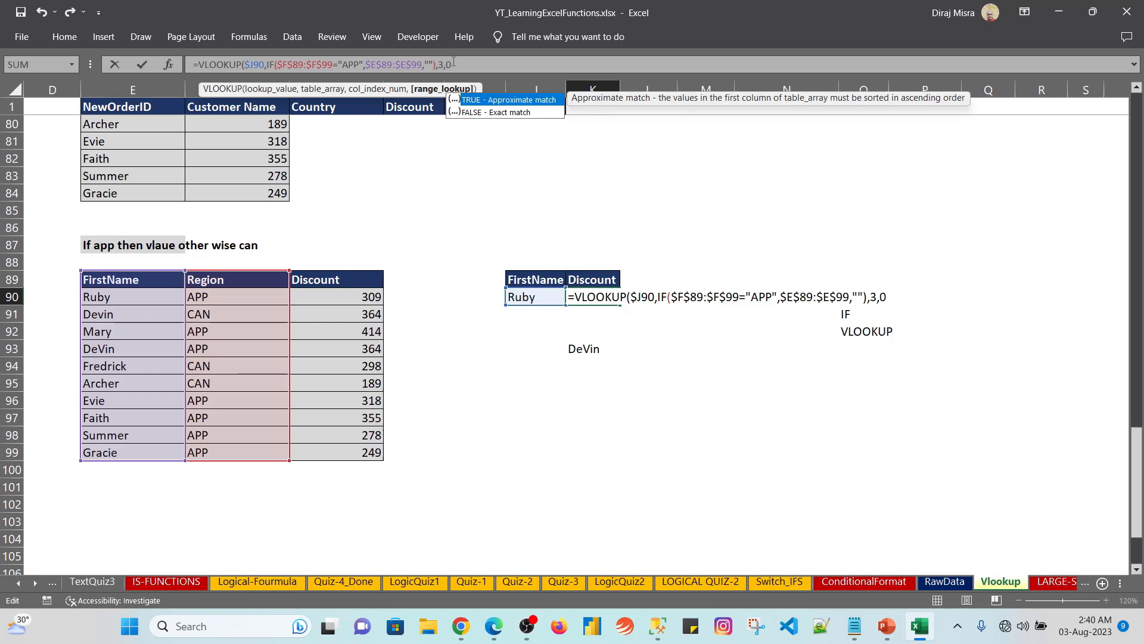
{"action": "type", "text": ")"}
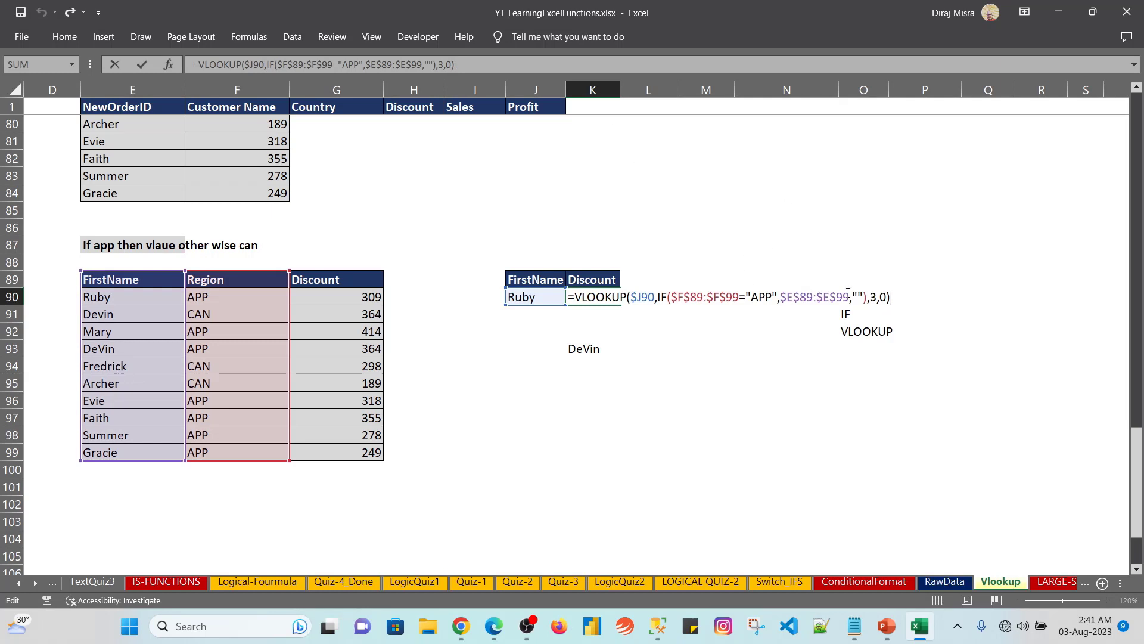
- Replace the IF's value-if-true range in K90 with $E$89:$G$99 and enter the VLOOKUP as an array formula
{"action": "left_click", "coordinate": [848, 293]}
{"action": "key", "text": "BackSpace"}
{"action": "key", "text": "BackSpace"}
{"action": "key", "text": "BackSpace"}
{"action": "key", "text": "BackSpace"}
{"action": "key", "text": "BackSpace"}
{"action": "key", "text": "BackSpace"}
{"action": "key", "text": "BackSpace"}
{"action": "key", "text": "BackSpace"}
{"action": "key", "text": "BackSpace"}
{"action": "key", "text": "BackSpace"}
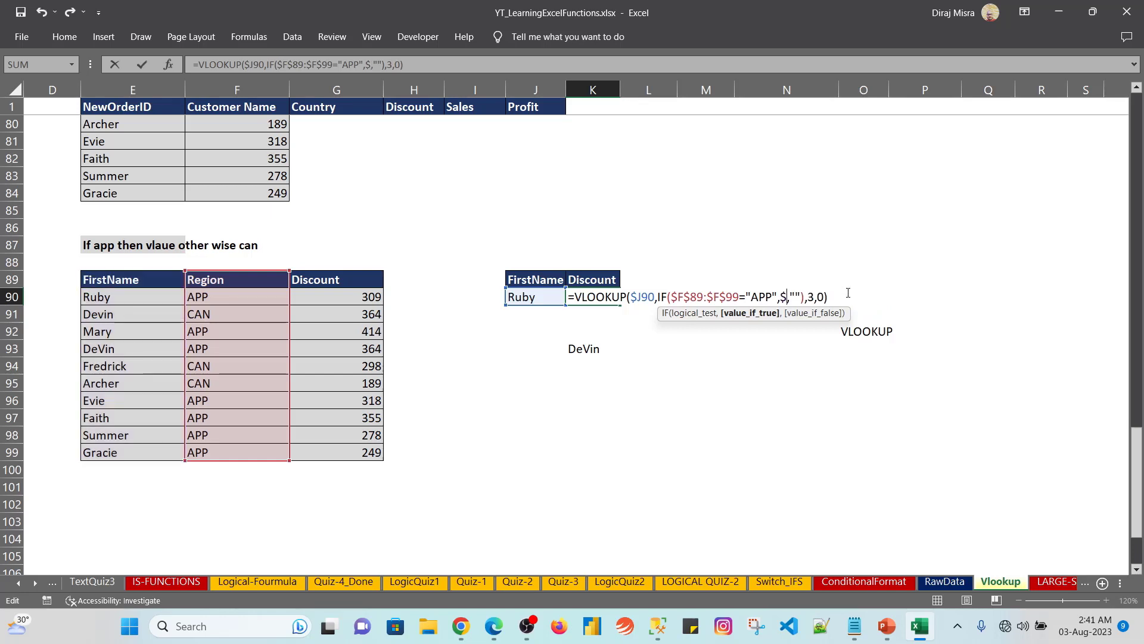
{"action": "key", "text": "BackSpace"}
{"action": "left_click_drag", "start_coordinate": [136, 282], "coordinate": [372, 453]}
{"action": "key", "text": "Return"}
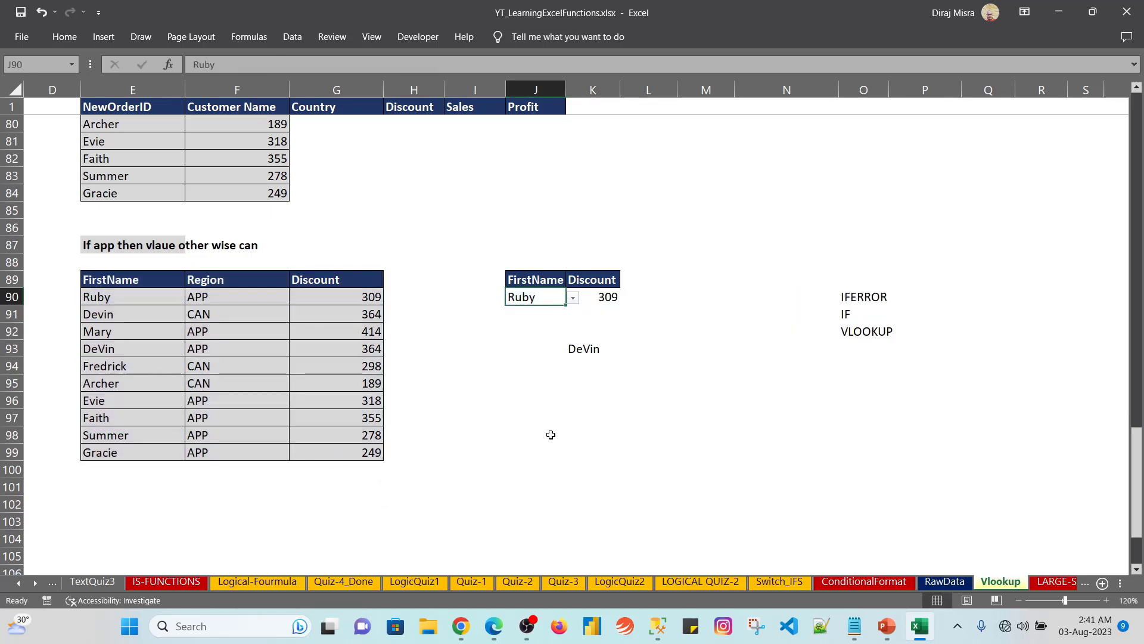
- Wrap the K90 VLOOKUP in IFERROR with "CAN" as the error value and enter it as an array formula
{"action": "key", "text": "Right"}
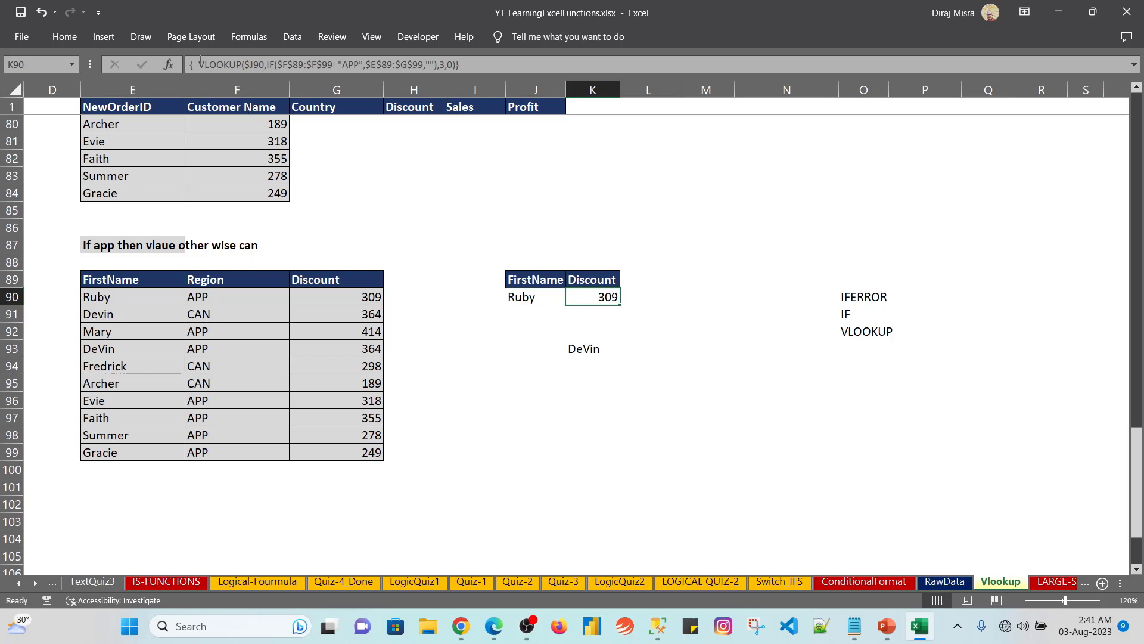
{"action": "left_click", "coordinate": [200, 63]}
{"action": "type", "text": "IFERROR("}
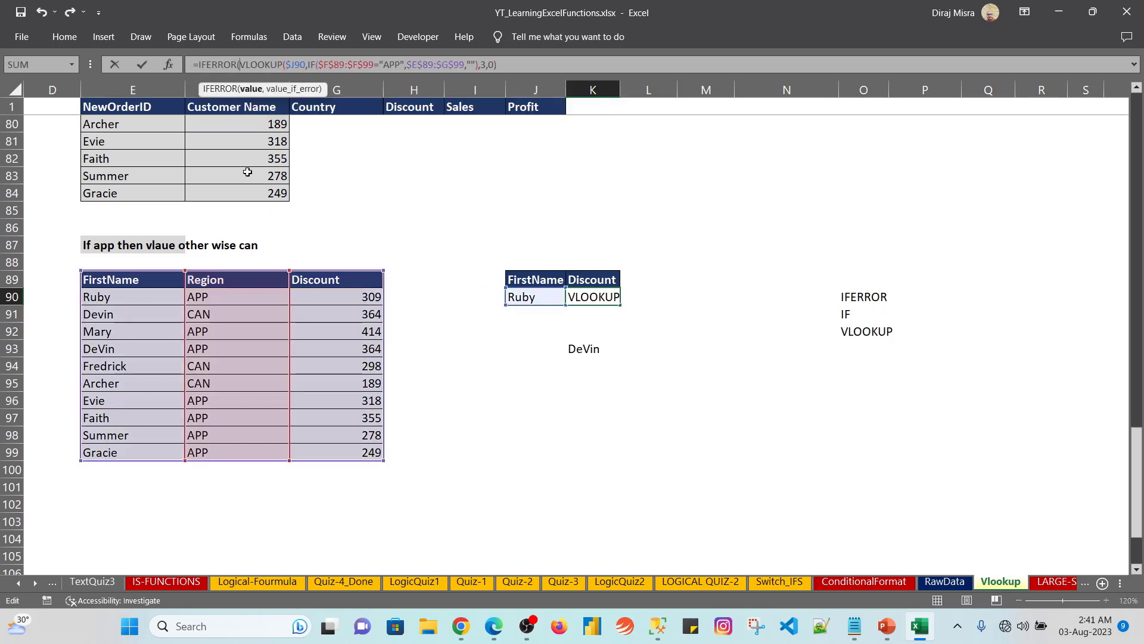
{"action": "left_click", "coordinate": [500, 64]}
{"action": "type", "text": ",\"CAN\")"}
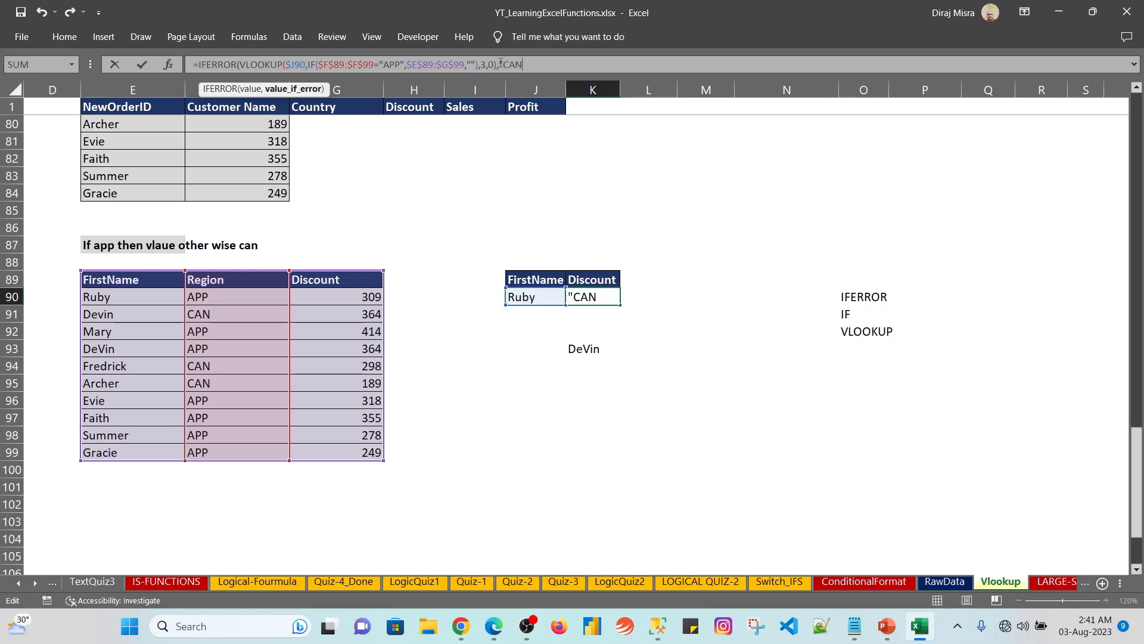
{"action": "key", "text": "ctrl+shift+Return"}
{"action": "left_click", "coordinate": [499, 63]}
{"action": "key", "text": "Return"}
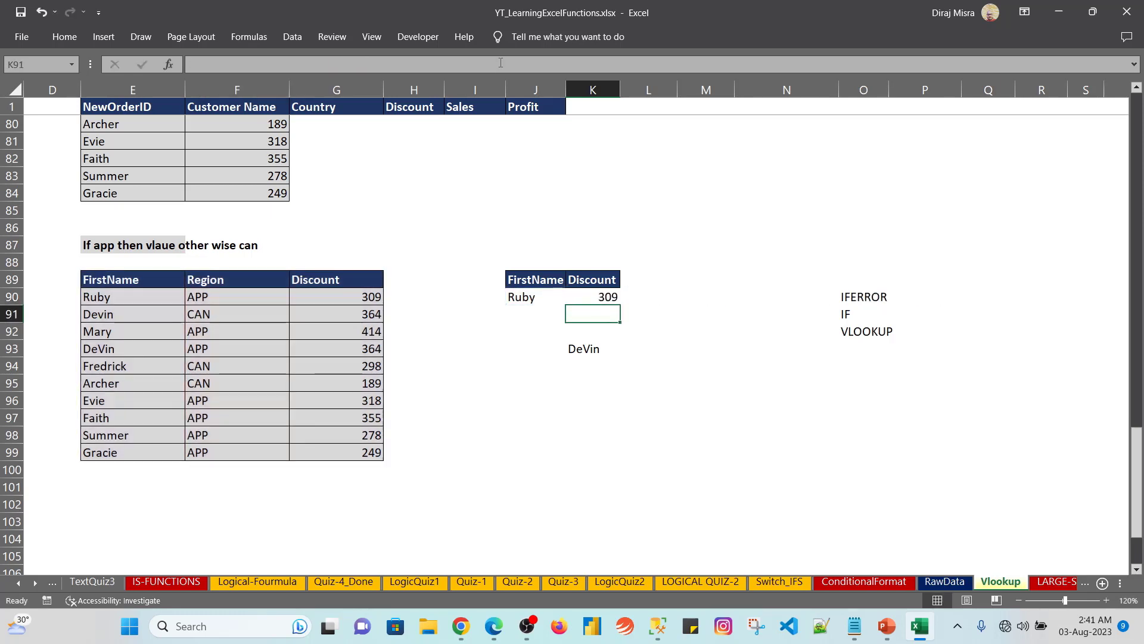
{"action": "key", "text": "Up"}
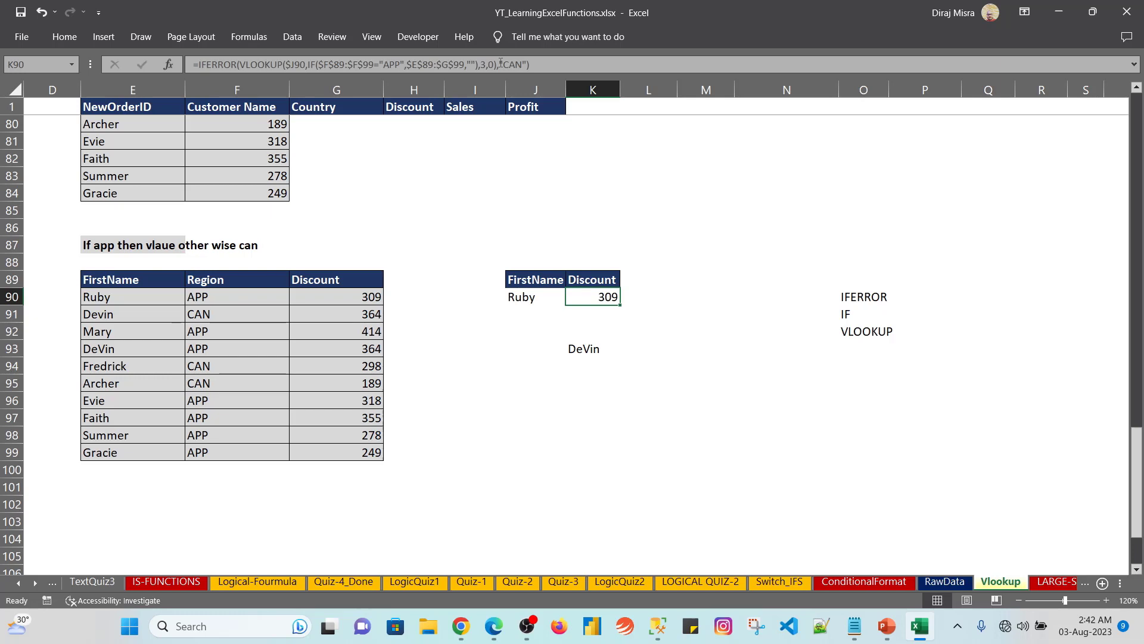
{"action": "key", "text": "F2"}
{"action": "key", "text": "ctrl+shift+Return"}
- Choose the second first name in the list as the lookup value in J90
{"action": "key", "text": "Left"}
{"action": "key", "text": "alt+Down"}
{"action": "key", "text": "Down"}
{"action": "key", "text": "Return"}
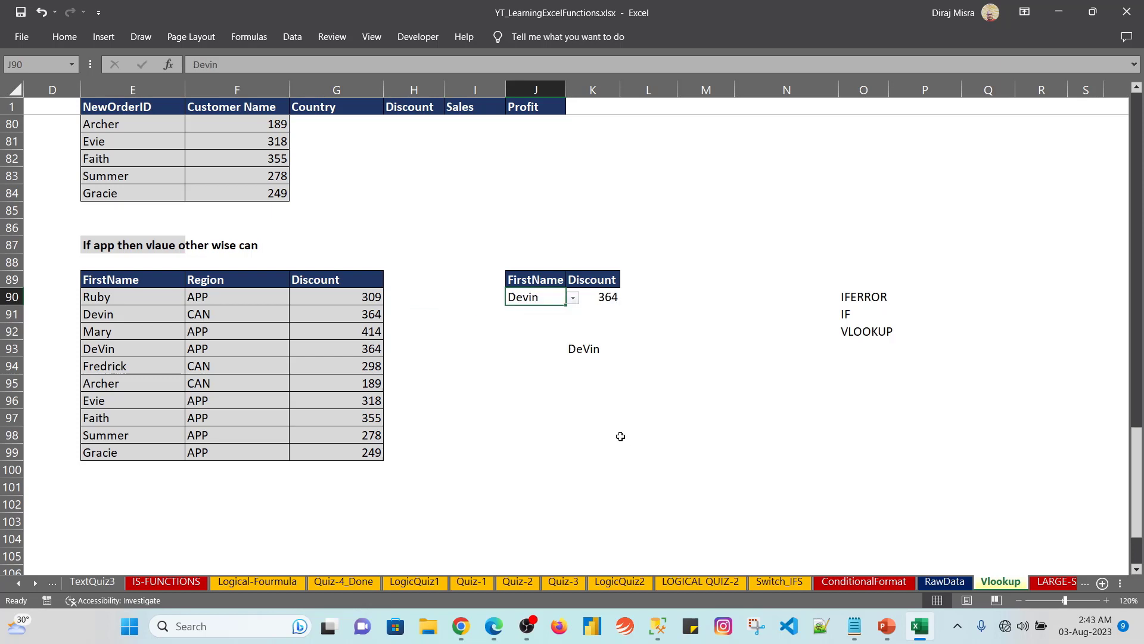
- Review the FirstName, Region and Discount data in E89:G99 against the lookup in J90:K90
{"action": "key", "text": "Right"}
{"action": "key", "text": "Left"}
{"action": "key", "text": "Left"}
{"action": "key", "text": "Left"}
{"action": "key", "text": "Left"}
{"action": "key", "text": "Left"}
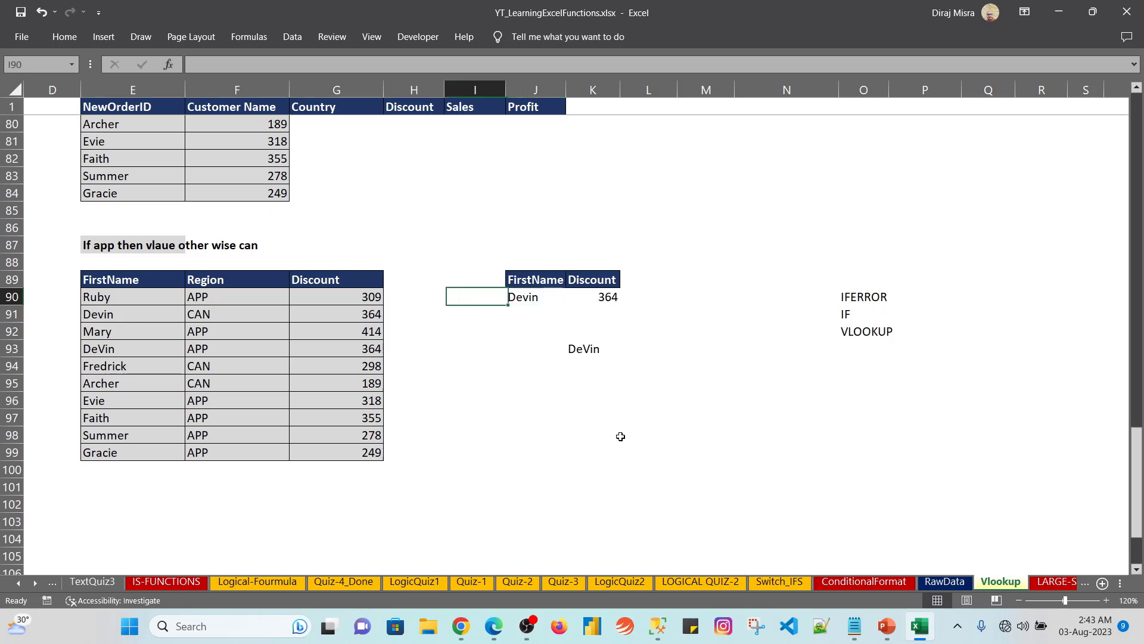
{"action": "key", "text": "Up"}
{"action": "key", "text": "ctrl+shift+Down"}
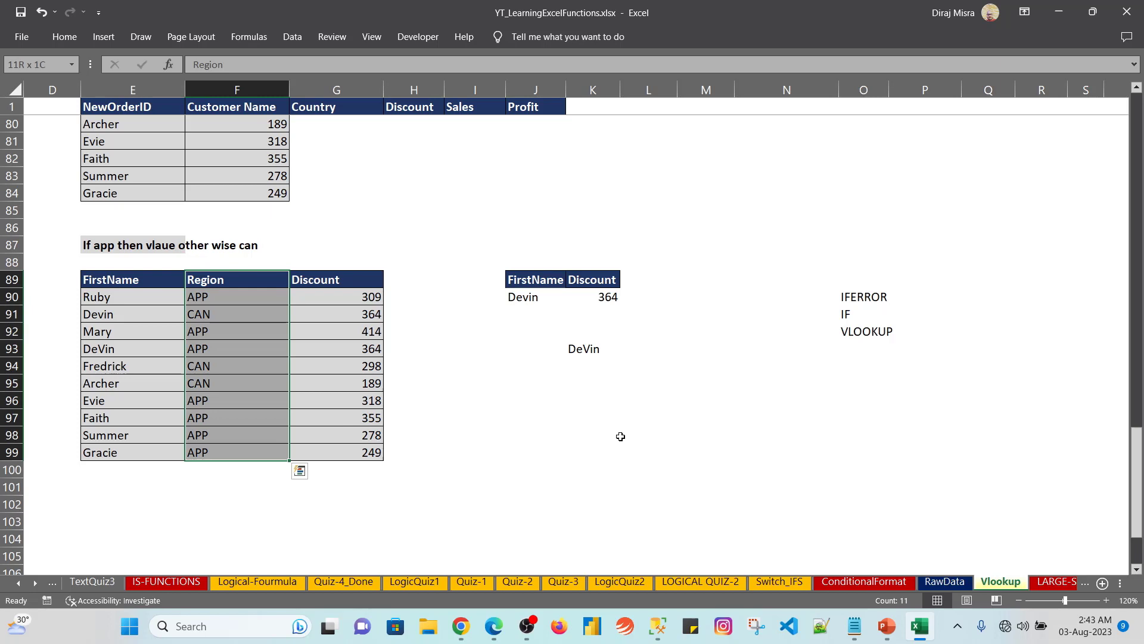
{"action": "key", "text": "Right"}
{"action": "key", "text": "Right"}
{"action": "key", "text": "Right"}
{"action": "key", "text": "Right"}
{"action": "key", "text": "Right"}
{"action": "key", "text": "ctrl+Left"}
{"action": "key", "text": "ctrl+Left"}
{"action": "key", "text": "ctrl+Left"}
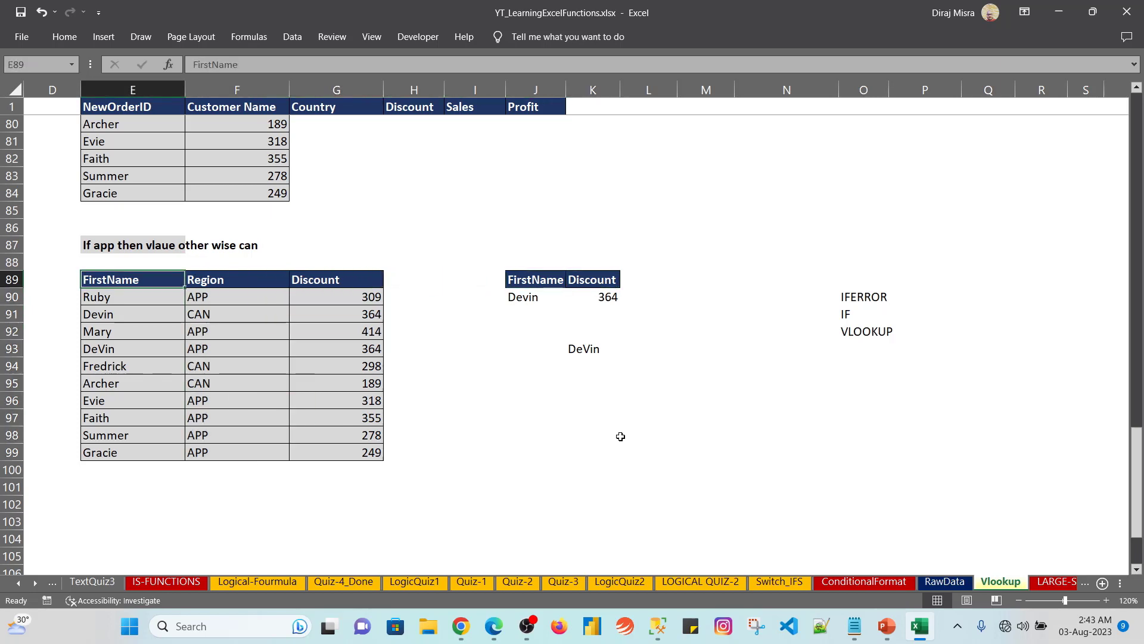
{"action": "key", "text": "ctrl+shift+Down"}
{"action": "key", "text": "ctrl+shift+Down"}
{"action": "key", "text": "Up"}
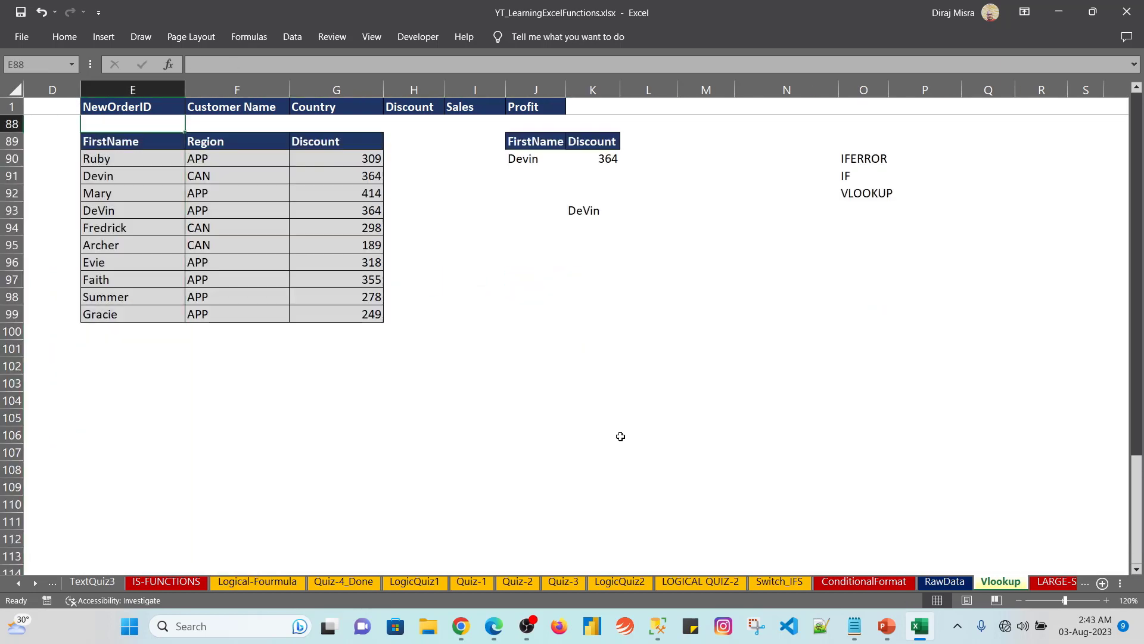
{"action": "key", "text": "Down"}
{"action": "key", "text": "shift+Down"}
{"action": "key", "text": "shift+Down"}
{"action": "key", "text": "shift+Down"}
{"action": "key", "text": "shift+Down"}
{"action": "key", "text": "shift+Down"}
{"action": "key", "text": "shift+Down"}
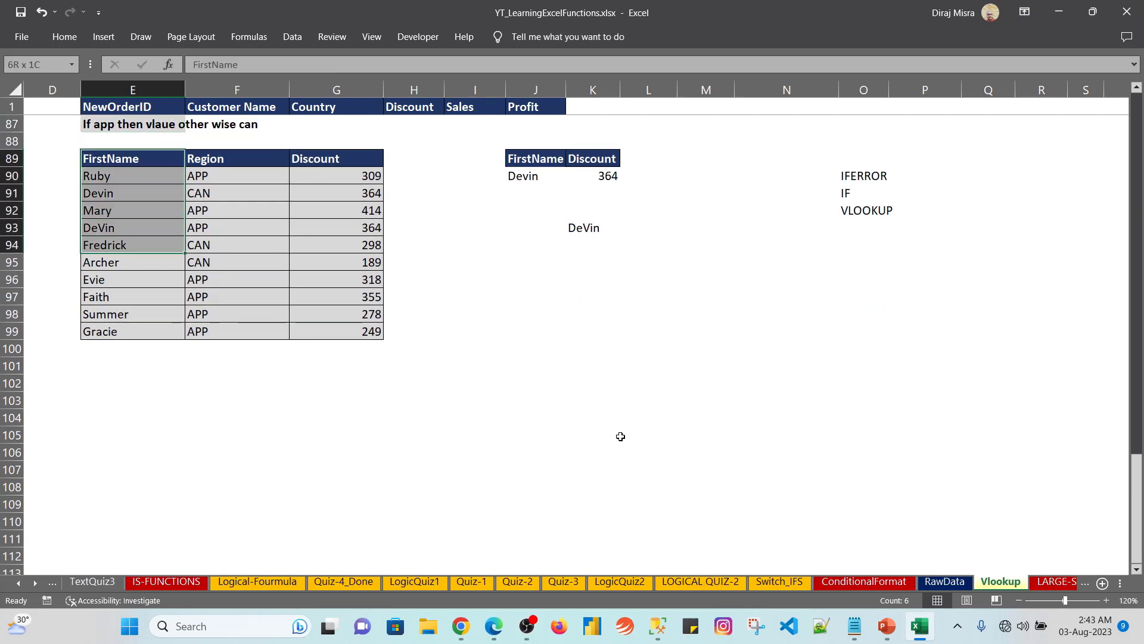
{"action": "key", "text": "ctrl+a"}
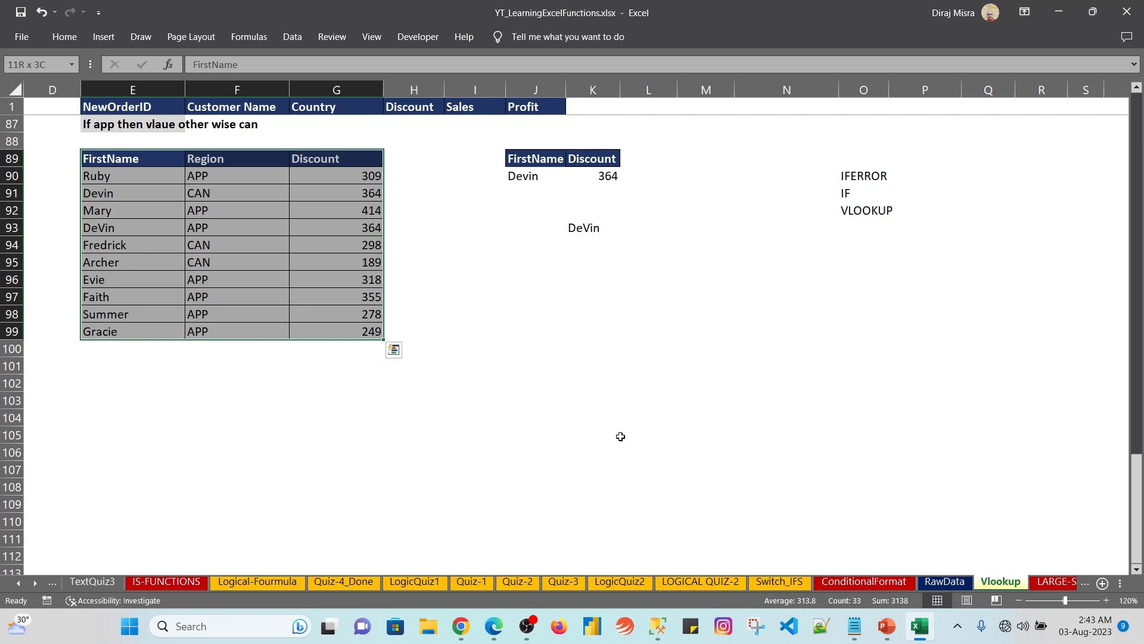
{"action": "key", "text": "Right"}
{"action": "key", "text": "Right"}
{"action": "key", "text": "Right"}
{"action": "key", "text": "Right"}
{"action": "key", "text": "Right"}
{"action": "key", "text": "Right"}
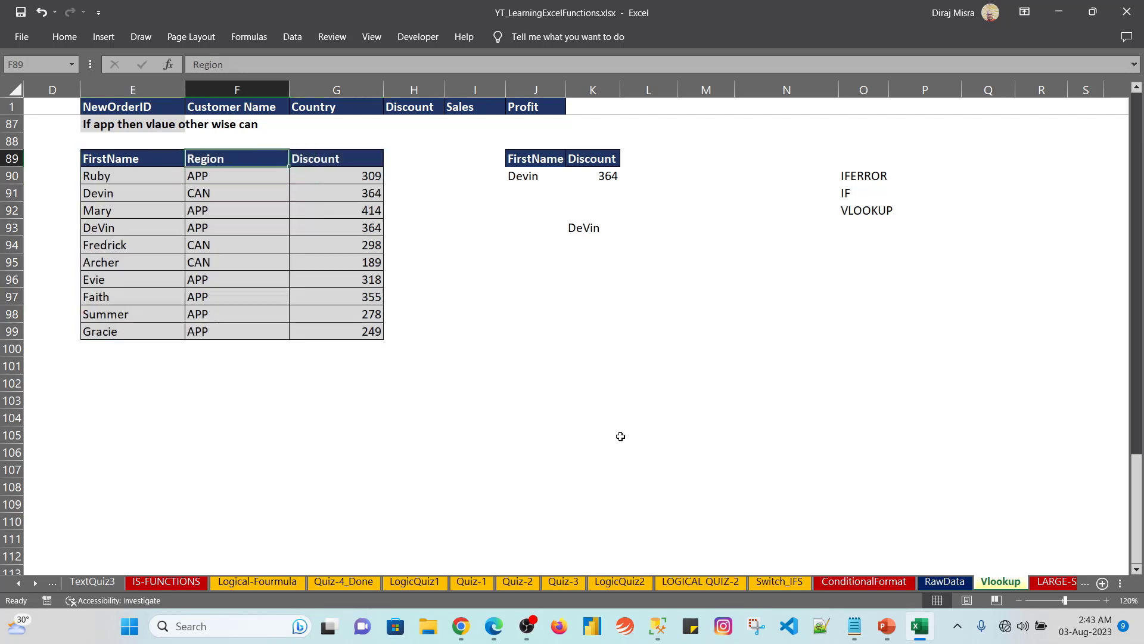
{"action": "key", "text": "Down"}
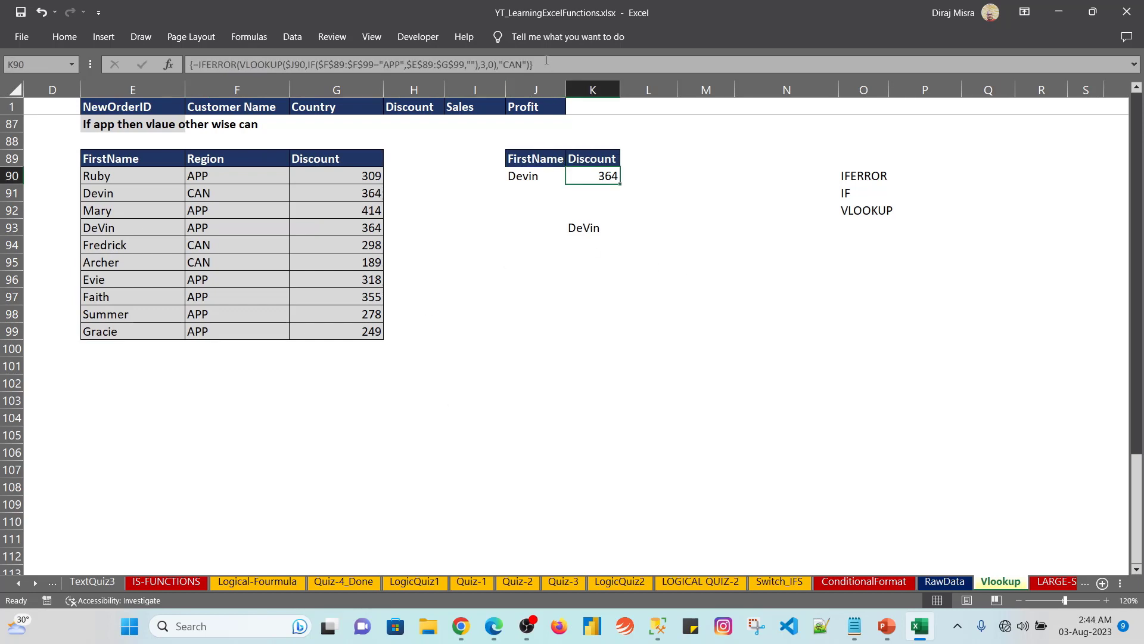
- Replace K93's content with K90's formula as visible text: =IFERROR(VLOOKUP($J90,IF($F$89:$F$99="APP",$E$89:$G$99,""),3,0),"CAN")
{"action": "key", "text": "Down"}
{"action": "key", "text": "Down"}
{"action": "key", "text": "Down"}
{"action": "key", "text": "Down"}
{"action": "key", "text": "Up"}
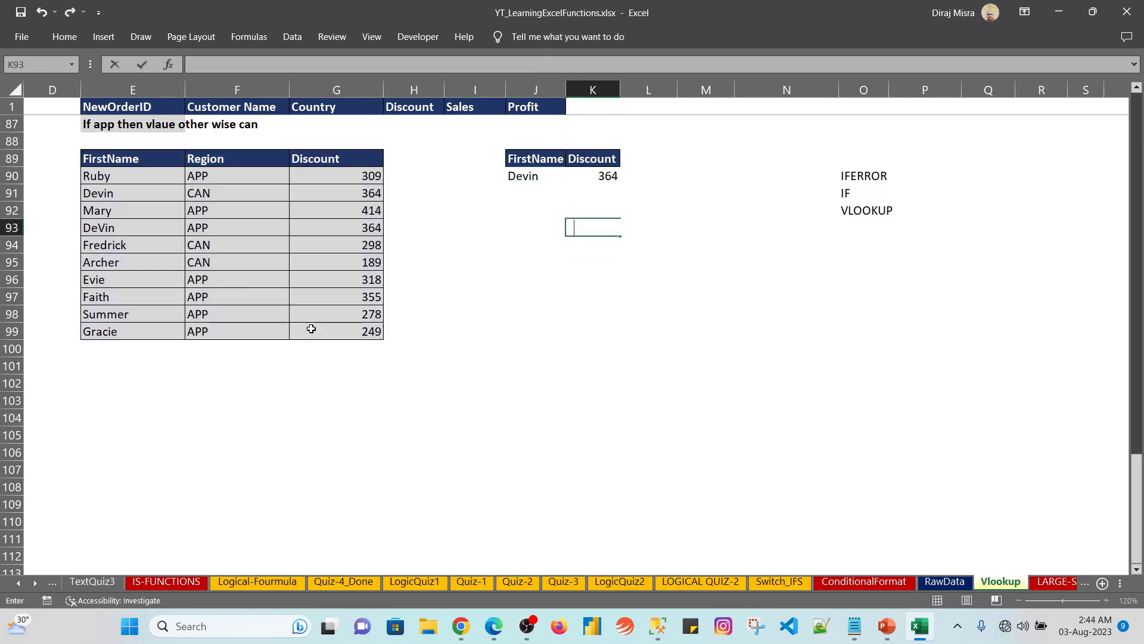
{"action": "type", "text": "=IFERROR(VLOOKUP($J90,IF($F$89:$F$99=\"APP\",$E$89:$G$99,\"\"),3,0),\"CAN\")"}
{"action": "key", "text": "Return"}
{"action": "key", "text": "Up"}
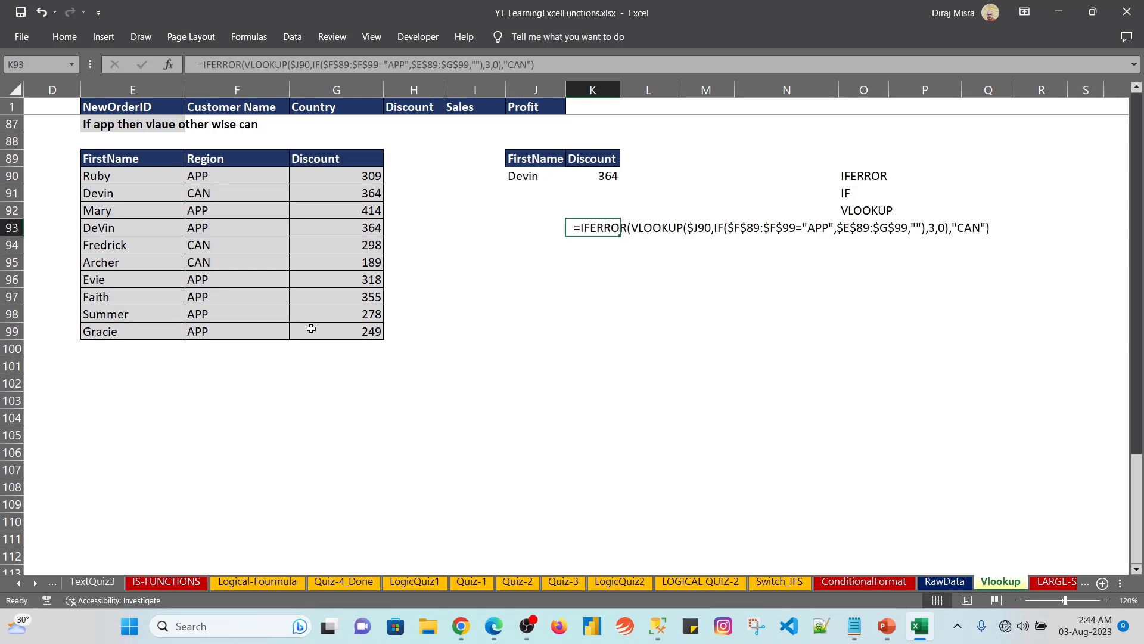
{"action": "key", "text": "Down"}
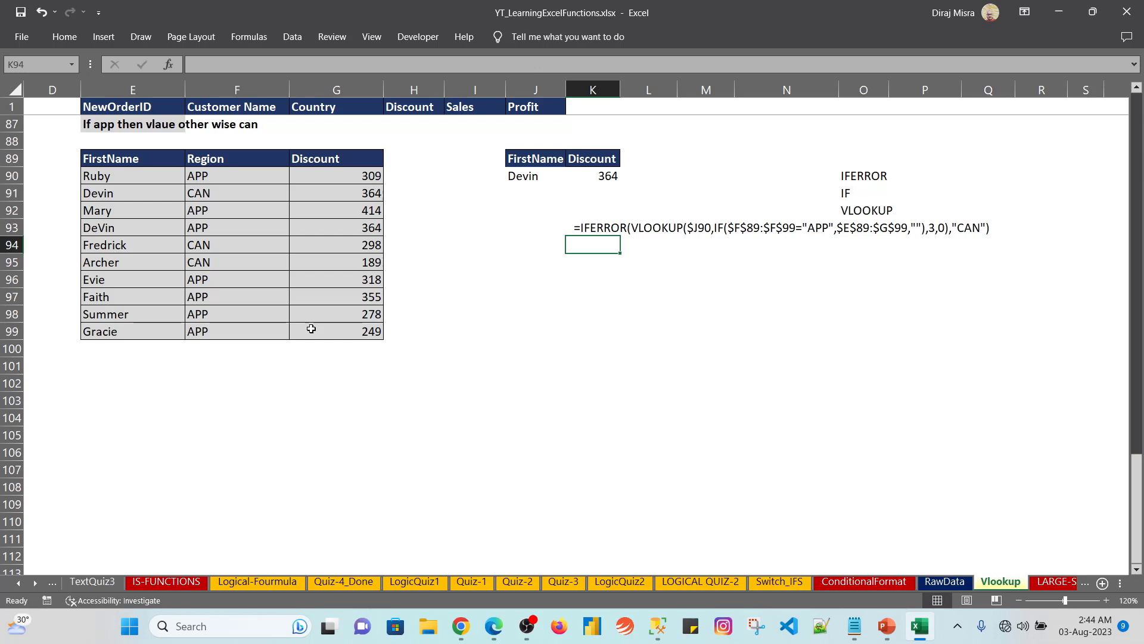
{"action": "key", "text": "Up"}
{"action": "key", "text": "Up"}
{"action": "key", "text": "Up"}
{"action": "key", "text": "Up"}
{"action": "key", "text": "Up"}
{"action": "key", "text": "Up"}
{"action": "key", "text": "Up"}
{"action": "key", "text": "Up"}
{"action": "key", "text": "Up"}
{"action": "key", "text": "Up"}
{"action": "key", "text": "Up"}
{"action": "key", "text": "Up"}
{"action": "key", "text": "Up"}
{"action": "key", "text": "Up"}
{"action": "key", "text": "Up"}
{"action": "key", "text": "Up"}
{"action": "key", "text": "Up"}
{"action": "key", "text": "Up"}
{"action": "key", "text": "Up"}
{"action": "key", "text": "Up"}
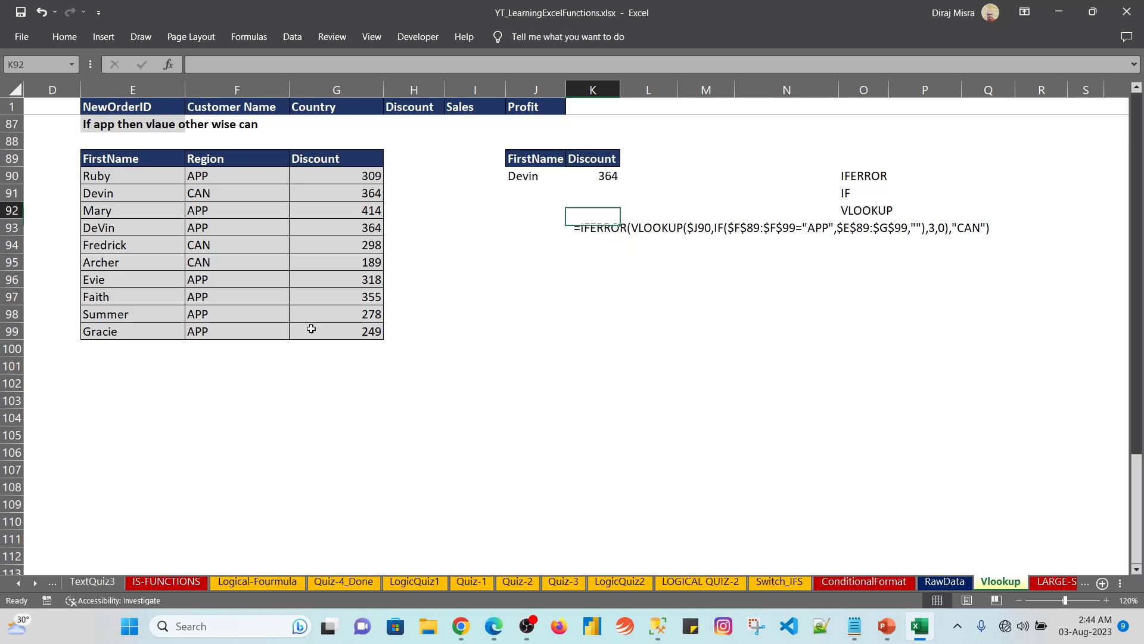
{"action": "key", "text": "Down"}
{"action": "key", "text": "Down"}
{"action": "key", "text": "Down"}
{"action": "key", "text": "Down"}
{"action": "key", "text": "Down"}
{"action": "key", "text": "Down"}
{"action": "key", "text": "Down"}
{"action": "key", "text": "Down"}
{"action": "key", "text": "Down"}
{"action": "key", "text": "Down"}
{"action": "key", "text": "Down"}
{"action": "key", "text": "Down"}
{"action": "key", "text": "Down"}
{"action": "key", "text": "Down"}
{"action": "key", "text": "Down"}
{"action": "key", "text": "Down"}
{"action": "key", "text": "Down"}
{"action": "key", "text": "Down"}
{"action": "key", "text": "Down"}
{"action": "key", "text": "Down"}
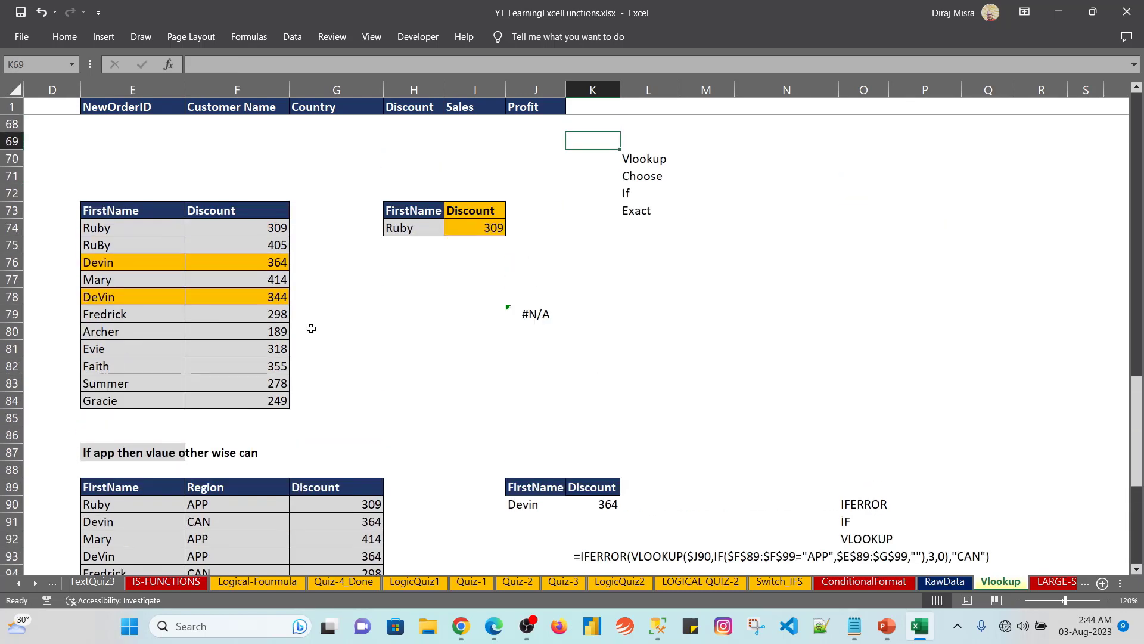
{"action": "key", "text": "Down"}
{"action": "key", "text": "Down"}
{"action": "key", "text": "Down"}
{"action": "key", "text": "Down"}
{"action": "key", "text": "Down"}
{"action": "key", "text": "Down"}
{"action": "key", "text": "Down"}
{"action": "key", "text": "Down"}
{"action": "key", "text": "Down"}
{"action": "key", "text": "Down"}
{"action": "key", "text": "Down"}
{"action": "key", "text": "Down"}
{"action": "key", "text": "Down"}
{"action": "key", "text": "Down"}
{"action": "key", "text": "Down"}
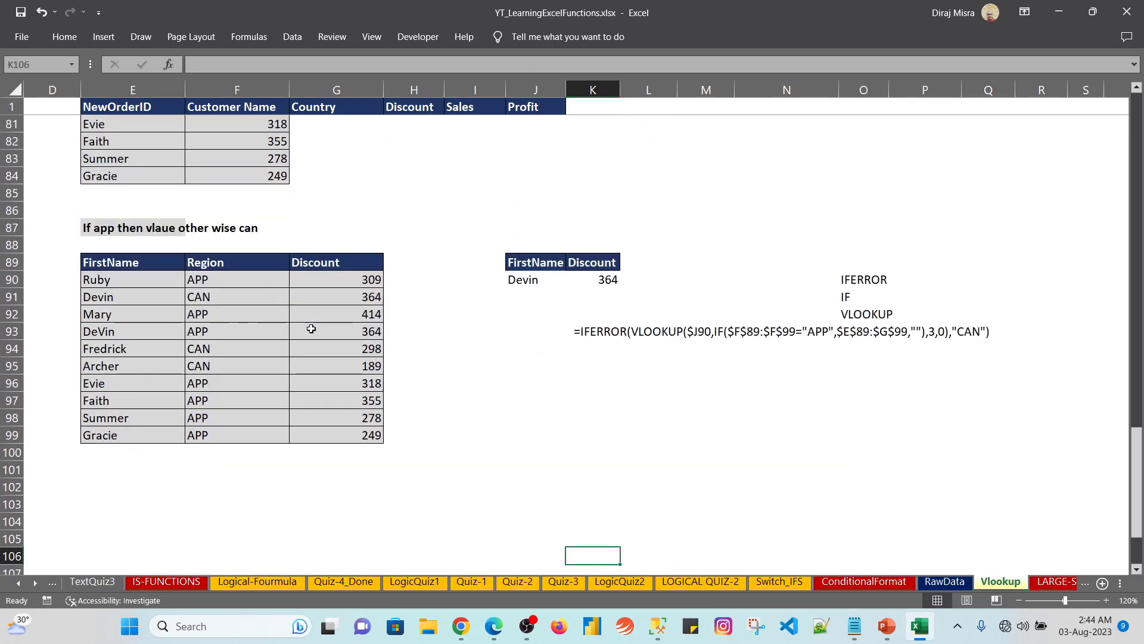
- Examine the Region and FirstName columns of the table in E102:F112 and select the result cell L103
{"action": "key", "text": "Left"}
{"action": "key", "text": "Left"}
{"action": "key", "text": "Left"}
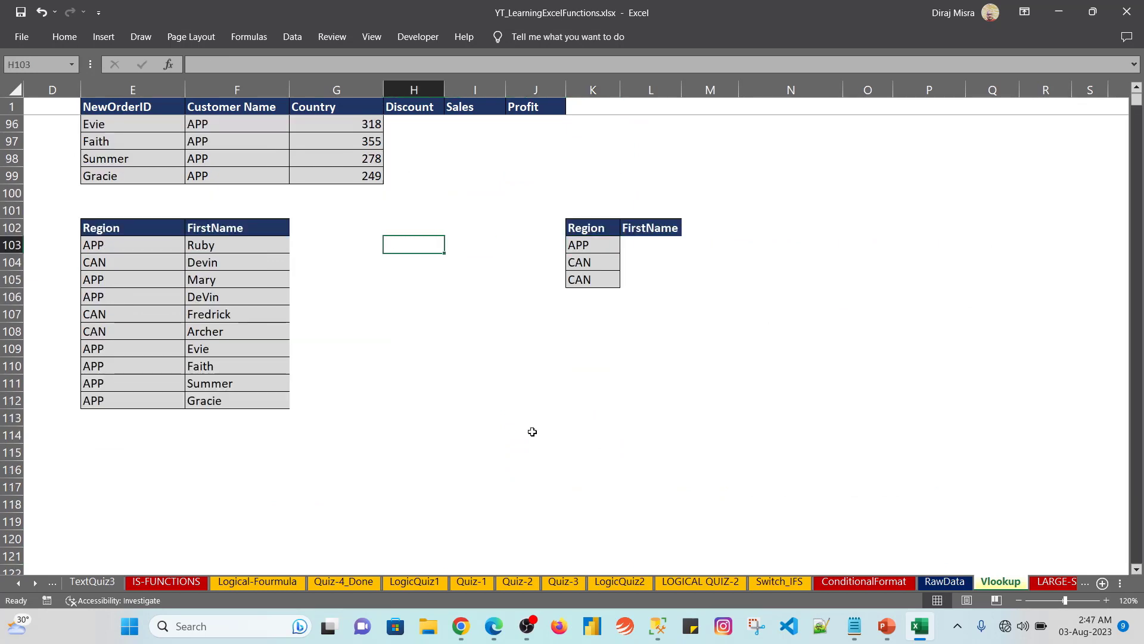
{"action": "key", "text": "Left"}
{"action": "key", "text": "Left"}
{"action": "key", "text": "Left"}
{"action": "key", "text": "Up"}
{"action": "key", "text": "ctrl+shift+Down"}
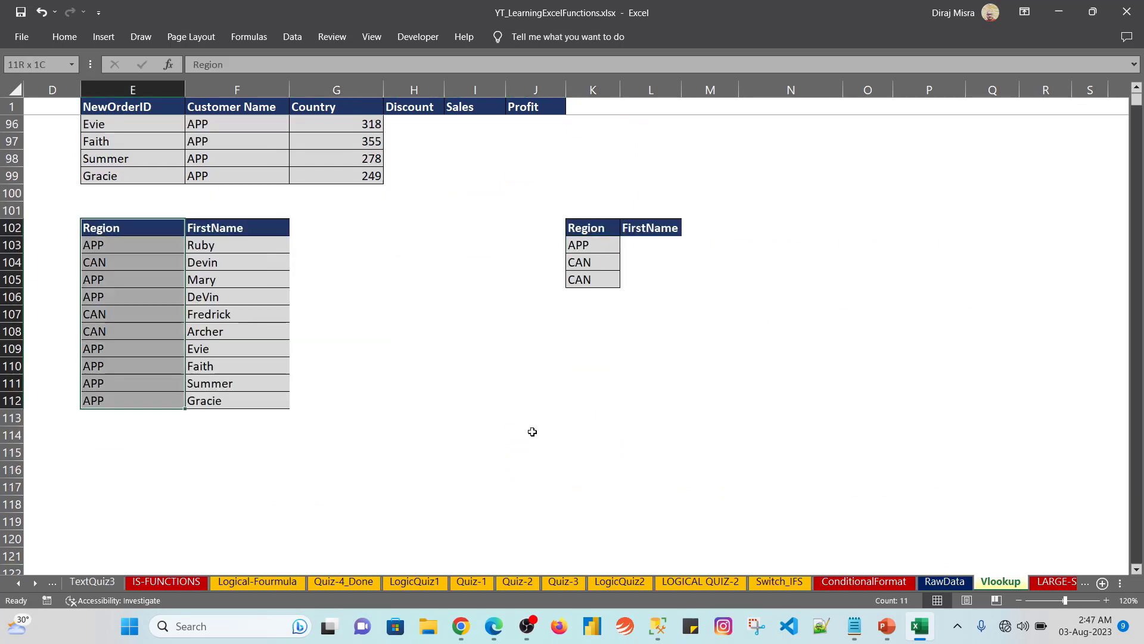
{"action": "key", "text": "Right"}
{"action": "key", "text": "ctrl+shift+Down"}
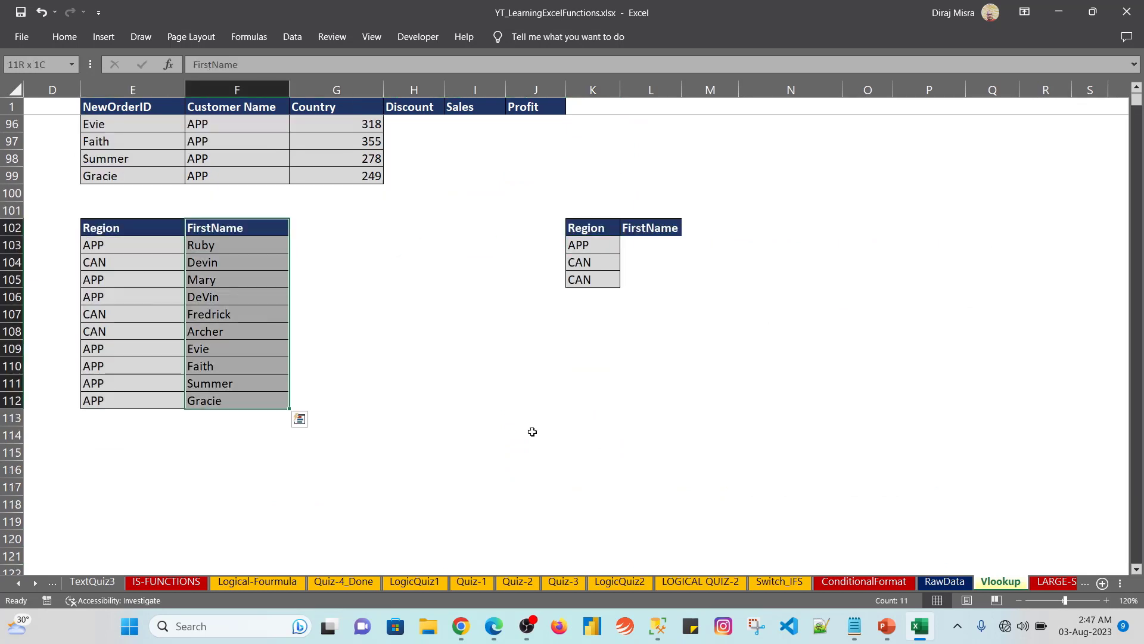
{"action": "key", "text": "Left"}
{"action": "key", "text": "ctrl+shift+Down"}
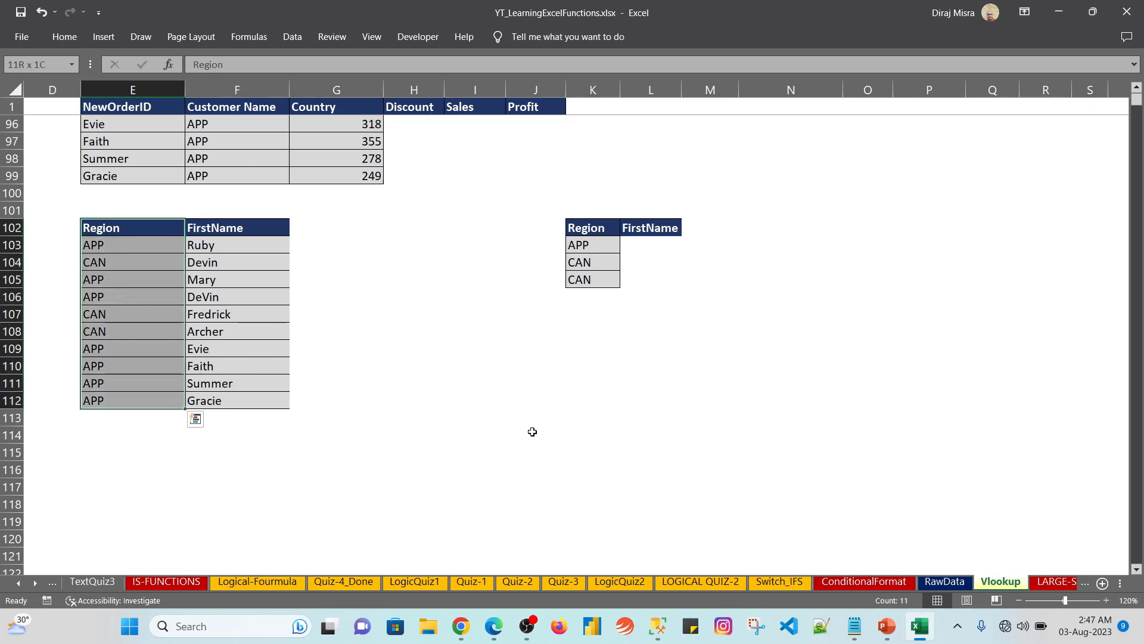
{"action": "key", "text": "Right"}
{"action": "key", "text": "ctrl+shift+Down"}
{"action": "key", "text": "Right"}
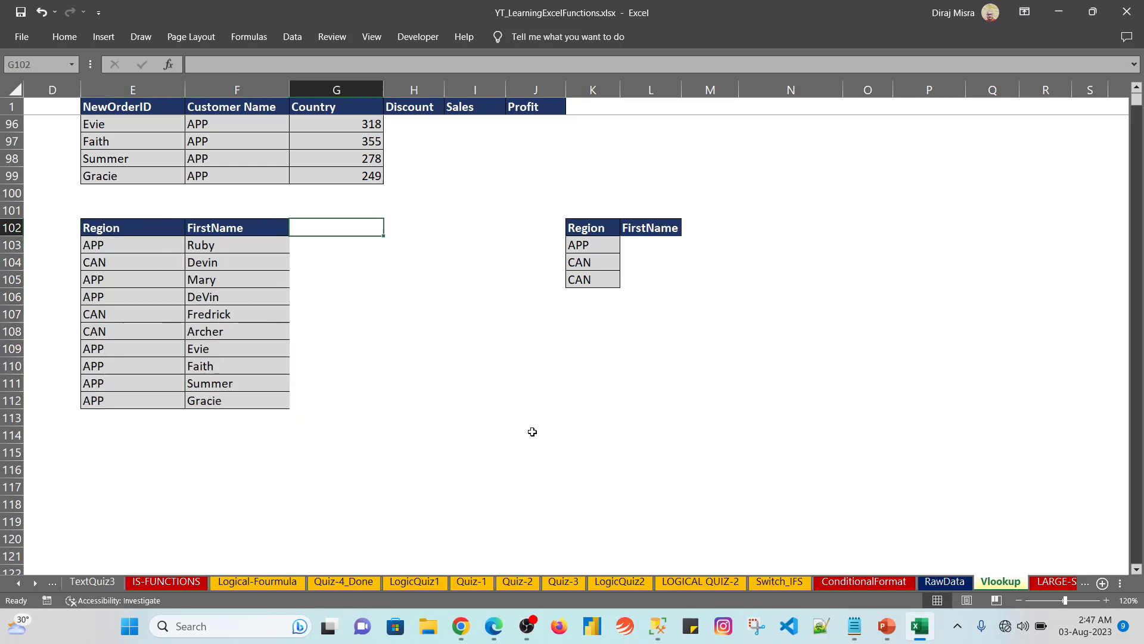
{"action": "key", "text": "ctrl+Right"}
{"action": "key", "text": "Right"}
{"action": "key", "text": "Down"}
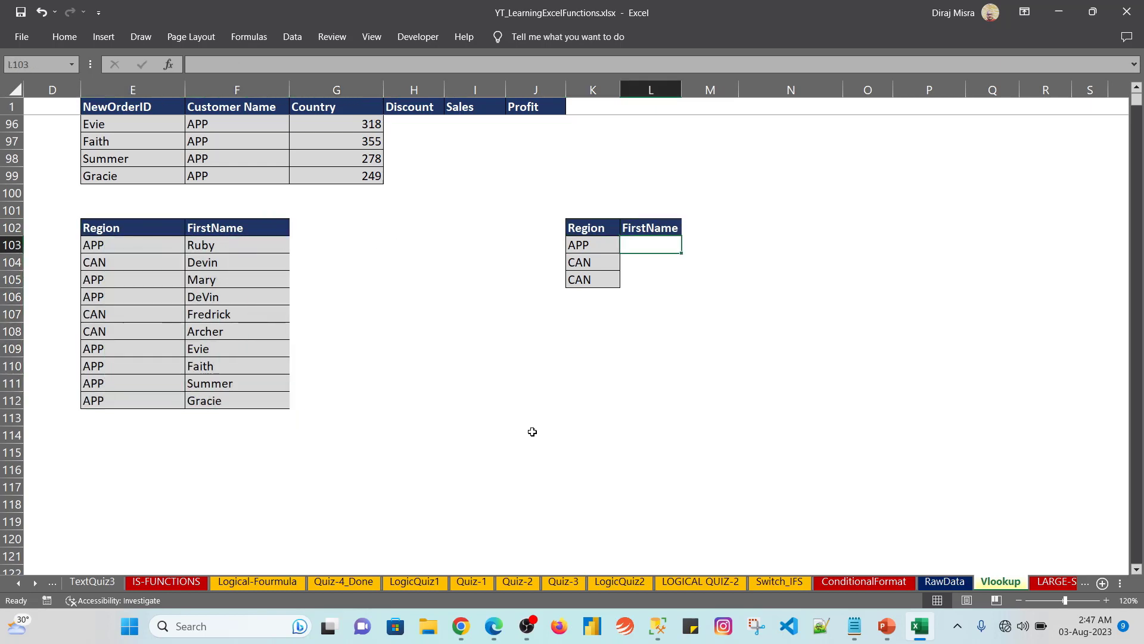
{"action": "type", "text": "=vl"}
{"action": "key", "text": "Tab"}
{"action": "key", "text": "Left"}
{"action": "key", "text": "Escape"}
- Enter =VLOOKUP($K$103:$K$104,$E$102:$F$112,2,0) in L103
{"action": "type", "text": "=vl"}
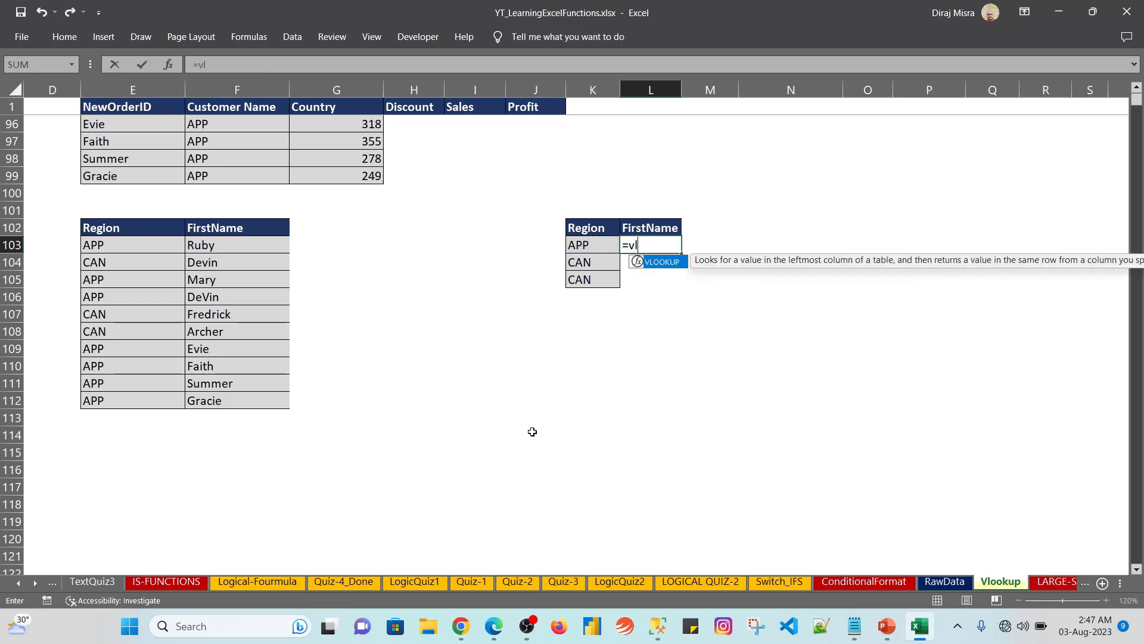
{"action": "key", "text": "Tab"}
{"action": "key", "text": "Left"}
{"action": "key", "text": "shift+Down"}
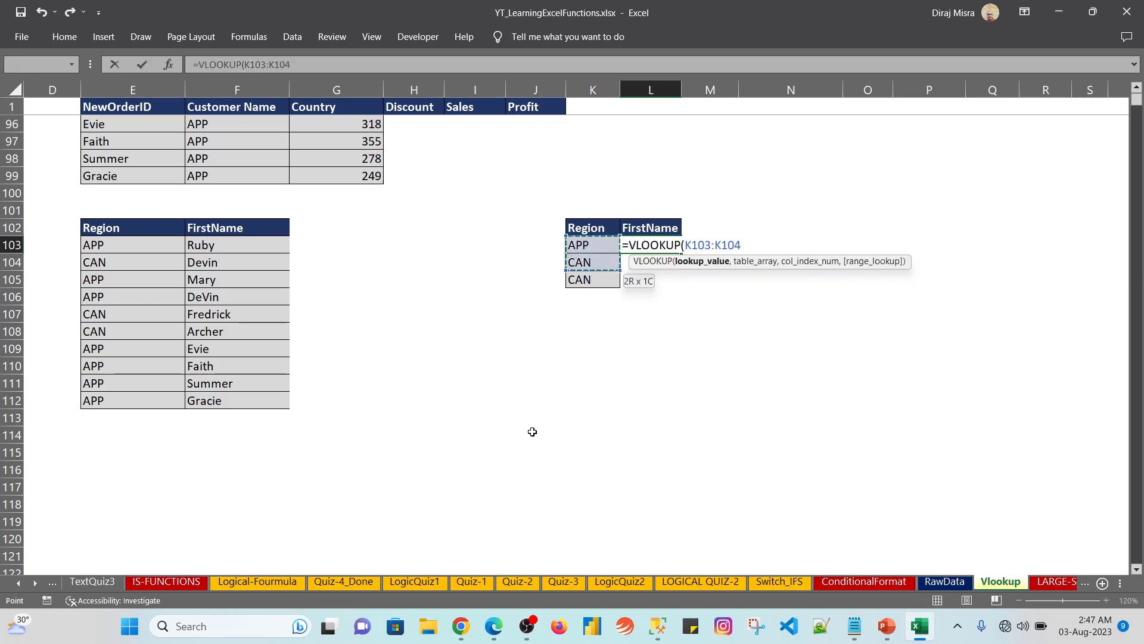
{"action": "key", "text": "F4"}
{"action": "type", "text": ","}
{"action": "key", "text": "Left"}
{"action": "key", "text": "ctrl+Left"}
{"action": "key", "text": "Left"}
{"action": "key", "text": "Up"}
{"action": "key", "text": "ctrl+shift+Down"}
{"action": "key", "text": "shift+Right"}
{"action": "key", "text": "F4"}
{"action": "type", "text": ",2,"}
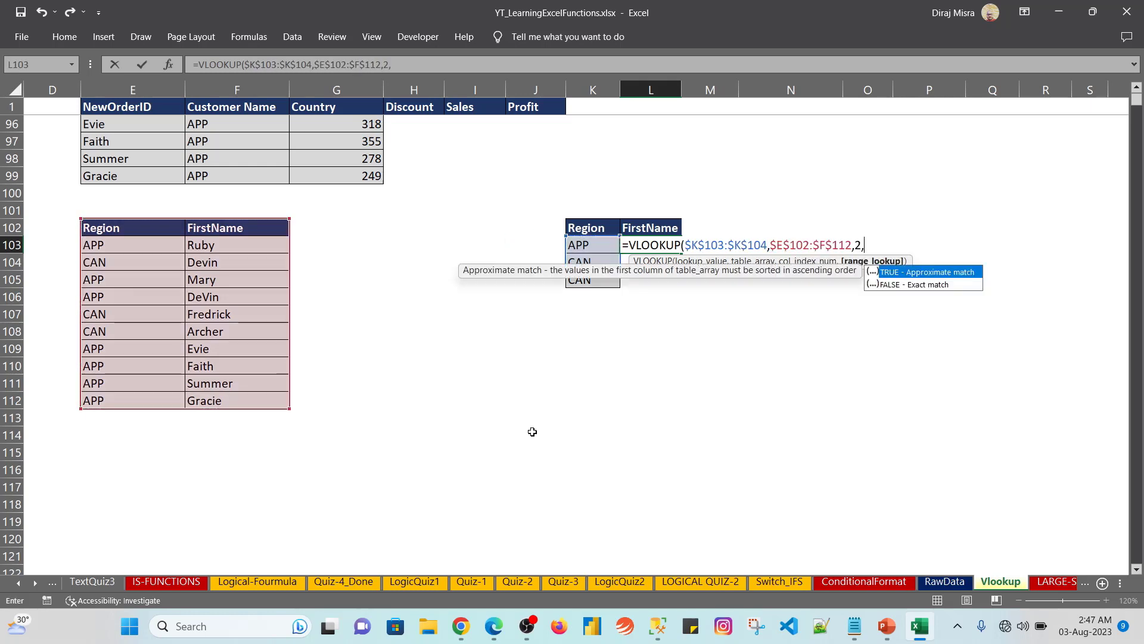
{"action": "type", "text": "0"}
{"action": "key", "text": "Return"}
- Fill the lookup formula from L103 down to L104
{"action": "key", "text": "Up"}
{"action": "key", "text": "shift+Down"}
{"action": "key", "text": "ctrl+d"}
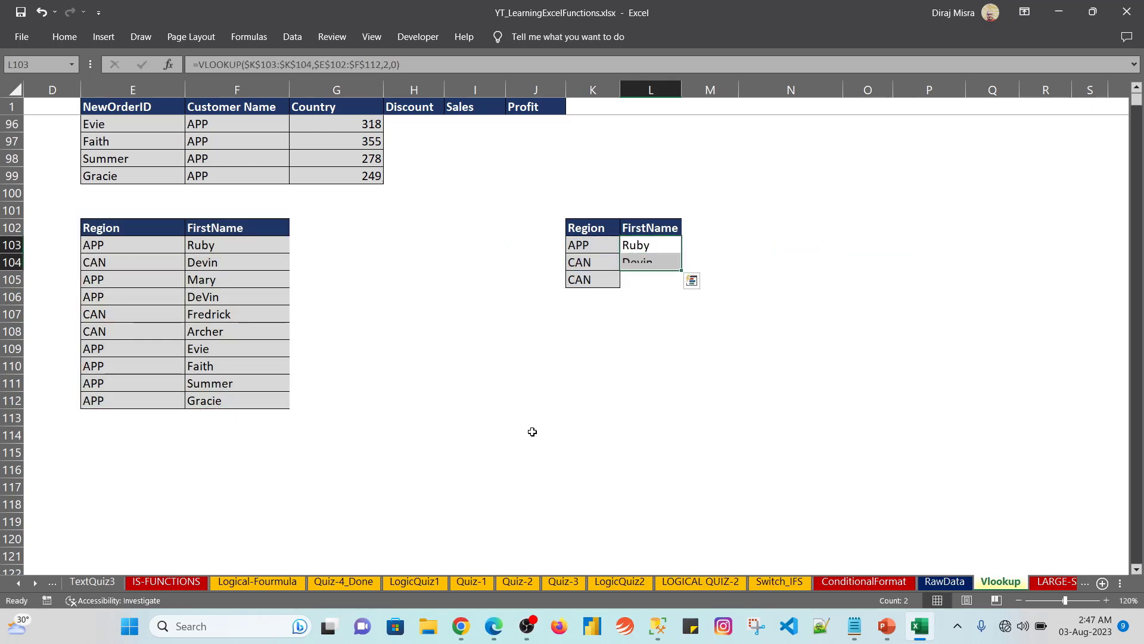
- Change the regions in E105 and K105 to PPA and fill the lookup formula down into L105
{"action": "key", "text": "ctrl+Left"}
{"action": "key", "text": "ctrl+Left"}
{"action": "key", "text": "ctrl+Left"}
{"action": "key", "text": "ctrl+Left"}
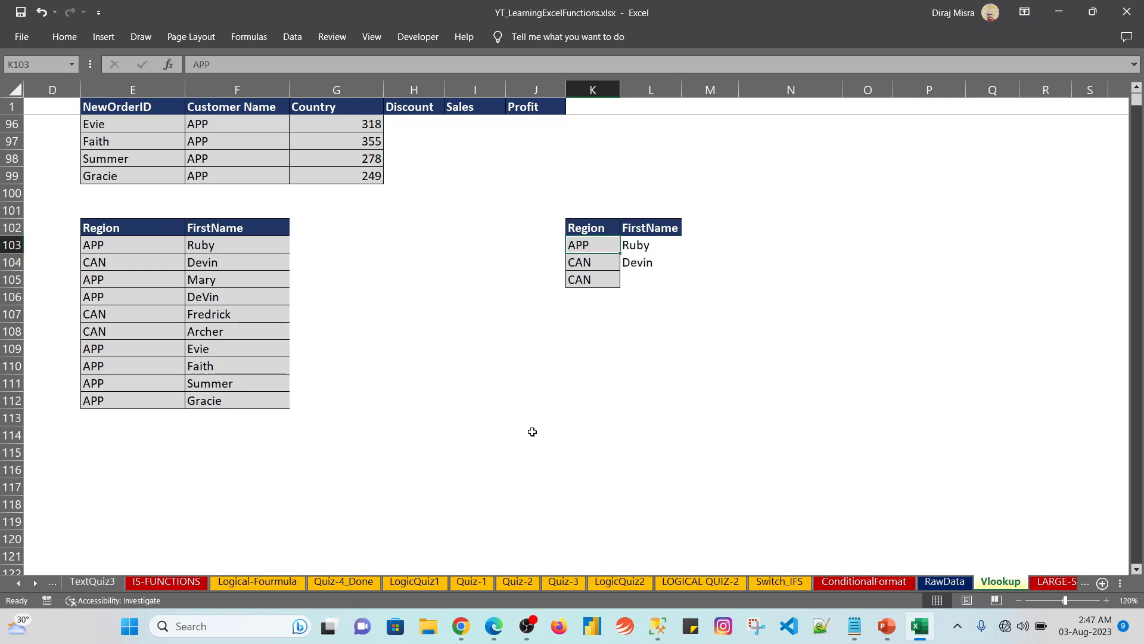
{"action": "key", "text": "ctrl+Right"}
{"action": "key", "text": "Down"}
{"action": "key", "text": "Down"}
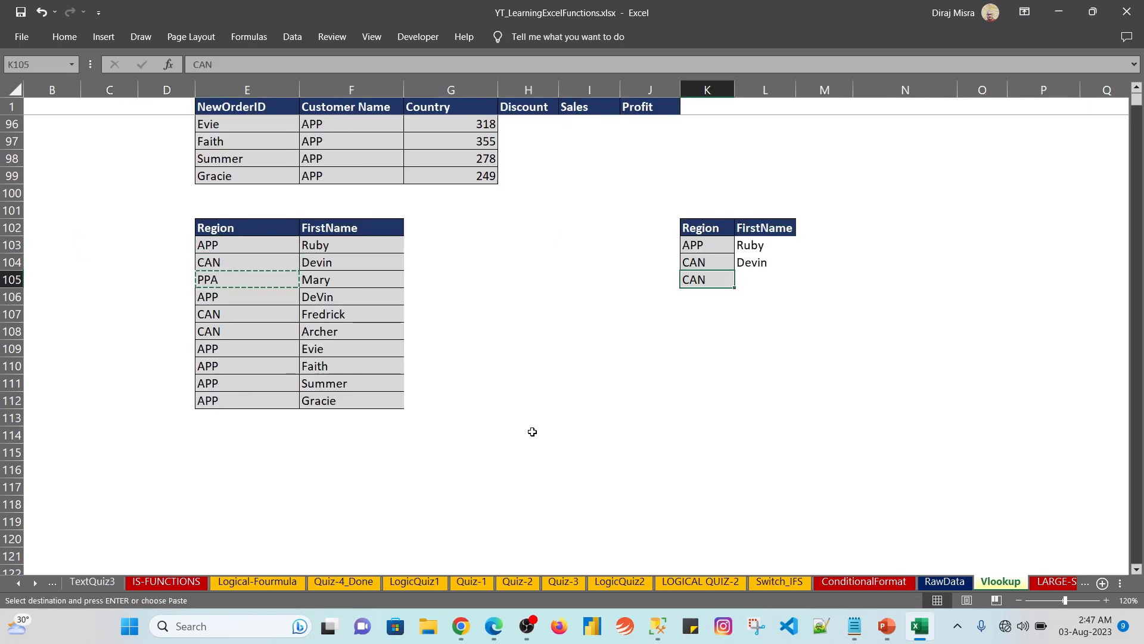
{"action": "key", "text": "Escape"}
{"action": "key", "text": "Right"}
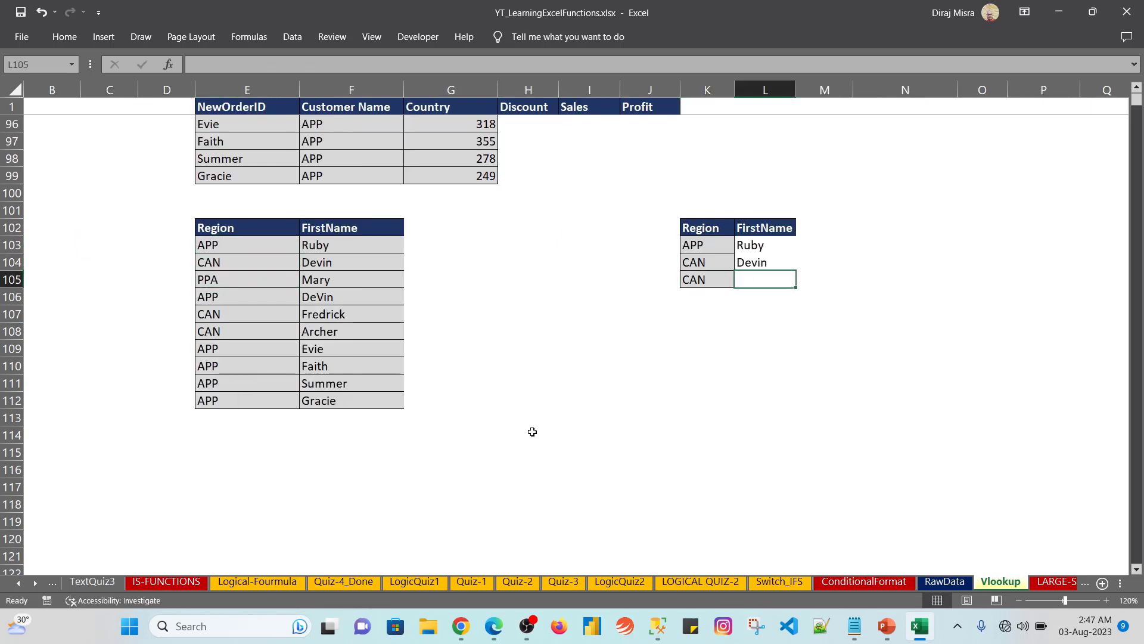
{"action": "key", "text": "ctrl+d"}
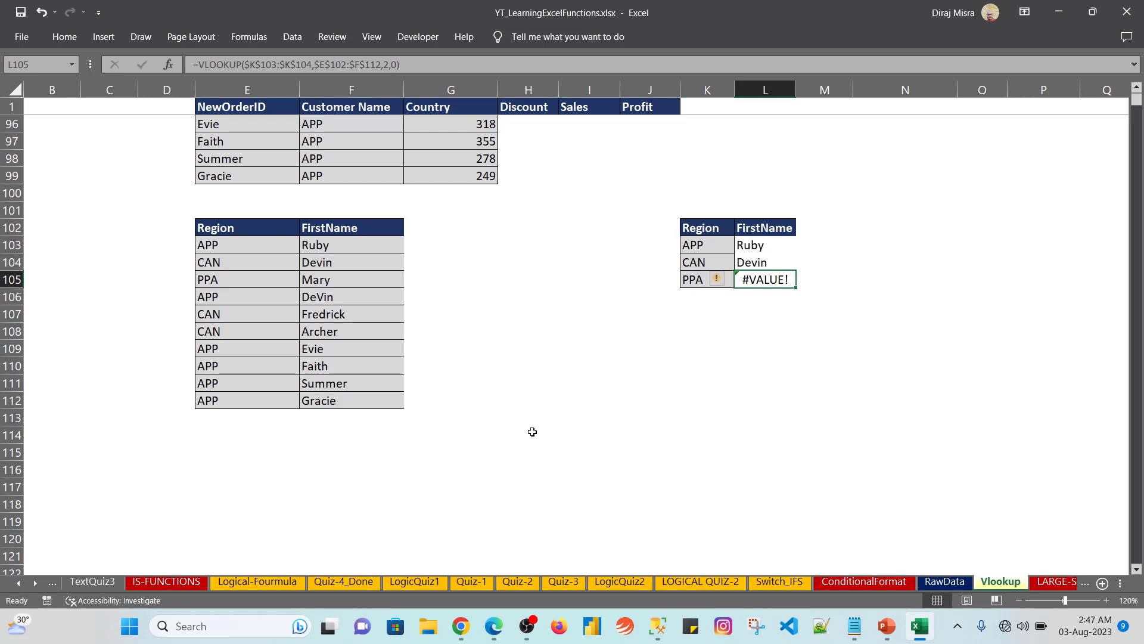
- Extend the lookup value range in L103 to $K$103:$K$105 and enter the VLOOKUP as an array formula across L103:L105
{"action": "key", "text": "ctrl+Up"}
{"action": "key", "text": "Down"}
{"action": "key", "text": "F2"}
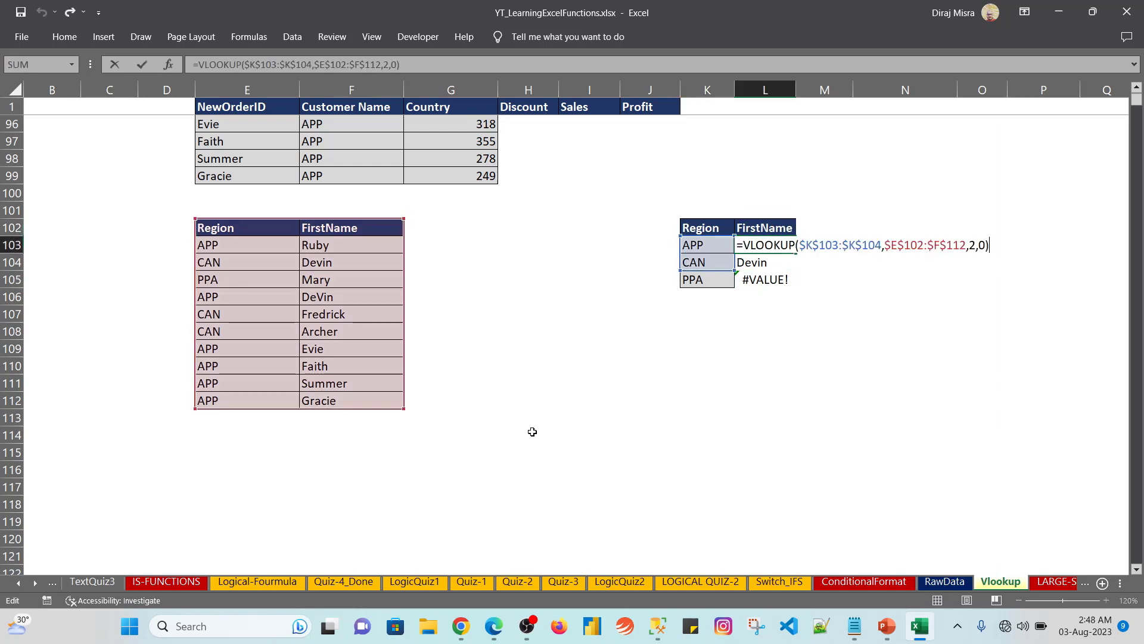
{"action": "key", "text": "Return"}
{"action": "key", "text": "Return"}
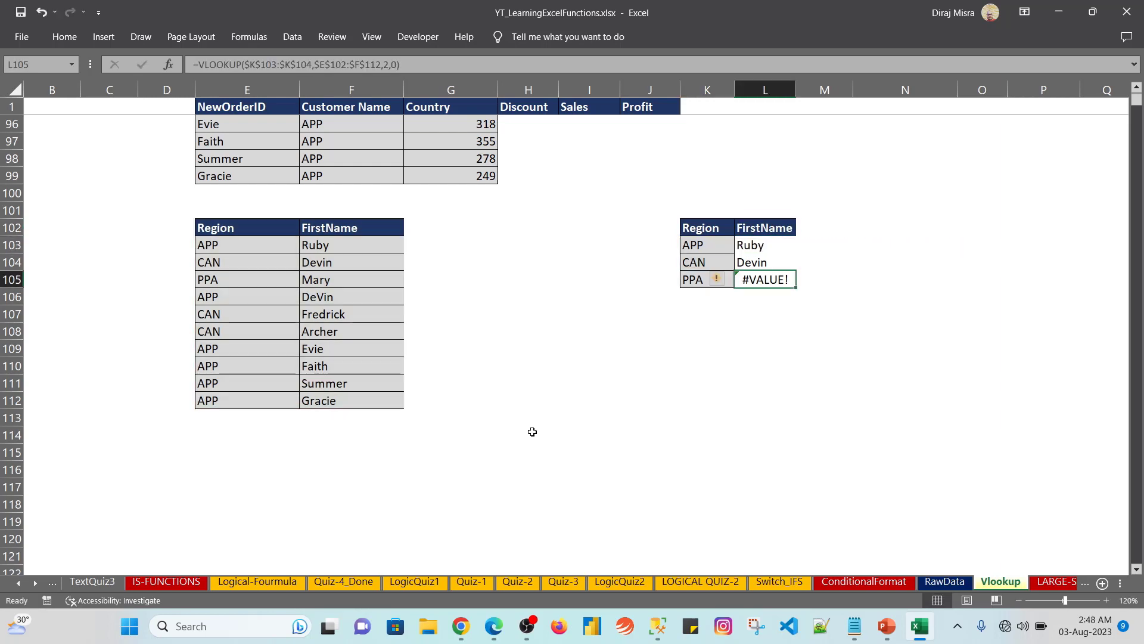
{"action": "key", "text": "F2"}
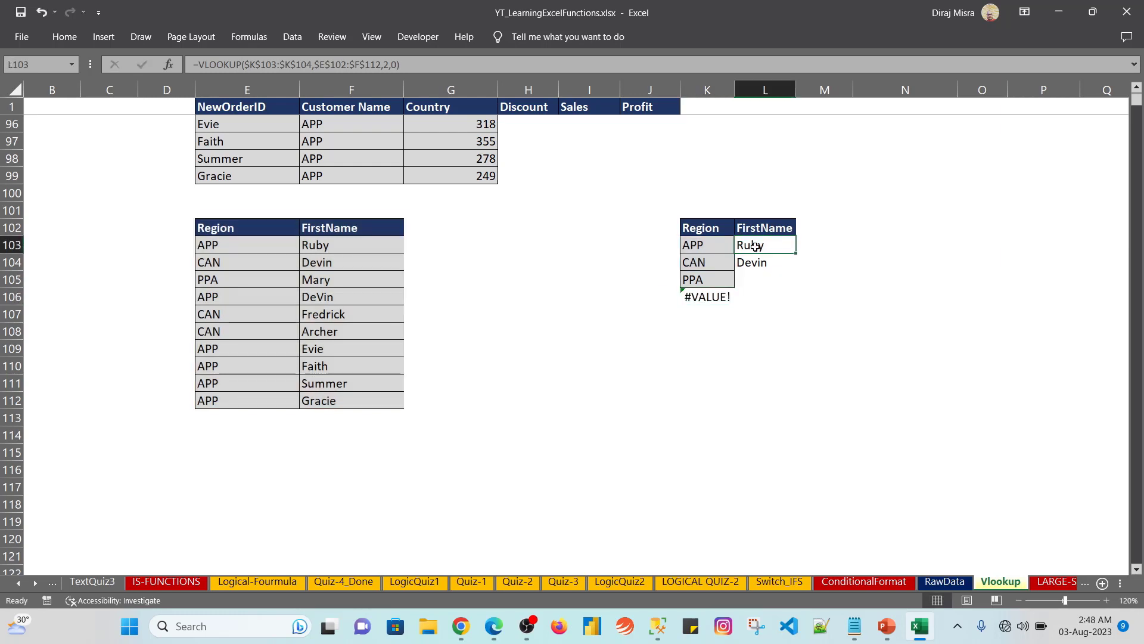
{"action": "key", "text": "F2"}
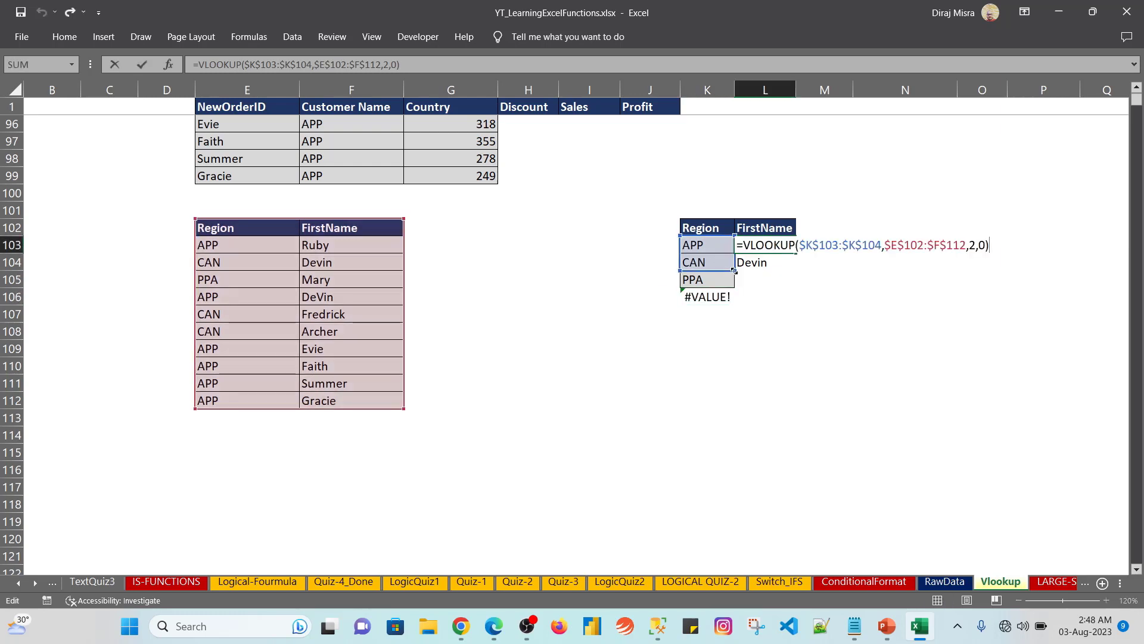
{"action": "left_click_drag", "start_coordinate": [733, 270], "coordinate": [734, 283]}
{"action": "key", "text": "ctrl+shift+Return"}
{"action": "key", "text": "shift+Down"}
{"action": "key", "text": "shift+Down"}
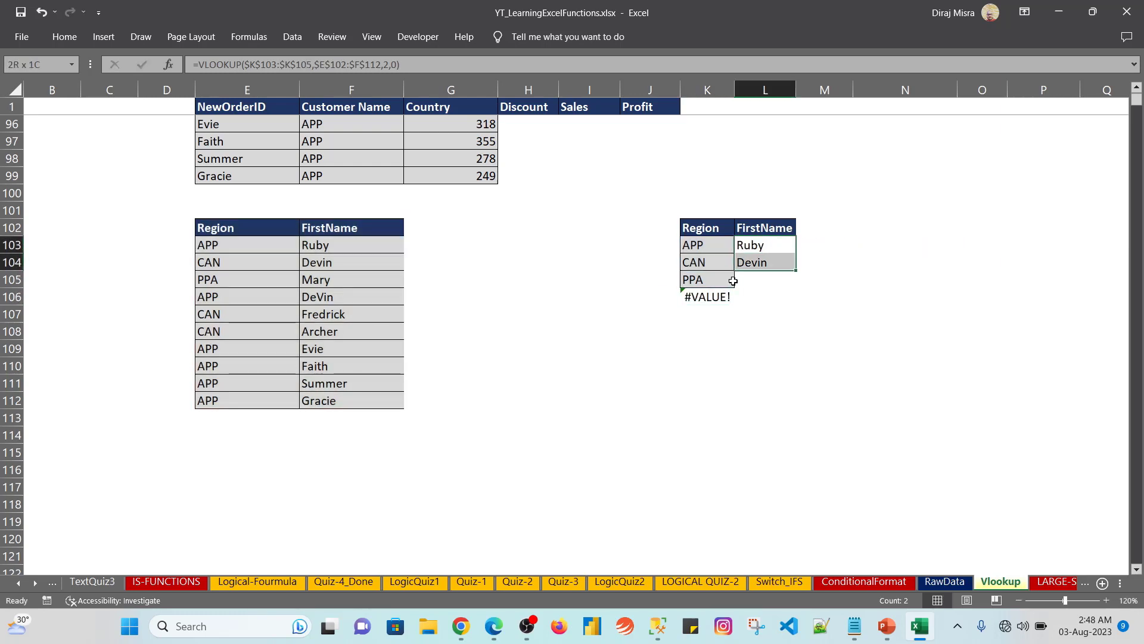
{"action": "key", "text": "F2"}
{"action": "key", "text": "ctrl+shift+Return"}
- Delete the stray lookup formula in K106 and review the ranges used by the array formula in L103
{"action": "key", "text": "Down"}
{"action": "key", "text": "Down"}
{"action": "key", "text": "Down"}
{"action": "key", "text": "Left"}
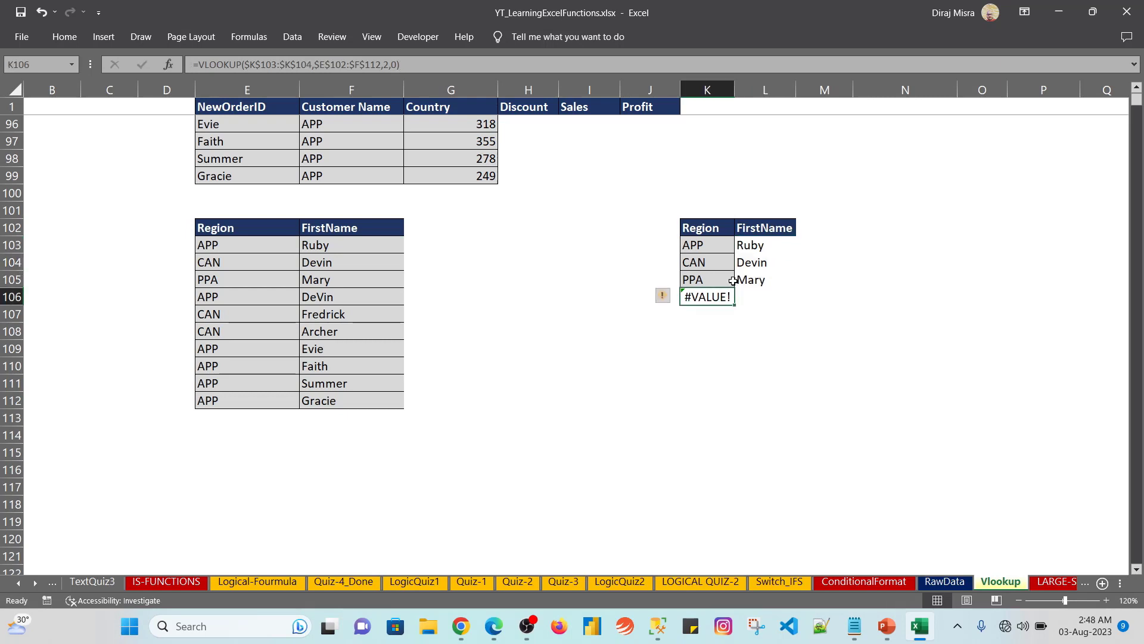
{"action": "key", "text": "Delete"}
{"action": "key", "text": "Right"}
{"action": "key", "text": "Up"}
{"action": "key", "text": "Up"}
{"action": "key", "text": "Up"}
{"action": "key", "text": "F2"}
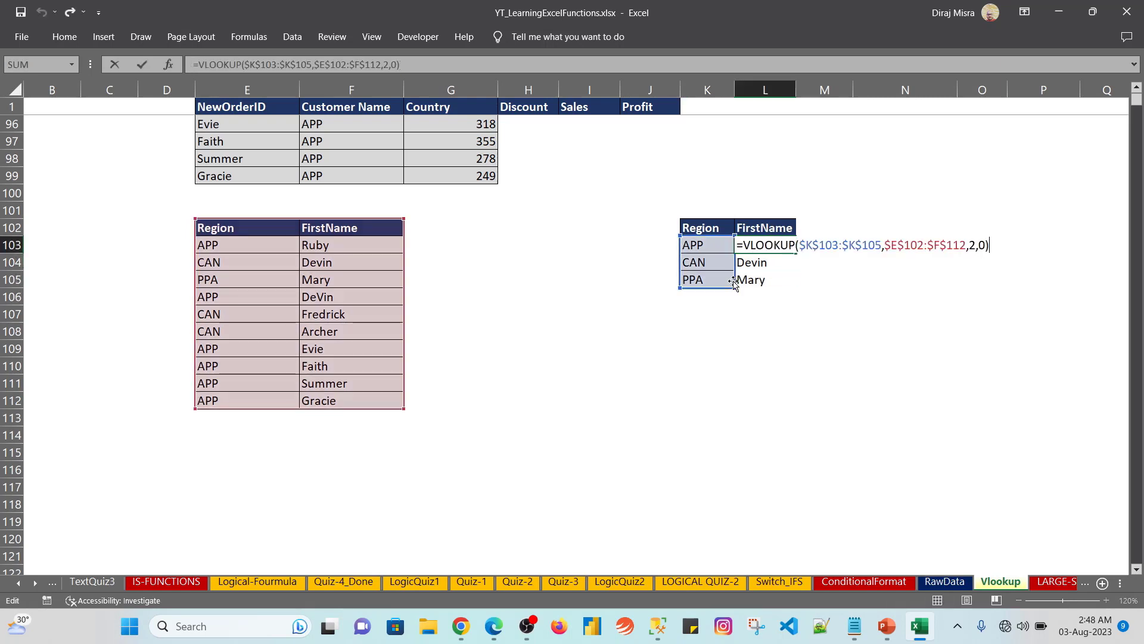
{"action": "key", "text": "Escape"}
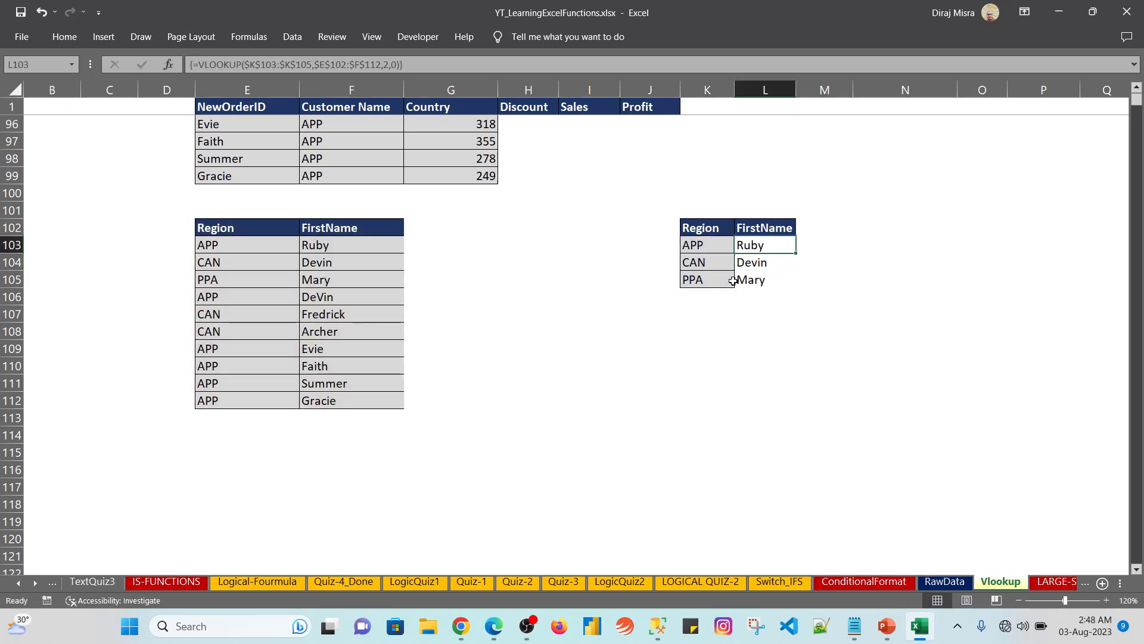
- Clear the array formula results from L103:L105
{"action": "key", "text": "shift+Down"}
{"action": "key", "text": "shift+Down"}
{"action": "key", "text": "Delete"}
- Enter =VLOOKUP($K$103:$K$105,$E$102:$F$112,2,0) as a regular formula in L103
{"action": "type", "text": "=vl"}
{"action": "key", "text": "Tab"}
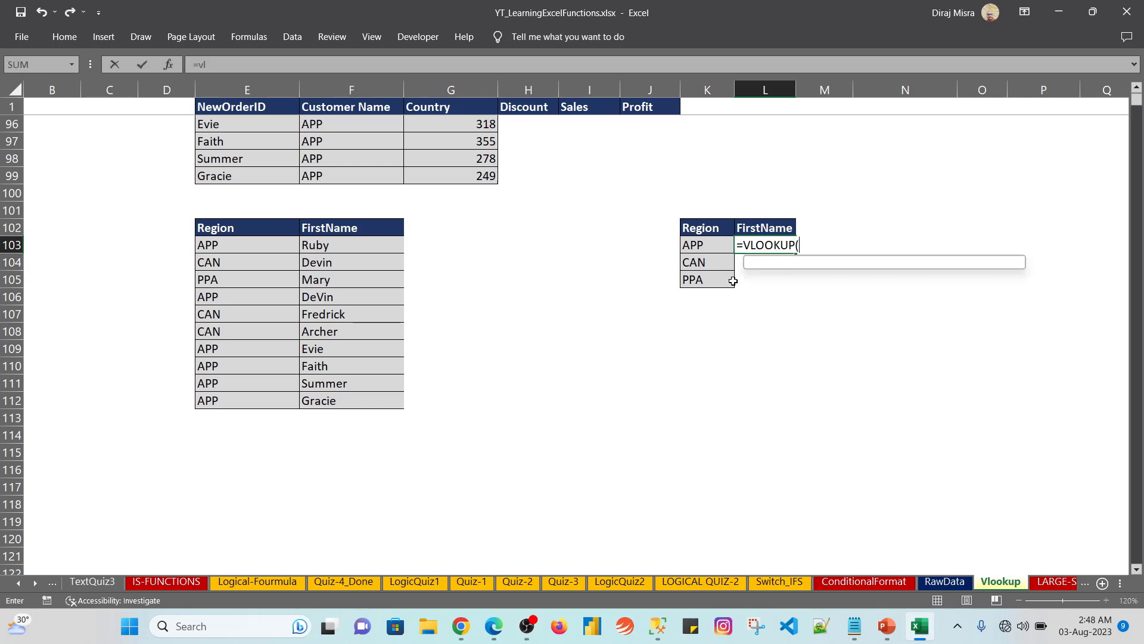
{"action": "left_click_drag", "start_coordinate": [706, 244], "coordinate": [734, 284]}
{"action": "key", "text": "F4"}
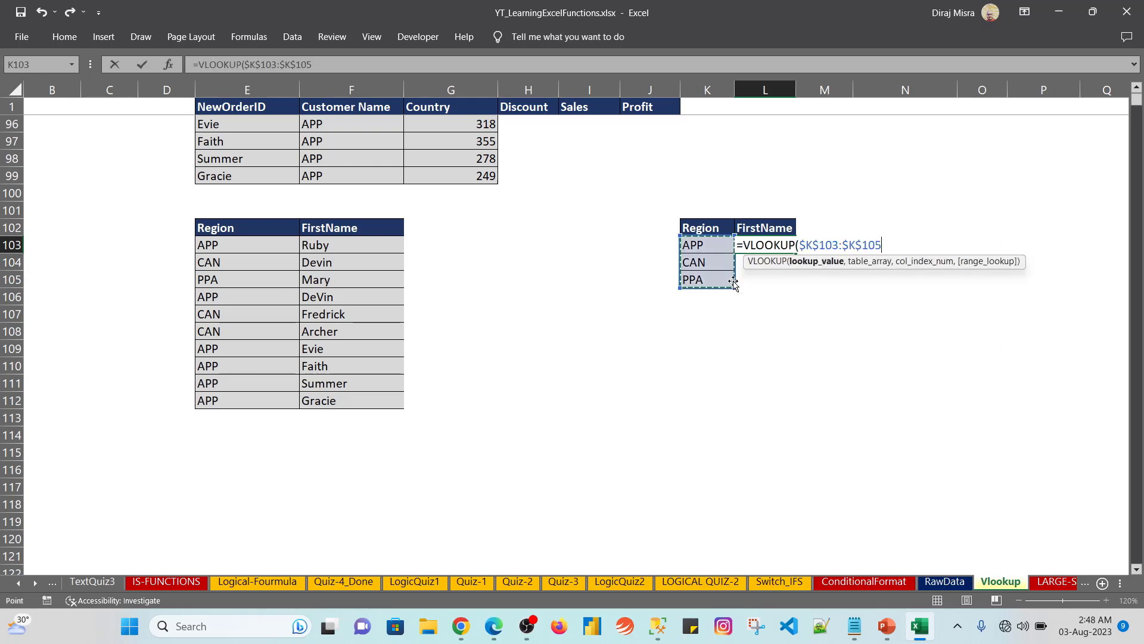
{"action": "type", "text": ","}
{"action": "key", "text": "Left"}
{"action": "key", "text": "Left"}
{"action": "key", "text": "Left"}
{"action": "key", "text": "Left"}
{"action": "key", "text": "Left"}
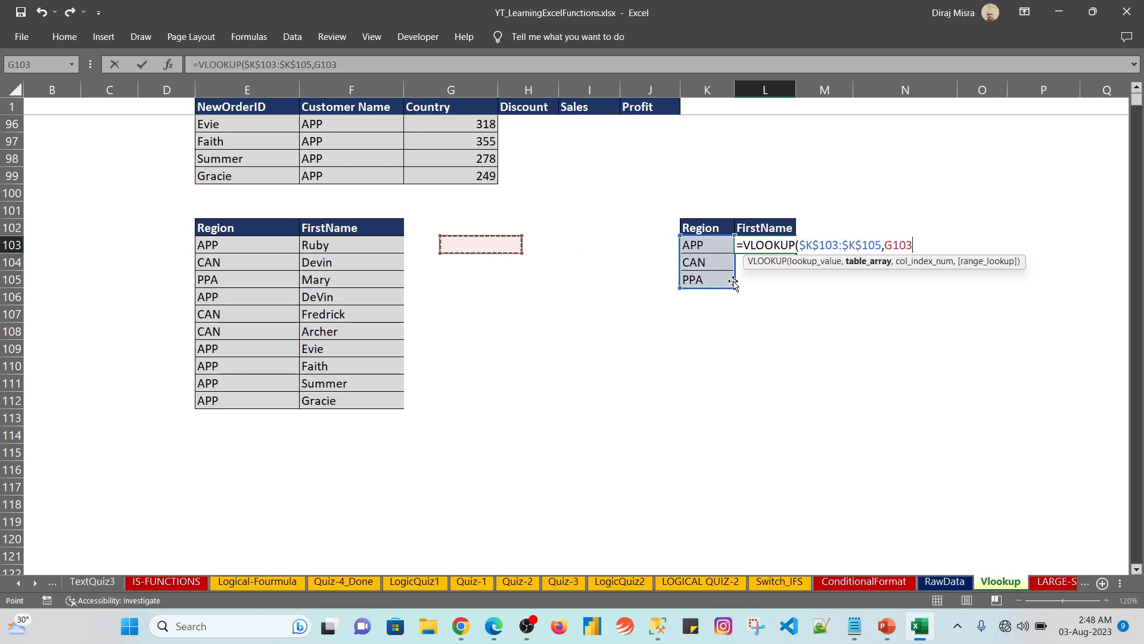
{"action": "key", "text": "Left"}
{"action": "key", "text": "Left"}
{"action": "key", "text": "Up"}
{"action": "key", "text": "ctrl+shift+Right"}
{"action": "key", "text": "ctrl+shift+Down"}
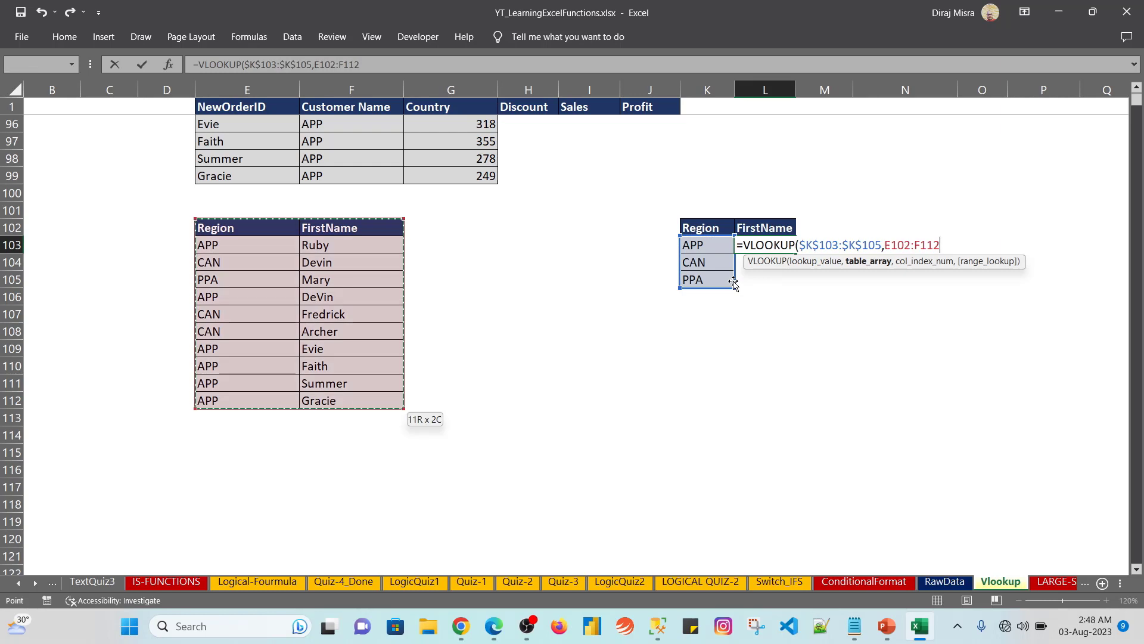
{"action": "key", "text": "F4"}
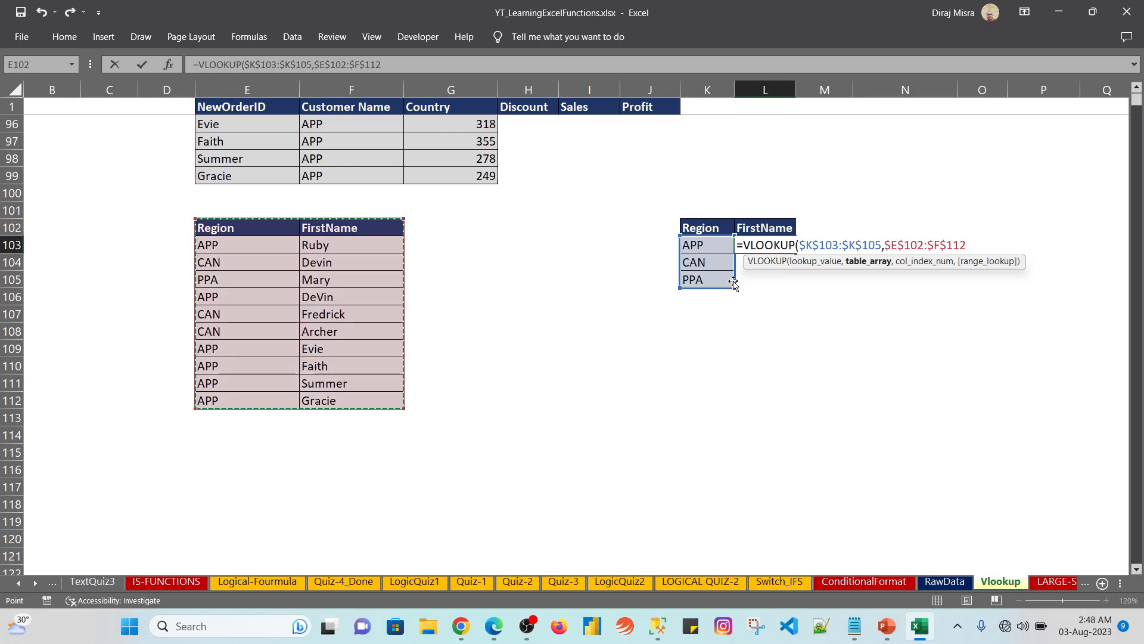
{"action": "type", "text": ",2"}
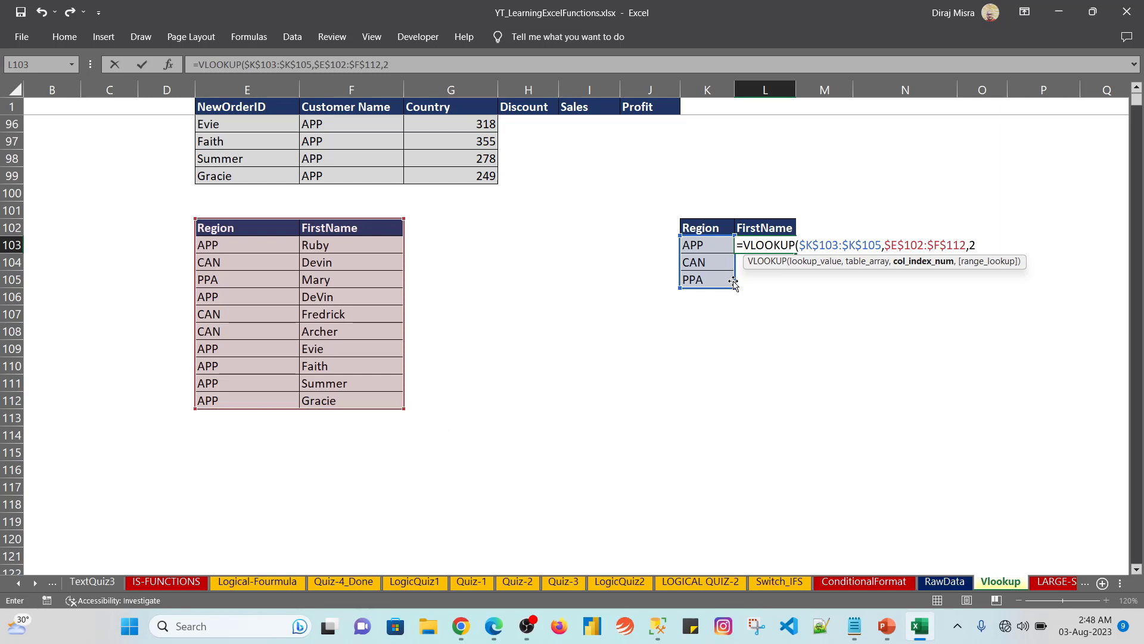
{"action": "type", "text": ",0"}
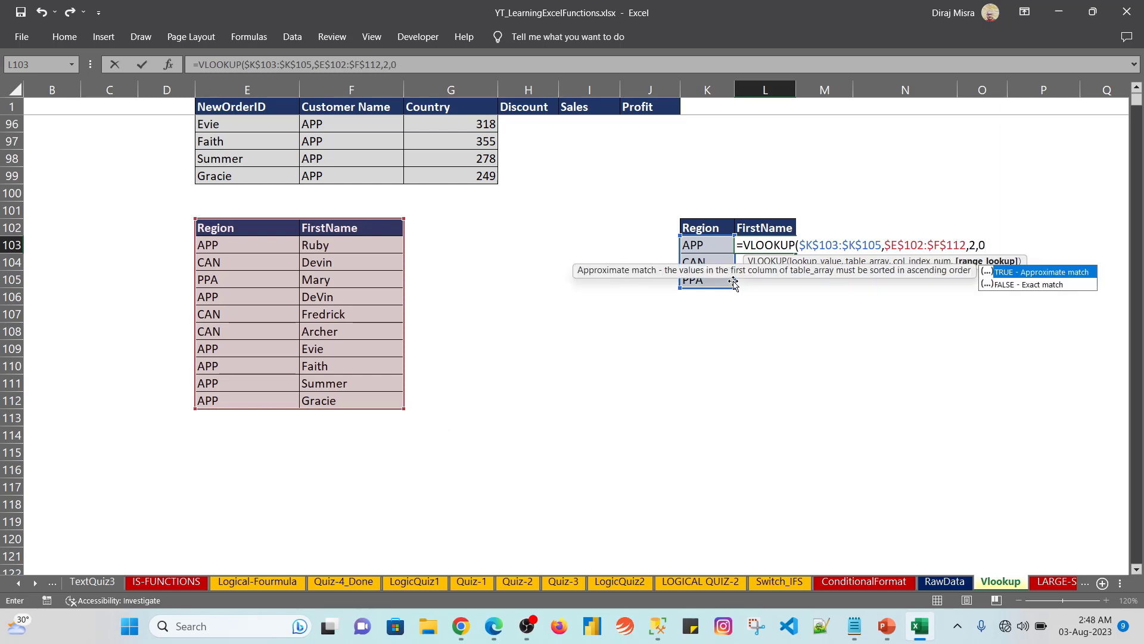
{"action": "type", "text": ")"}
{"action": "key", "text": "Return"}
- Fill the VLOOKUP from L103 down through L105
{"action": "key", "text": "Up"}
{"action": "key", "text": "shift+Down"}
{"action": "key", "text": "shift+Down"}
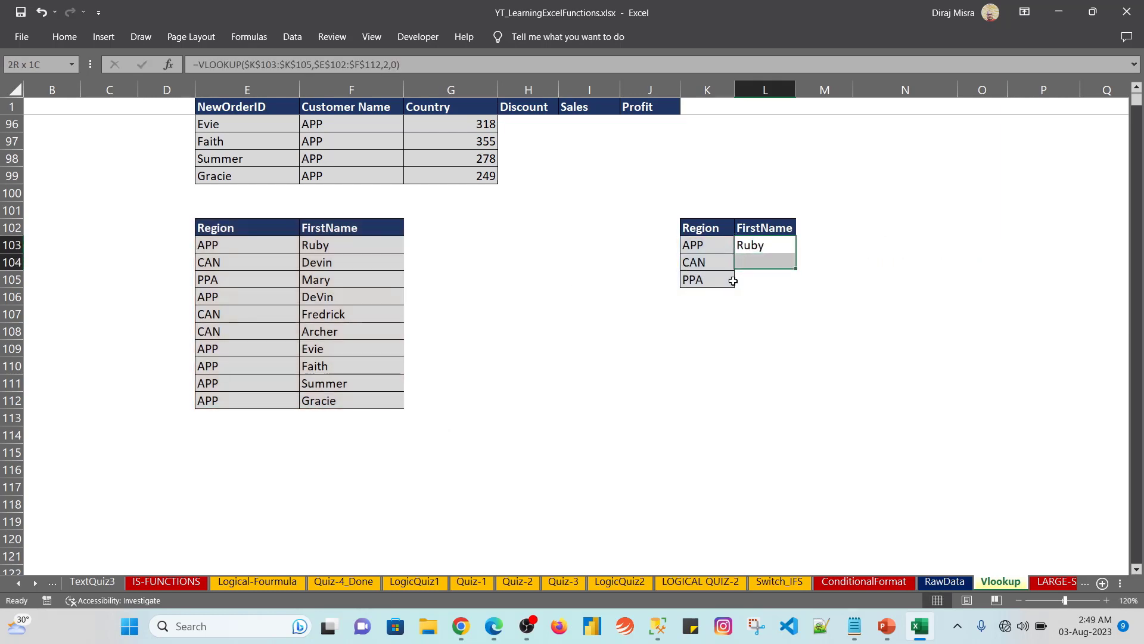
{"action": "key", "text": "ctrl+d"}
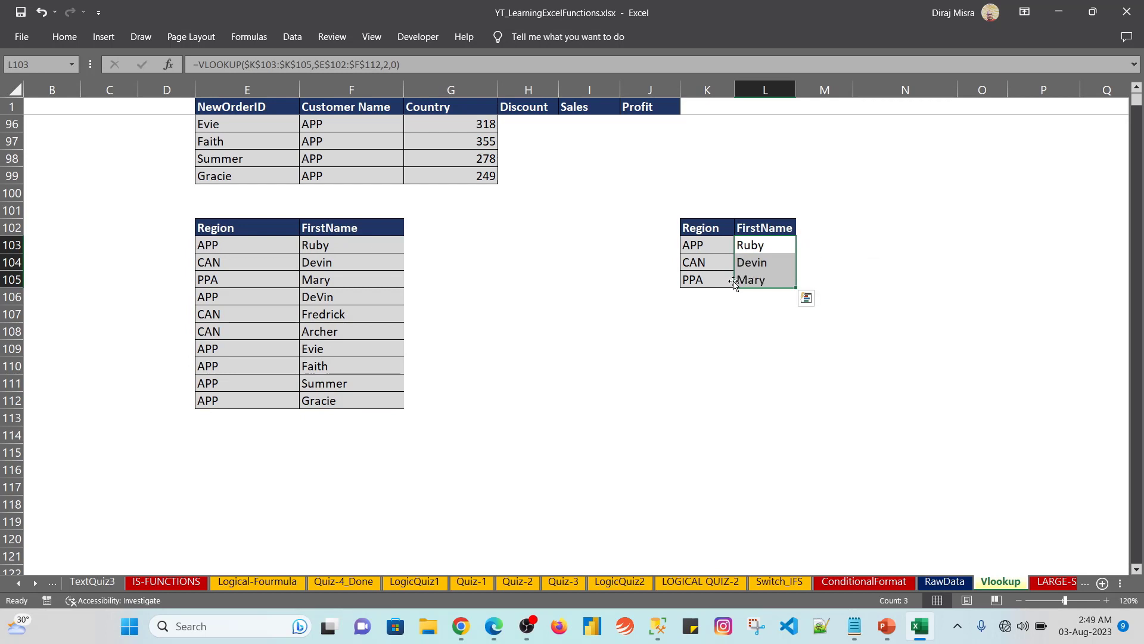
{"action": "key", "text": "Up"}
{"action": "key", "text": "Down"}
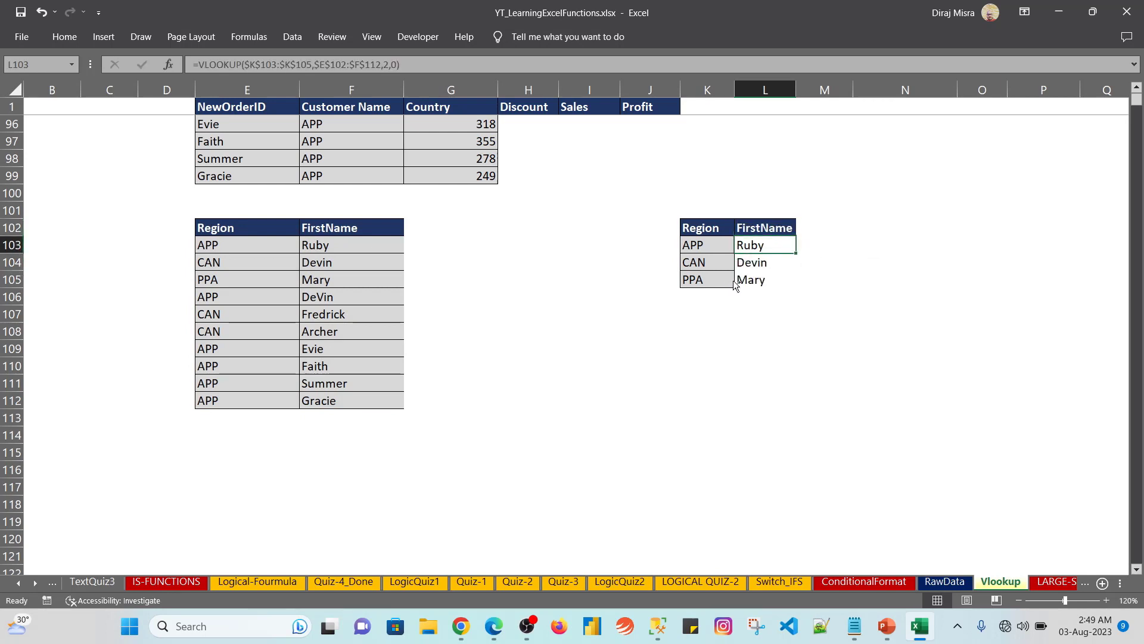
- Clear the filled-down FirstName results in L103:L105, keeping the three cells selected
{"action": "key", "text": "shift+Down"}
{"action": "key", "text": "shift+Down"}
{"action": "key", "text": "Delete"}
{"action": "key", "text": "F2"}
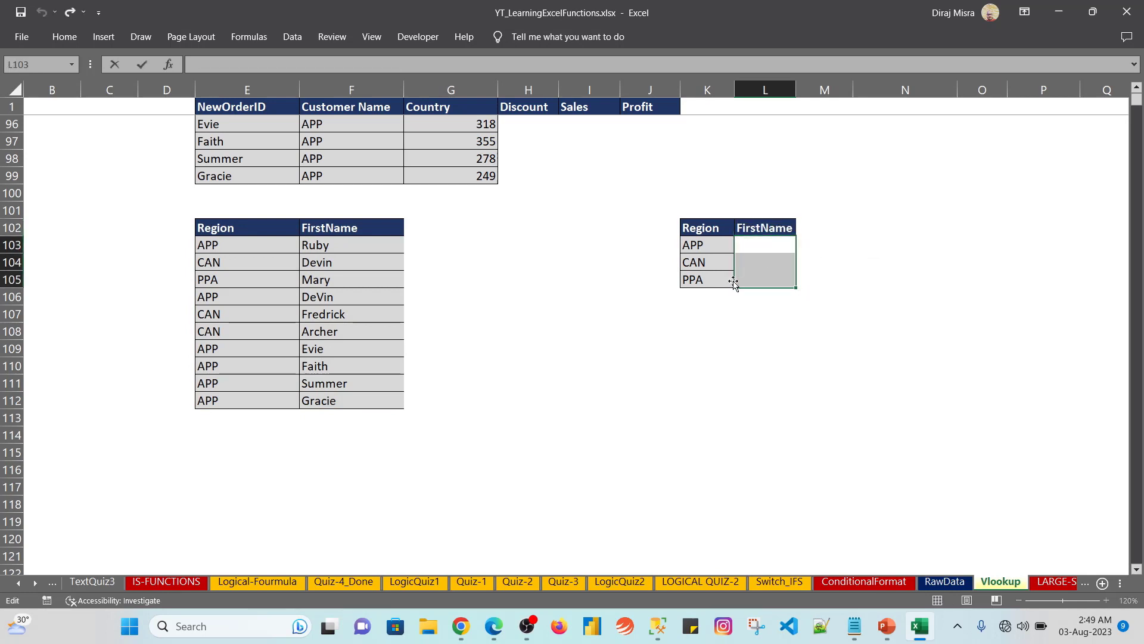
{"action": "key", "text": "Escape"}
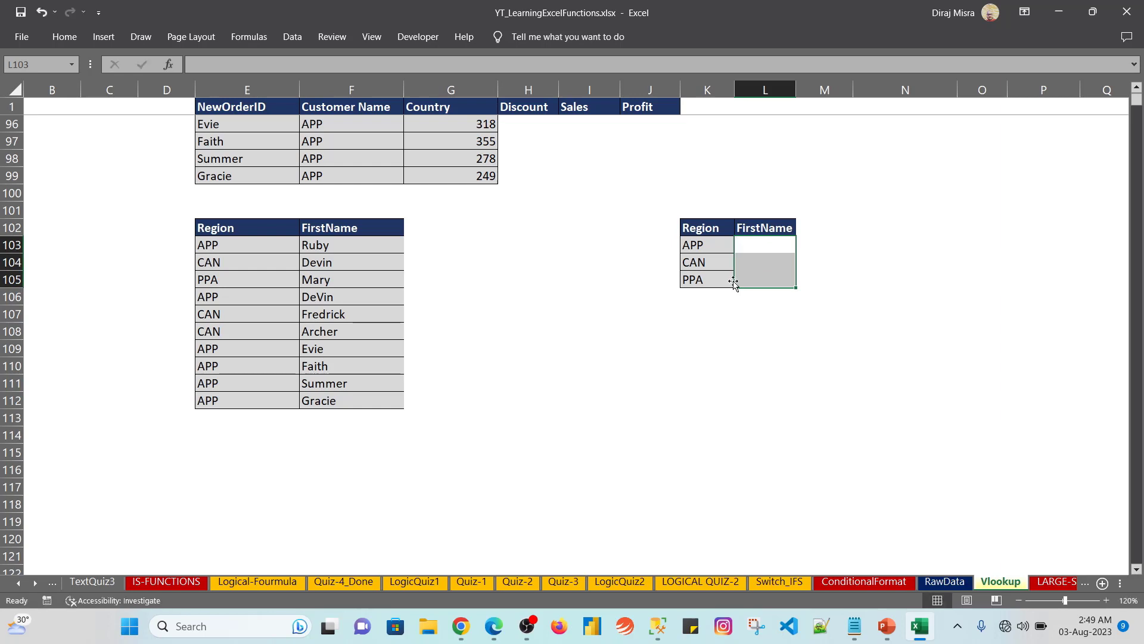
{"action": "type", "text": "v"}
{"action": "key", "text": "Escape"}
- With L103:L105 selected, enter =VLOOKUP($K$103:$K$105,$E$102:$F$112,2,0) in the first cell
{"action": "type", "text": "=VLOOKUP("}
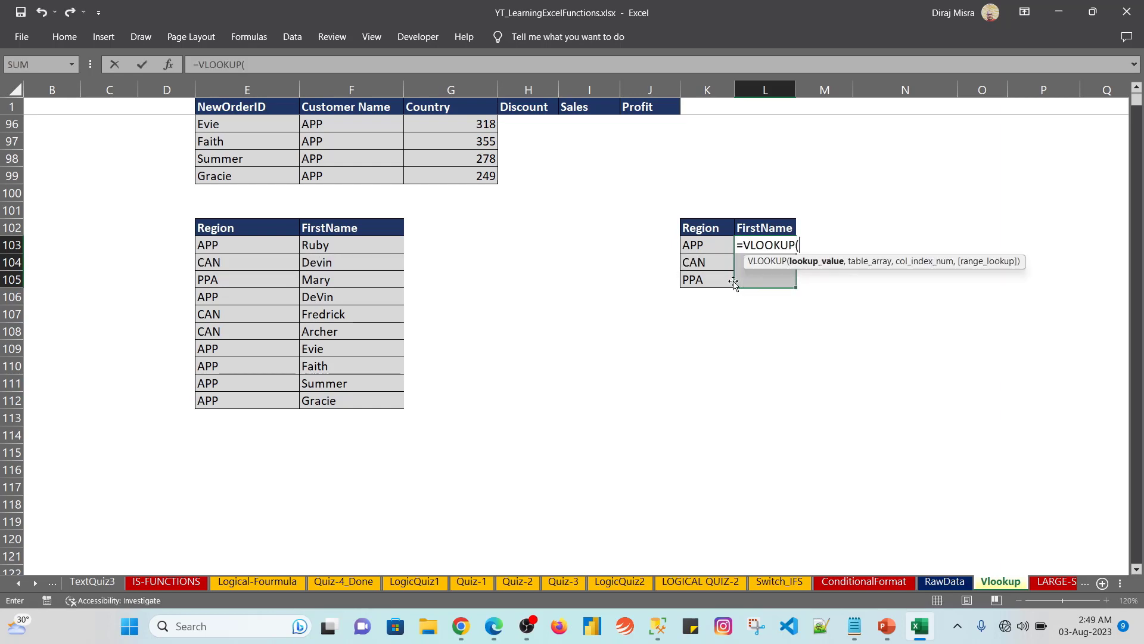
{"action": "key", "text": "Left"}
{"action": "key", "text": "ctrl+shift+Down"}
{"action": "key", "text": "F4"}
{"action": "type", "text": ","}
{"action": "key", "text": "Left"}
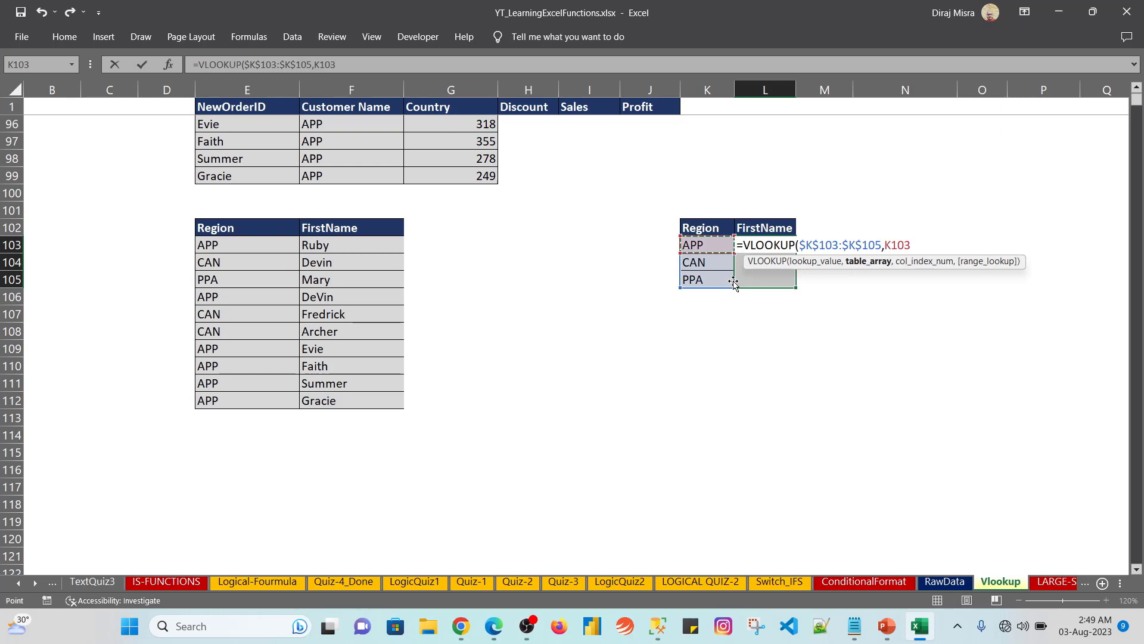
{"action": "key", "text": "ctrl+Left"}
{"action": "key", "text": "ctrl+Left"}
{"action": "key", "text": "ctrl+Left"}
{"action": "key", "text": "Right"}
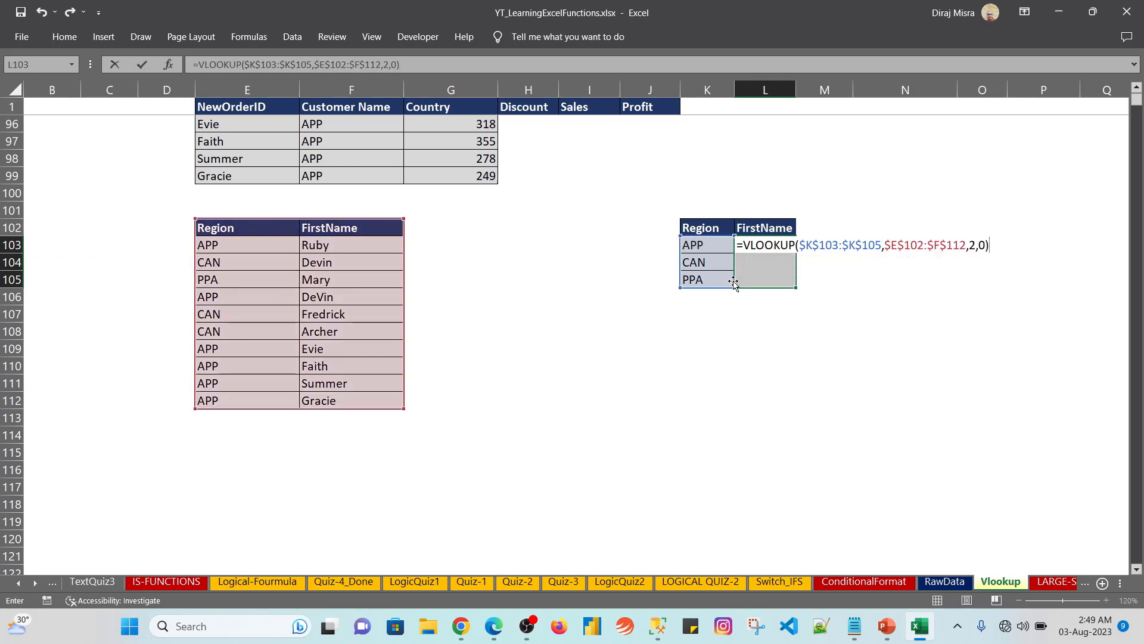
{"action": "key", "text": "Return"}
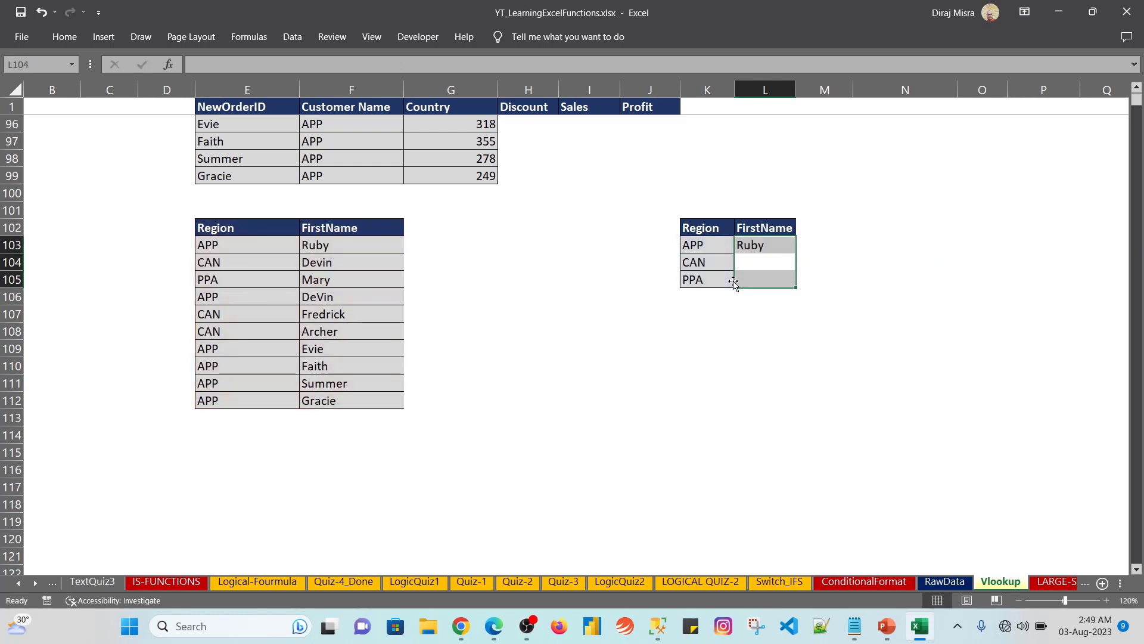
- Convert the VLOOKUP in L103 into an array formula covering the whole selection L103:L105
{"action": "key", "text": "F2"}
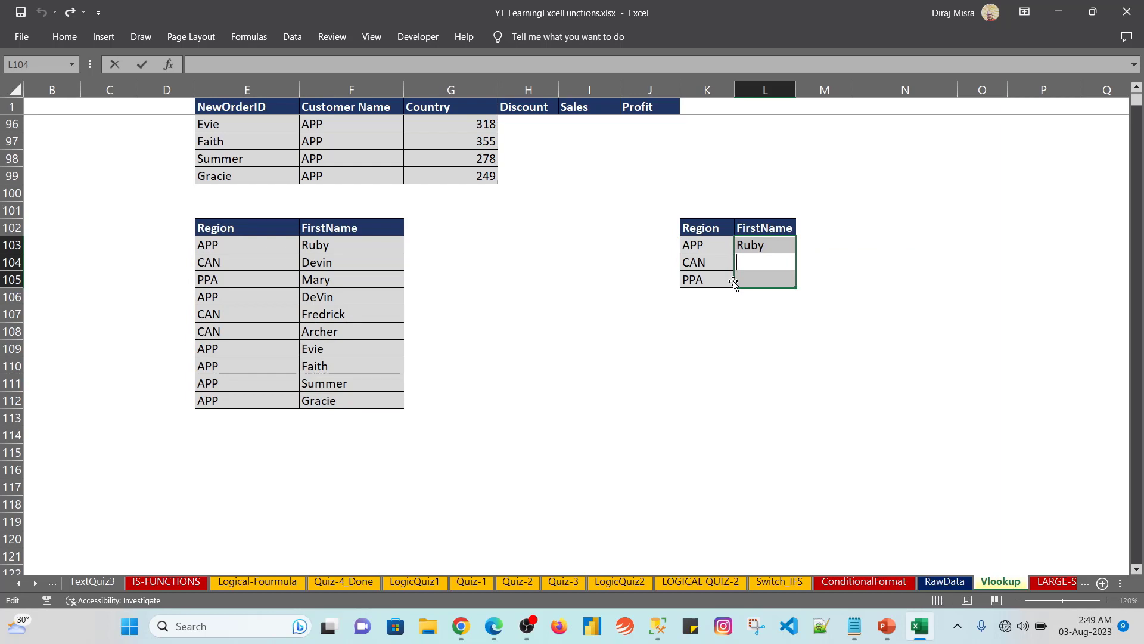
{"action": "key", "text": "Escape"}
{"action": "key", "text": "shift+Return"}
{"action": "key", "text": "F2"}
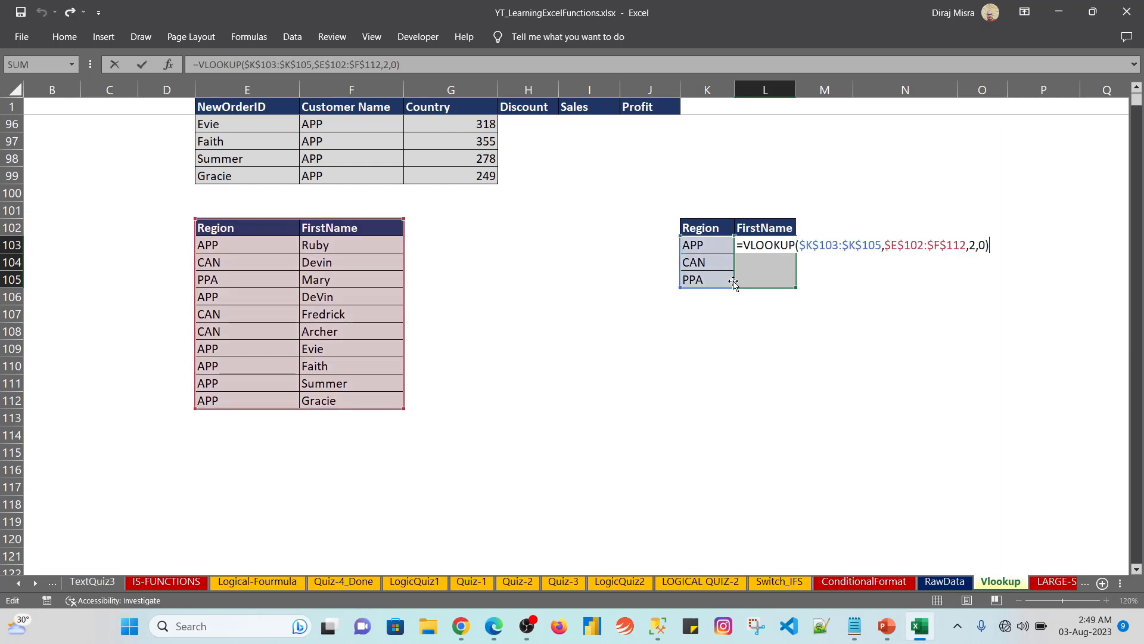
{"action": "key", "text": "ctrl+shift+Return"}
{"action": "key", "text": "Left"}
{"action": "key", "text": "Left"}
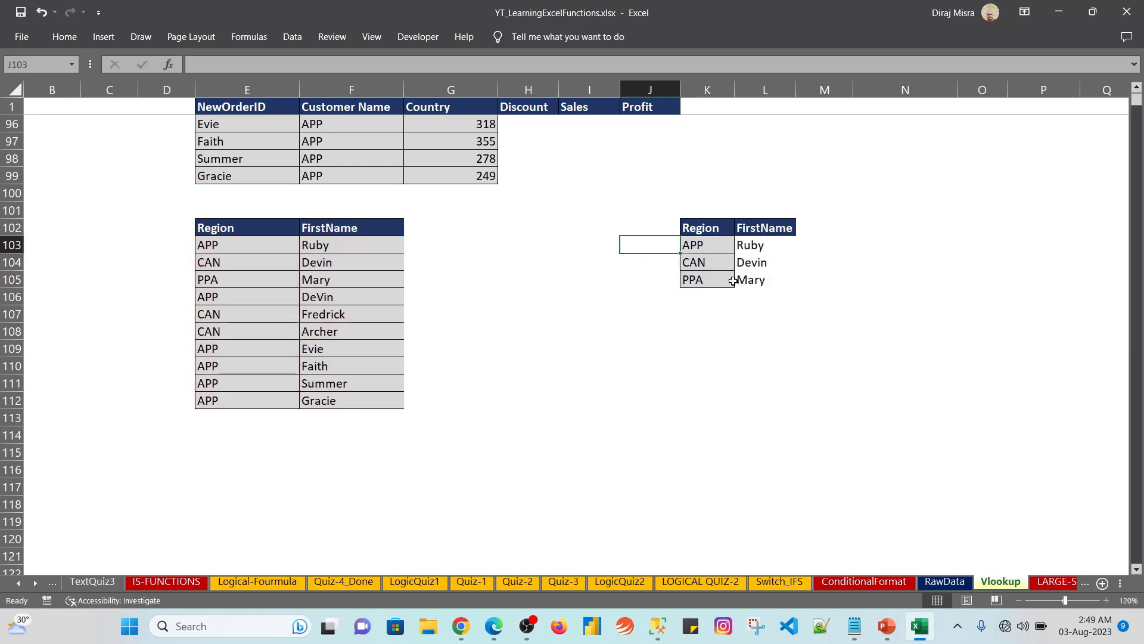
- Compare the regions in K103:K105 and their returned first names with the matching rows of the Region/FirstName source table
{"action": "key", "text": "Right"}
{"action": "key", "text": "Right"}
{"action": "key", "text": "Left"}
{"action": "key", "text": "Down"}
{"action": "key", "text": "Down"}
{"action": "key", "text": "Down"}
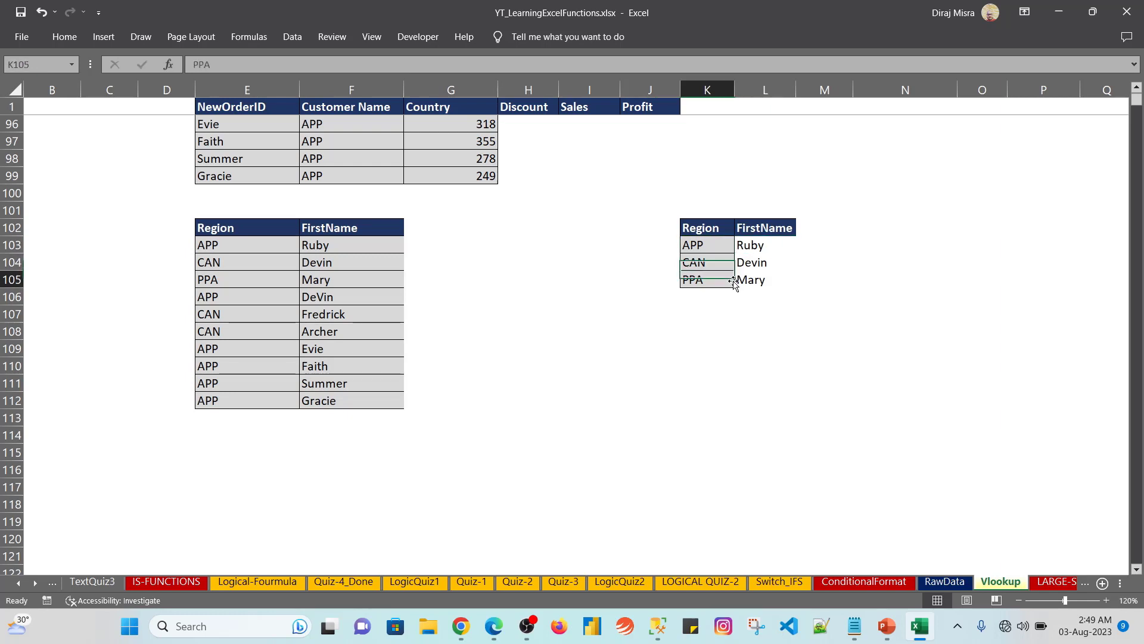
{"action": "key", "text": "Left"}
{"action": "key", "text": "Left"}
{"action": "key", "text": "Left"}
{"action": "key", "text": "Left"}
{"action": "key", "text": "Left"}
{"action": "key", "text": "Left"}
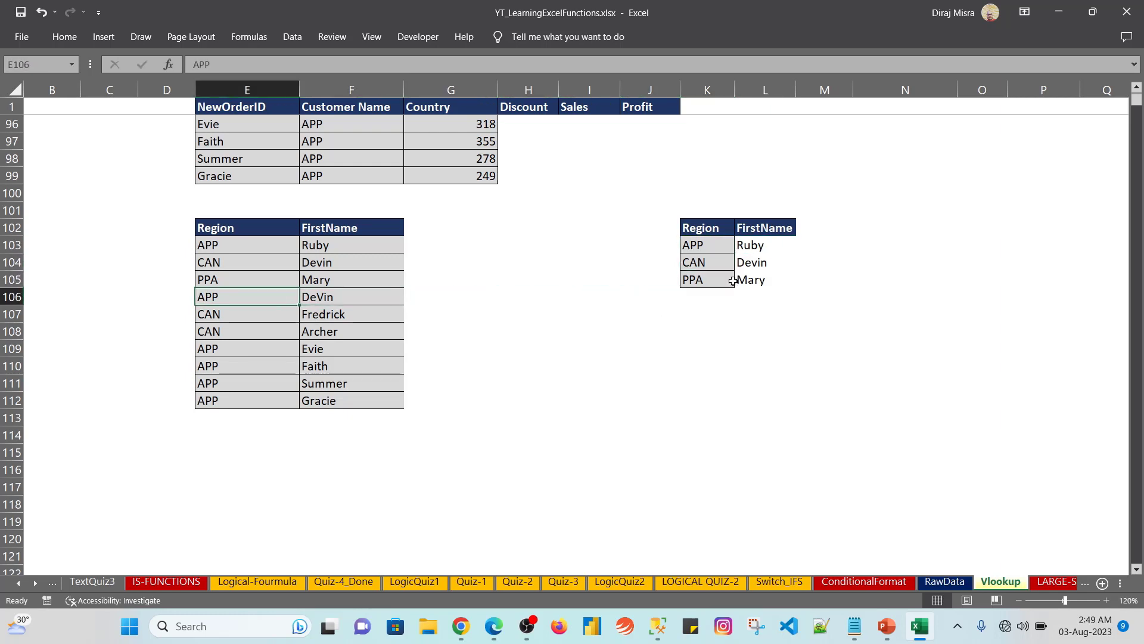
{"action": "key", "text": "shift+Right"}
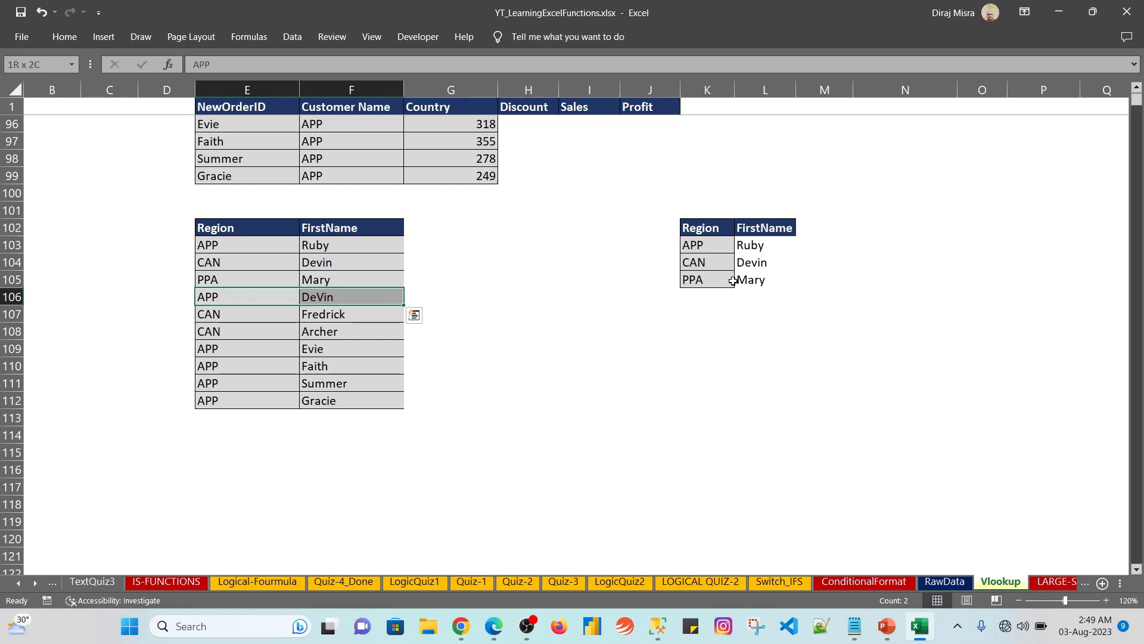
{"action": "key", "text": "Up"}
{"action": "key", "text": "Up"}
{"action": "key", "text": "Up"}
{"action": "key", "text": "shift+Right"}
{"action": "key", "text": "Down"}
{"action": "key", "text": "Down"}
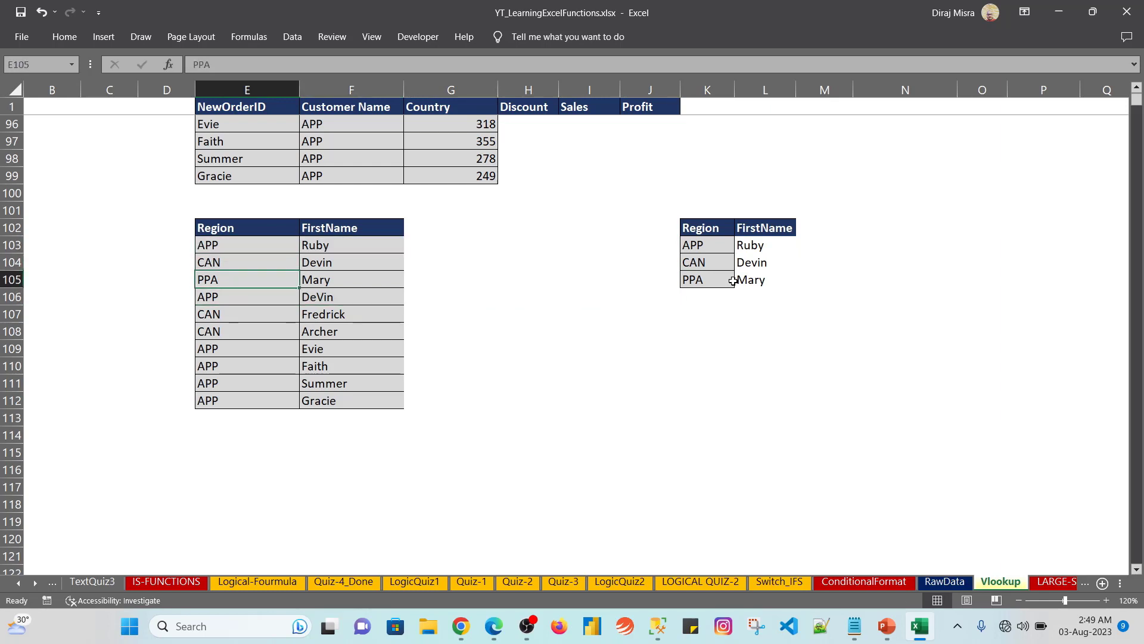
- Change the first region in the source table, cell E103, to APPP
{"action": "key", "text": "Up"}
{"action": "key", "text": "Up"}
{"action": "key", "text": "Up"}
{"action": "key", "text": "Down"}
{"action": "key", "text": "Up"}
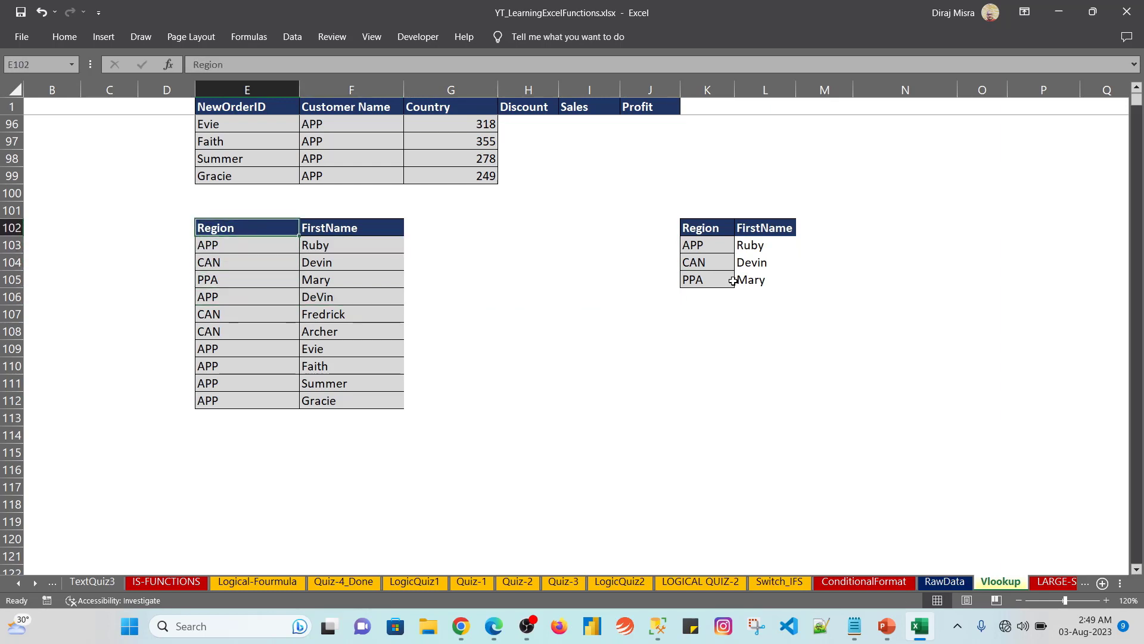
{"action": "key", "text": "Down"}
{"action": "key", "text": "Down"}
{"action": "key", "text": "Down"}
{"action": "key", "text": "Up"}
{"action": "key", "text": "Up"}
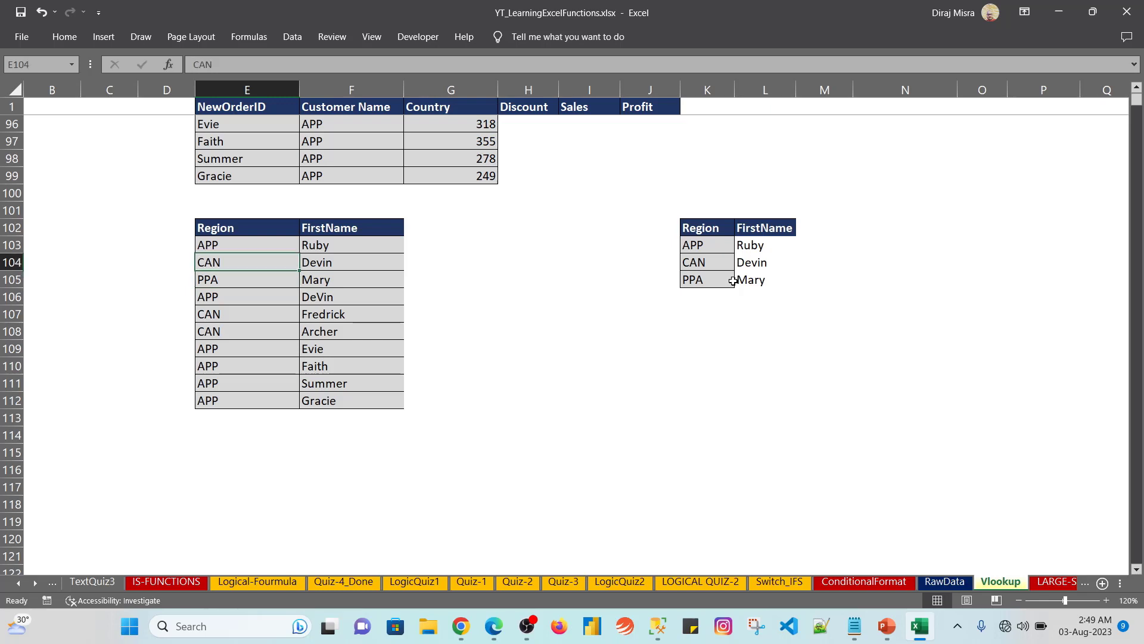
{"action": "type", "text": "P"}
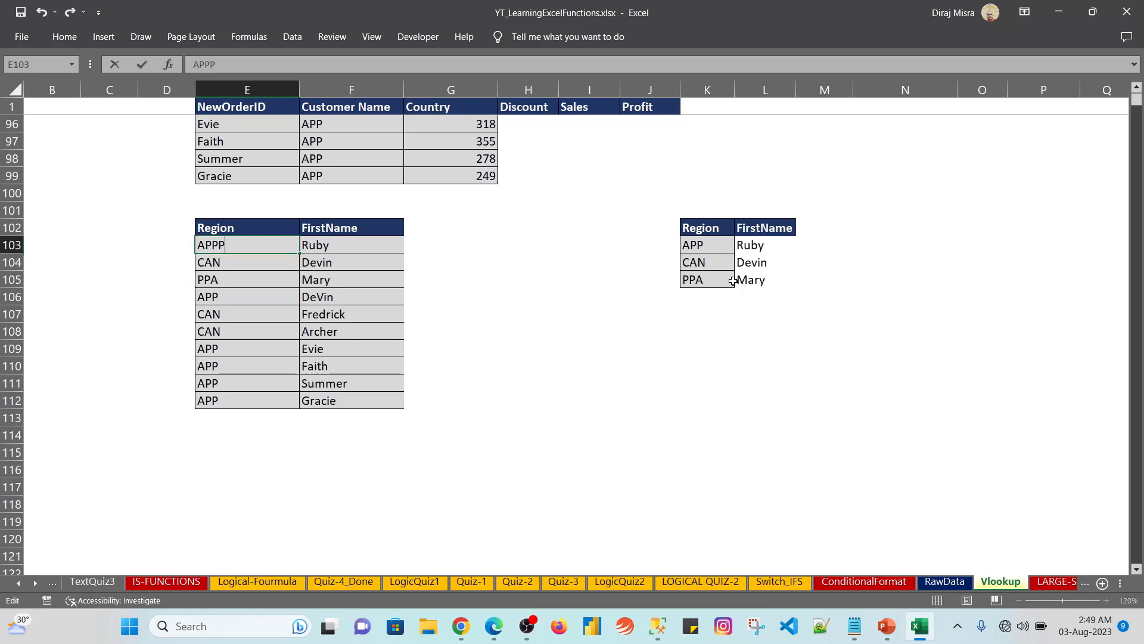
{"action": "key", "text": "Return"}
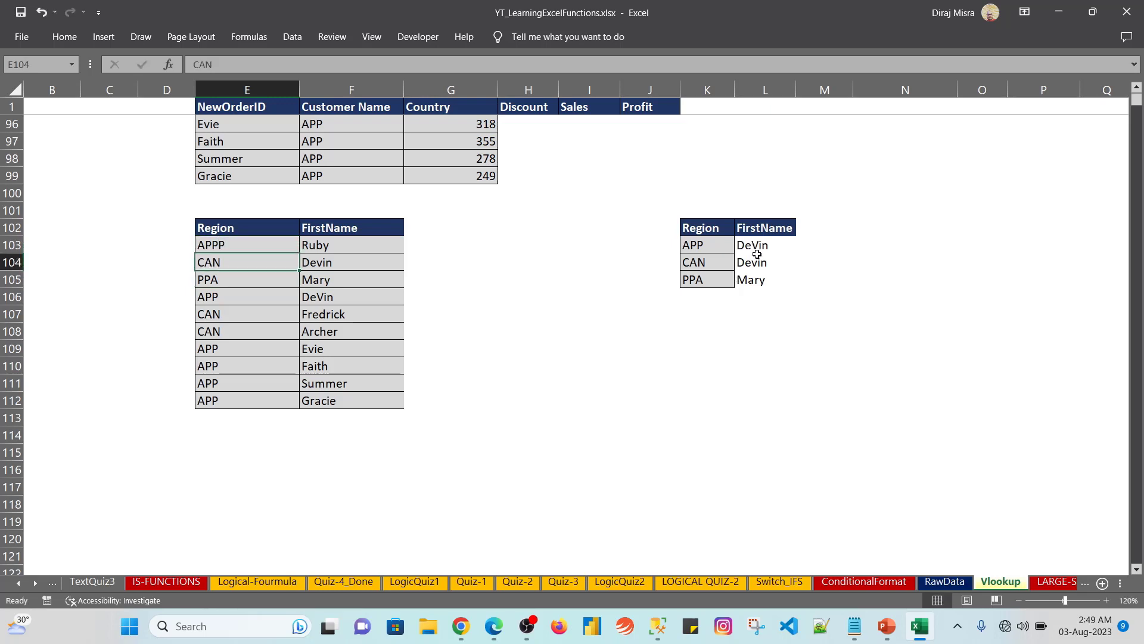
- In the source table, change the region in E109 to AP and the region in E110 to APS
{"action": "key", "text": "Down"}
{"action": "key", "text": "Down"}
{"action": "key", "text": "Down"}
{"action": "key", "text": "Down"}
{"action": "key", "text": "Down"}
{"action": "key", "text": "F2"}
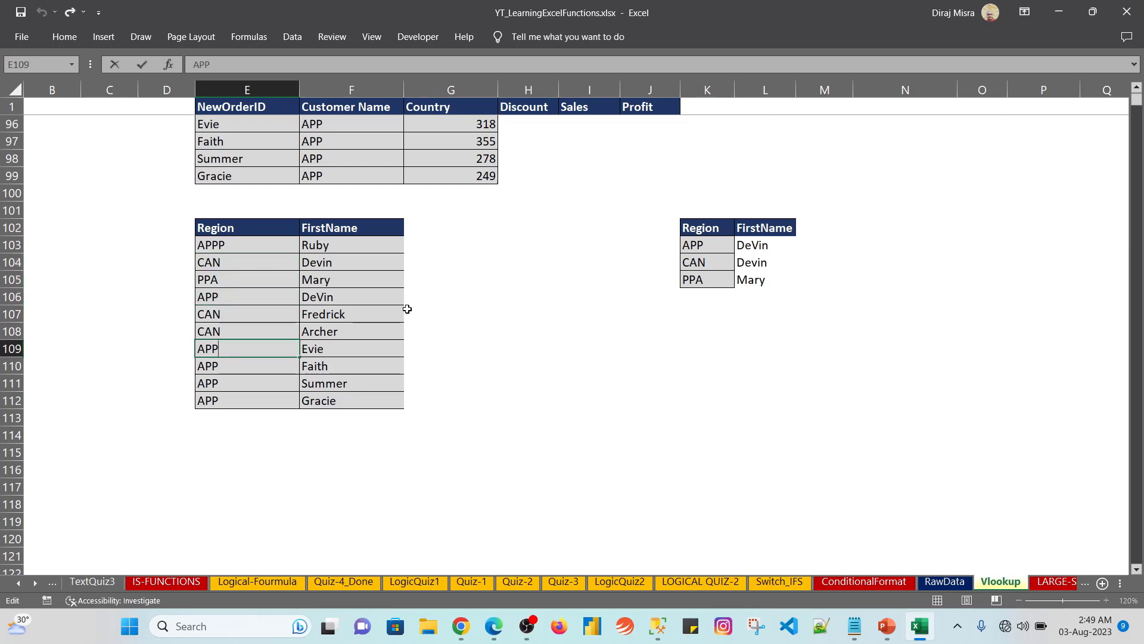
{"action": "key", "text": "BackSpace"}
{"action": "key", "text": "Return"}
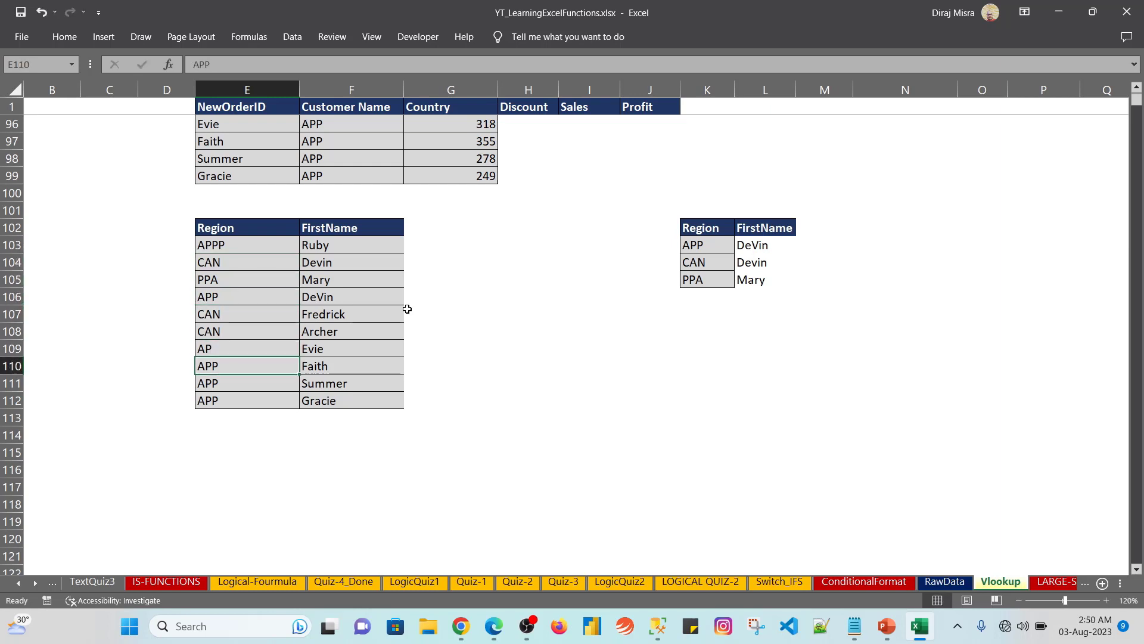
{"action": "key", "text": "F2"}
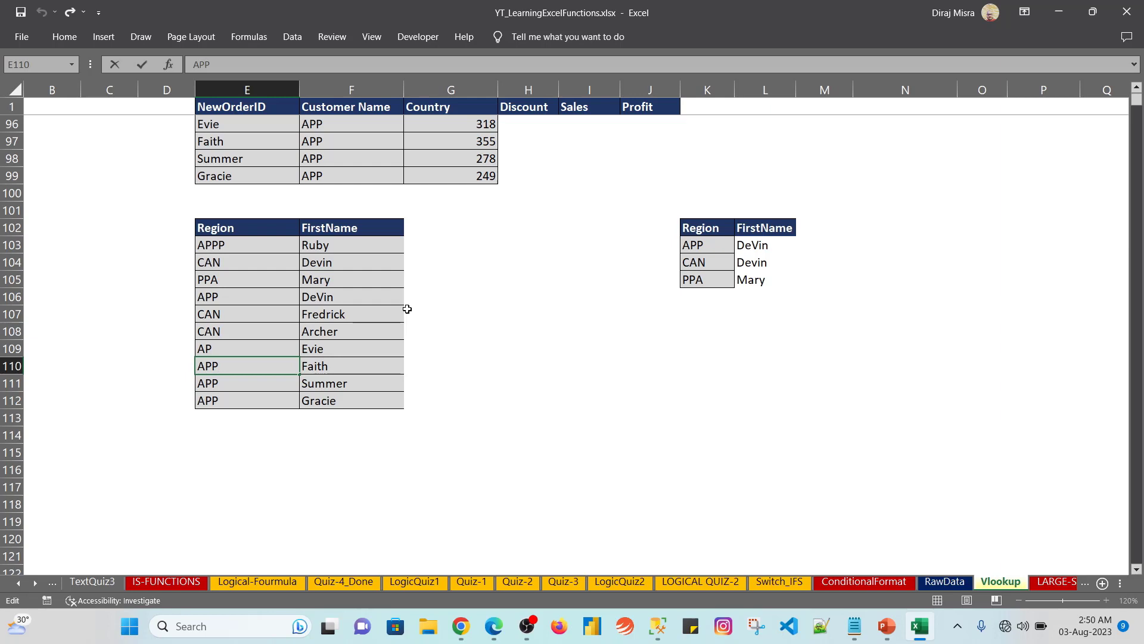
{"action": "key", "text": "BackSpace"}
{"action": "type", "text": "S"}
{"action": "key", "text": "Return"}
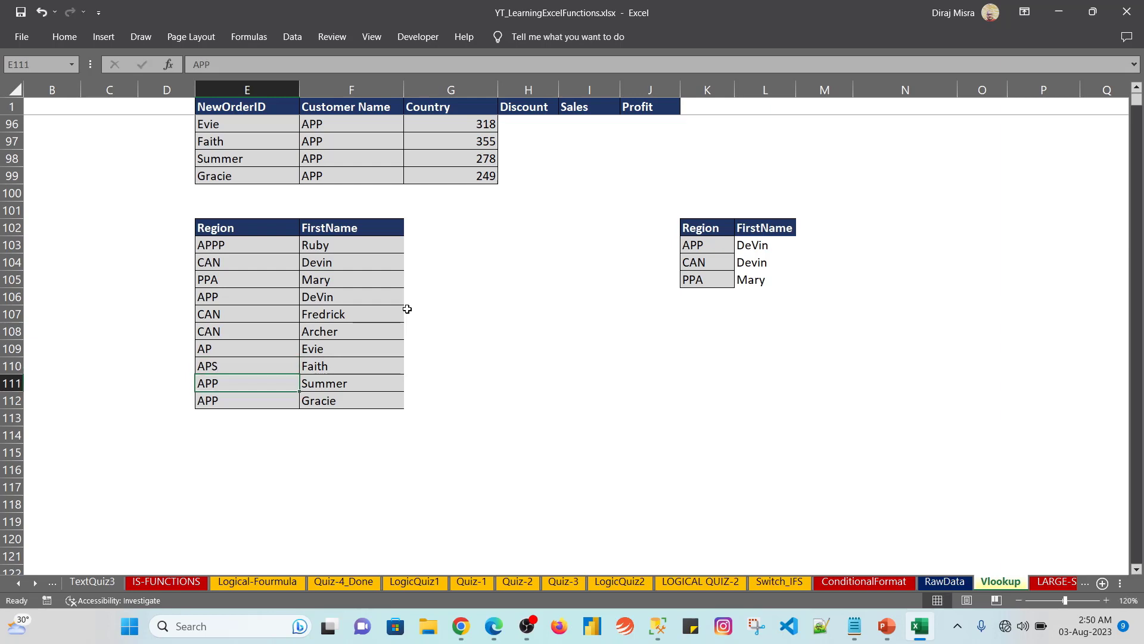
- In the source table, change the region in E111 to APR and the region in E112 to APW
{"action": "key", "text": "F2"}
{"action": "key", "text": "BackSpace"}
{"action": "type", "text": "R"}
{"action": "key", "text": "Return"}
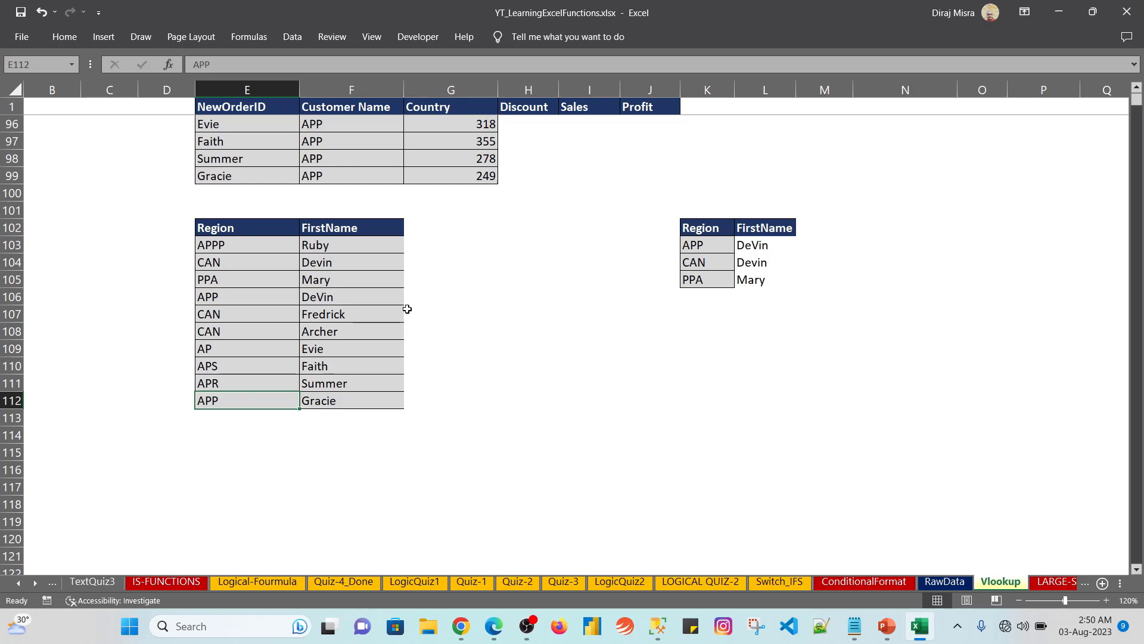
{"action": "key", "text": "F2"}
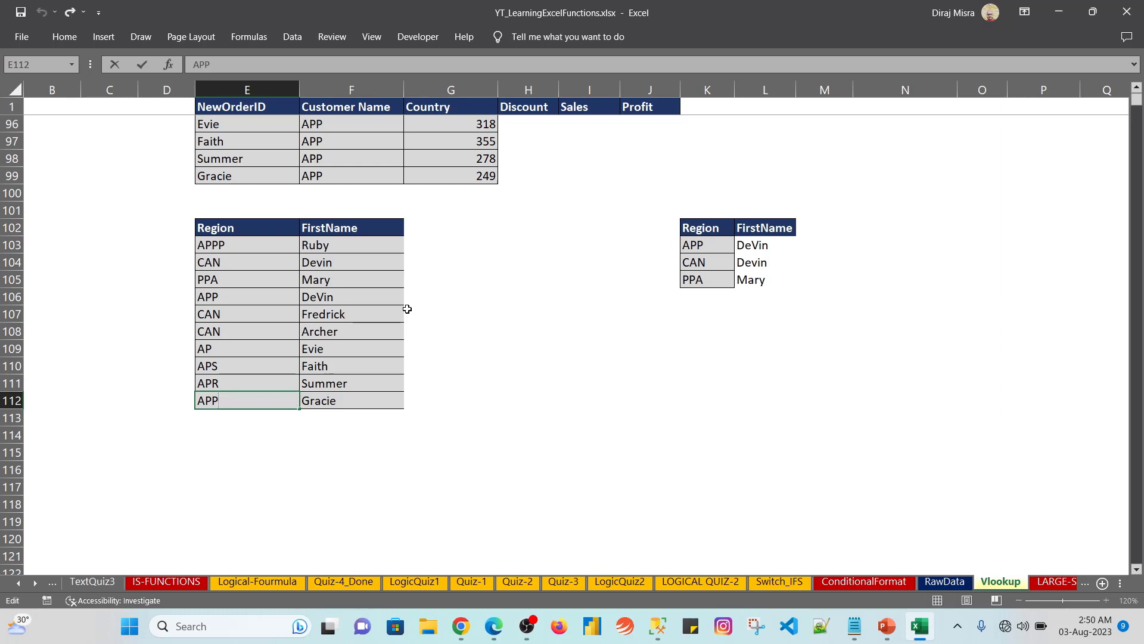
{"action": "key", "text": "BackSpace"}
{"action": "type", "text": "W"}
{"action": "key", "text": "Return"}
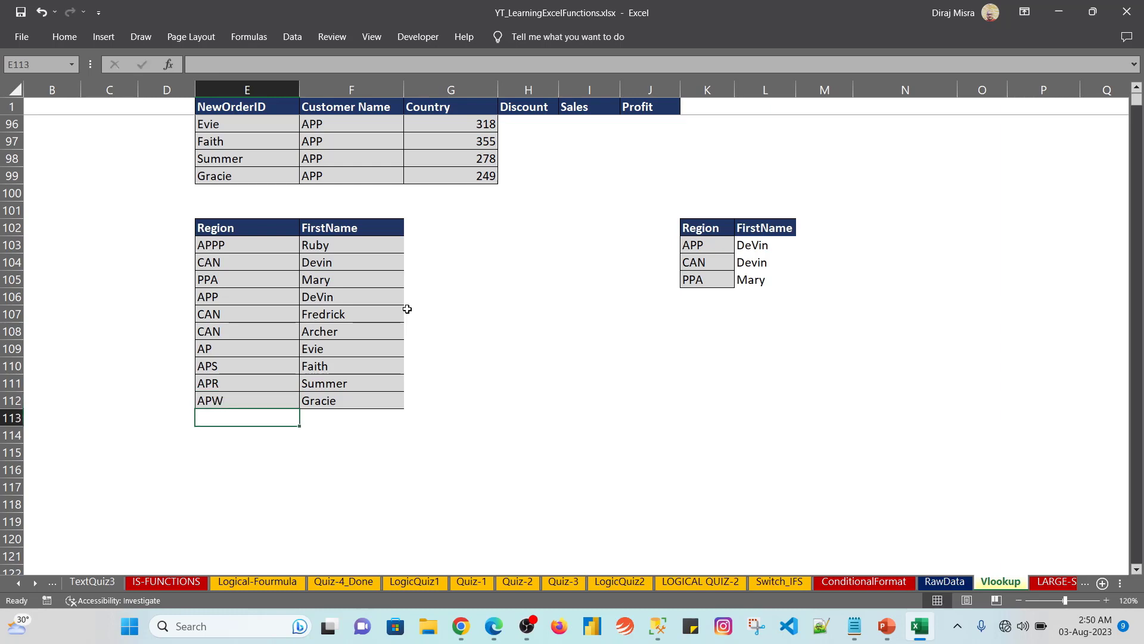
- Copy the source table's Region column E102:E112 and paste it as values only starting at K102
{"action": "key", "text": "ctrl+Up"}
{"action": "key", "text": "ctrl+Up"}
{"action": "key", "text": "ctrl+Up"}
{"action": "key", "text": "ctrl+Down"}
{"action": "key", "text": "ctrl+shift+Down"}
{"action": "key", "text": "ctrl+c"}
{"action": "key", "text": "ctrl+Right"}
{"action": "key", "text": "ctrl+Right"}
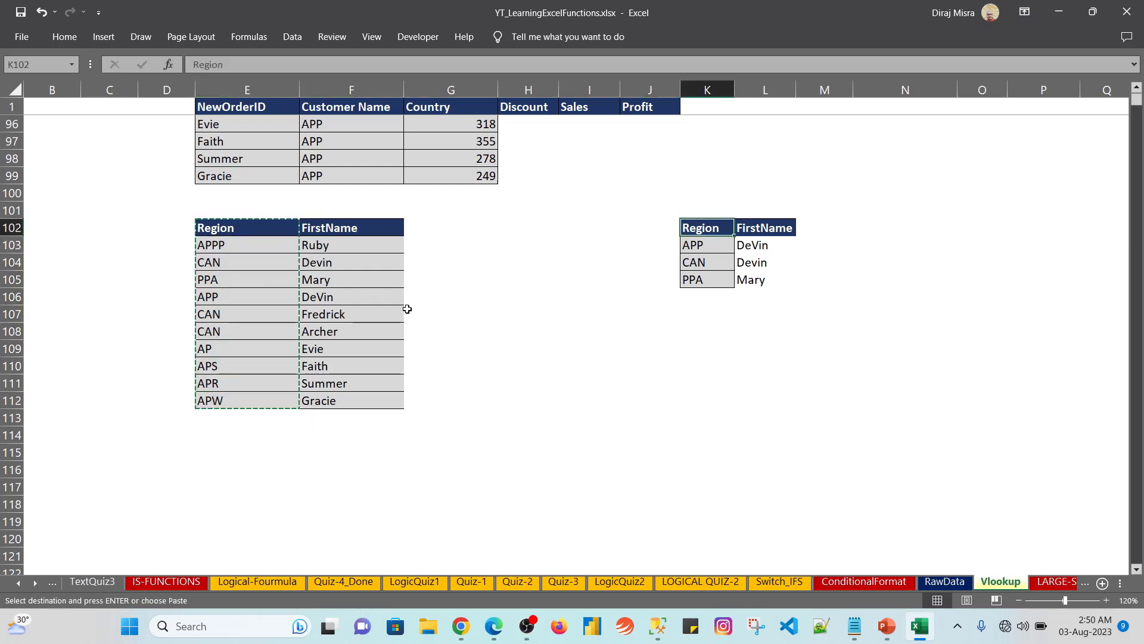
{"action": "key", "text": "ctrl+alt+v"}
{"action": "key", "text": "Down"}
{"action": "key", "text": "Down"}
{"action": "key", "text": "Return"}
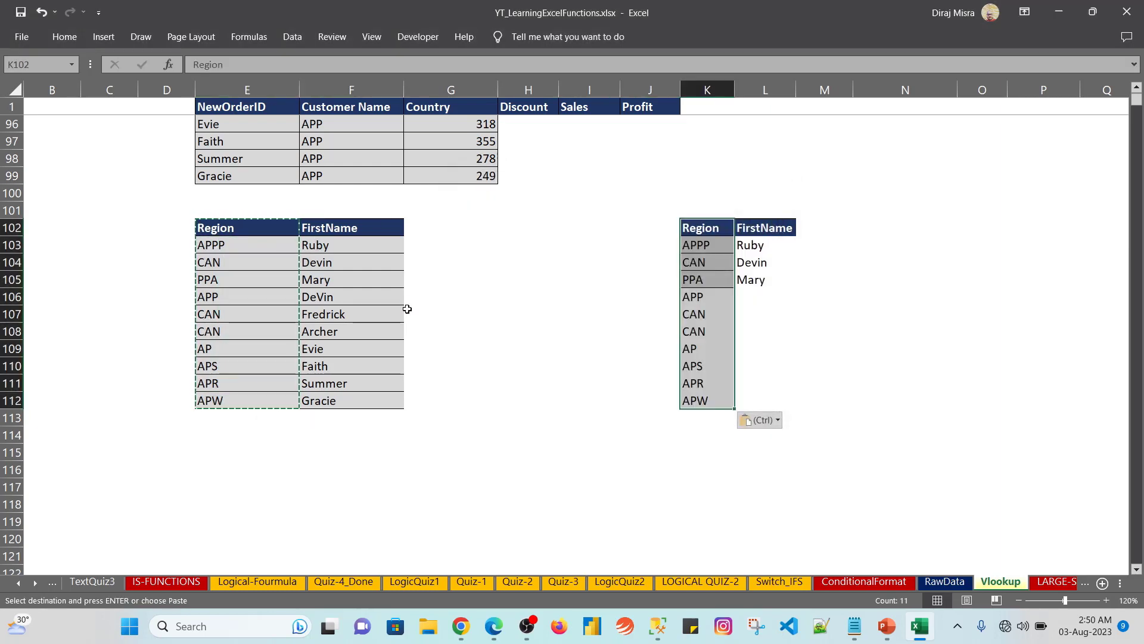
- Remove duplicates from the pasted region list in K102:K112, continuing with the current selection only
{"action": "key", "text": "alt"}
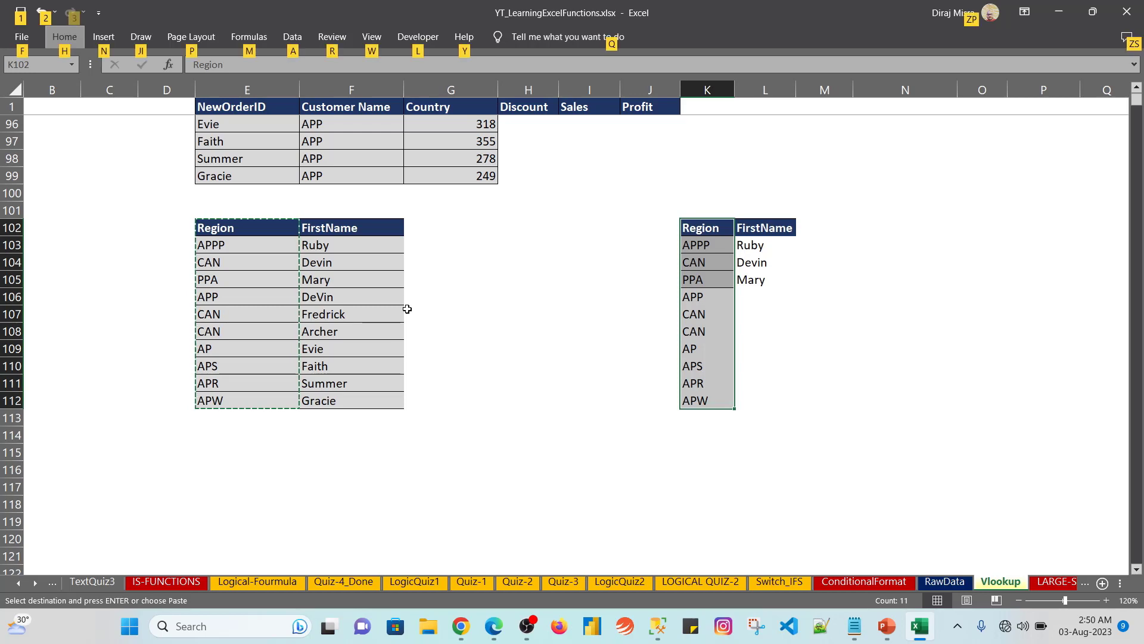
{"action": "key", "text": "m"}
{"action": "key", "text": "Escape"}
{"action": "key", "text": "a"}
{"action": "key", "text": "m"}
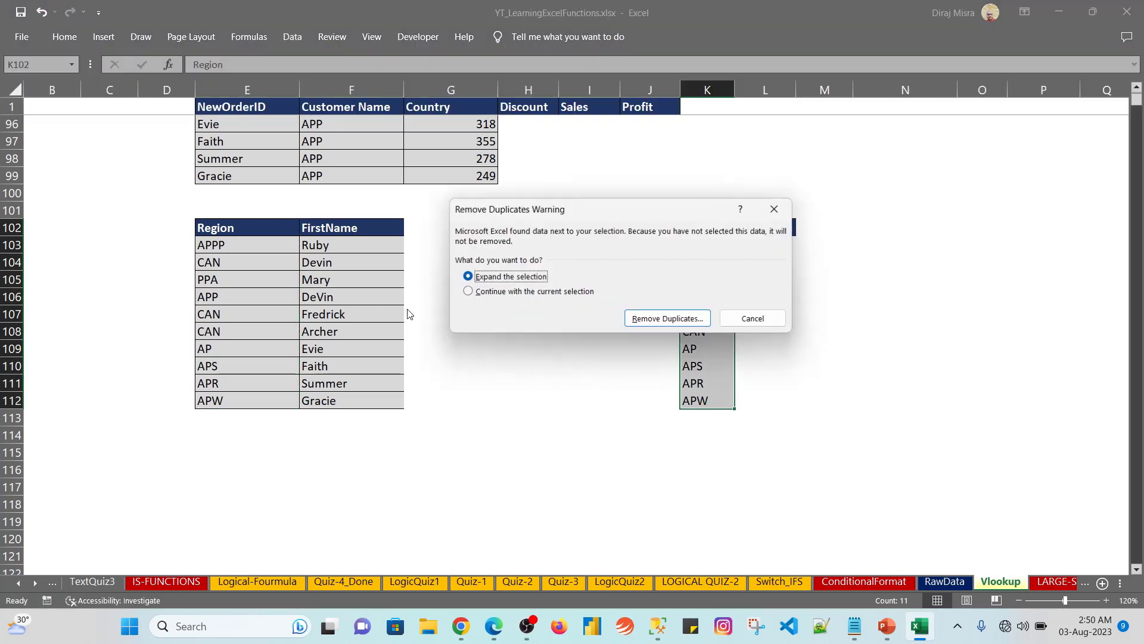
{"action": "key", "text": "Down"}
{"action": "key", "text": "Tab"}
{"action": "key", "text": "Return"}
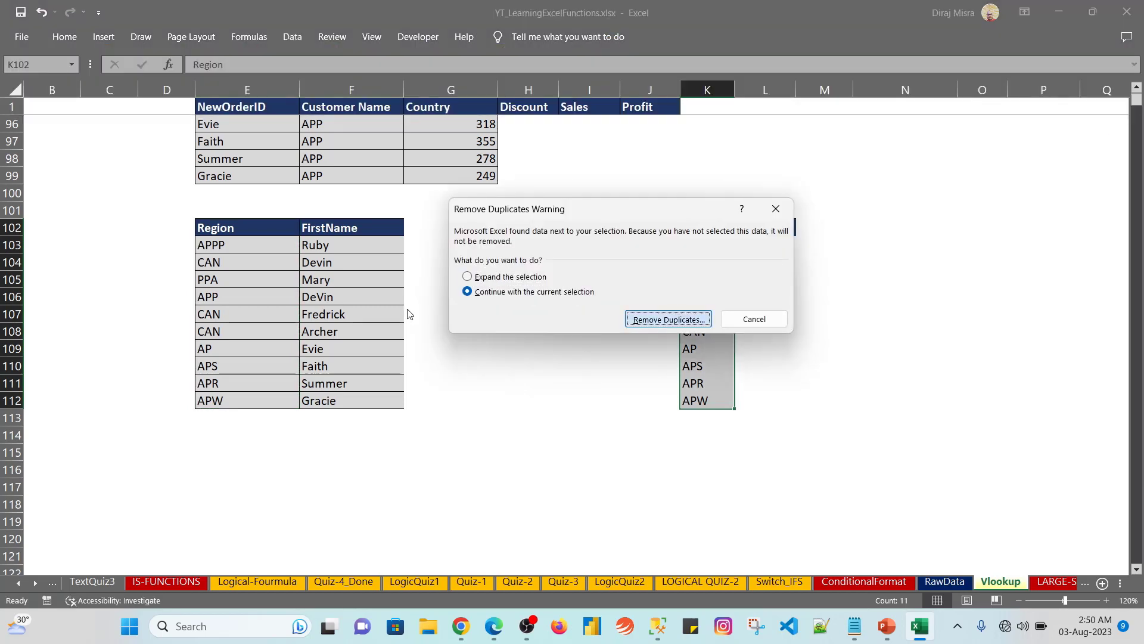
{"action": "key", "text": "Return"}
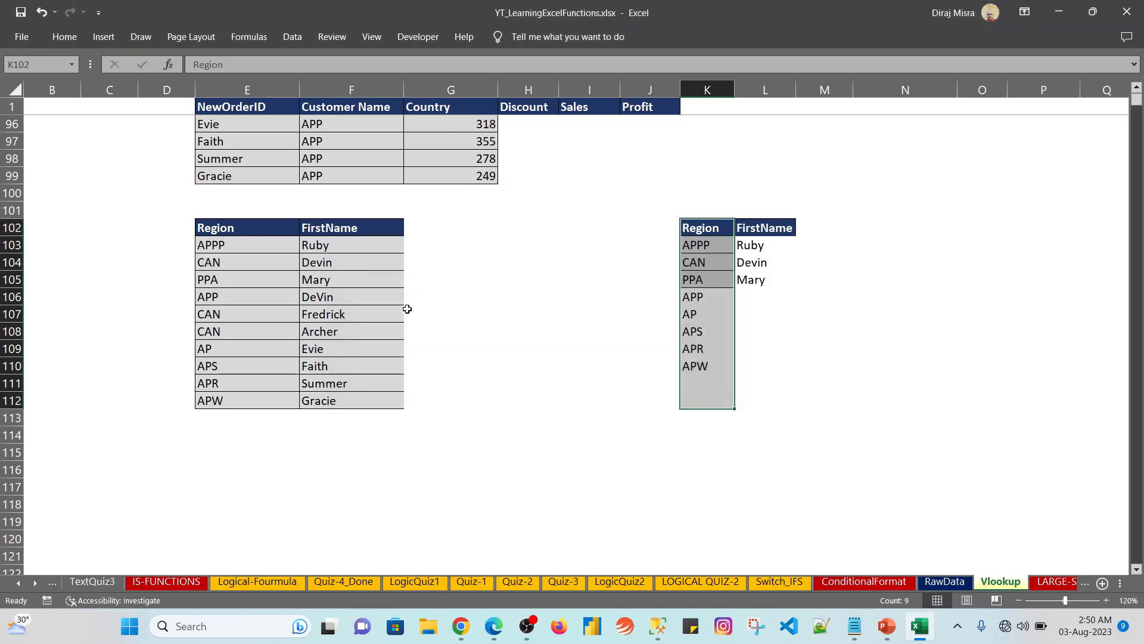
- Extend the array formula over L103:L110 as {=VLOOKUP($K$103:$K$110,$E$102:$F$112,2,0)}
{"action": "key", "text": "Down"}
{"action": "key", "text": "Right"}
{"action": "key", "text": "shift+Down"}
{"action": "key", "text": "shift+Down"}
{"action": "key", "text": "shift+Down"}
{"action": "key", "text": "shift+Down"}
{"action": "key", "text": "shift+Down"}
{"action": "key", "text": "shift+Down"}
{"action": "key", "text": "shift+Down"}
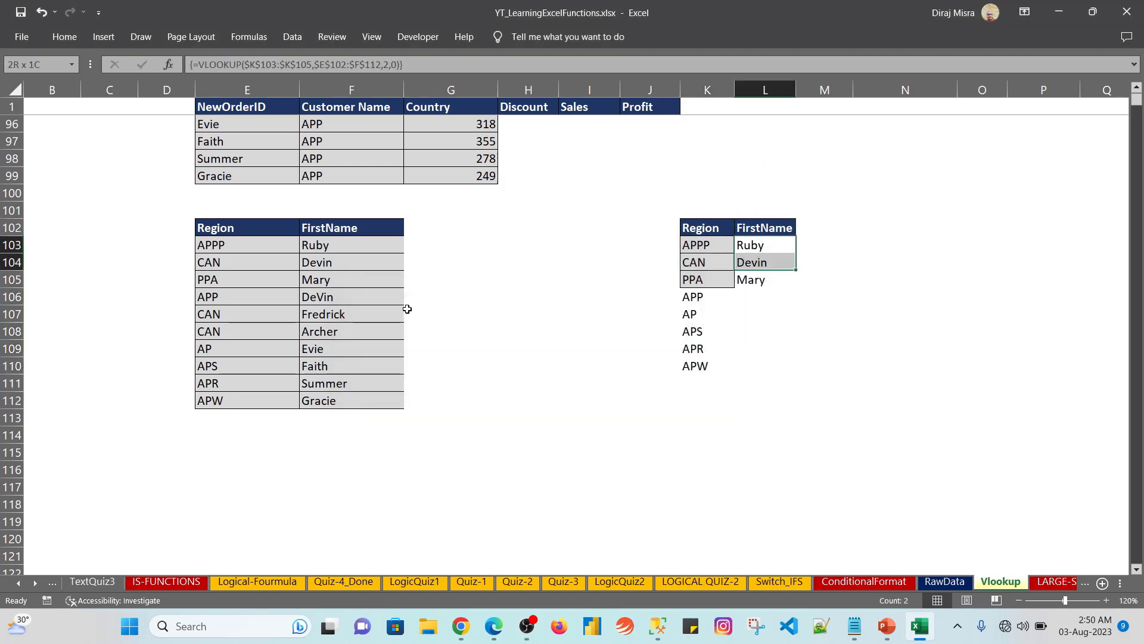
{"action": "key", "text": "F2"}
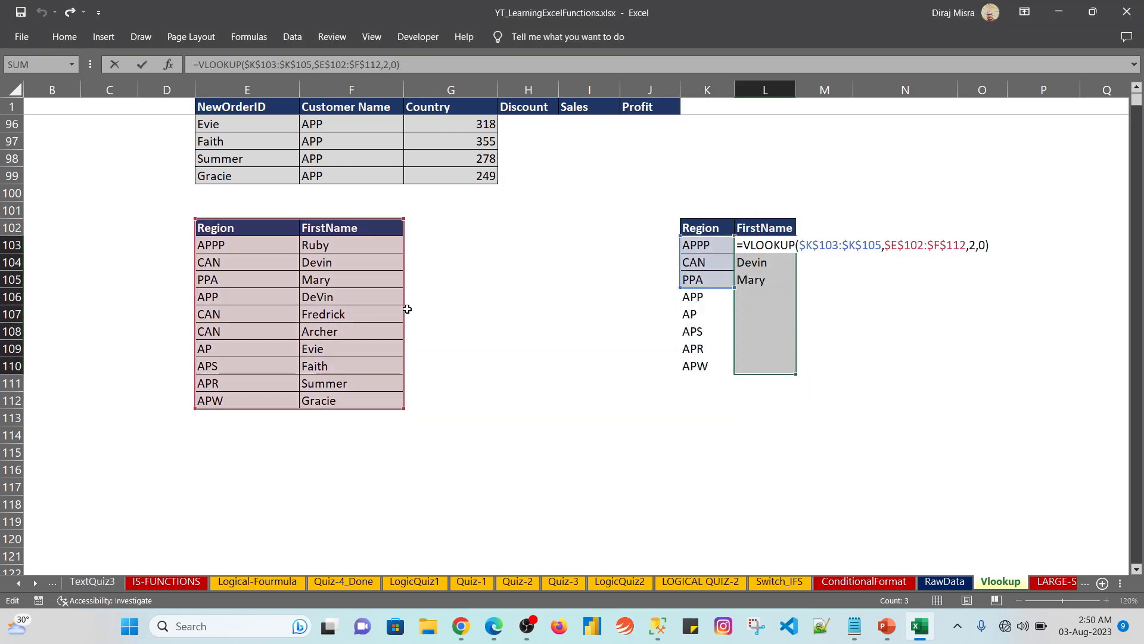
{"action": "left_click_drag", "start_coordinate": [730, 285], "coordinate": [728, 374]}
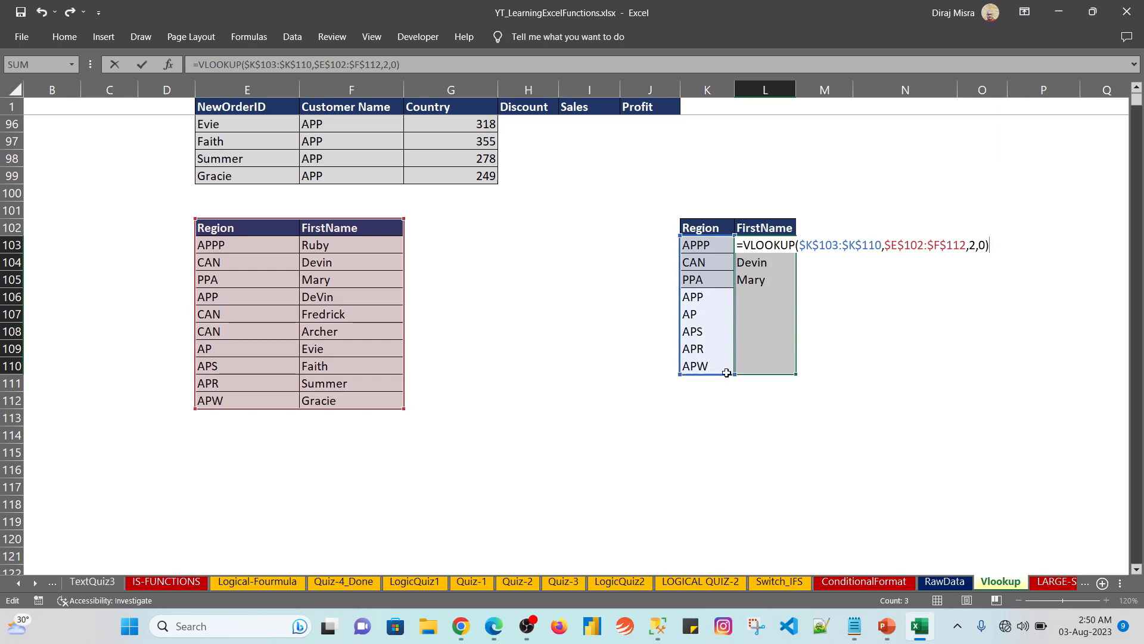
{"action": "key", "text": "ctrl+shift+Return"}
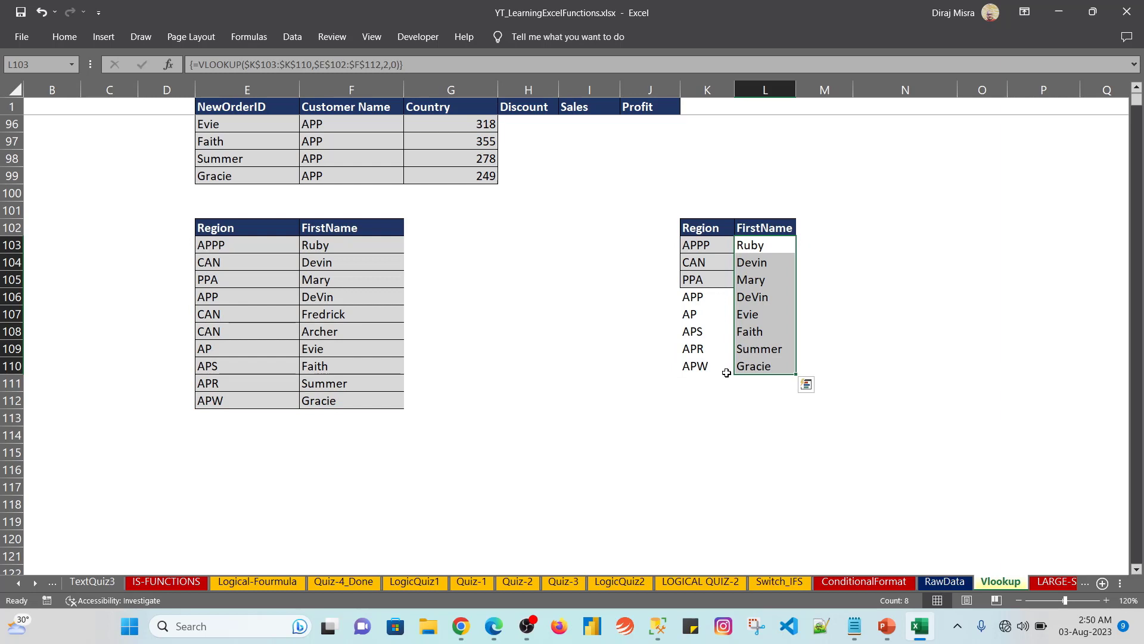